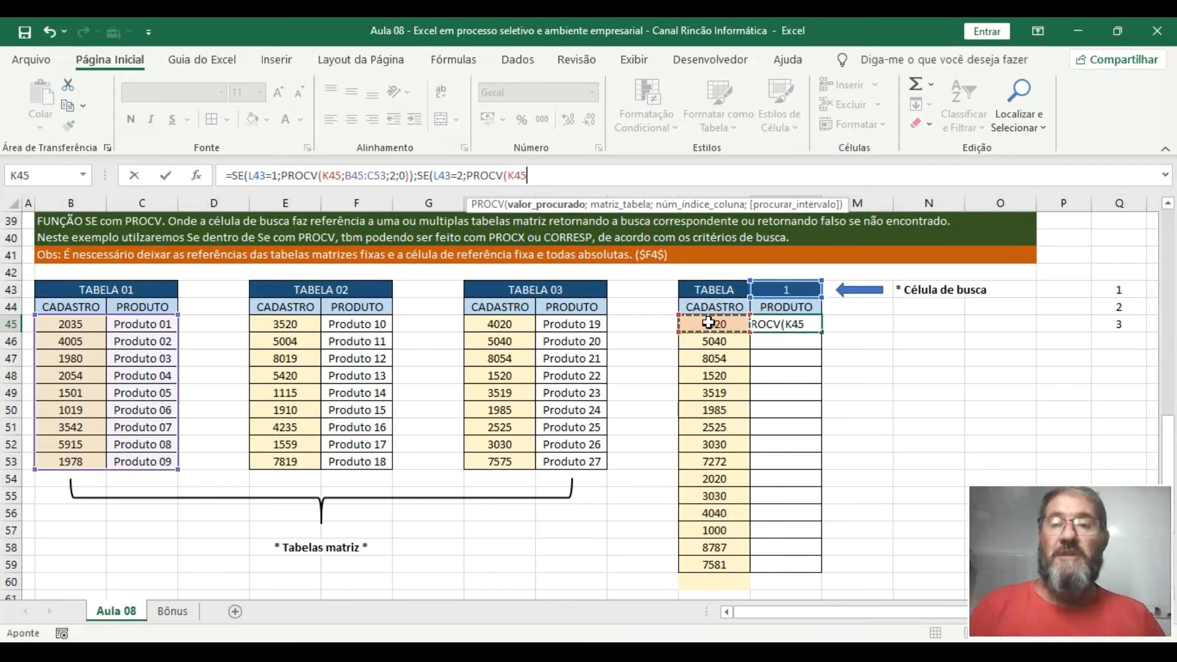
text(;)
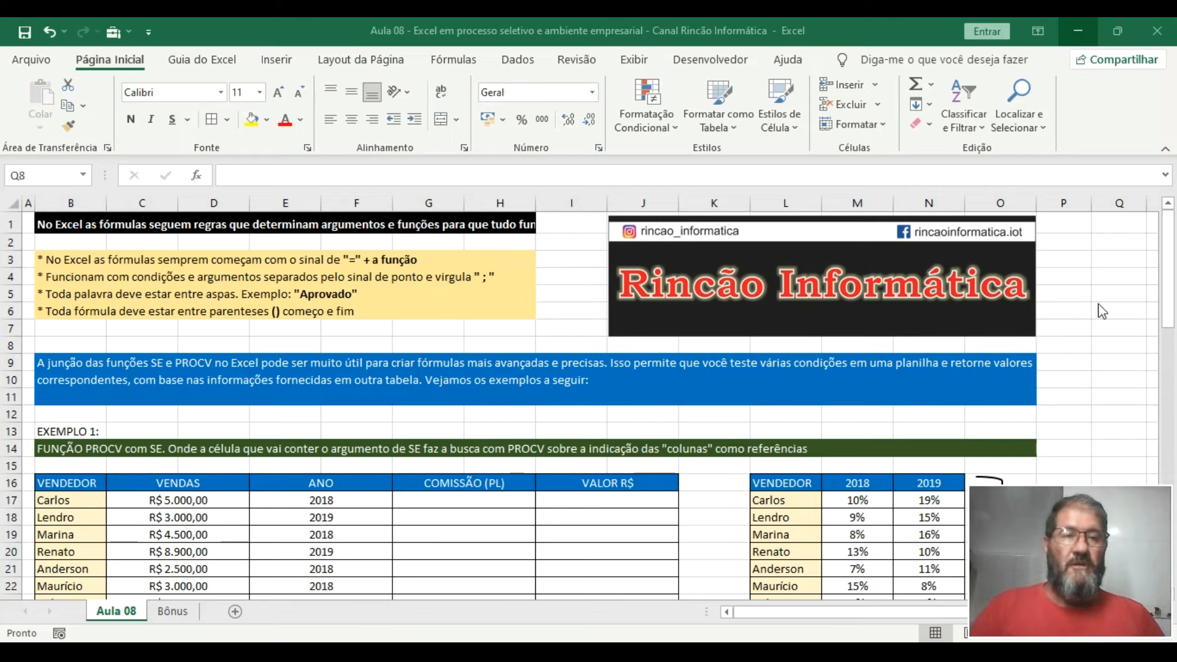
Examine the Exemplo 1 section of the Aula 08 sheet, including its sales table and the adjacent commission rate table
click(1170, 305)
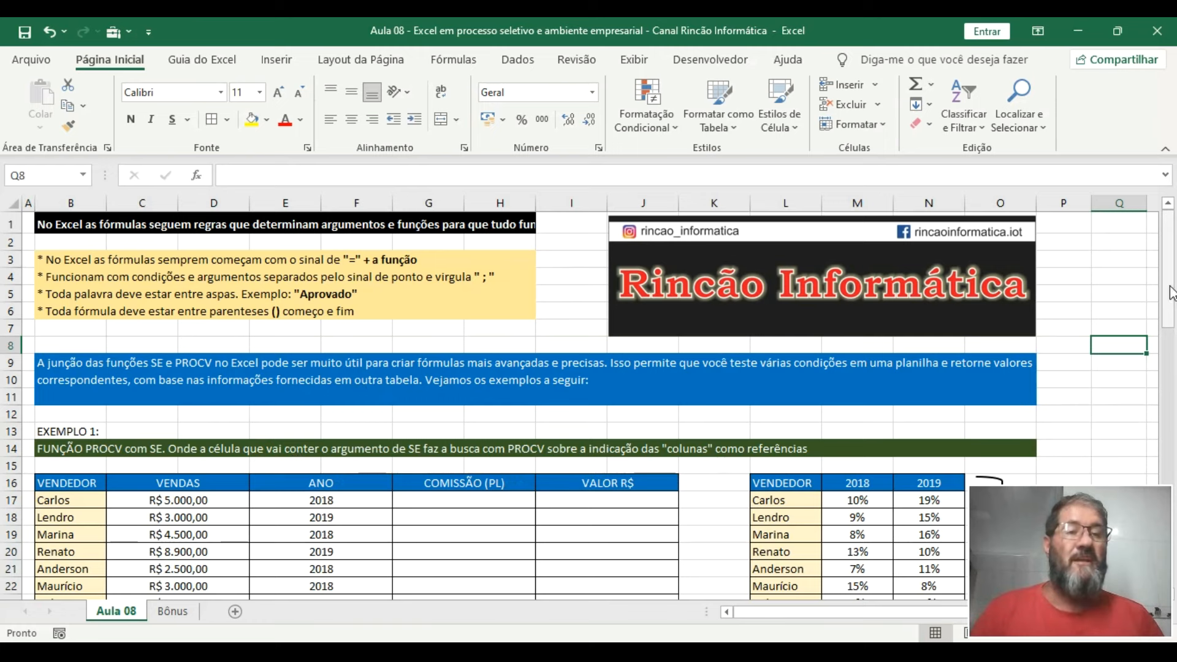
drag(1168, 287, 1169, 329)
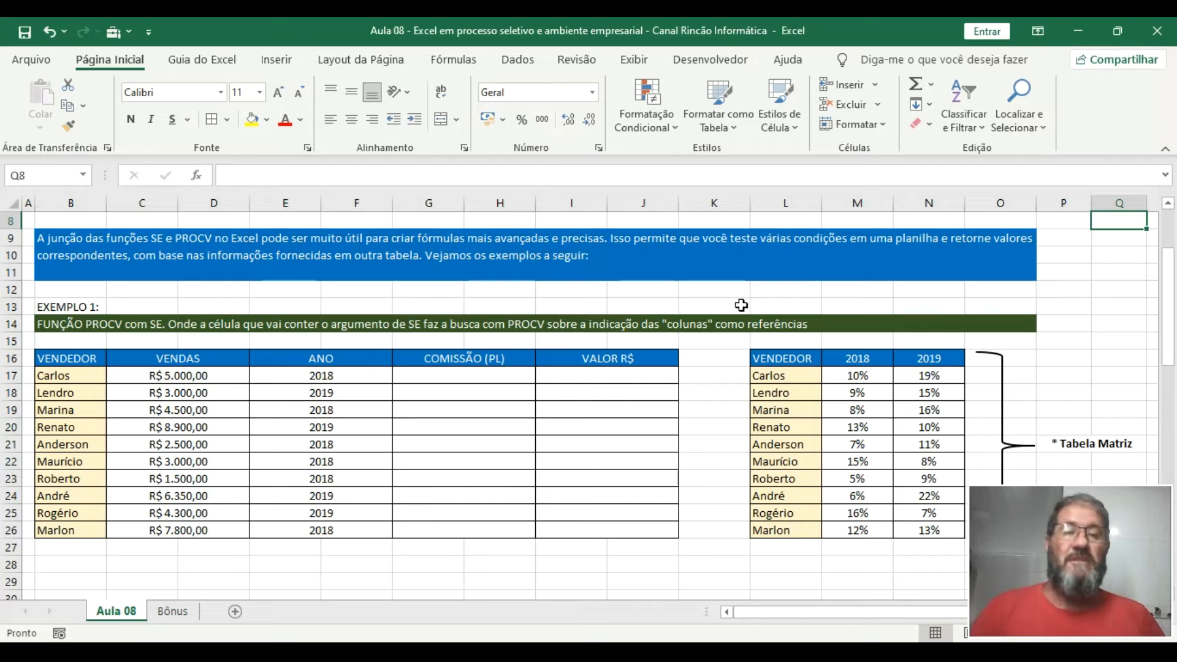
scroll(742, 300, down, 1)
drag(1169, 328, 1169, 338)
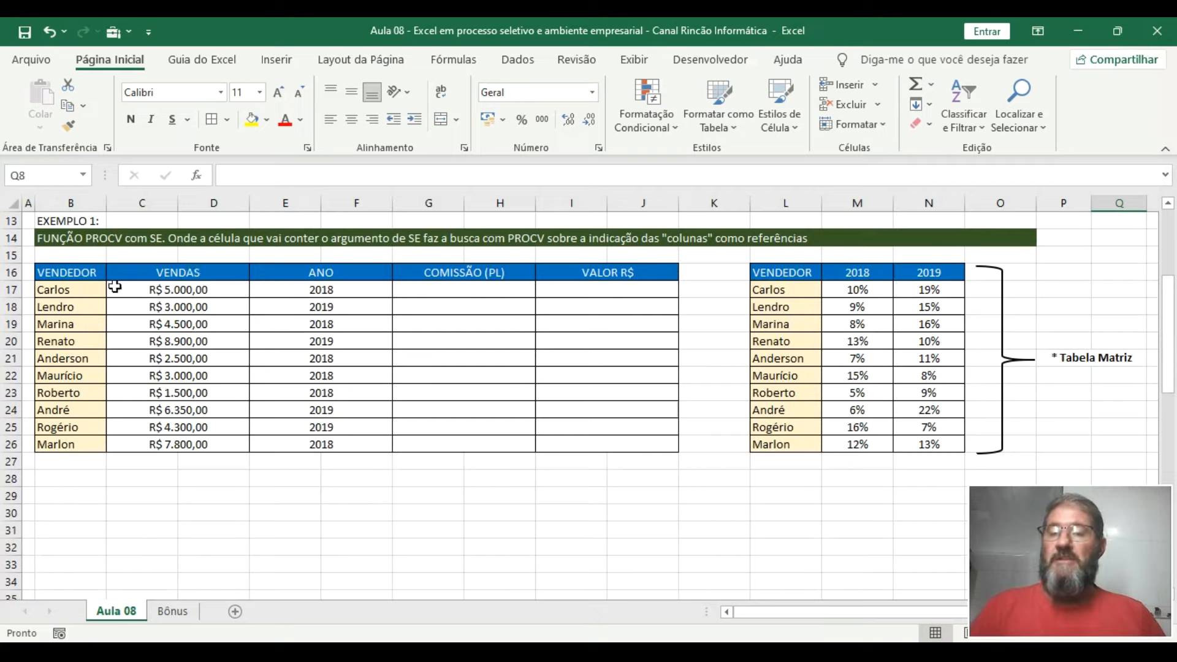
drag(84, 273, 133, 312)
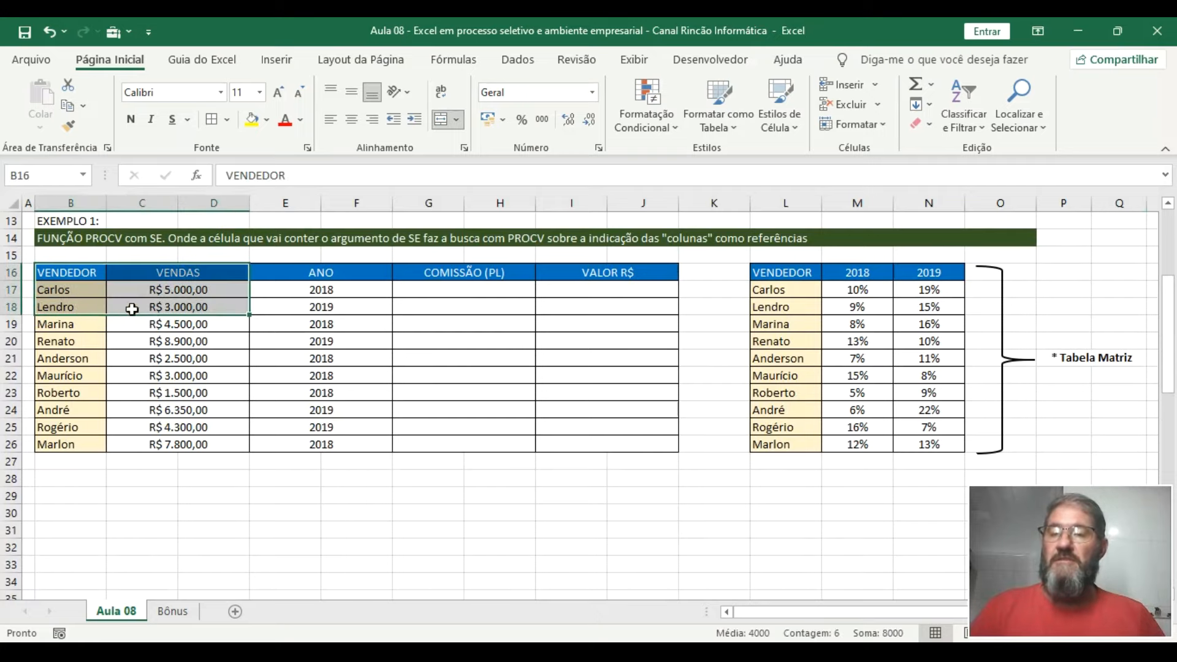
click(84, 293)
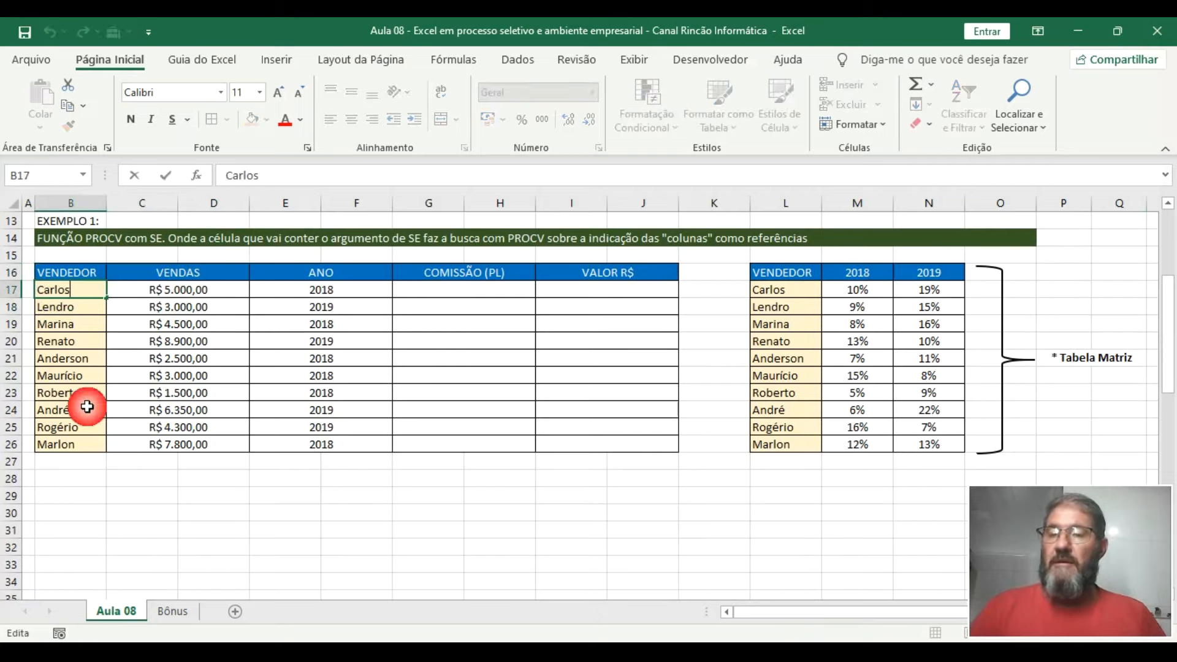
click(98, 320)
click(145, 515)
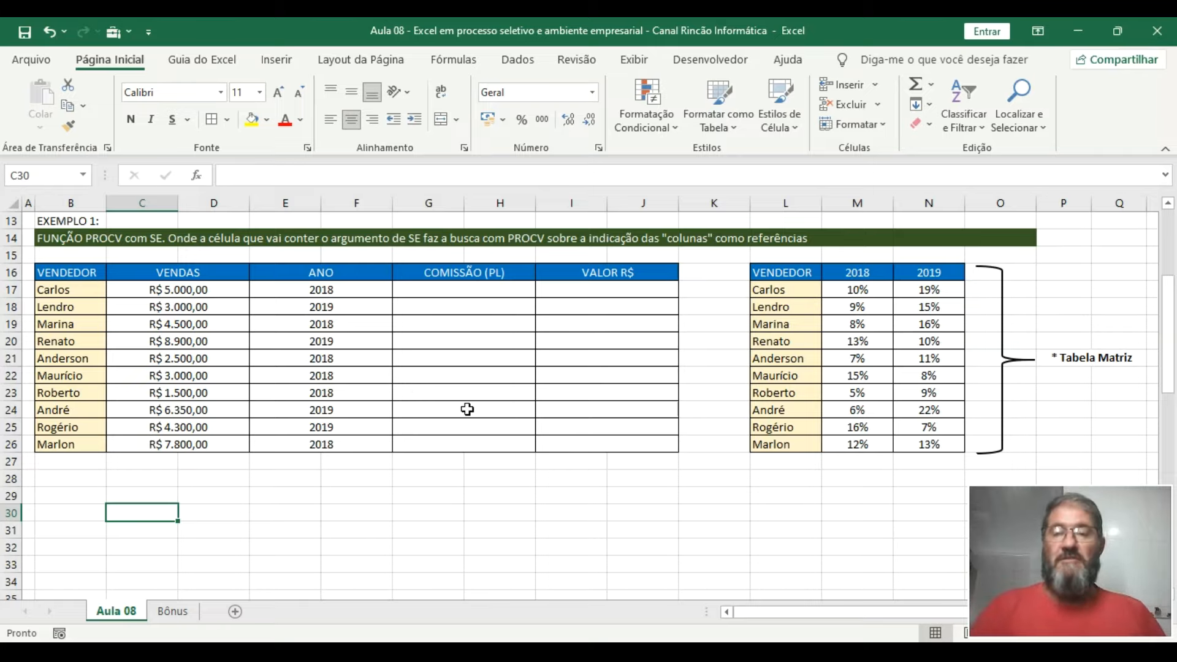
Begin an SE formula in commission cell G17 with the logical test E17=2018
key(ctrl+z)
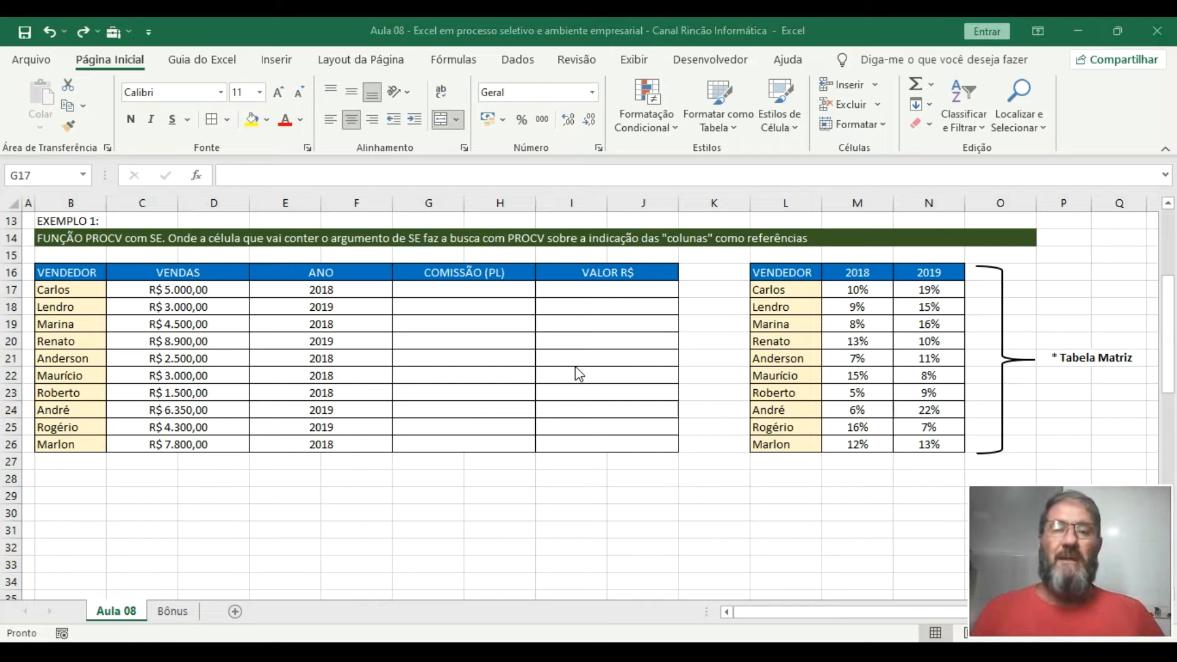
click(437, 289)
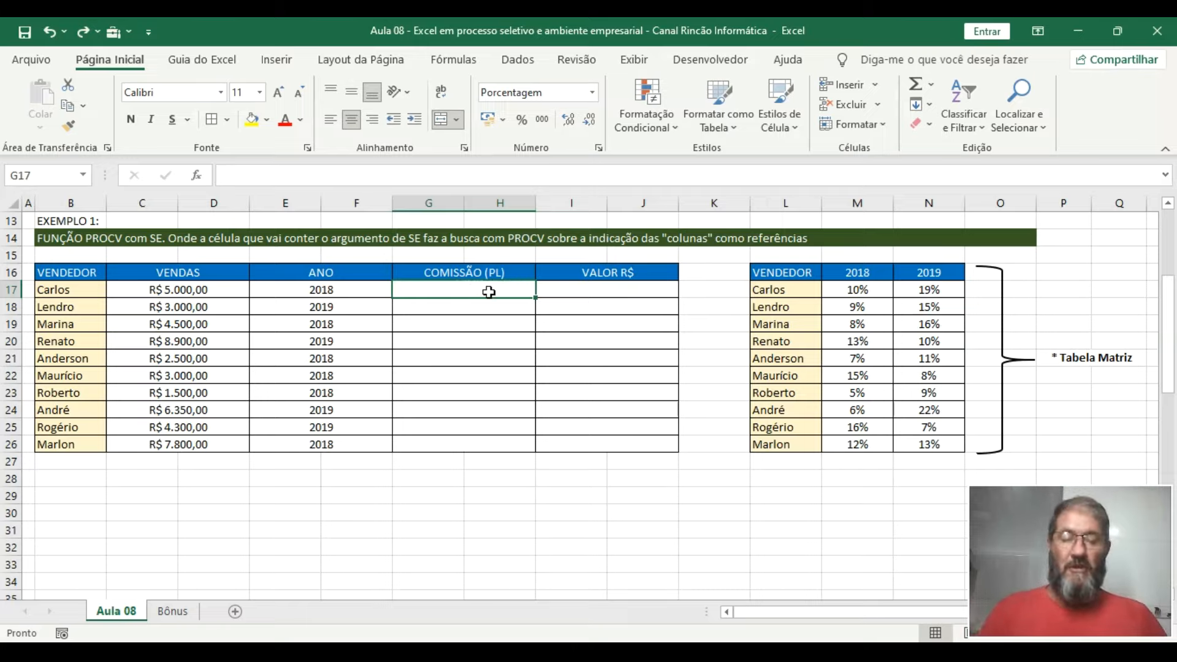
text(=SE()
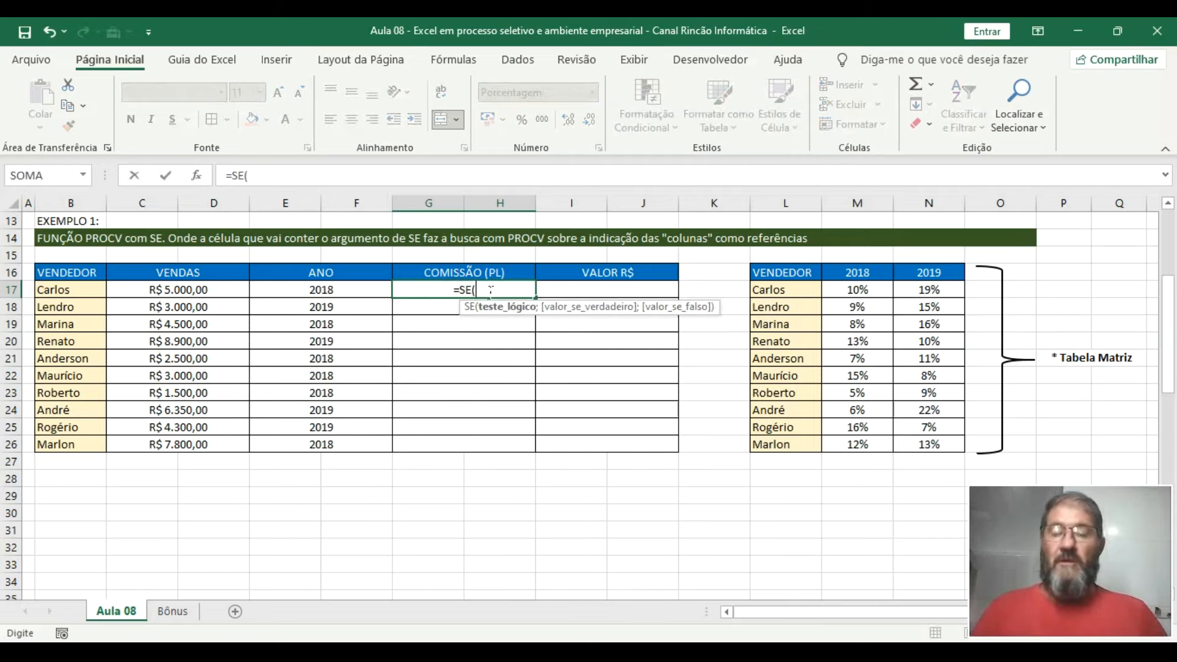
click(345, 291)
text(=)
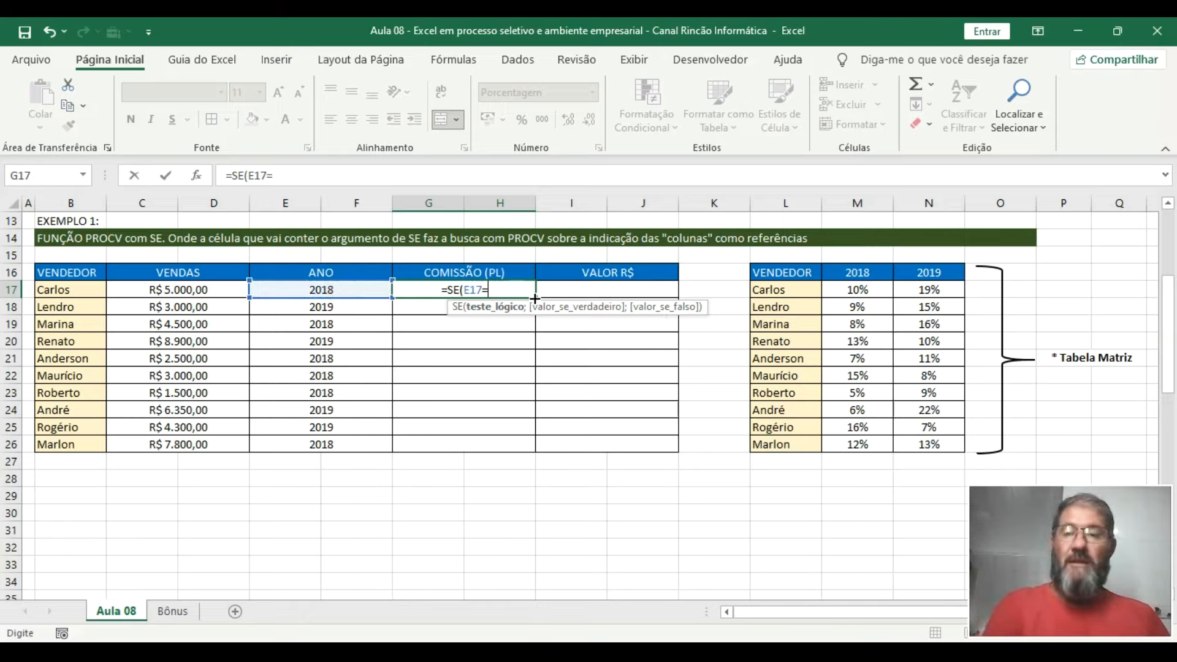
text(2)
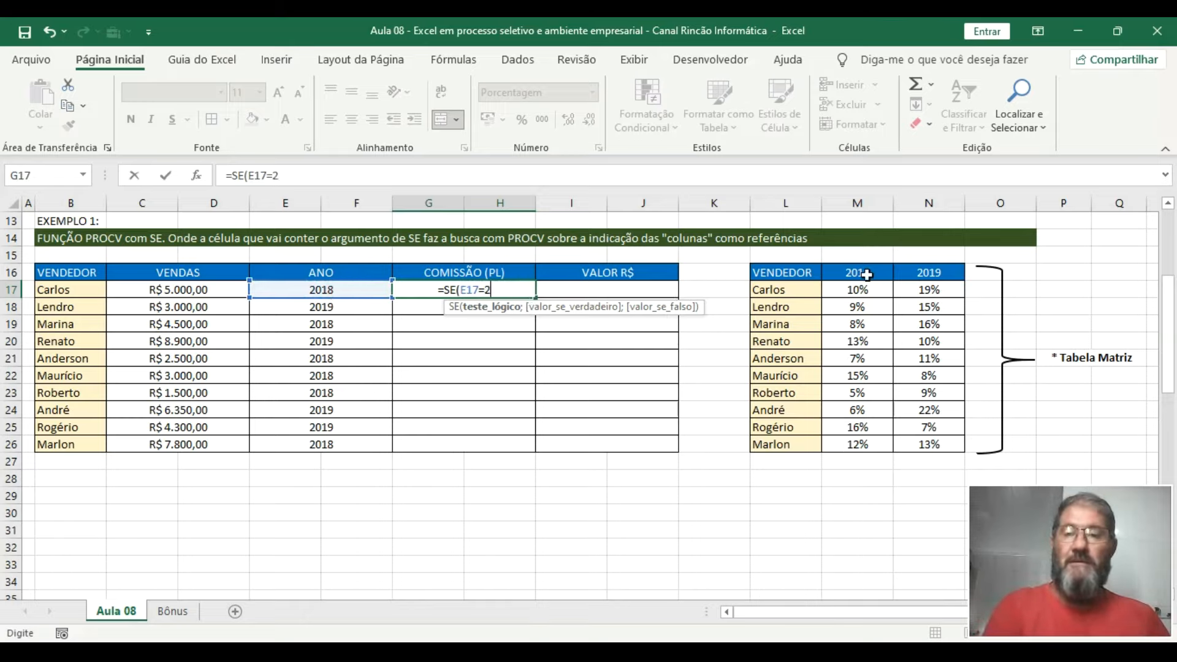
text(018;)
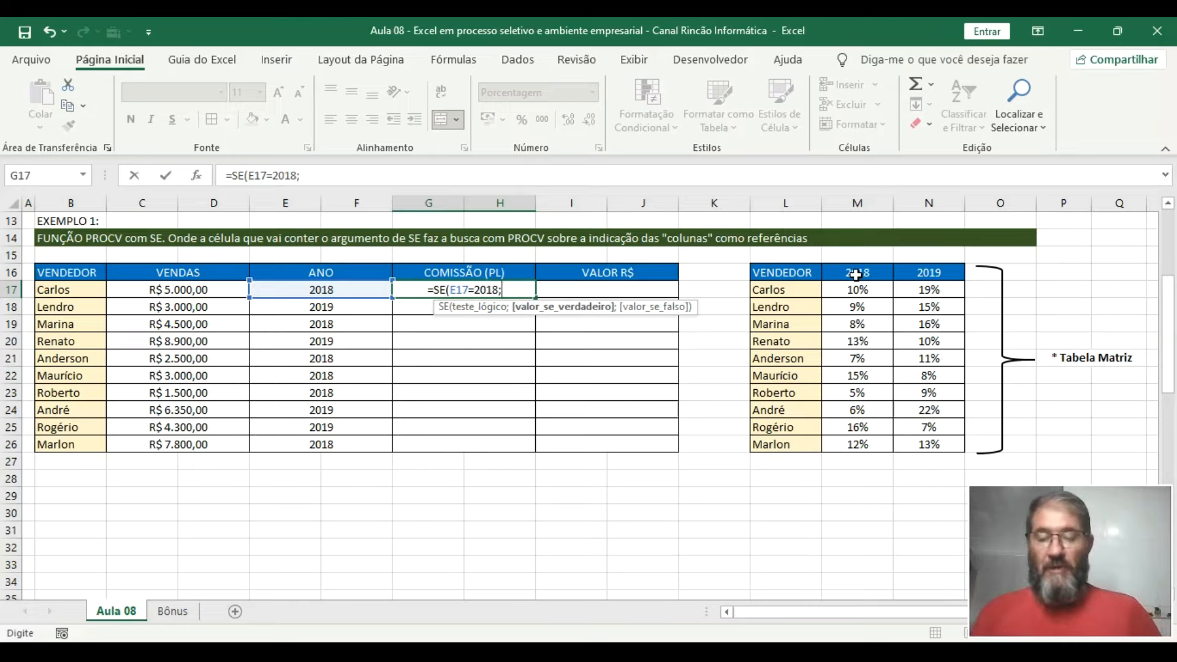
Complete the G17 formula with PROCV(B17;L16:N26;2;0) as the value if true
text(PROCV)
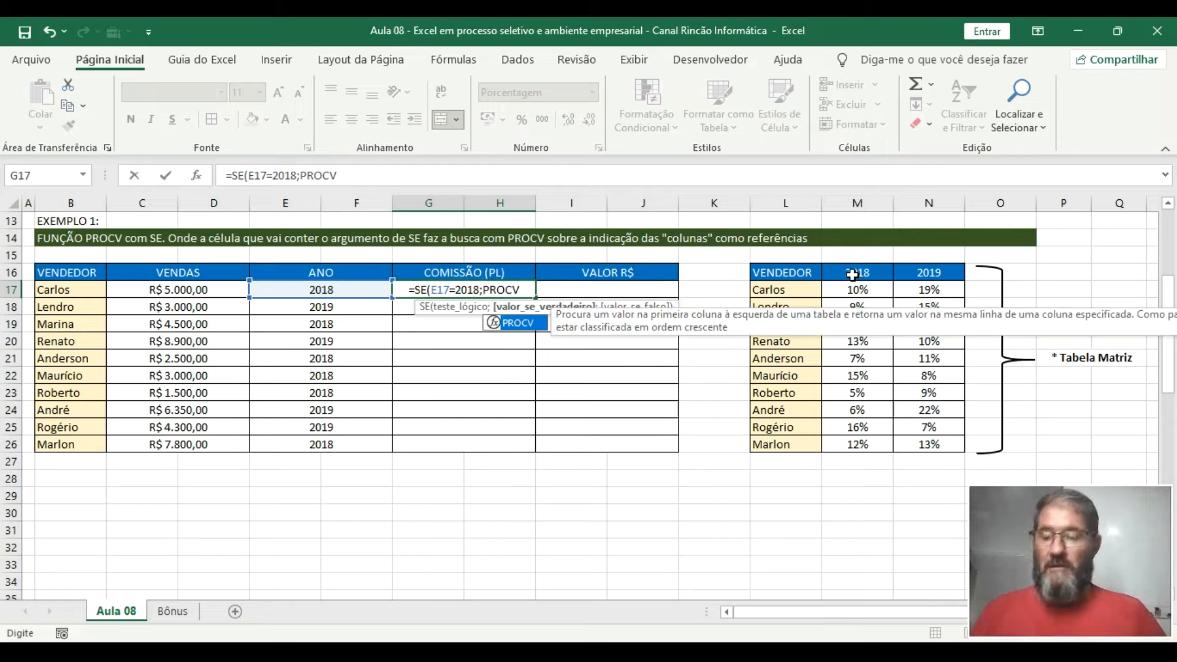
text(()
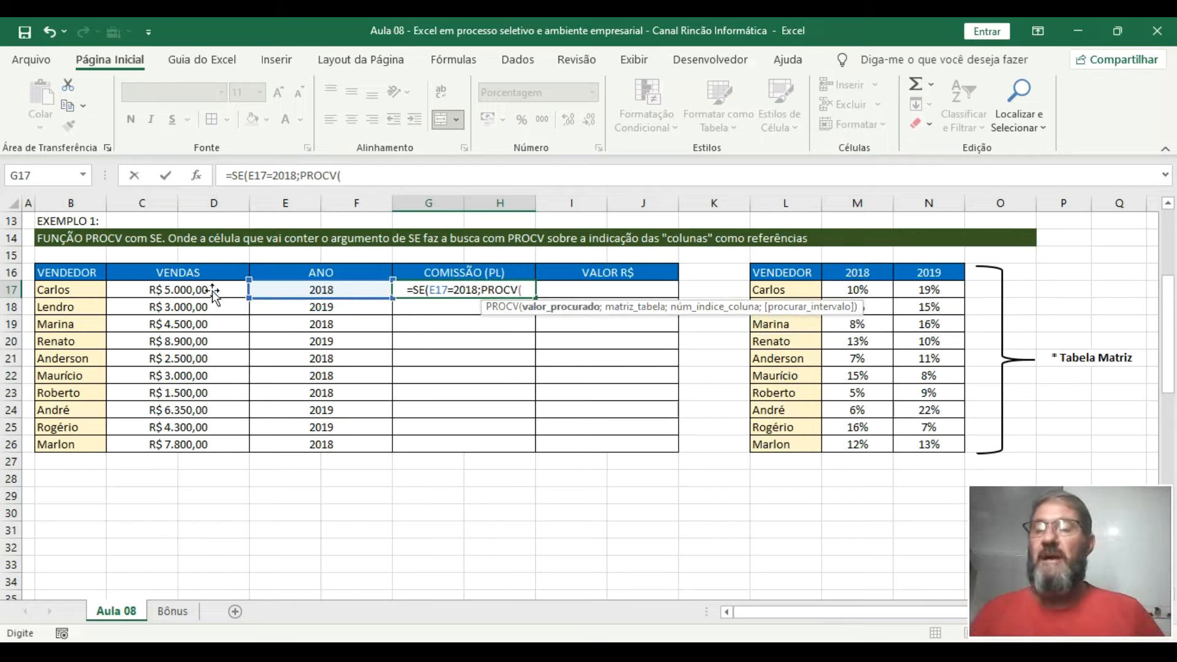
click(74, 290)
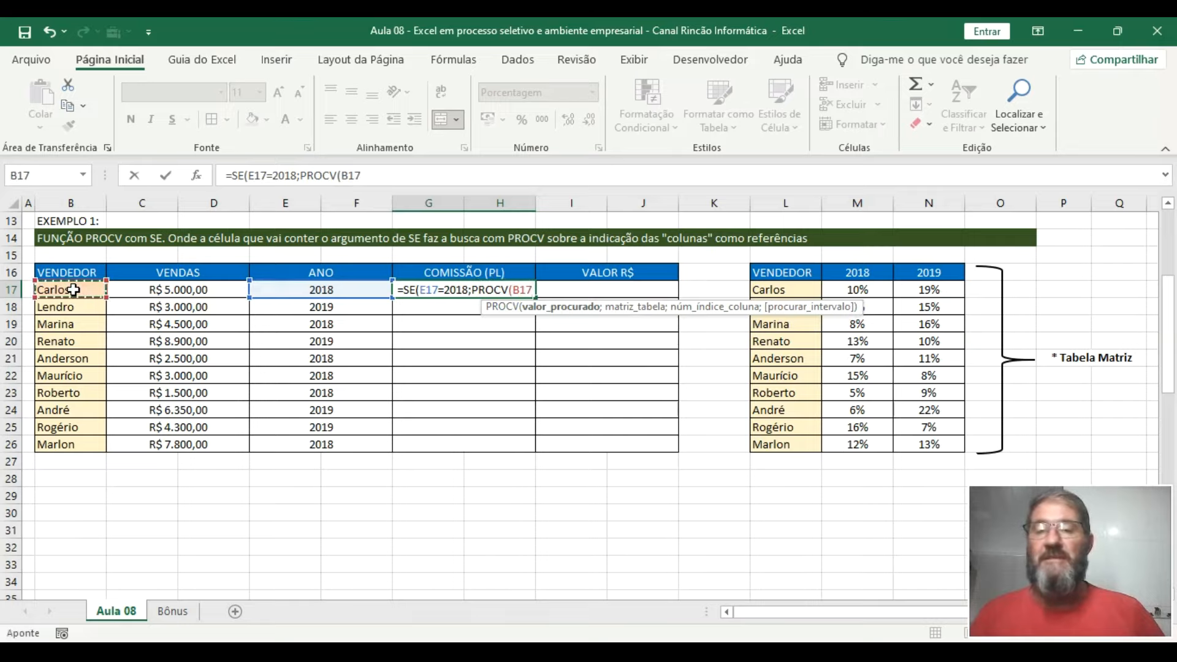
text(;)
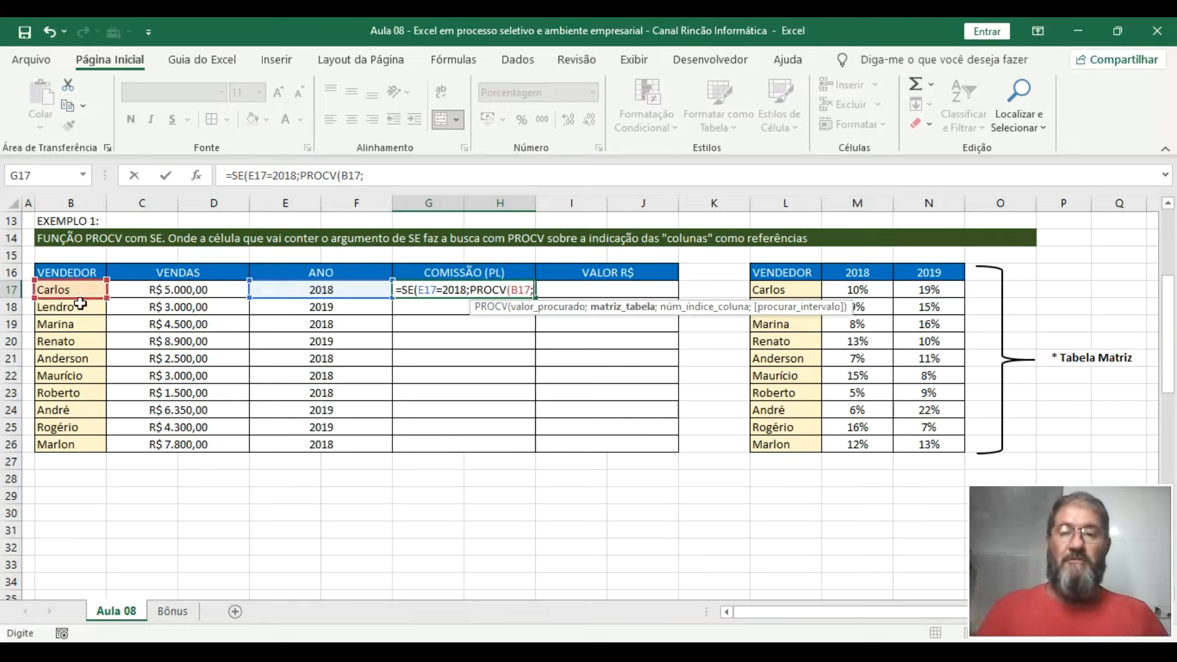
drag(788, 272, 929, 447)
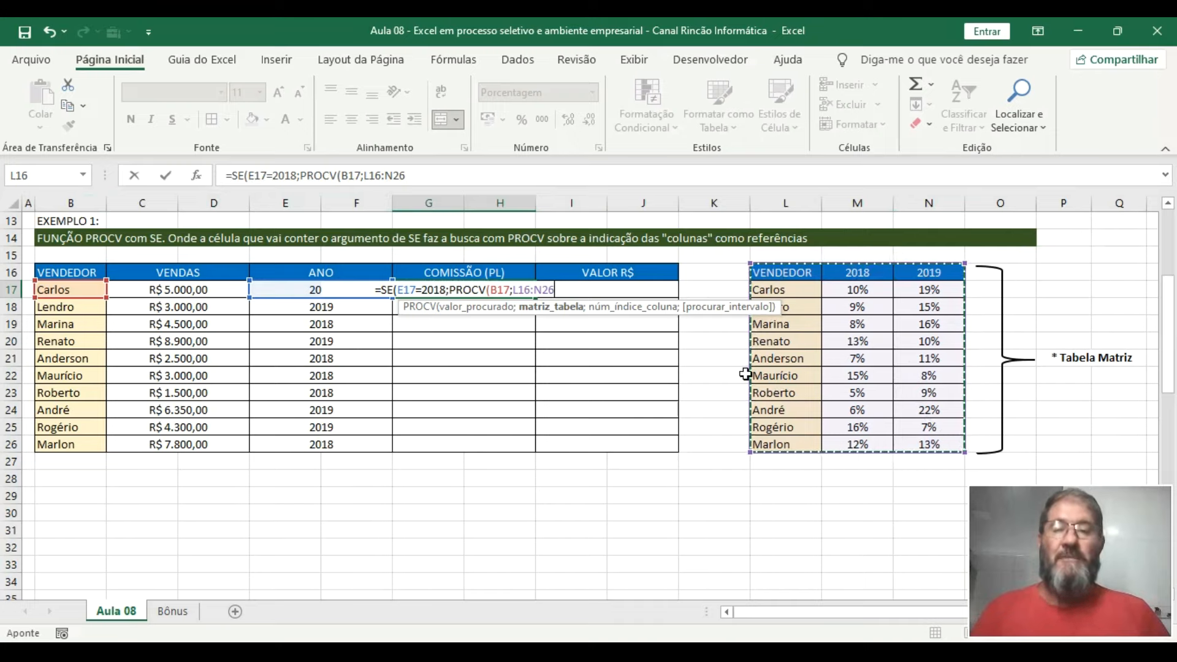
text(;)
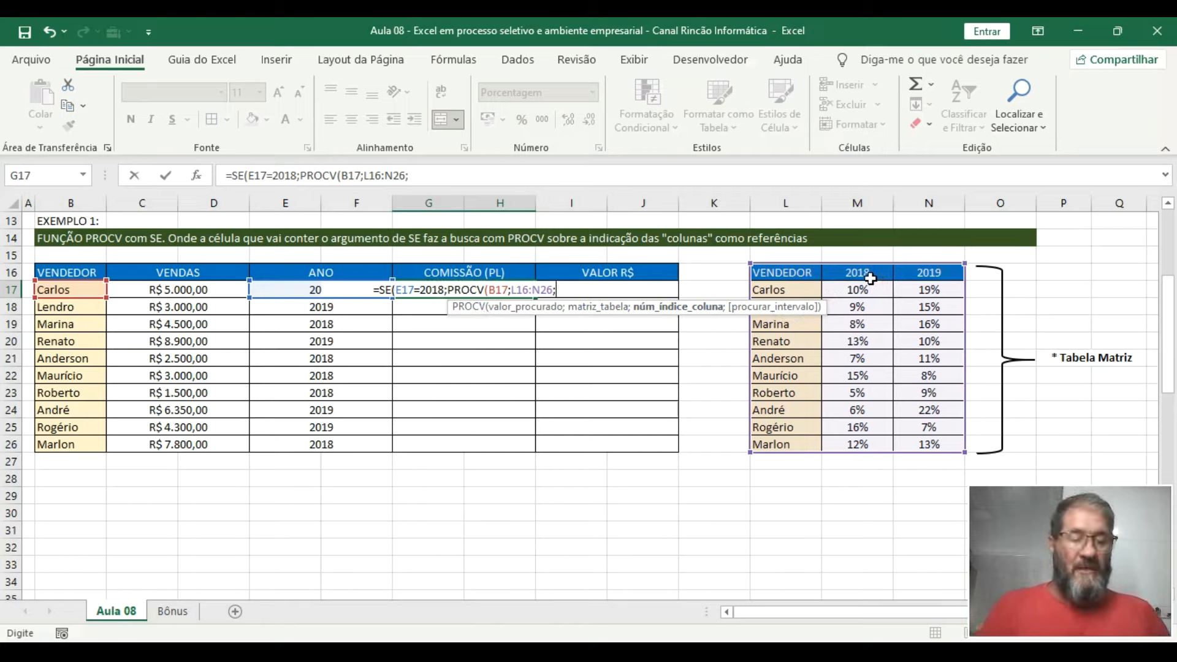
text(2;)
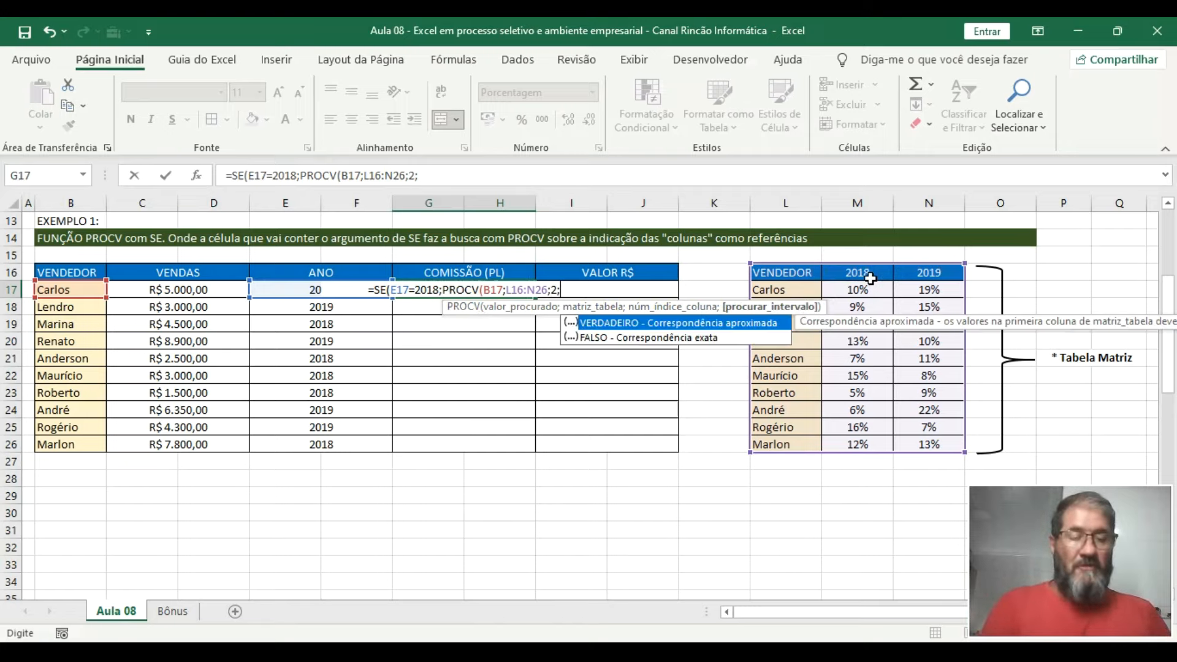
text(0)
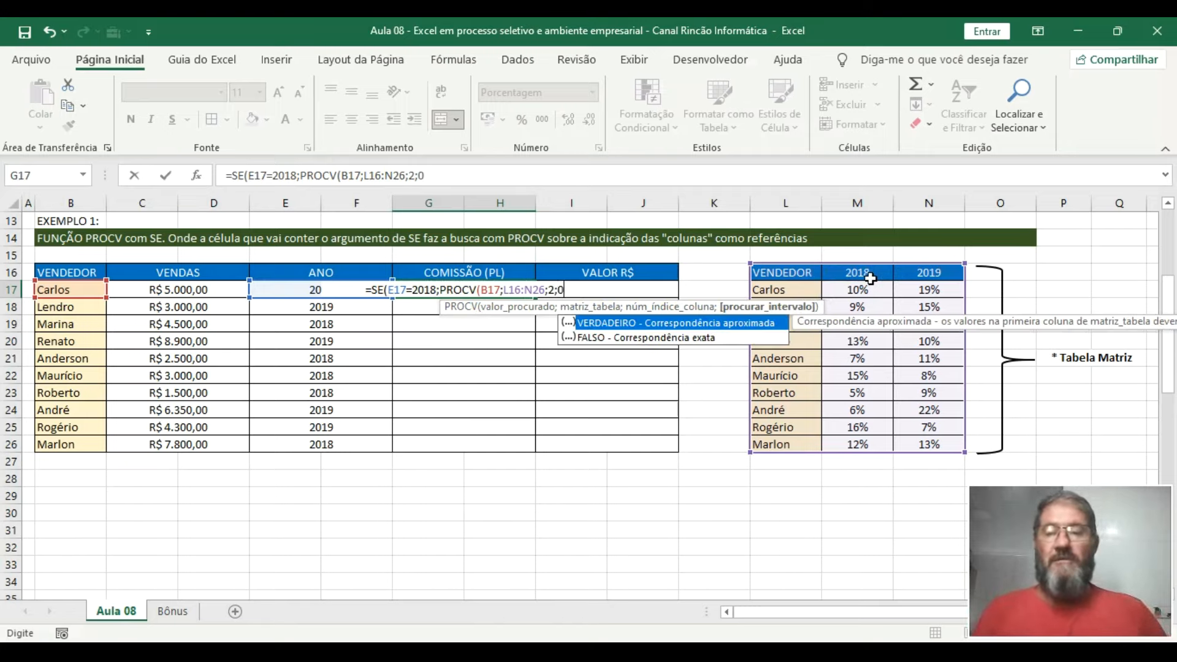
click(455, 175)
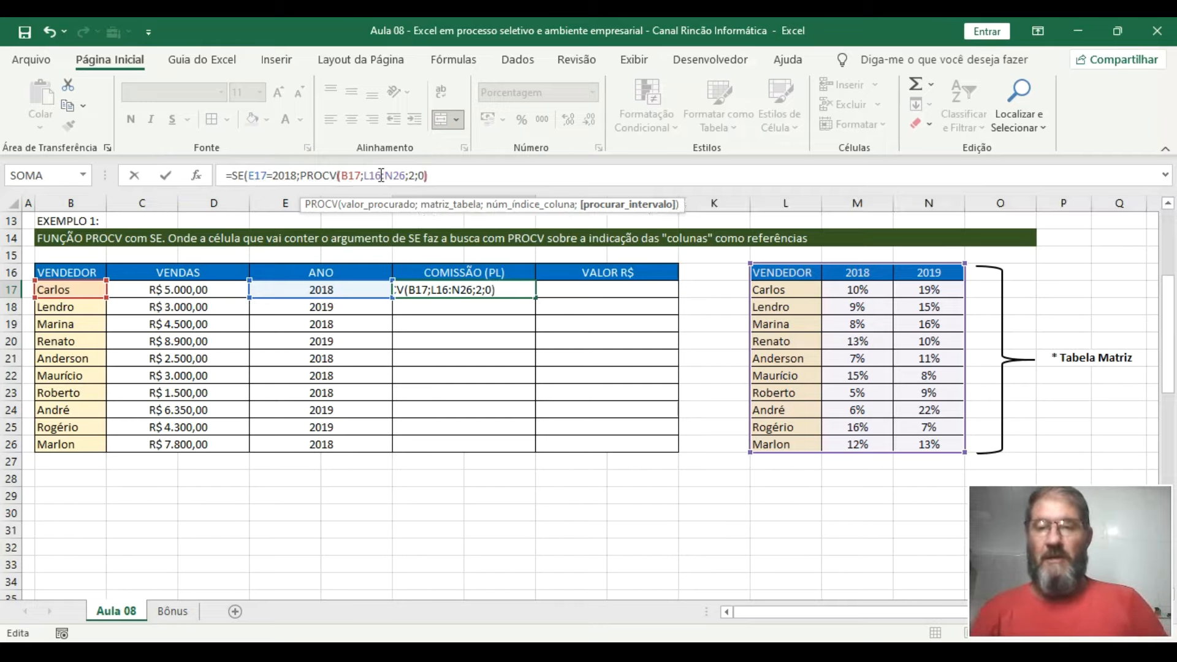
text())
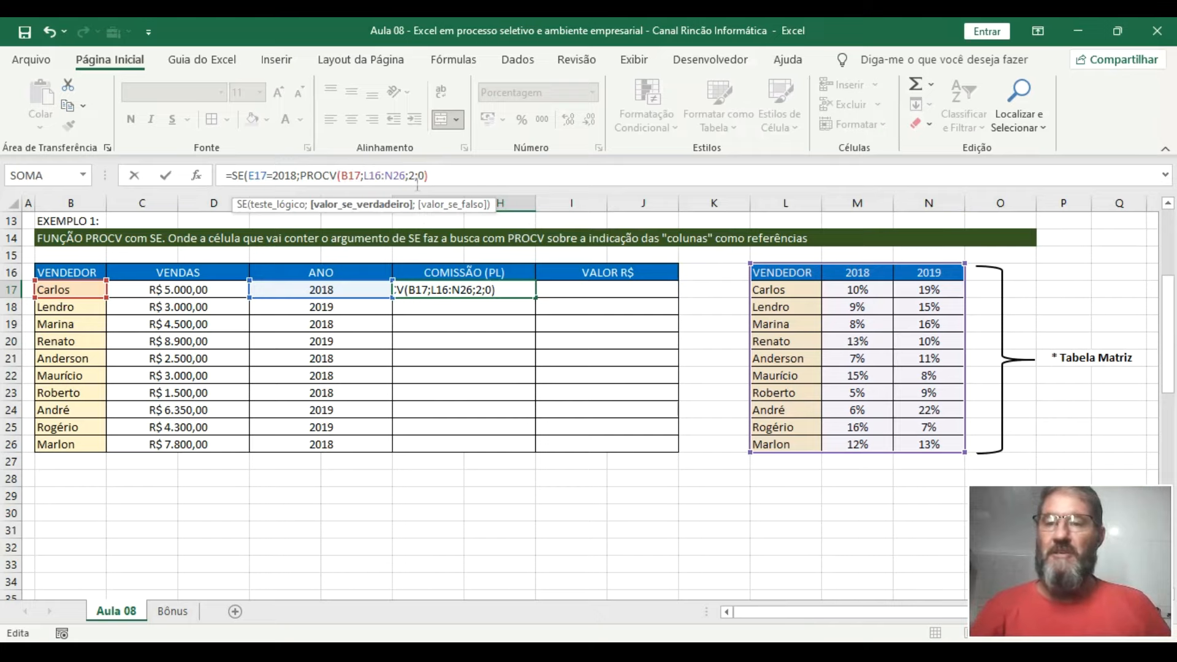
text())
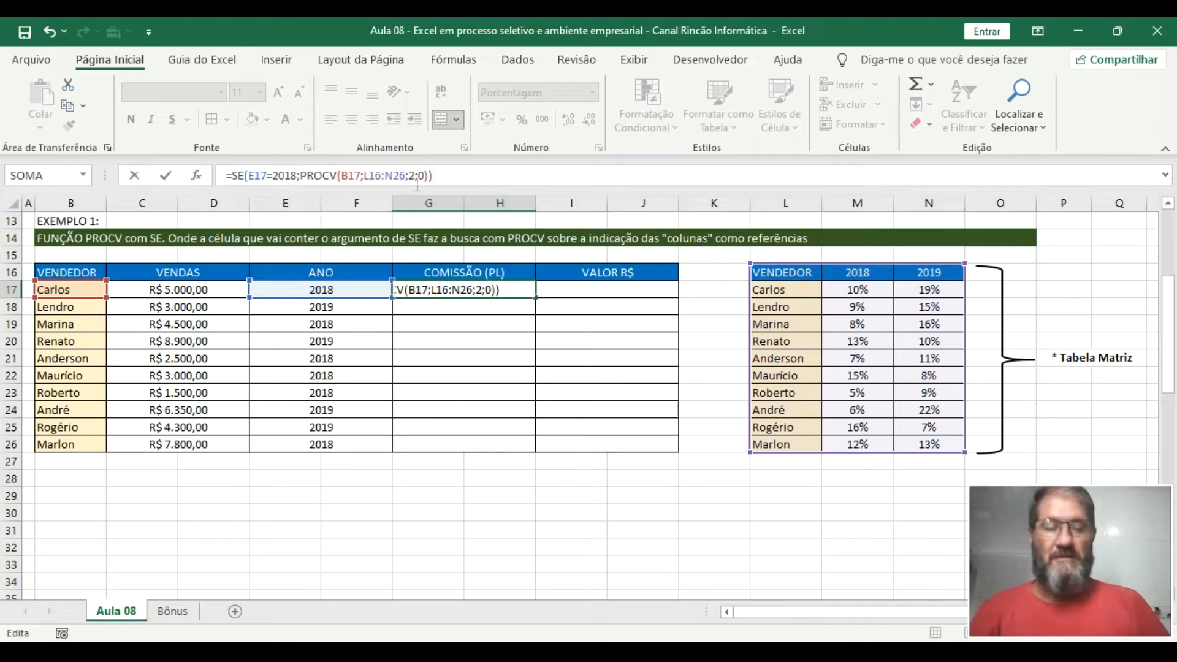
key(Return)
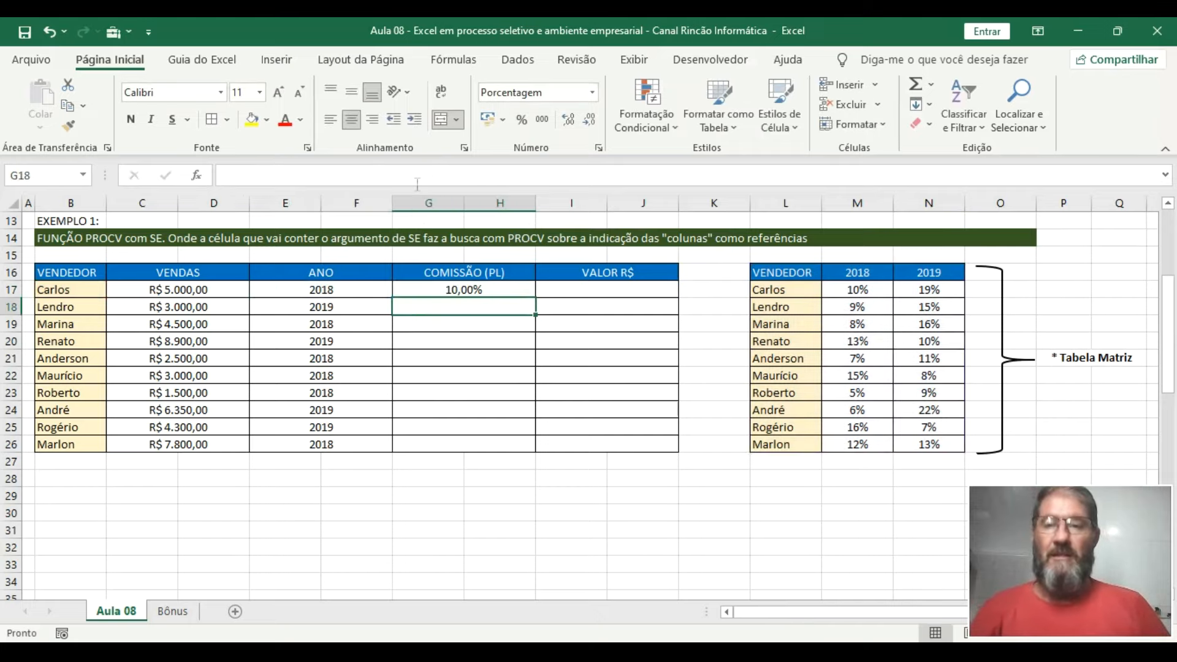
Check G17's commission against the 2018 rate in M17, and set the year in E17 to 2019
click(481, 290)
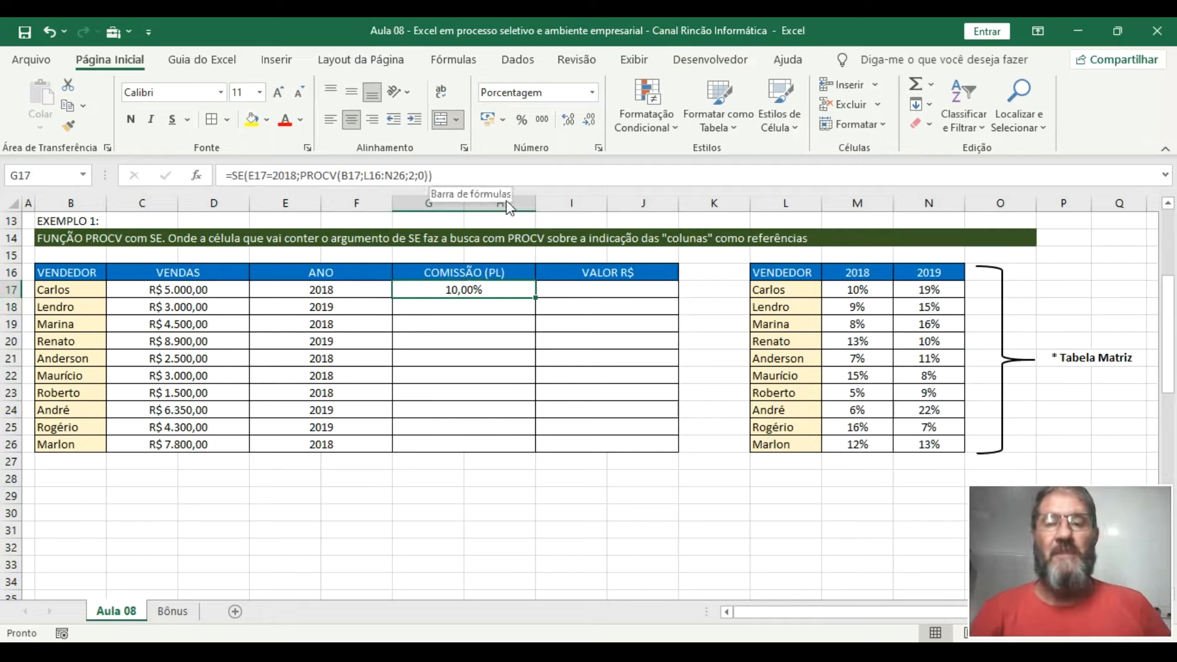
click(82, 286)
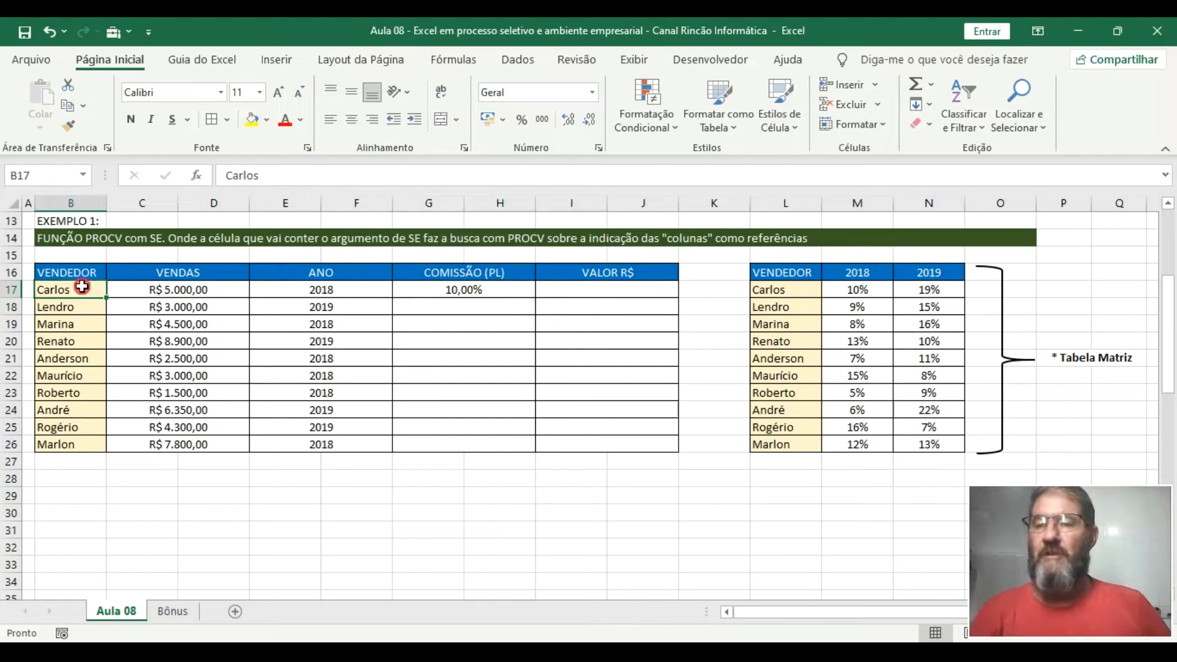
click(385, 290)
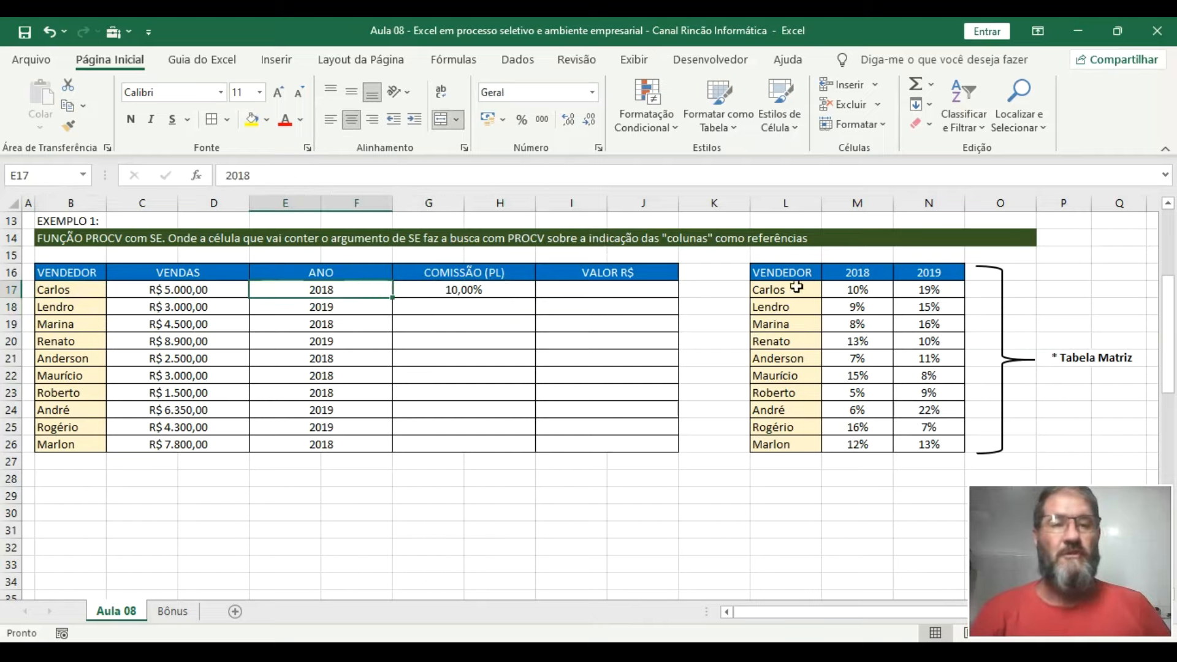
click(846, 286)
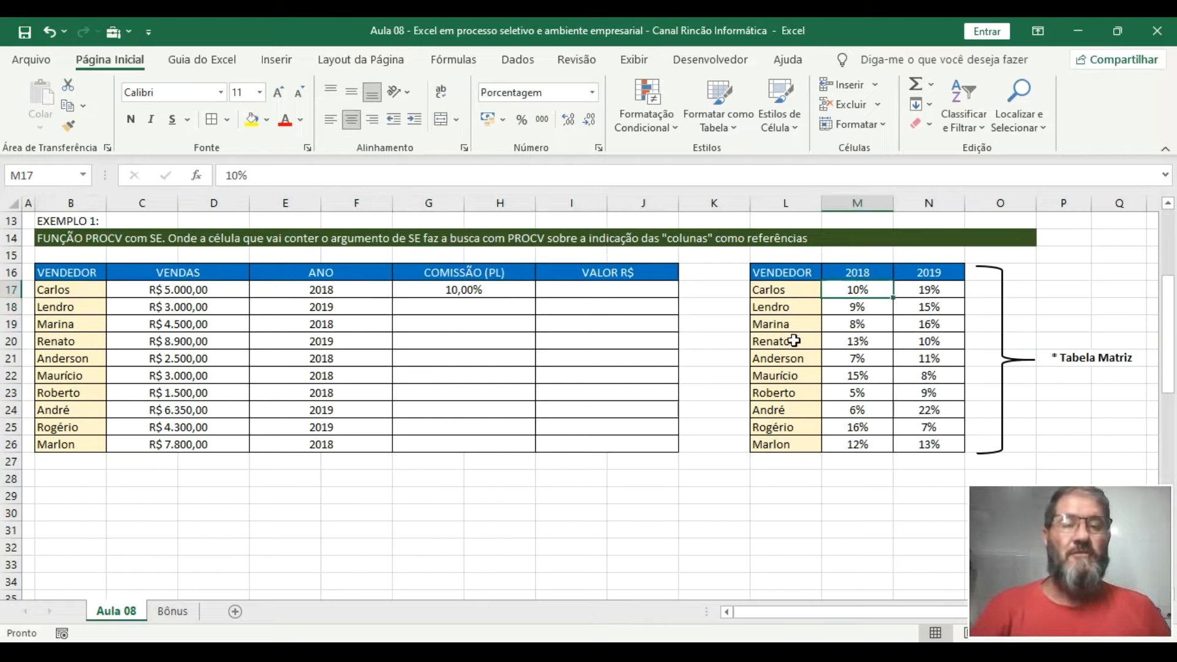
click(385, 291)
text(201)
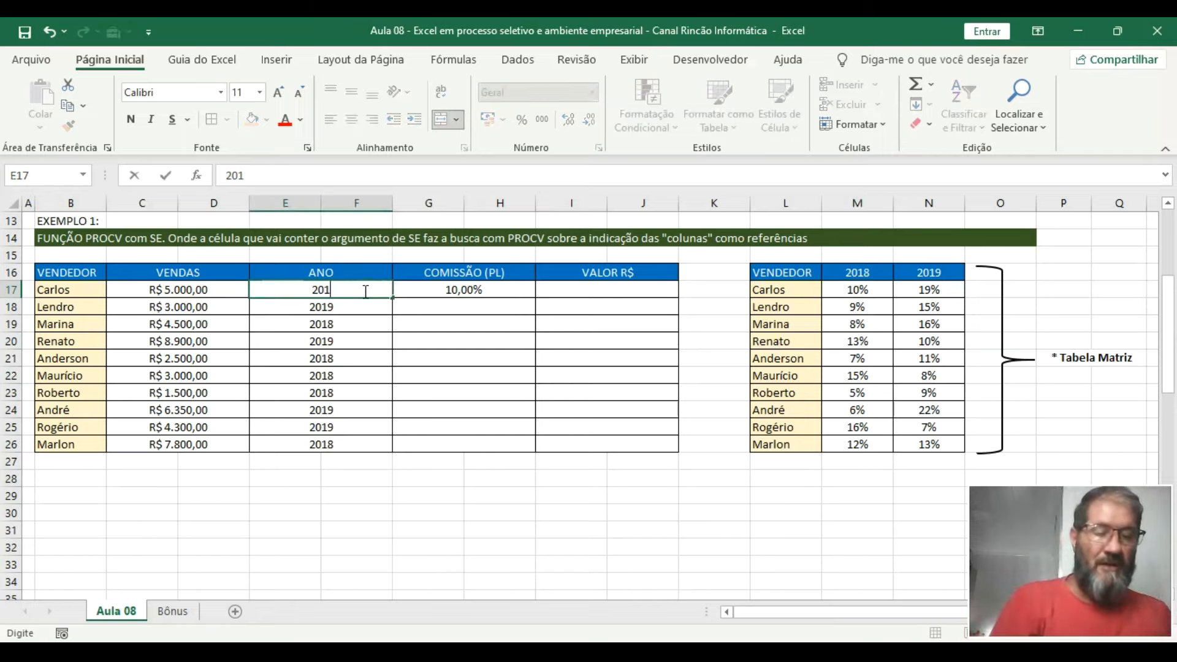
text(9)
key(Return)
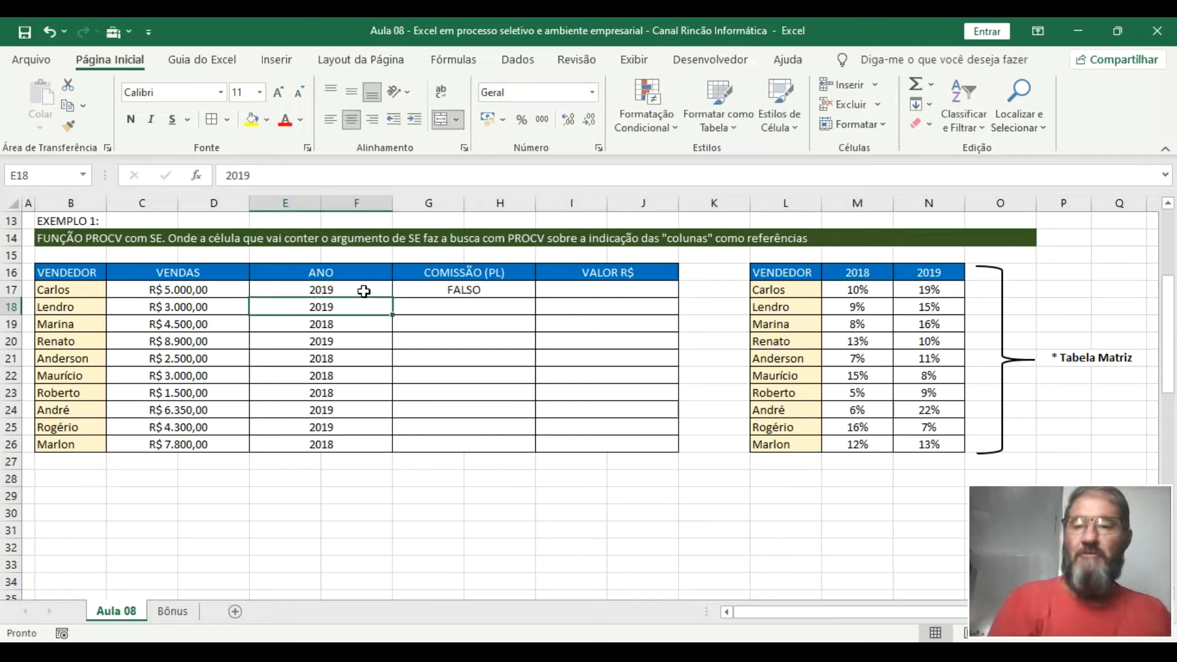
Extend the SE formula in G17 with PROCV(B17;L16:N26;3;0) as the value if false
click(453, 294)
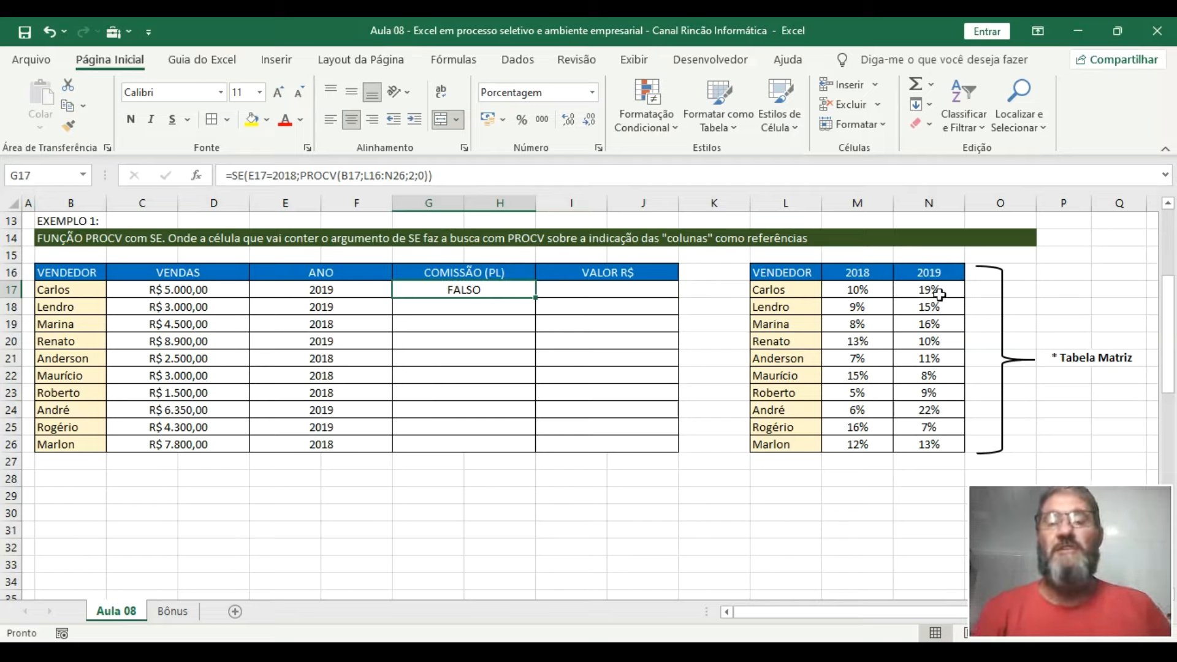
click(532, 178)
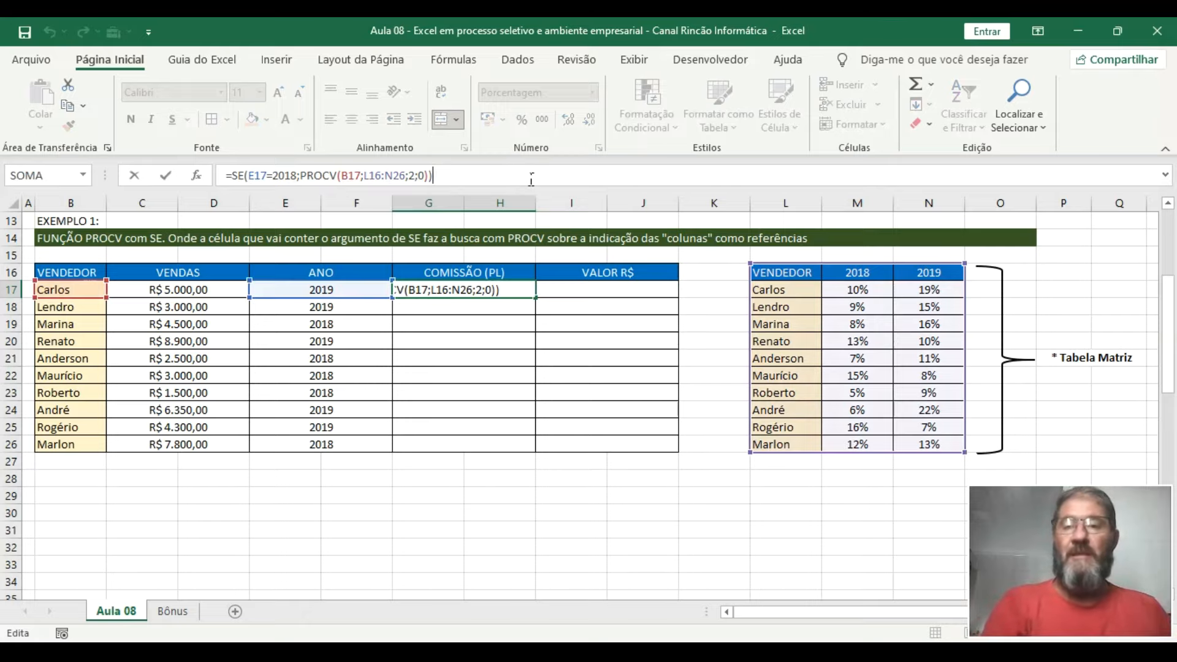
key(BackSpace)
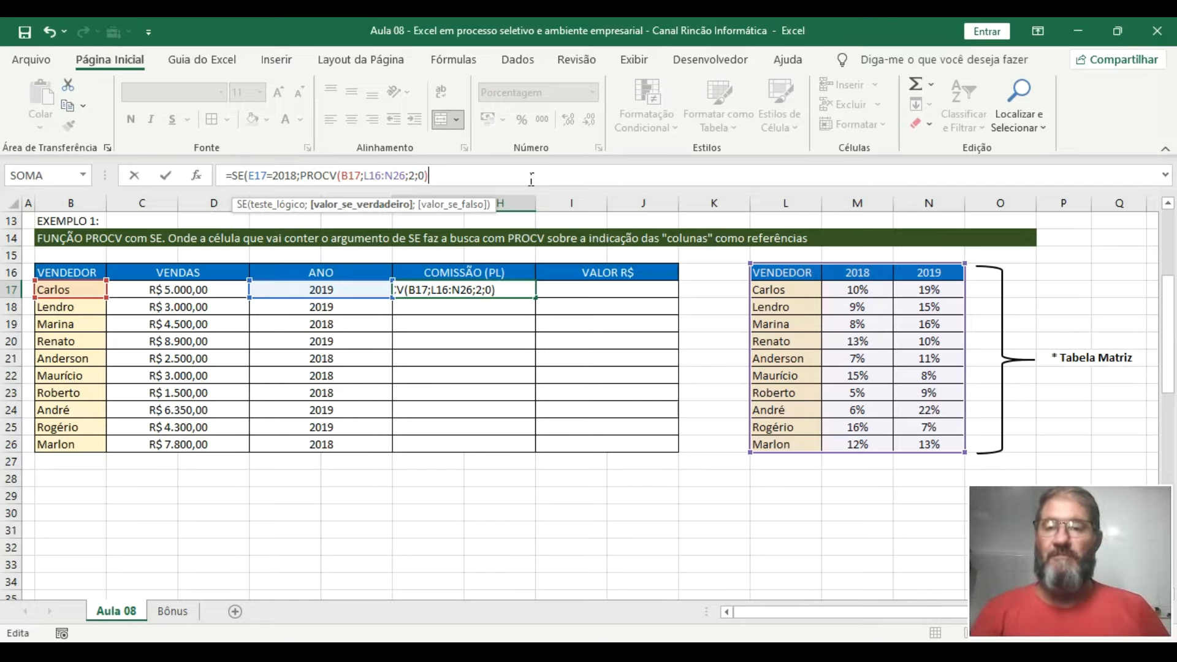
text(;PROCV()
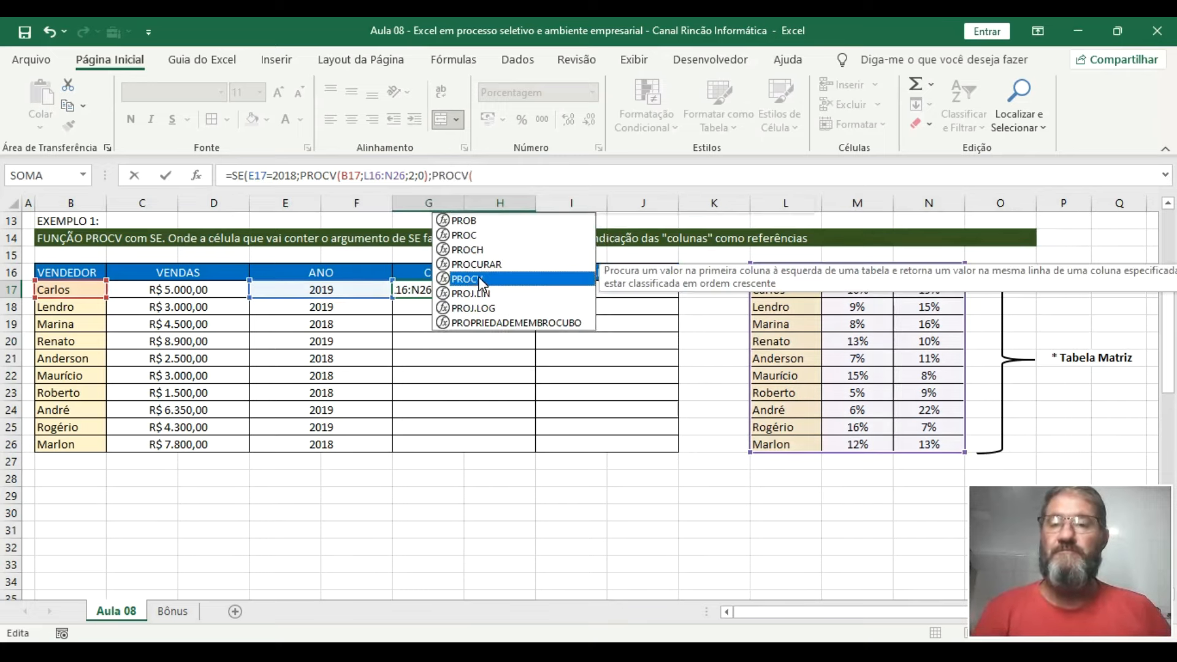
double_click(480, 279)
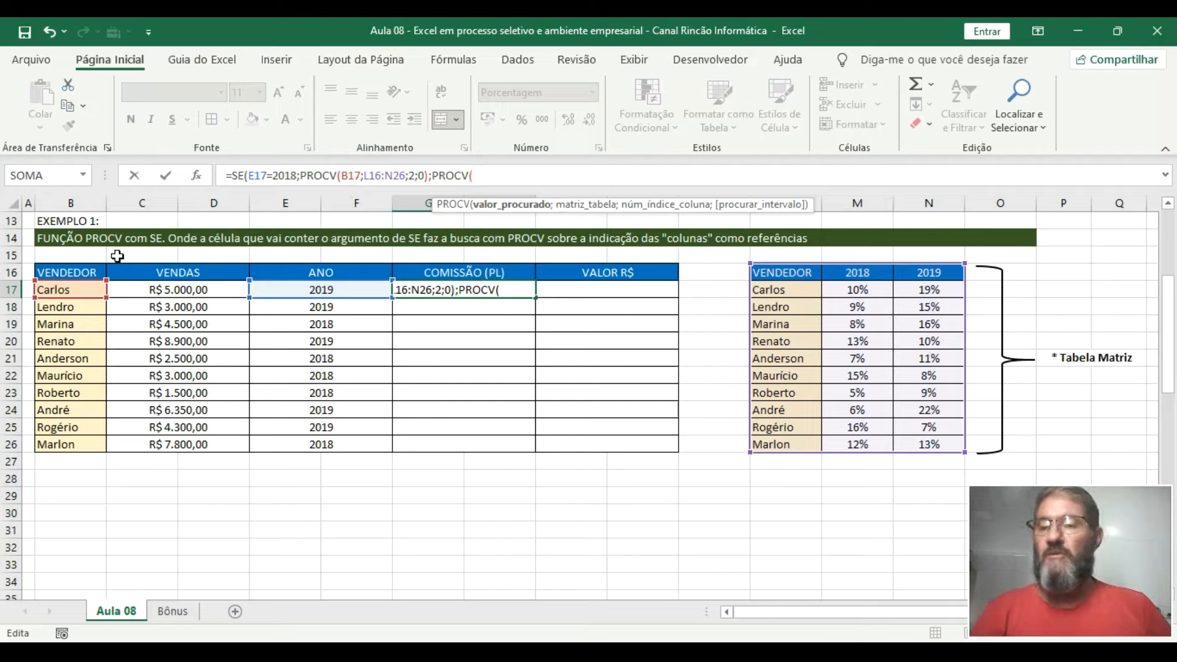
click(84, 286)
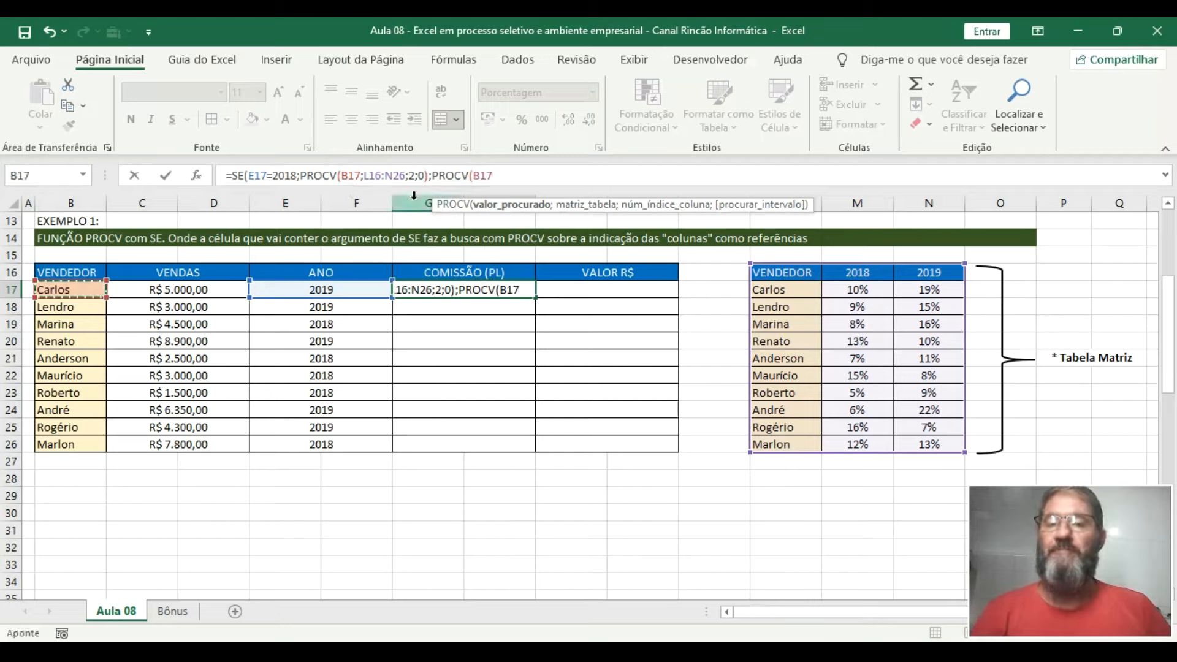
text(;)
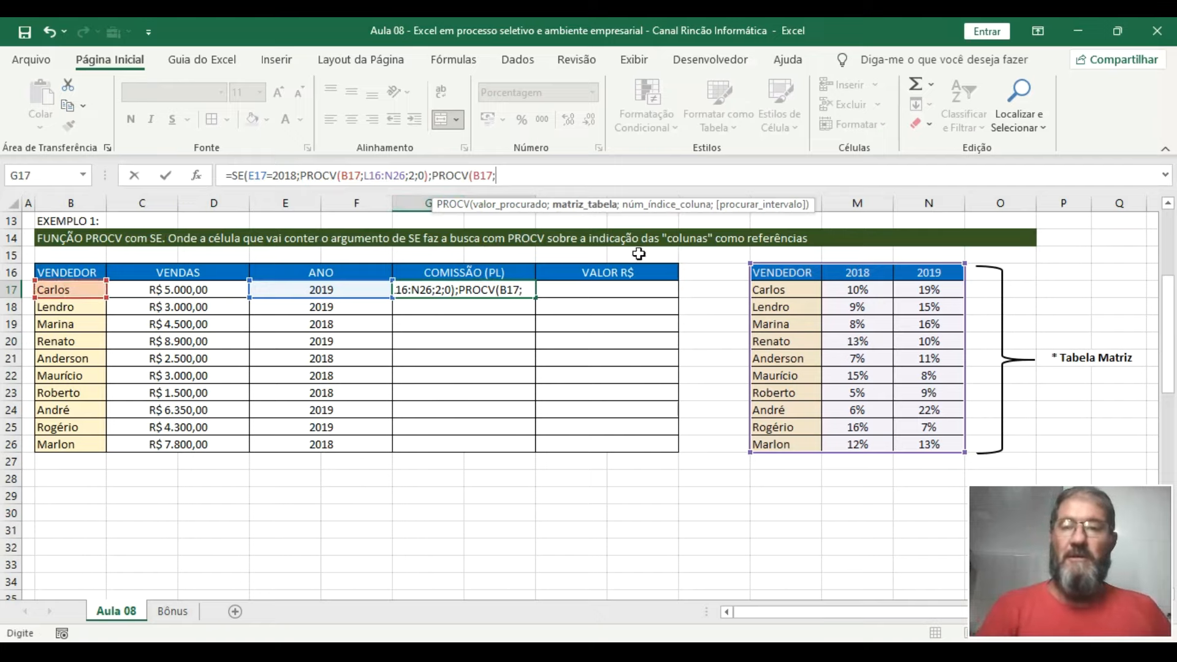
drag(810, 279, 934, 444)
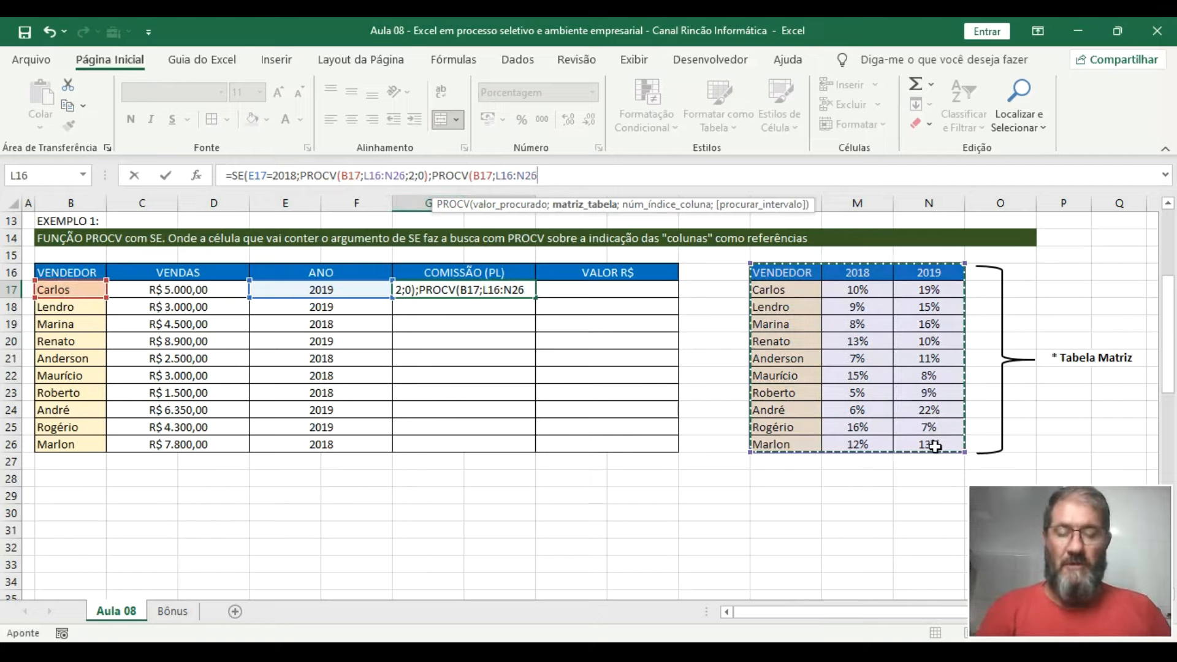
text(;3)
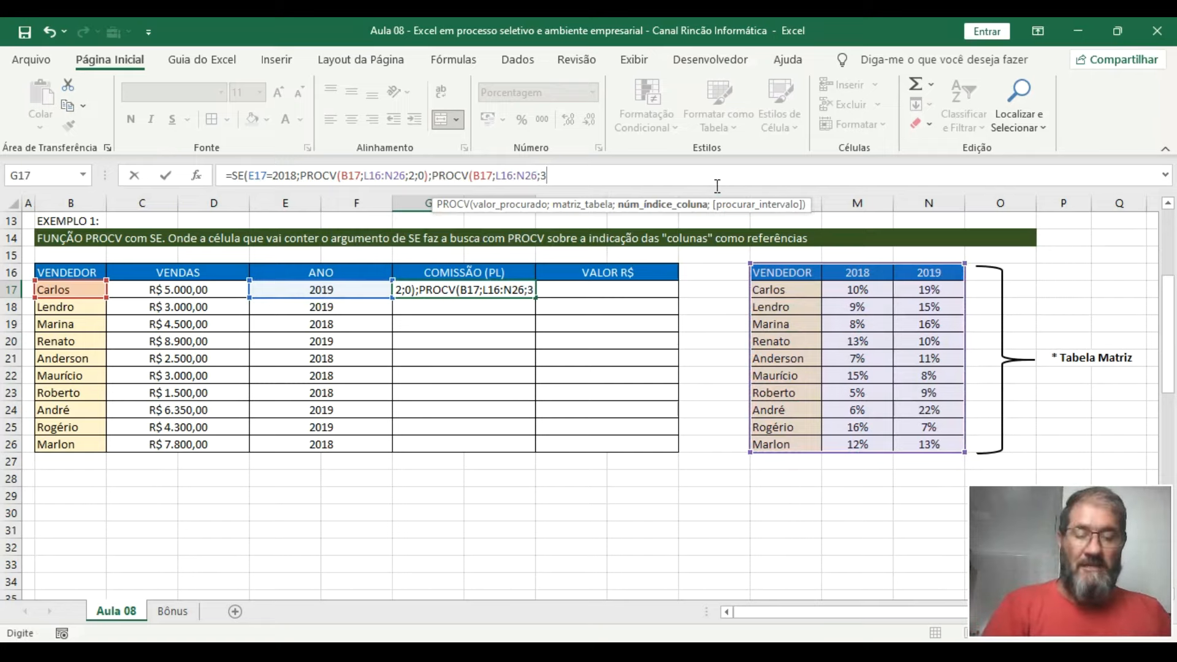
text(;)
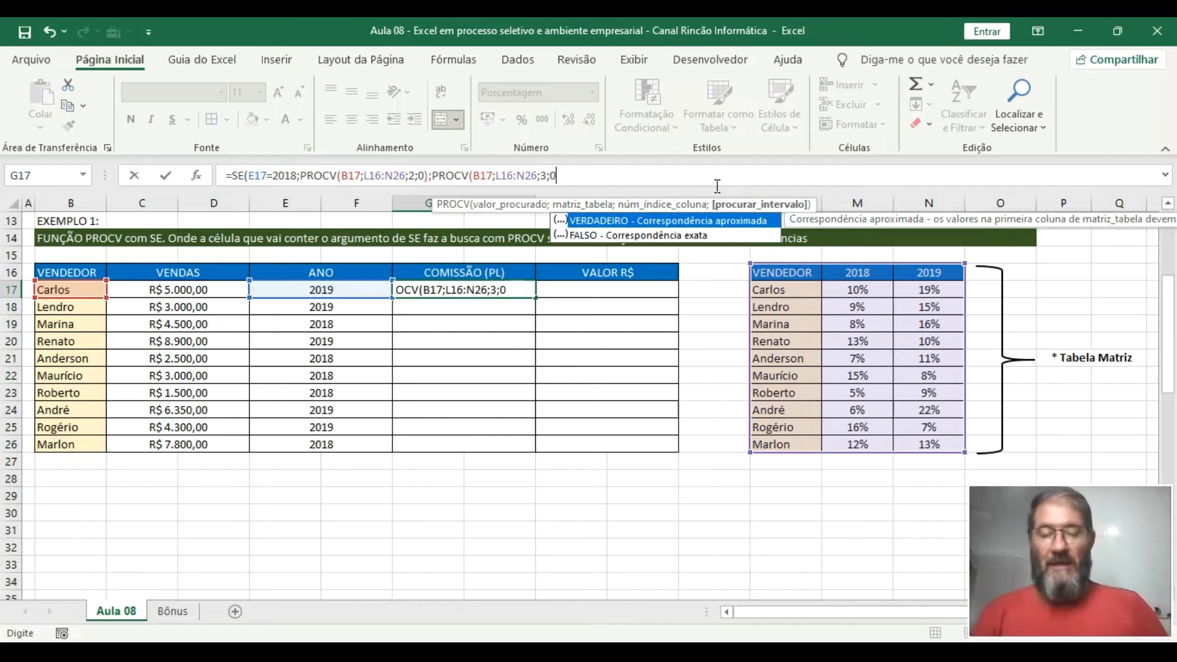
text(0))
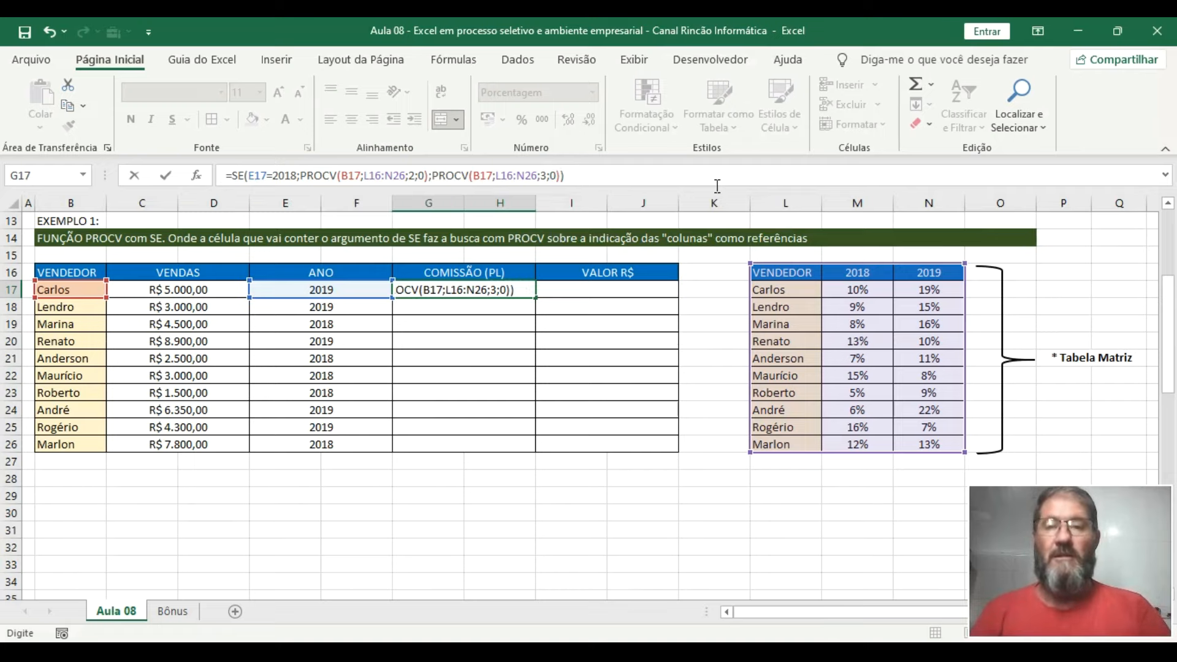
key(Return)
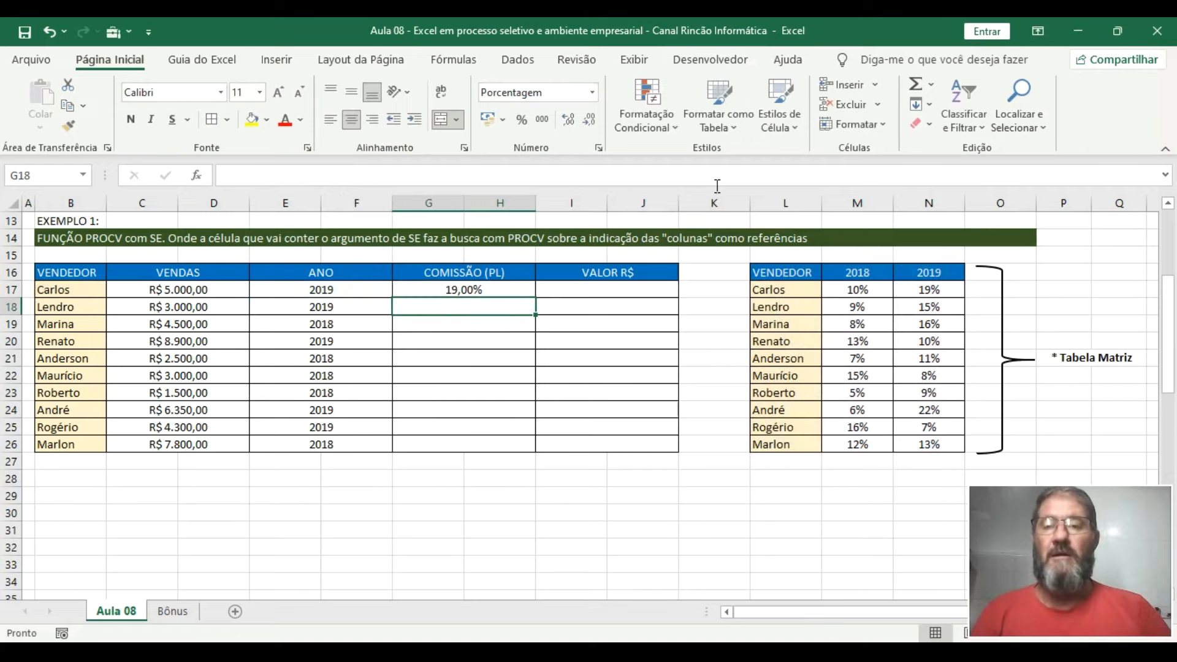
Set the year in E17 to 2018 and check G17's commission against the matrix table
click(489, 290)
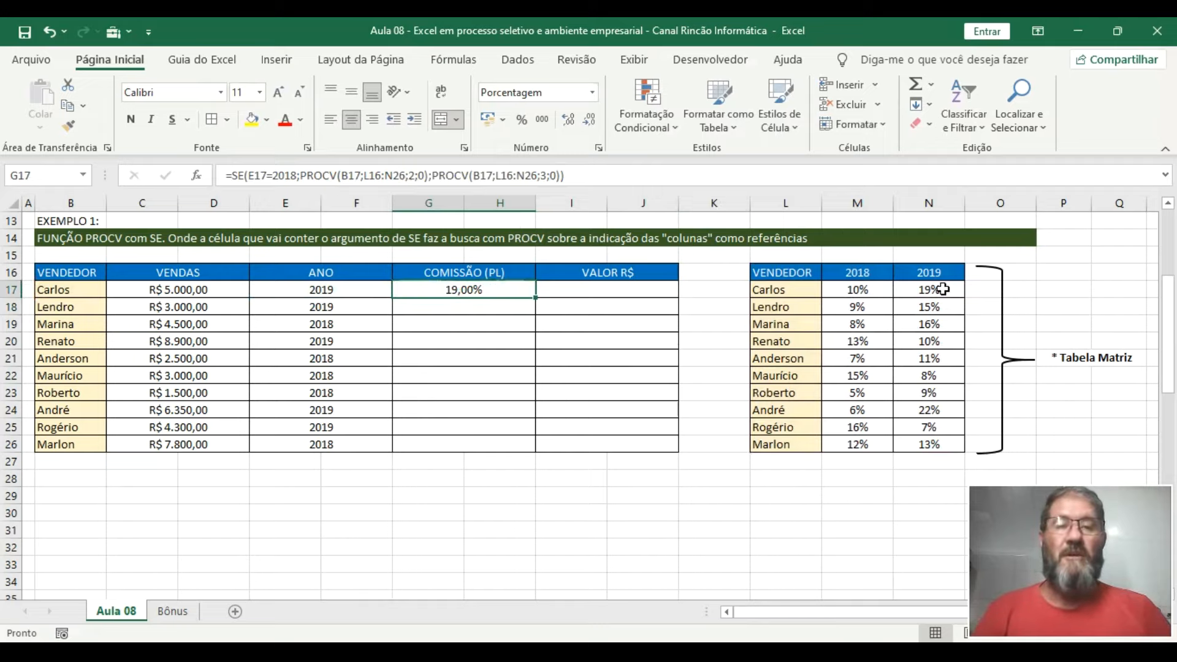
click(365, 285)
text(2018)
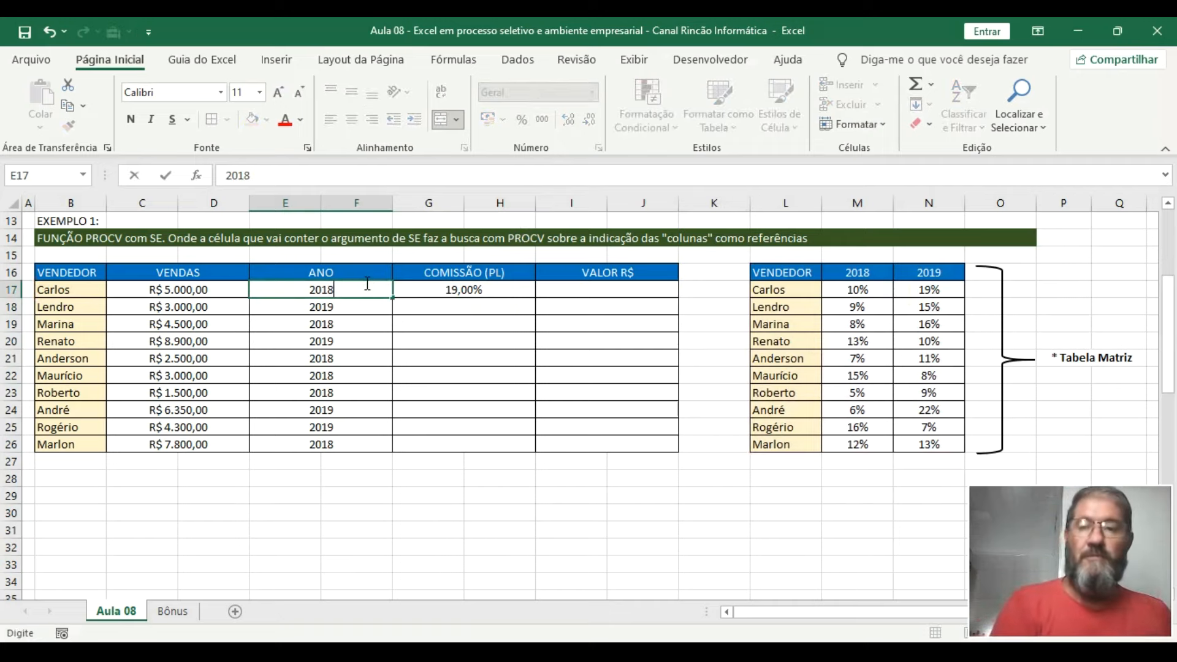
key(Return)
click(455, 286)
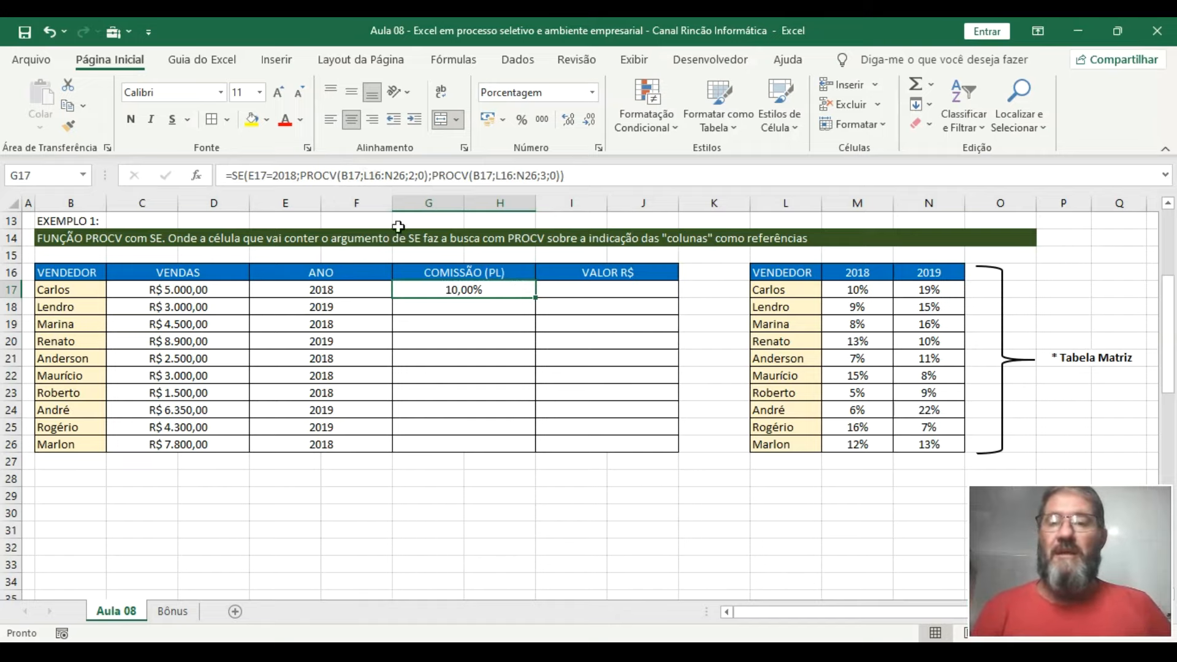
click(374, 175)
drag(364, 176, 403, 175)
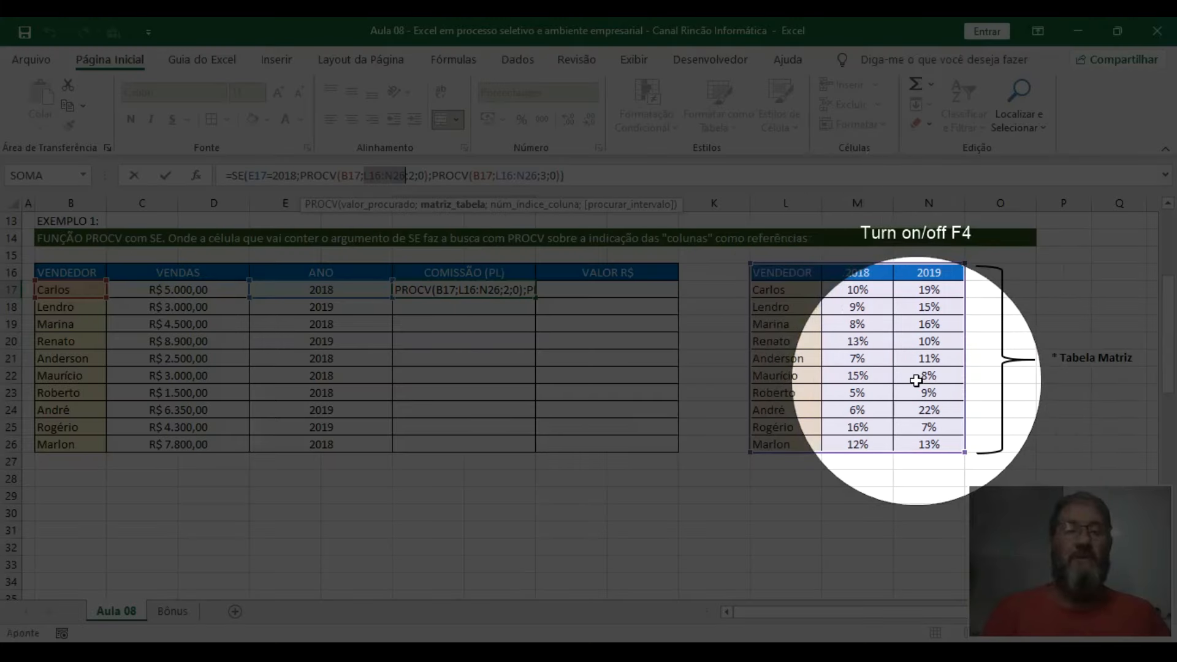
click(916, 376)
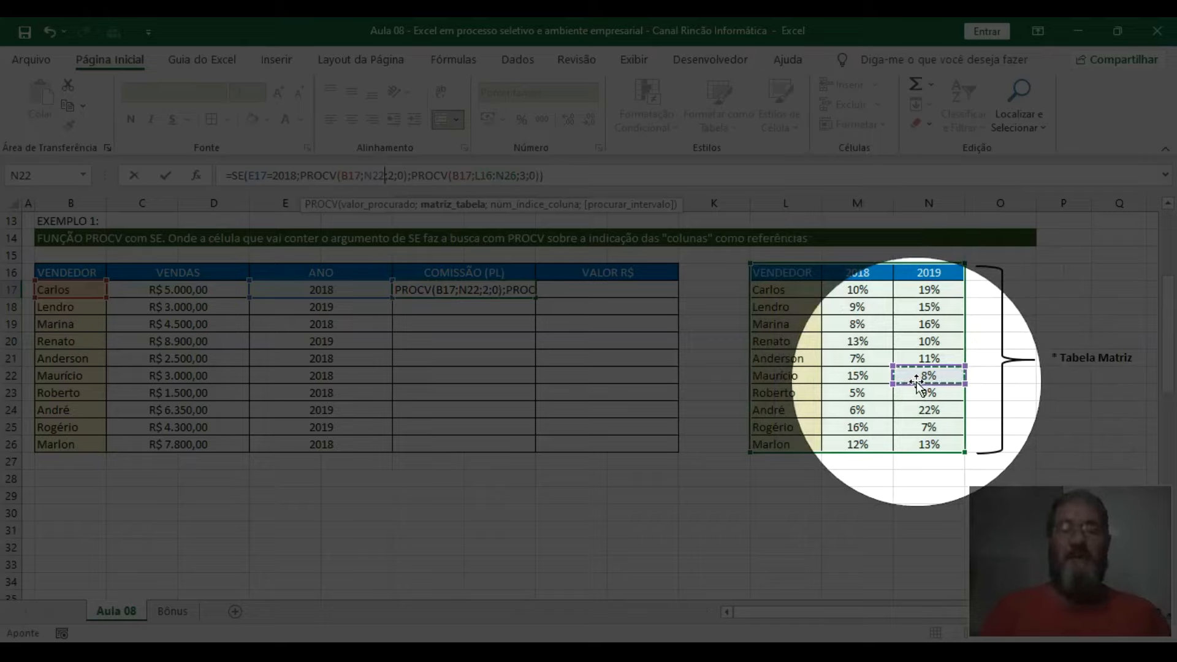
key(Escape)
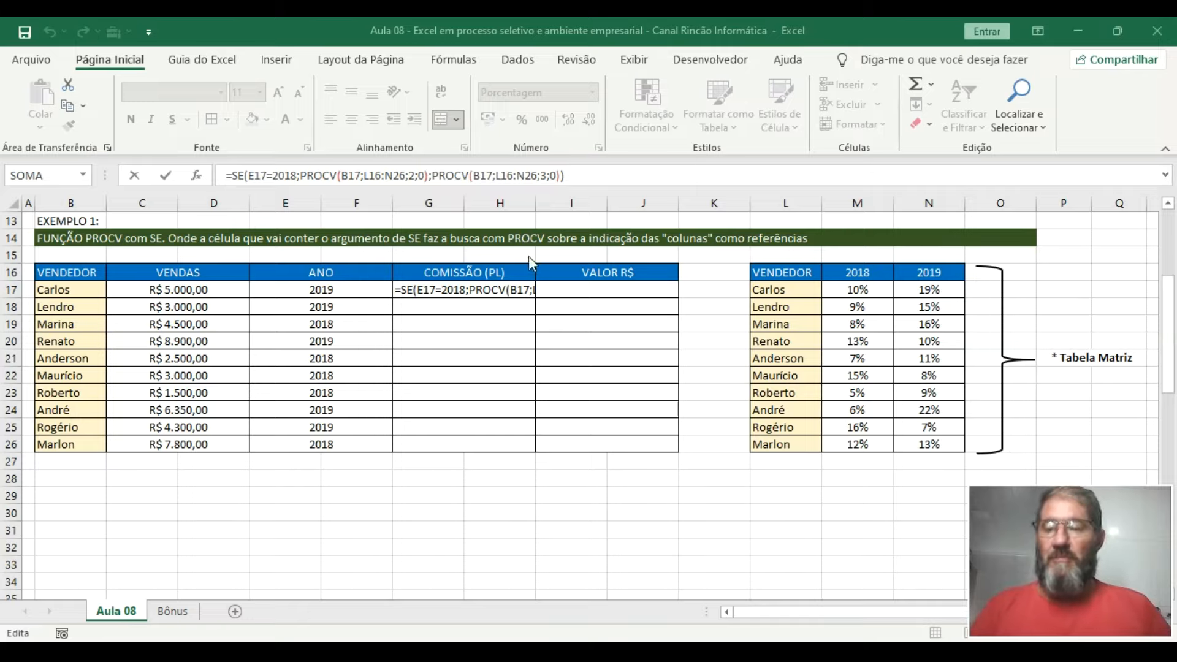
click(583, 177)
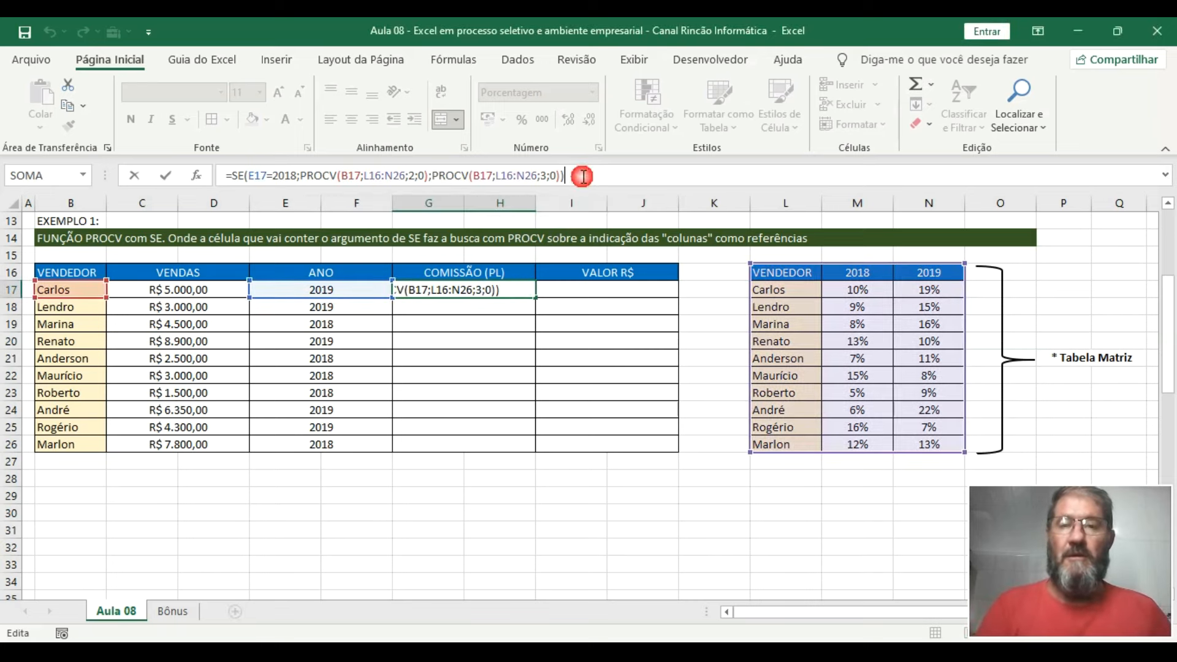
key(Return)
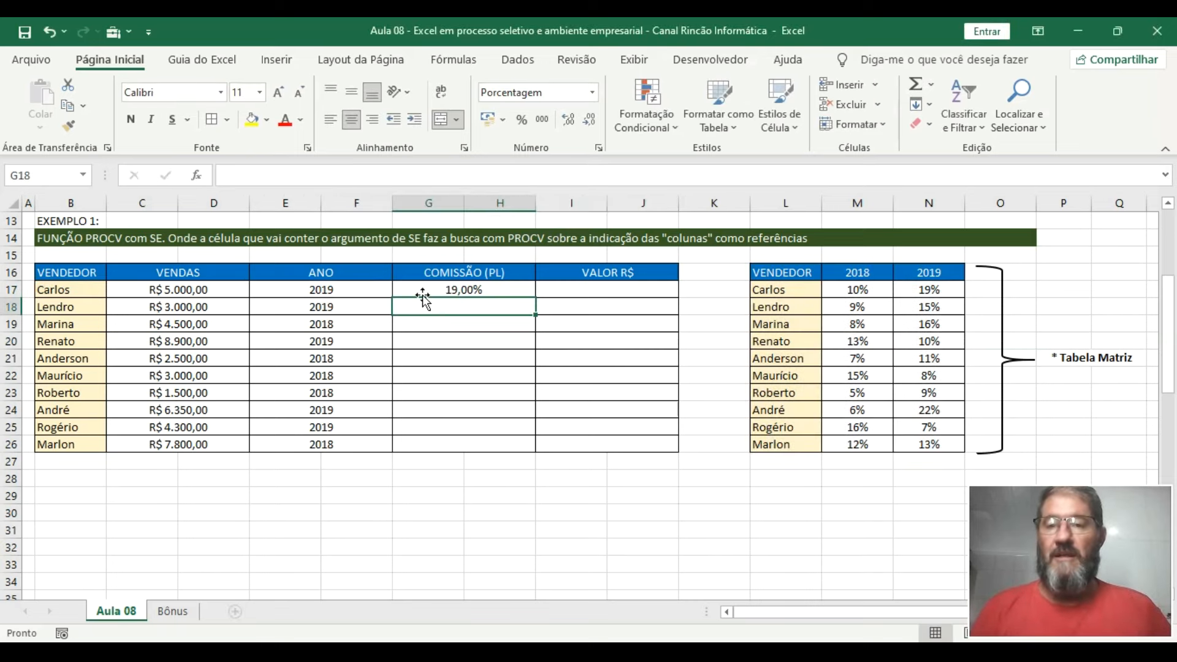
Fix the matrix columns in both PROCV functions of G17 by changing each range to $L16:$N26
click(446, 289)
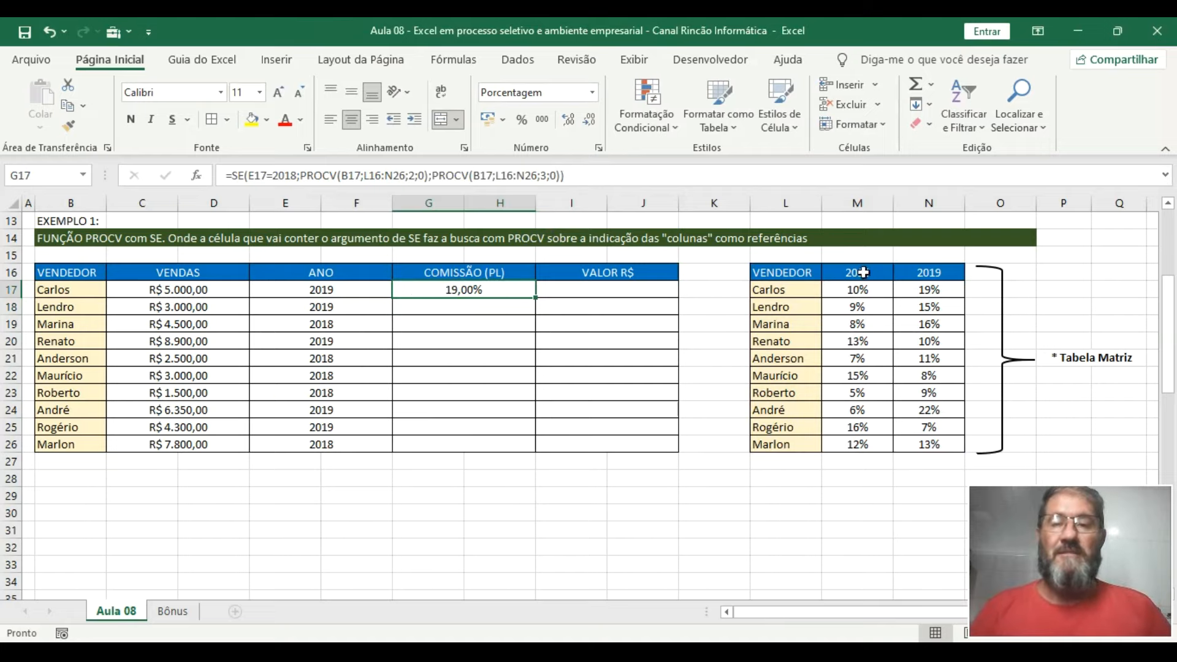
click(366, 176)
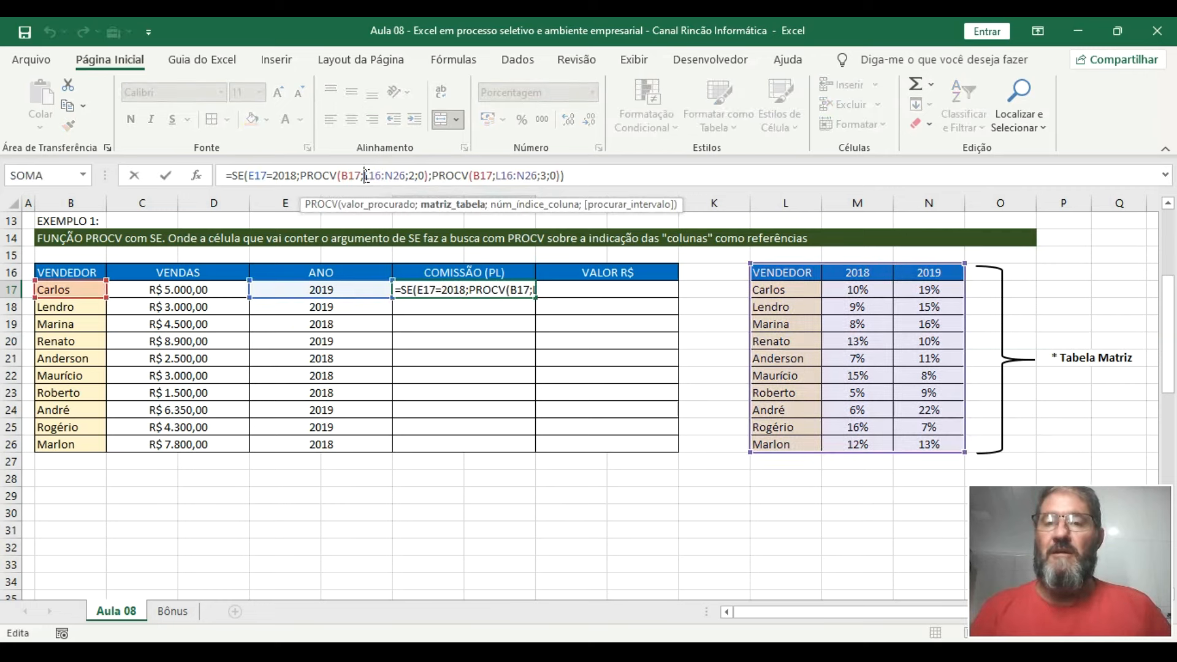
text($)
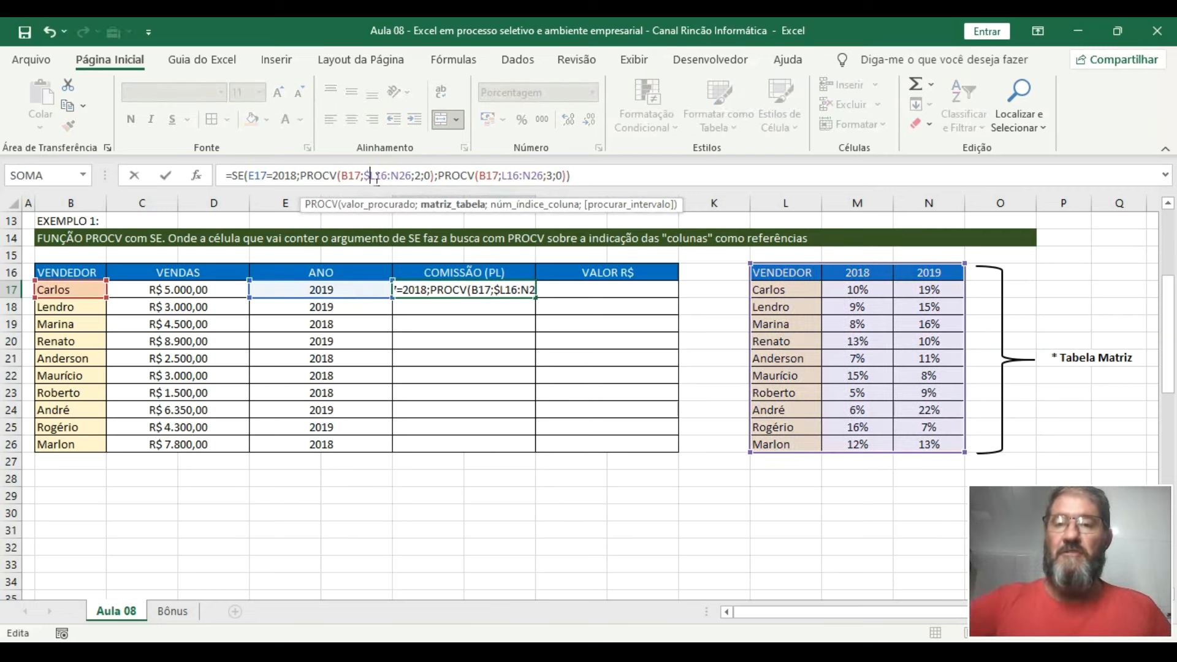
click(393, 176)
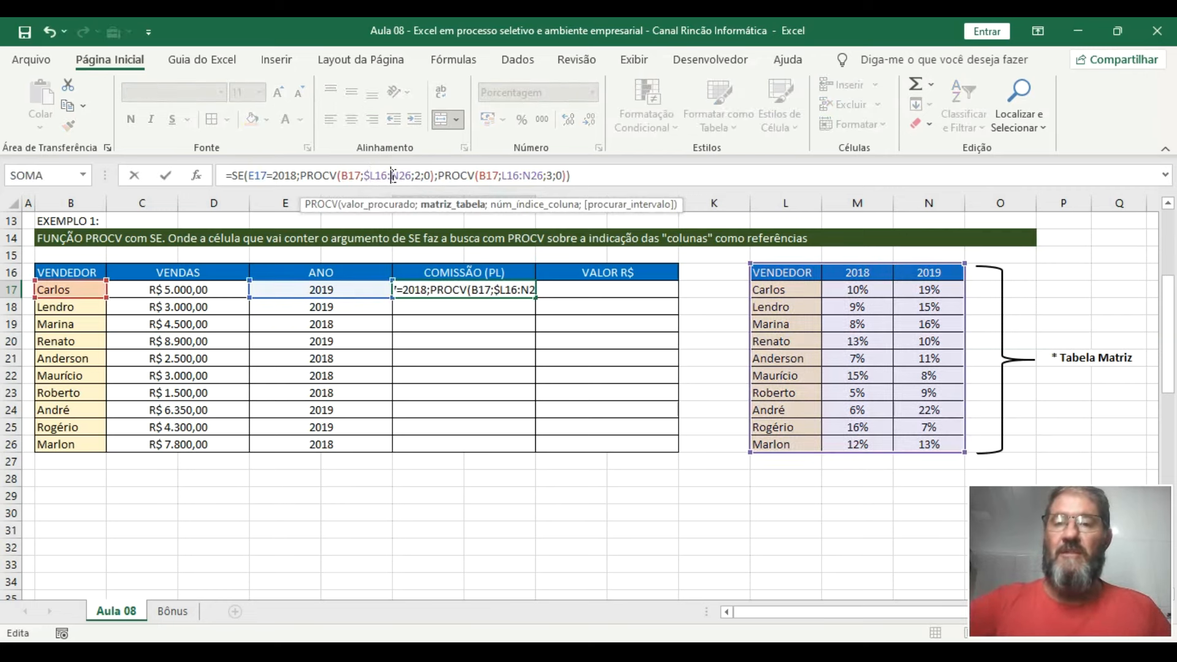
text($)
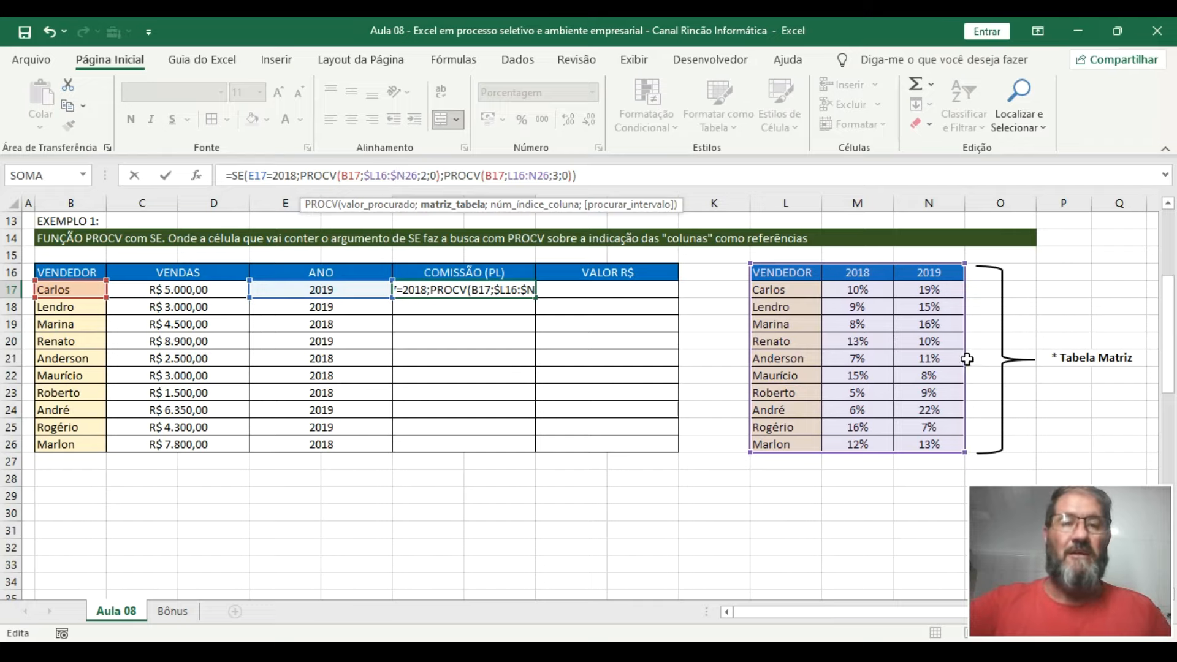
click(512, 176)
text($)
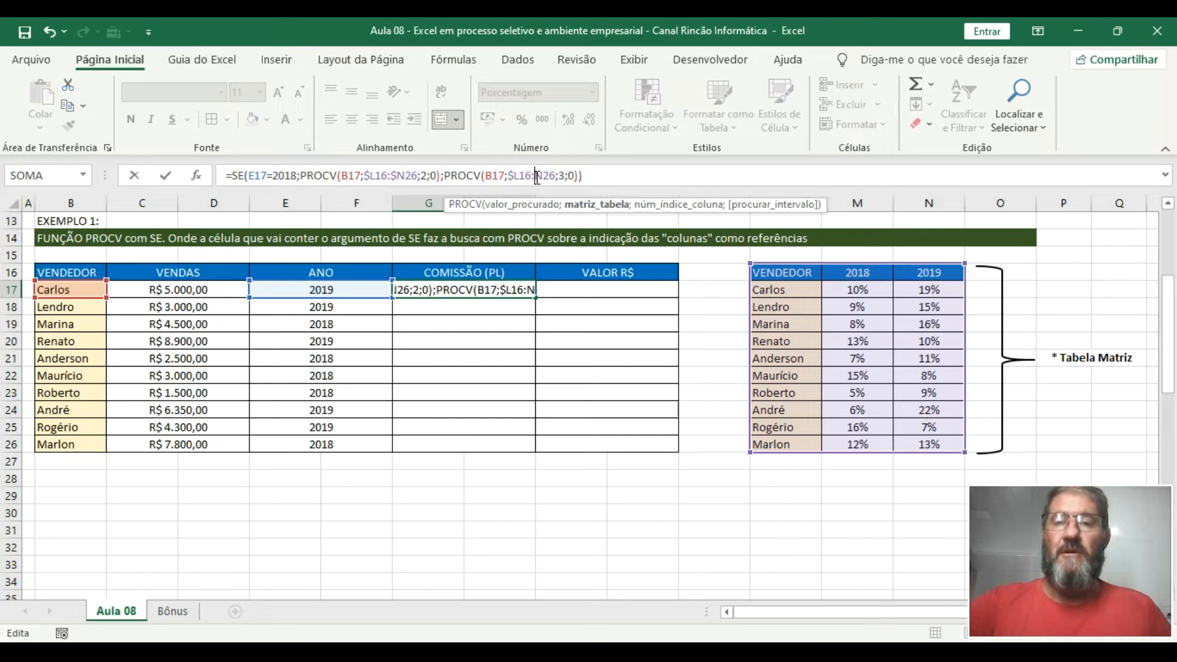
click(537, 176)
text($)
click(595, 175)
key(Return)
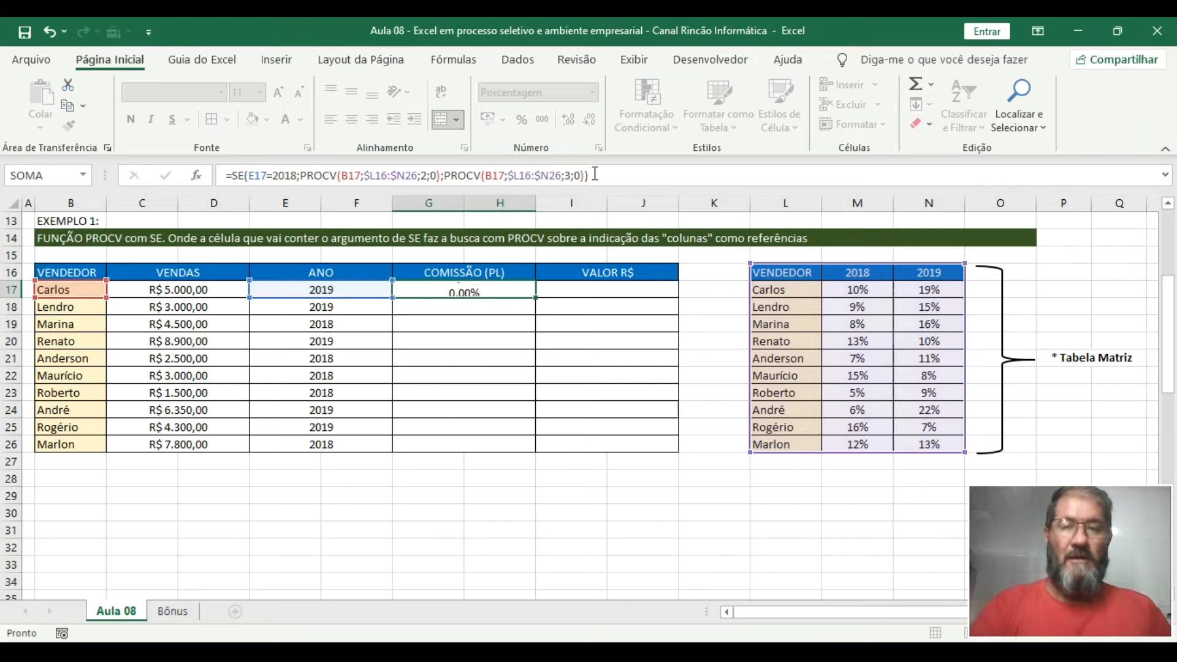
Fill the G17 commission formula down to G26 and check the copied formula in G18 against the matrix table
click(520, 284)
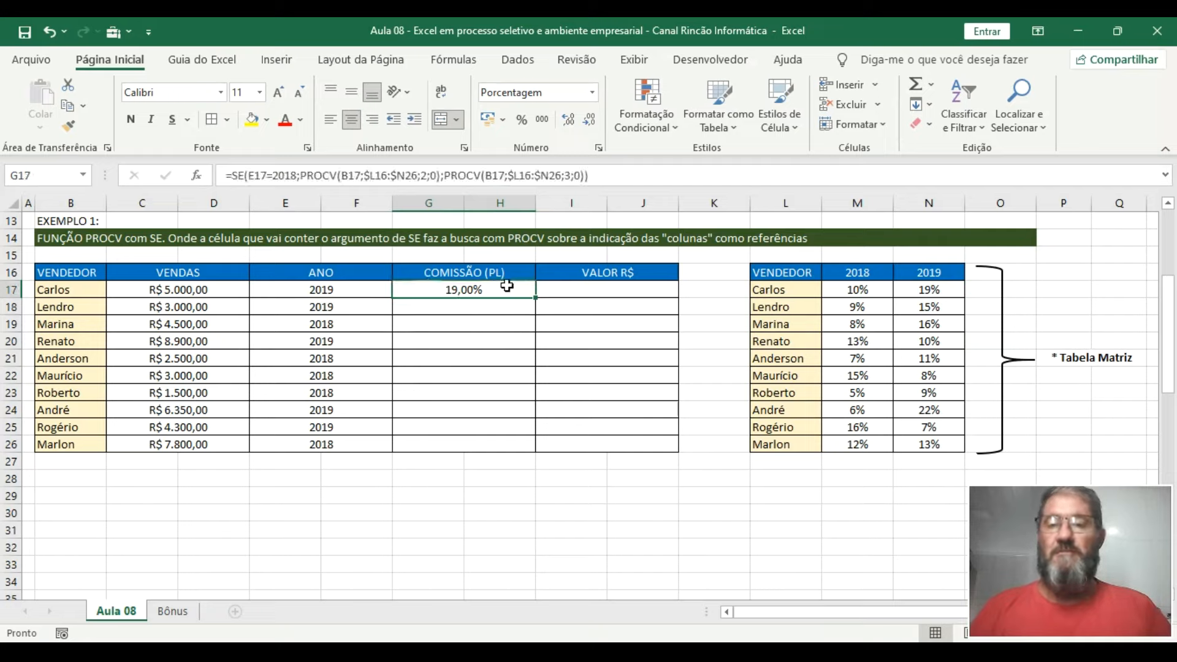
double_click(535, 298)
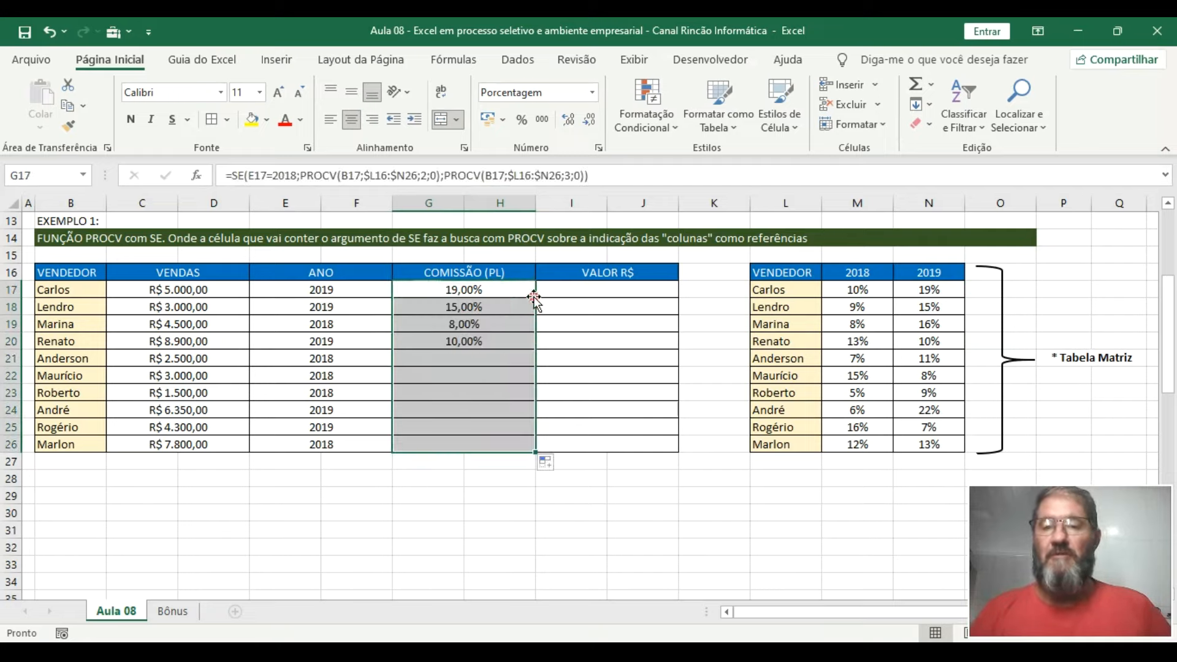
click(471, 308)
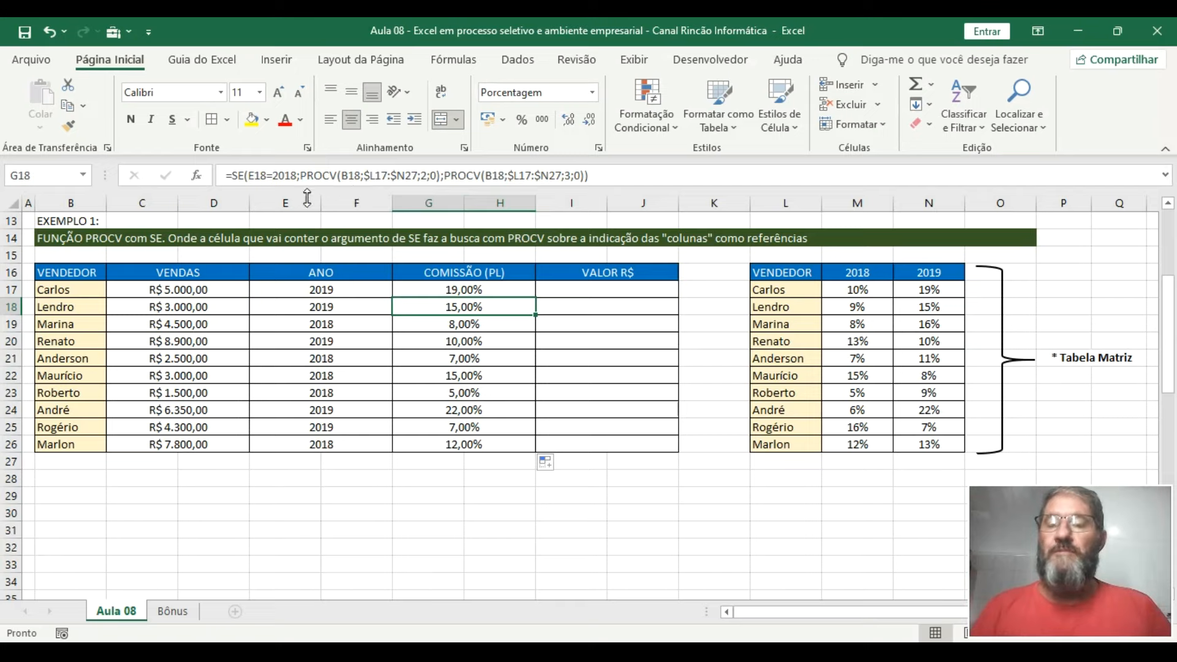
drag(787, 281, 929, 428)
click(503, 290)
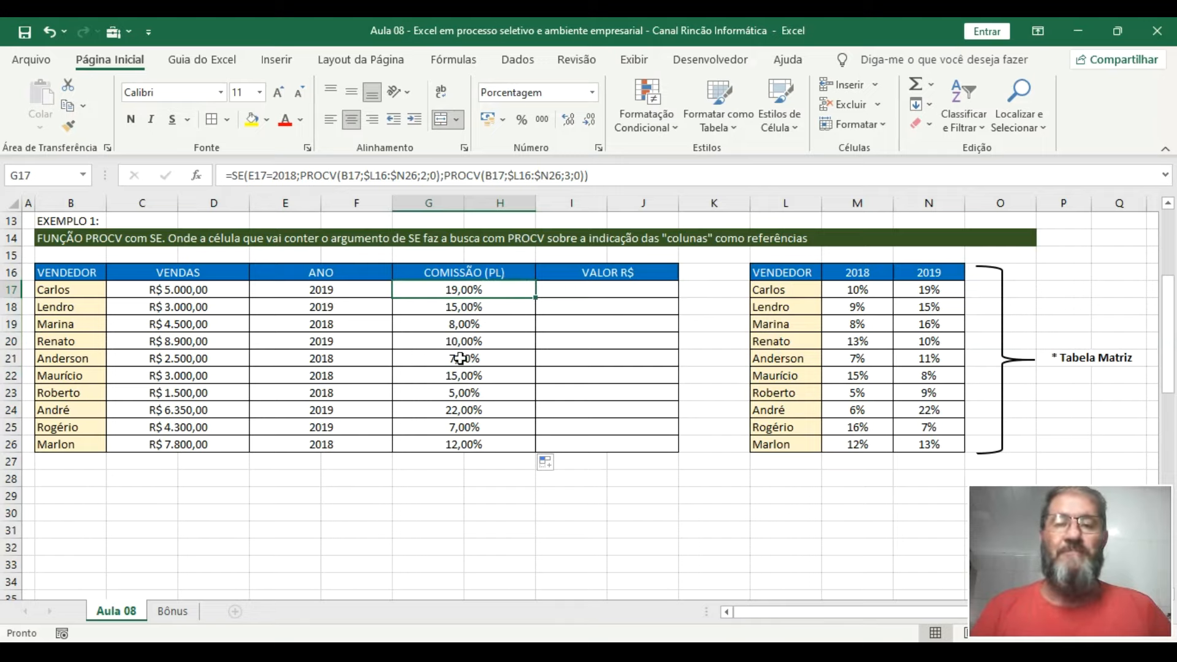
Enter the years 2018 in Q14 and 2019 in Q15 as the source values for a year list
click(379, 292)
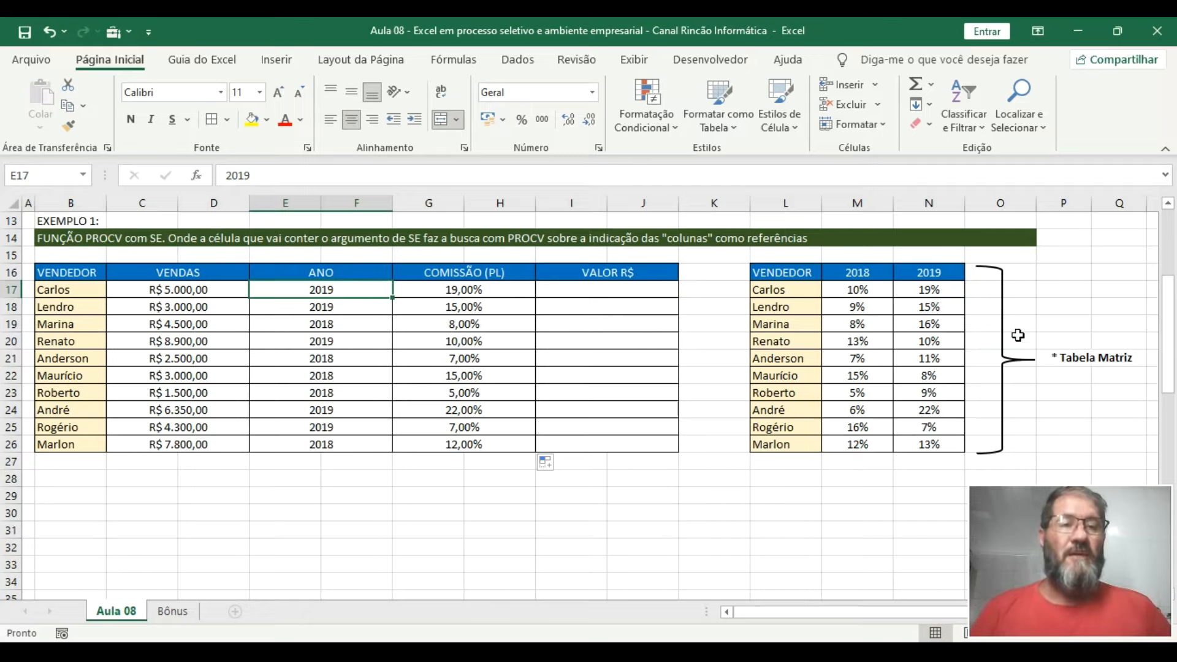
click(1103, 238)
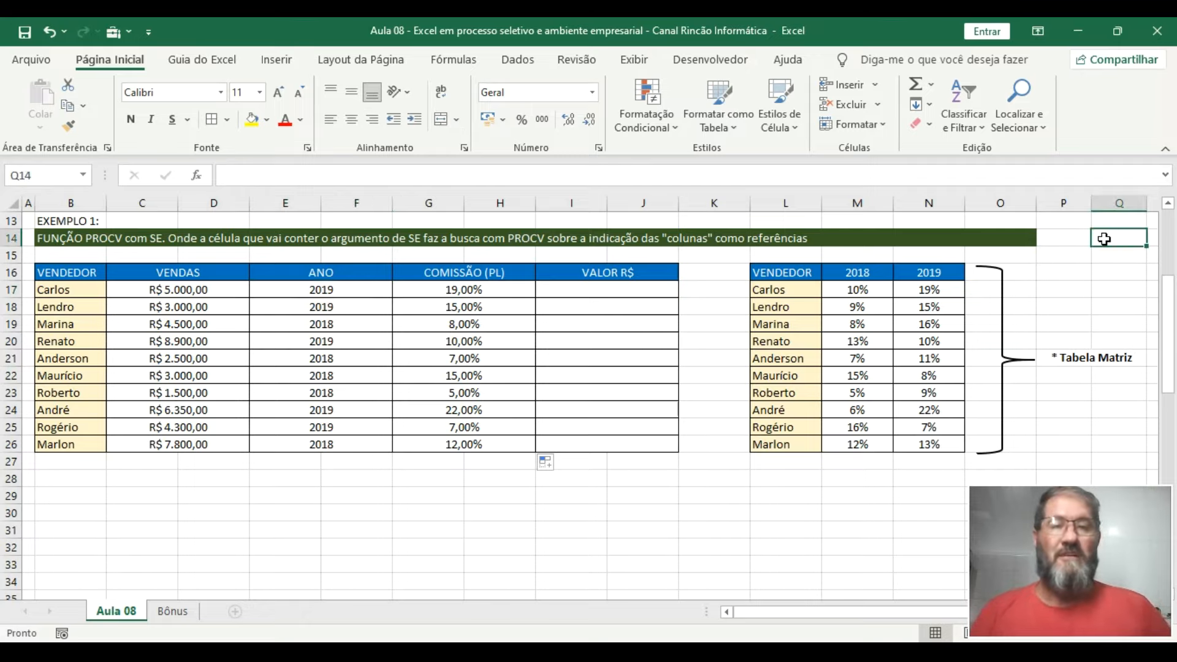
text(2018)
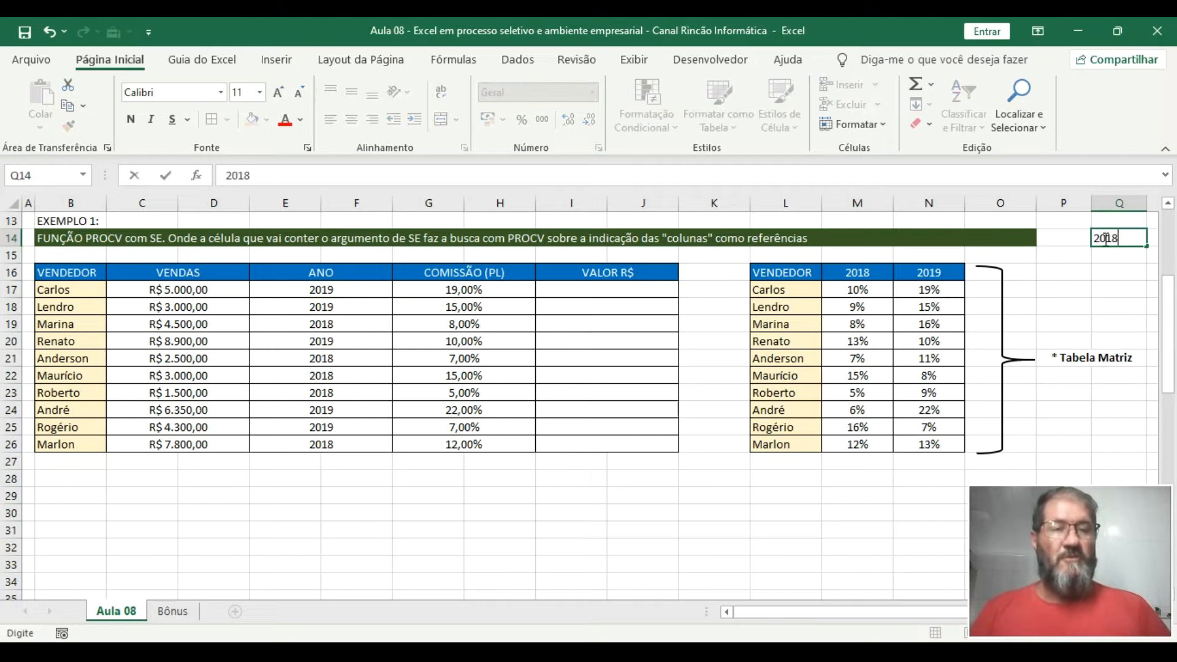
key(Return)
text(2019)
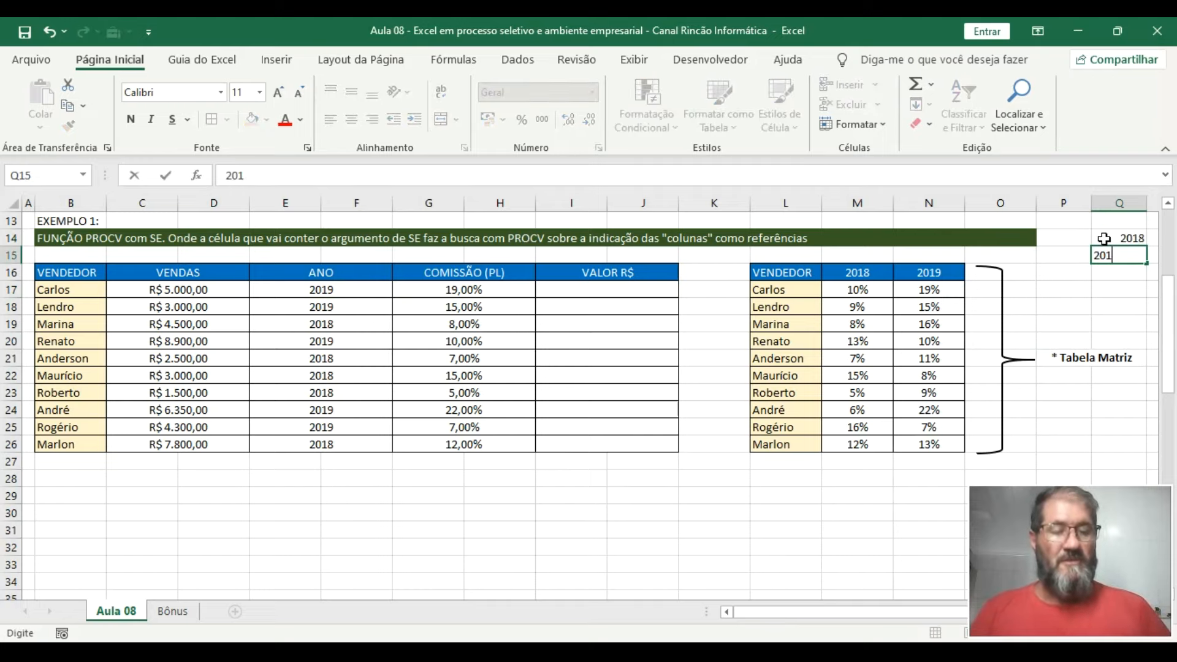
key(Return)
click(1103, 239)
drag(1103, 239, 1116, 255)
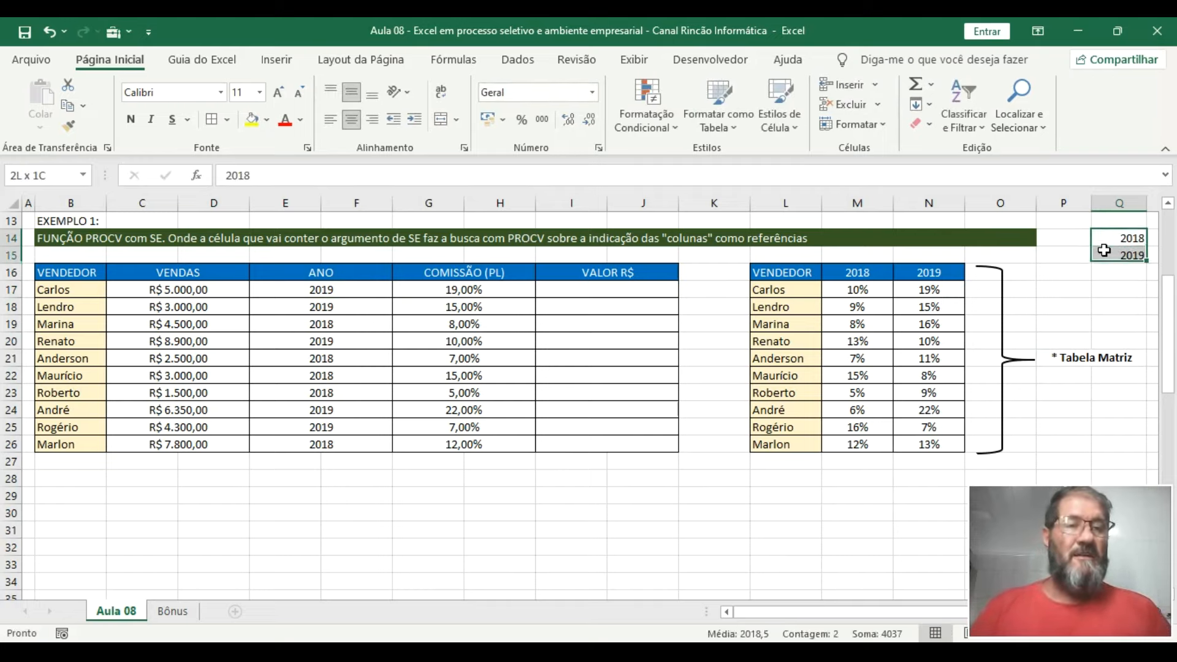
Add data validation to the year cell E17, allowing a list with the source =$Q$14:$Q$15
click(358, 293)
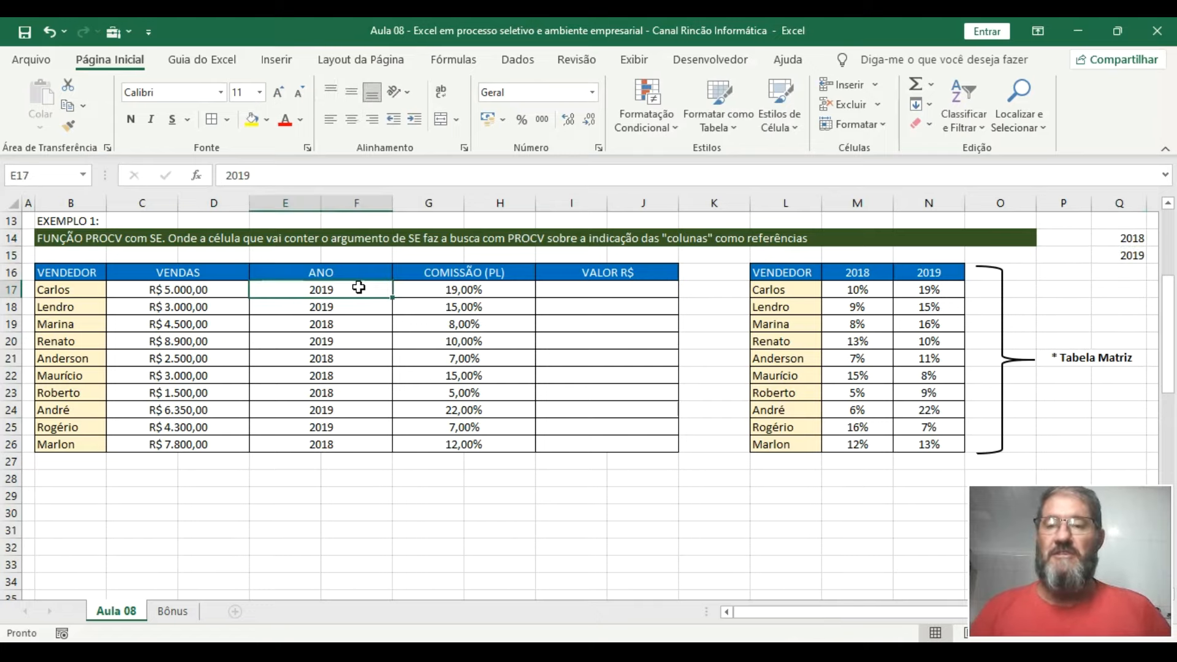
click(520, 62)
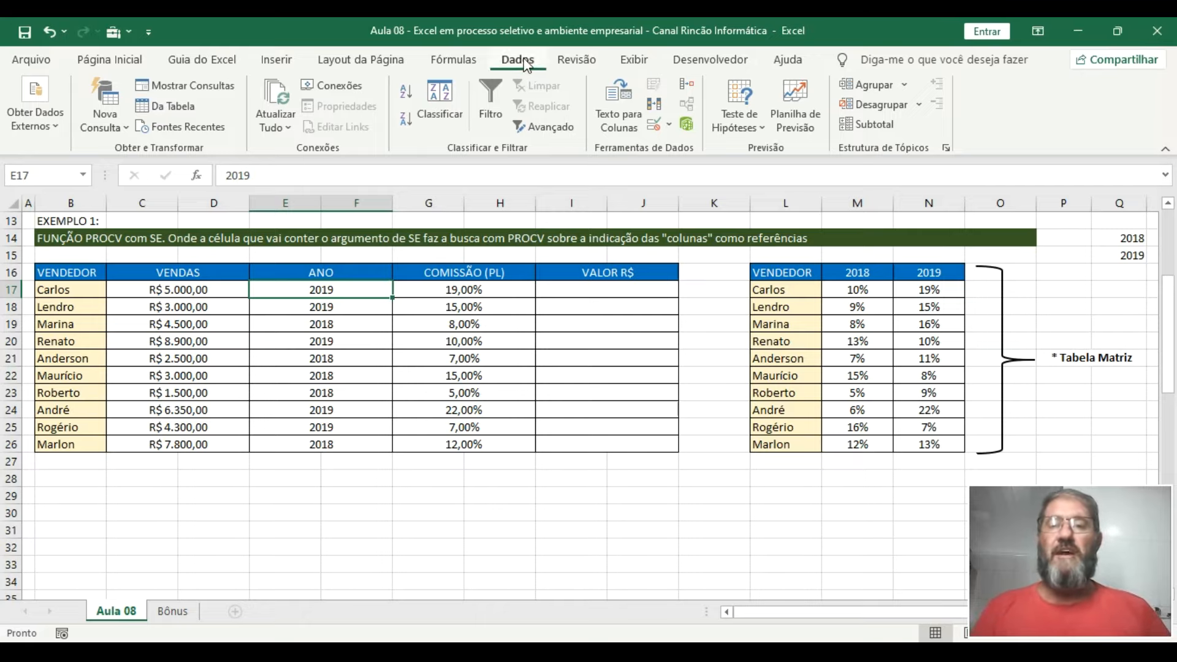
click(655, 126)
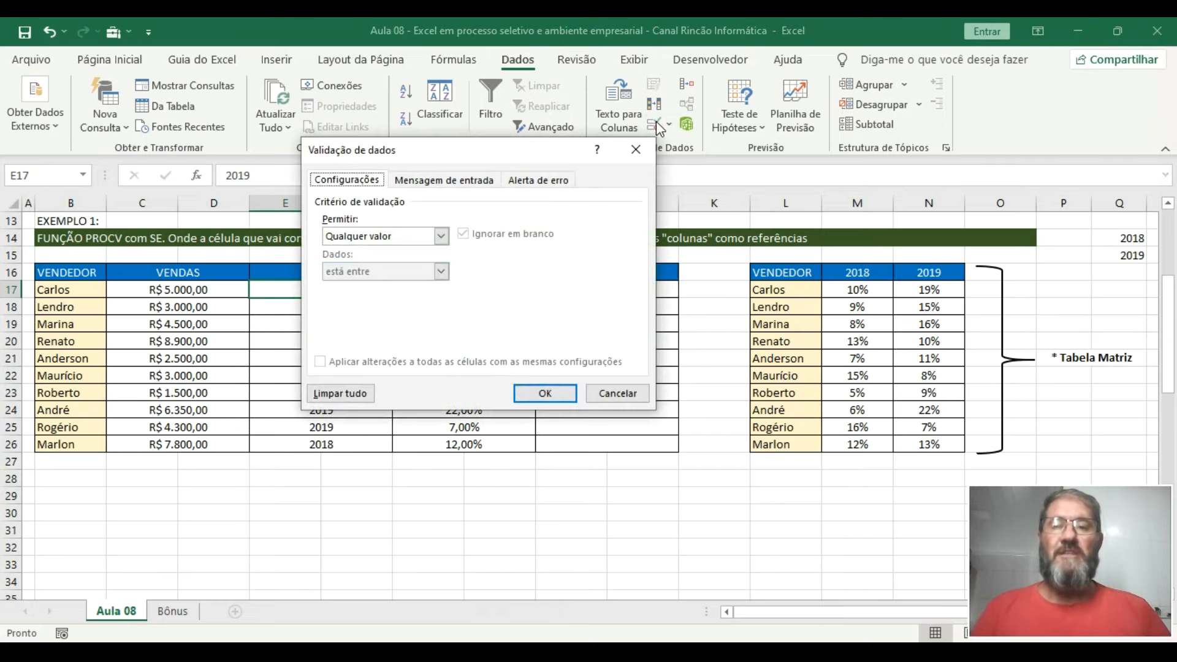
click(441, 236)
click(390, 285)
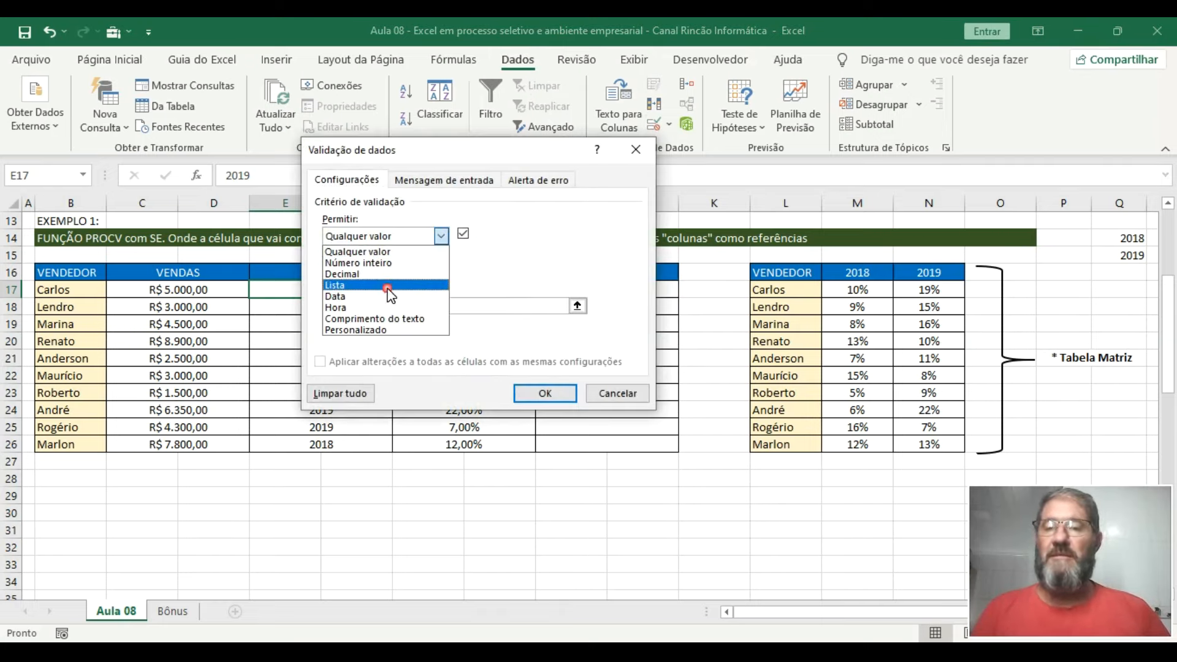
click(438, 306)
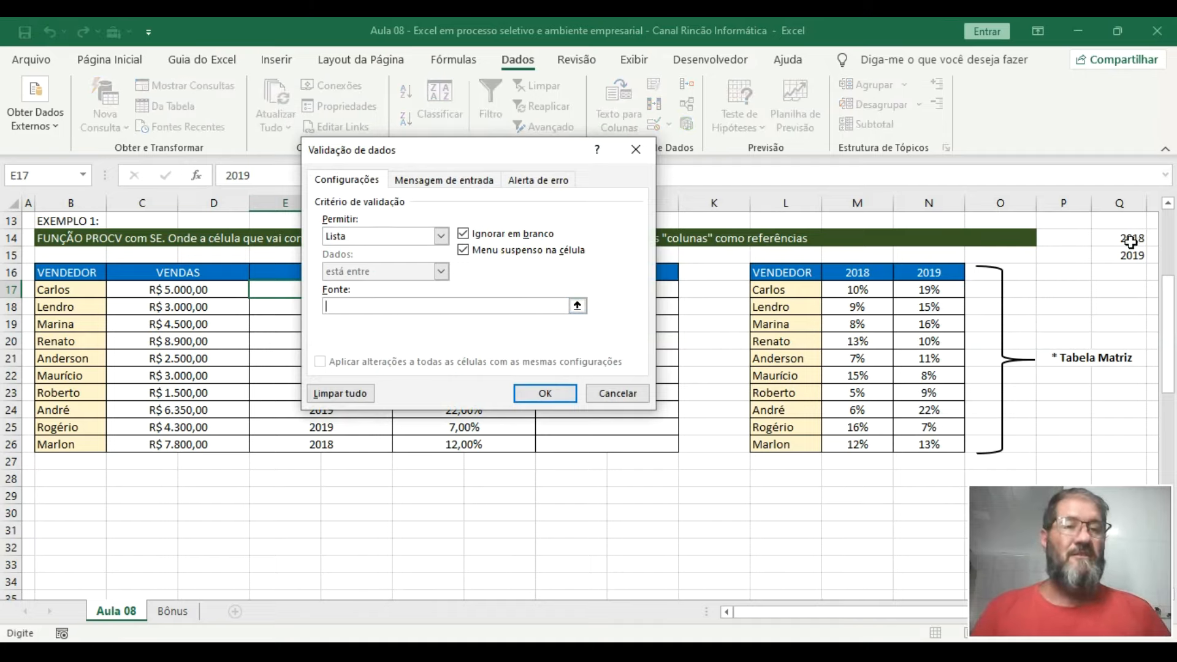
drag(1131, 238, 1122, 257)
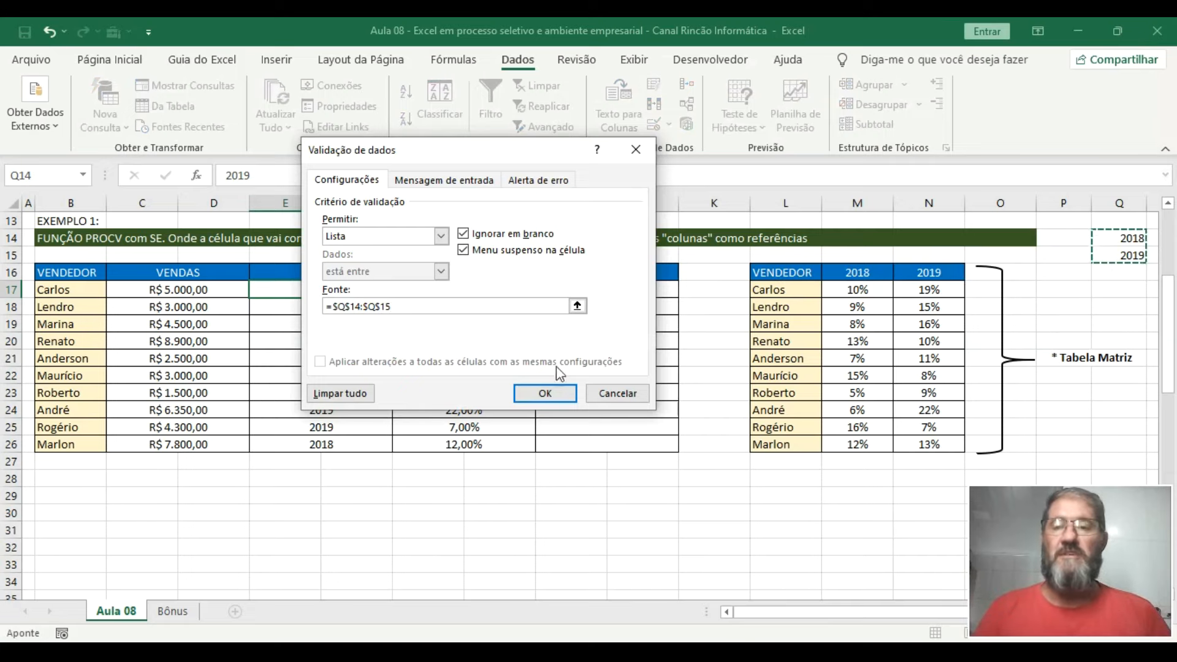
click(543, 393)
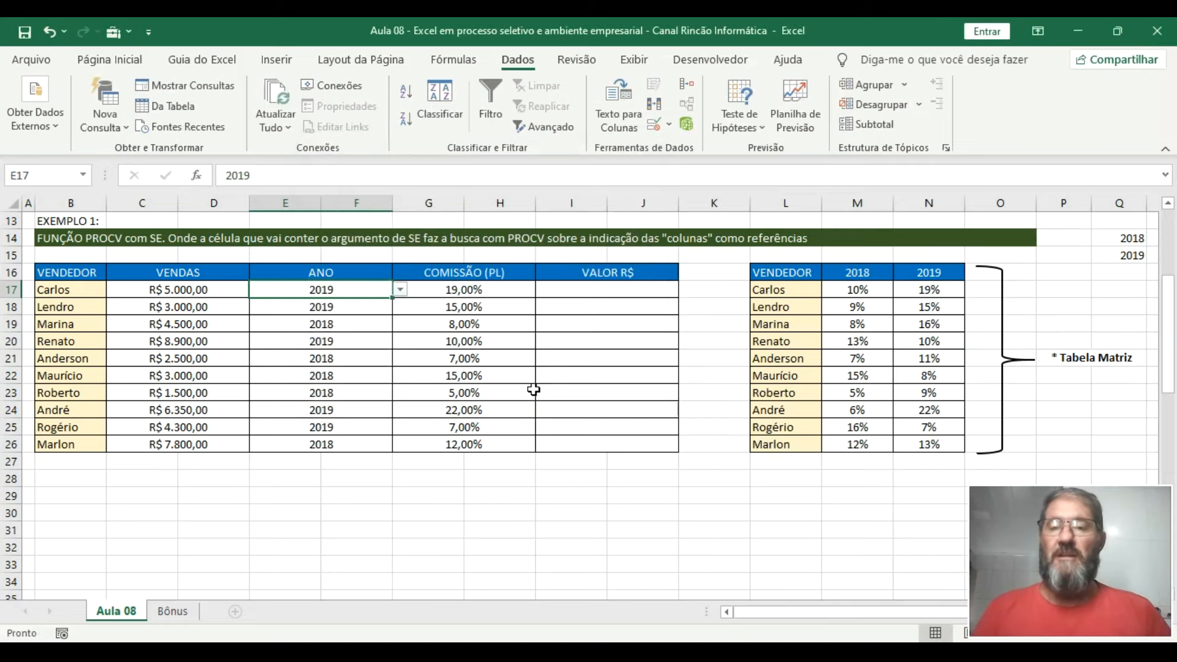
Test the year list in E17 by switching between 2018 and 2019 twice, ending on 2019
click(400, 289)
click(379, 301)
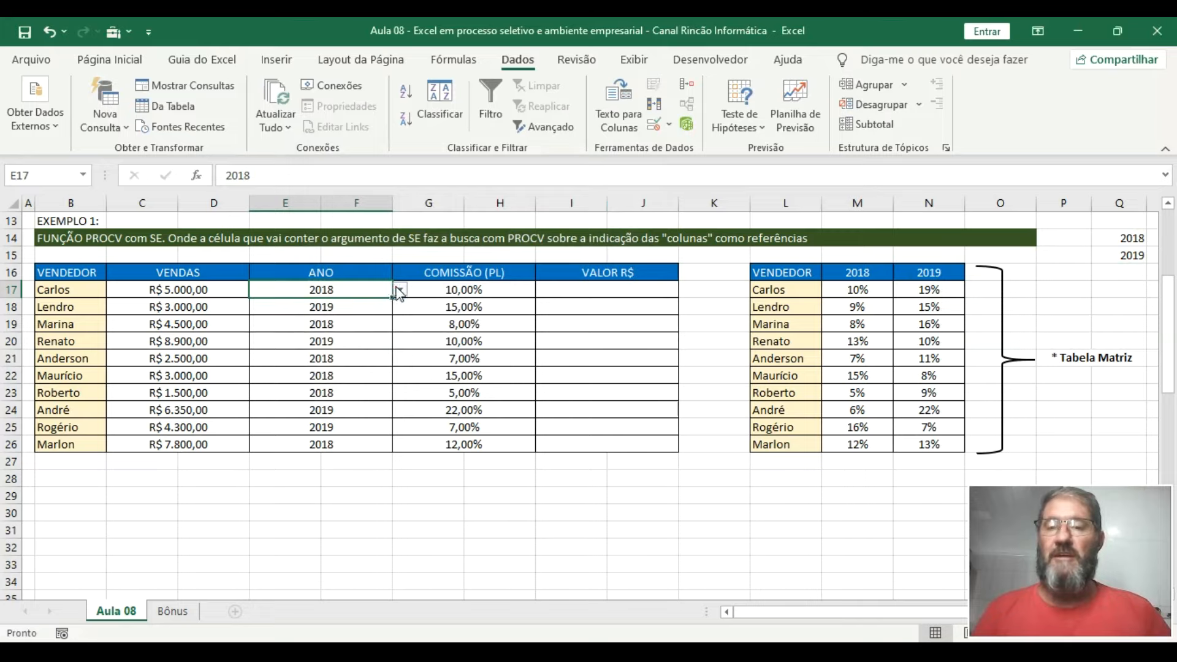
click(399, 289)
click(359, 313)
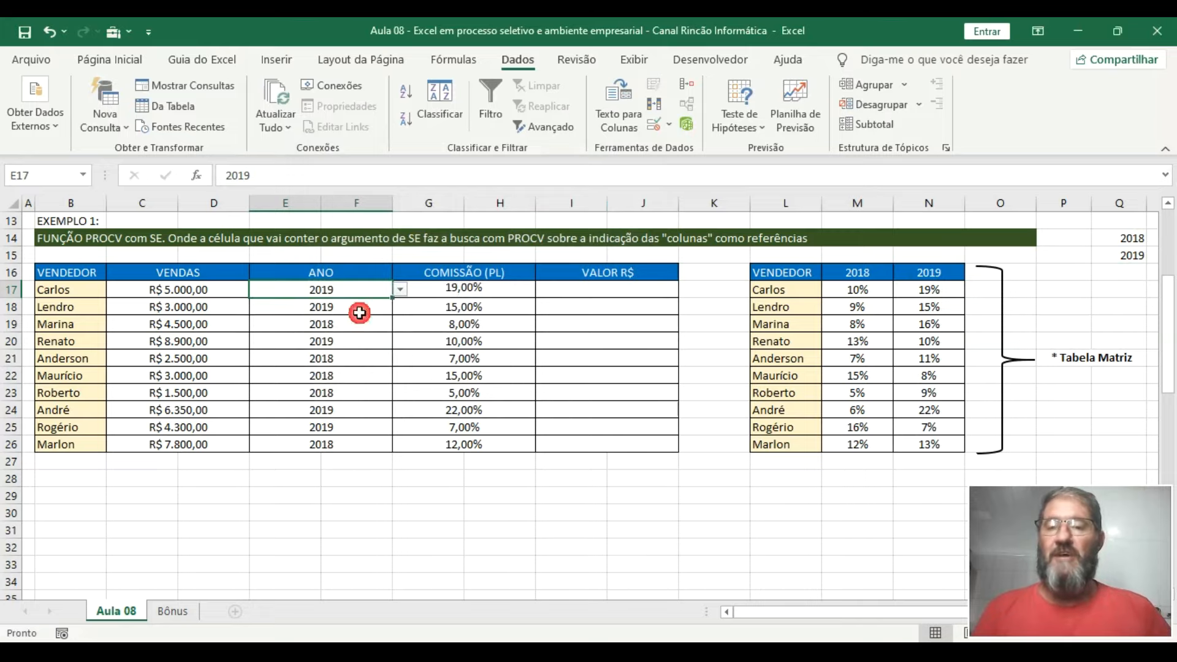
click(400, 290)
click(386, 300)
click(399, 289)
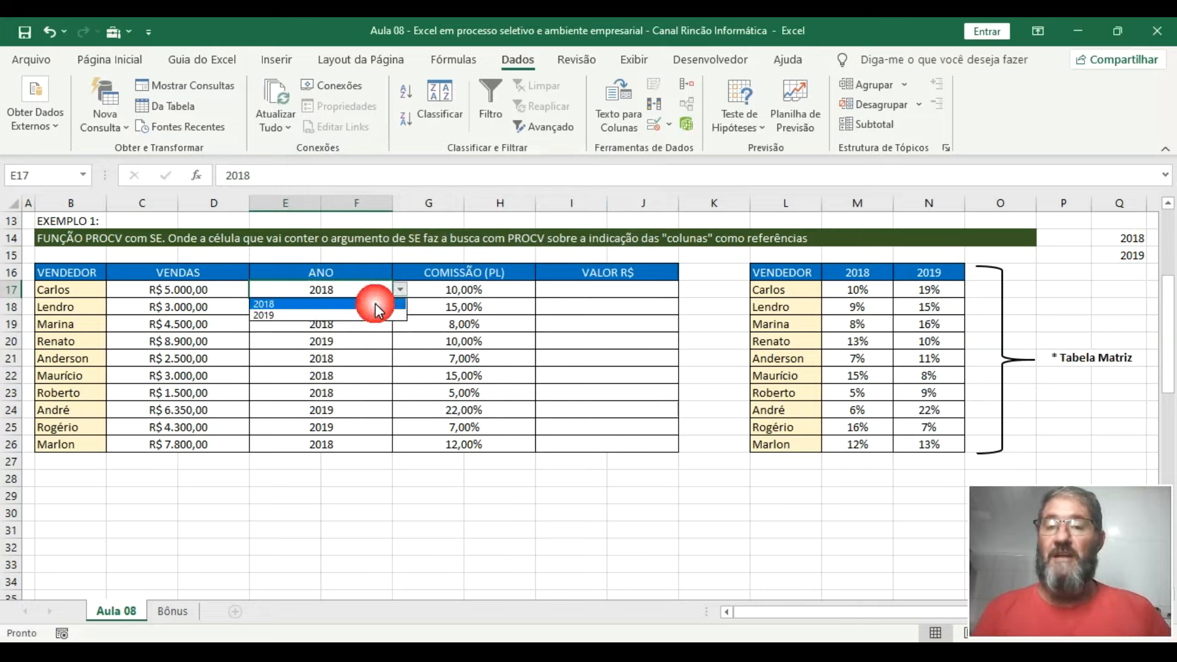
click(368, 312)
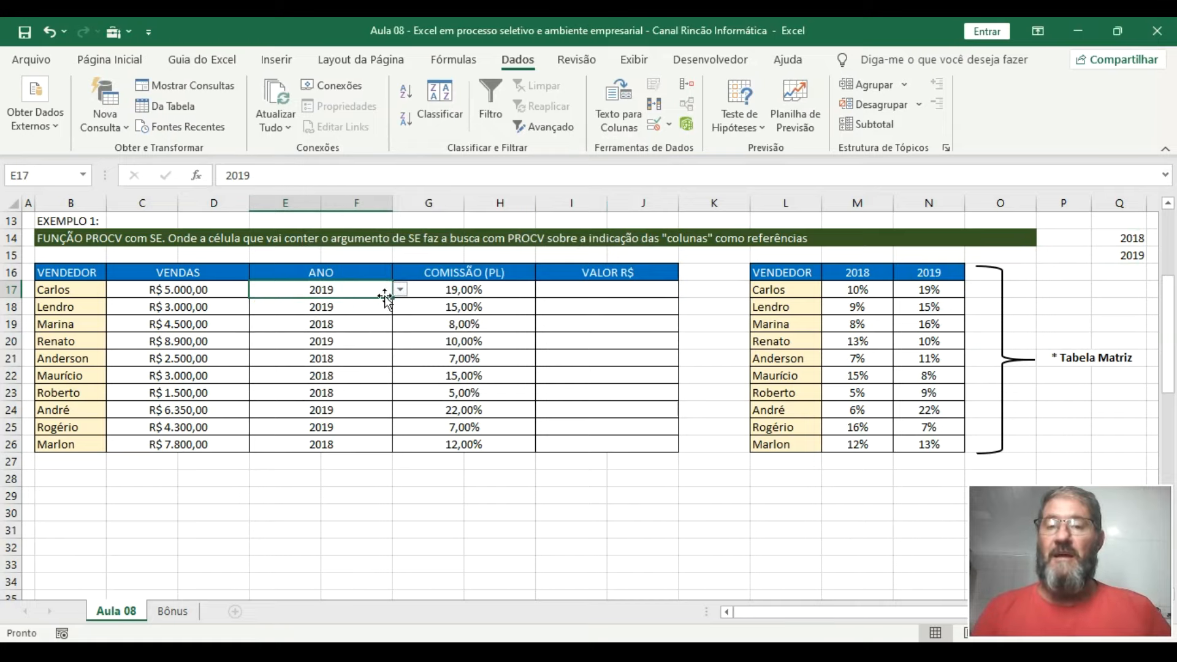
Apply list data validation with the source =$Q$14:$Q$15 to the remaining year cells E18:E26
click(383, 304)
drag(384, 304, 378, 442)
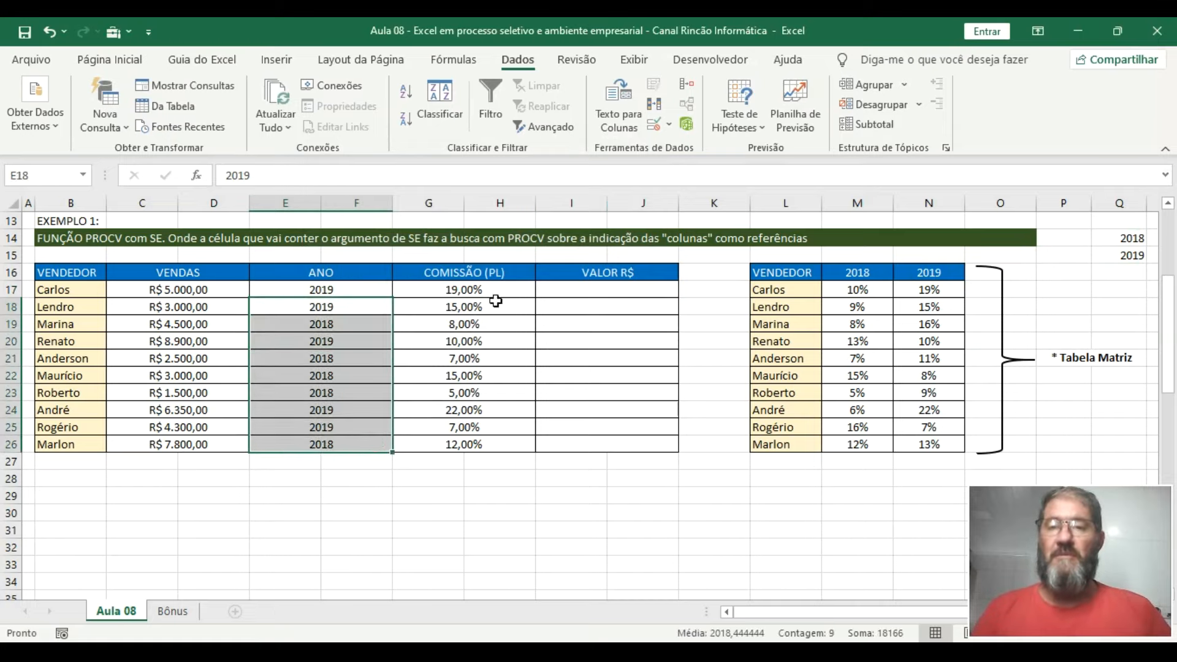
click(654, 126)
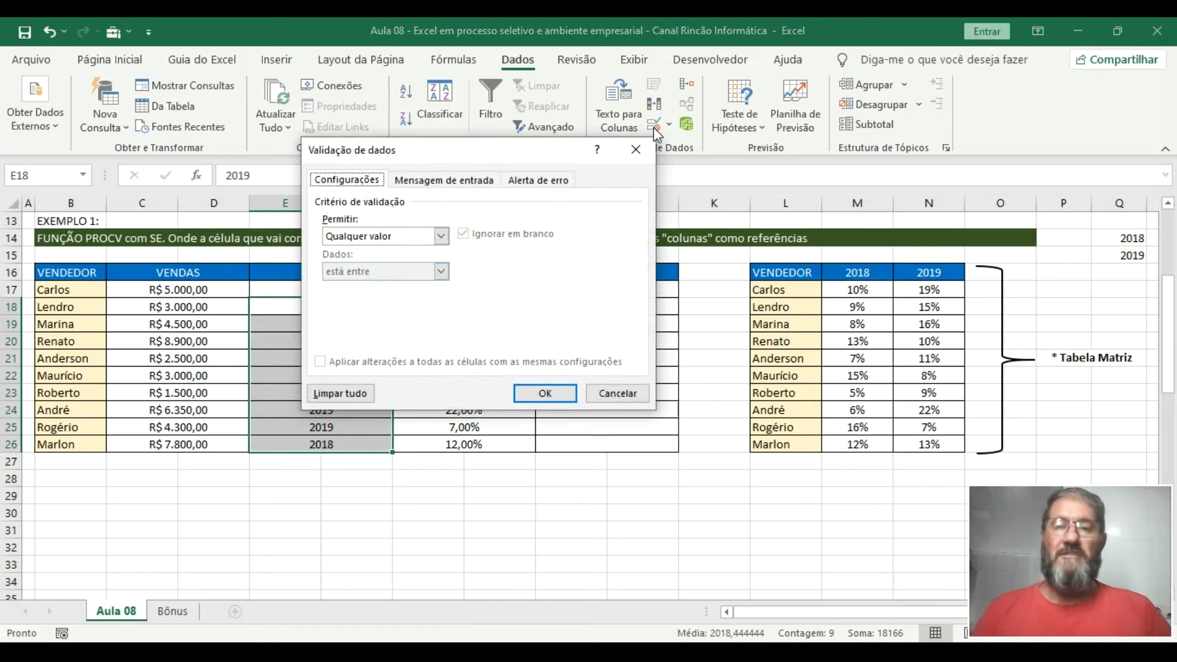
click(441, 237)
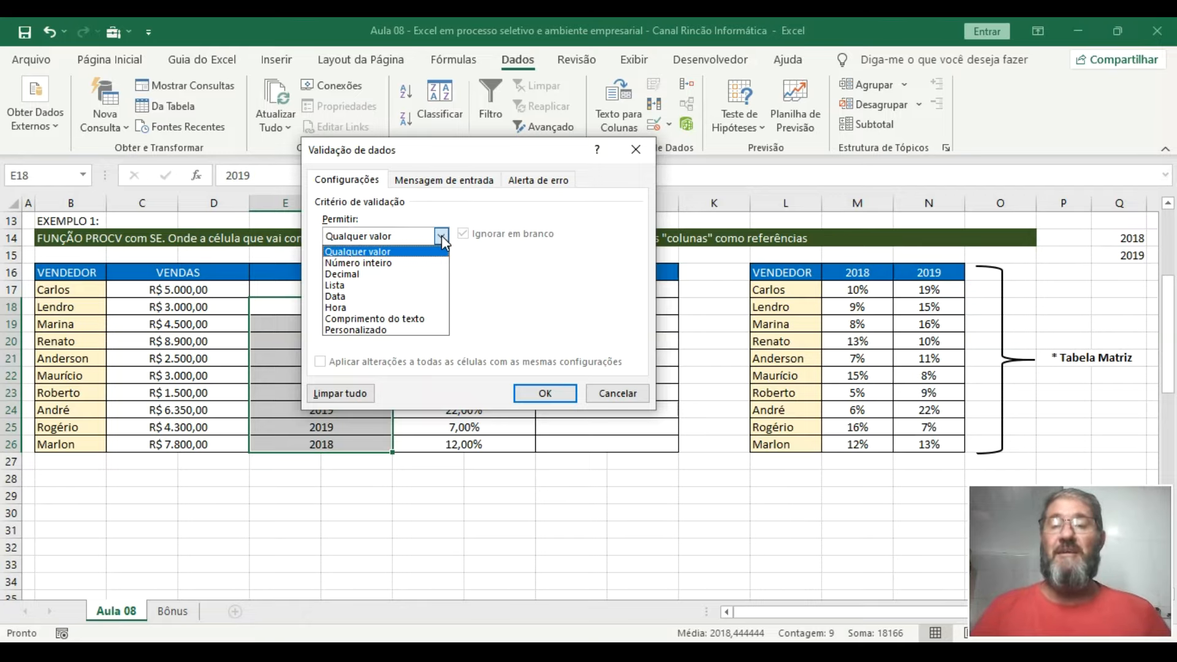
click(376, 285)
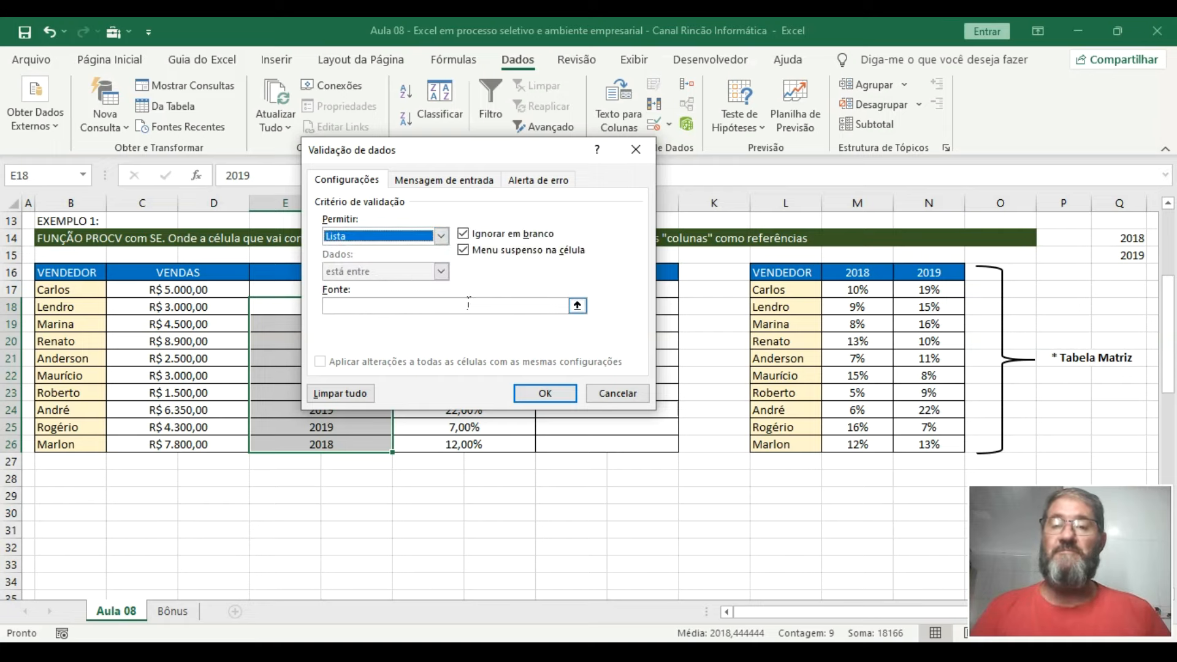
click(523, 304)
drag(1119, 240, 1120, 254)
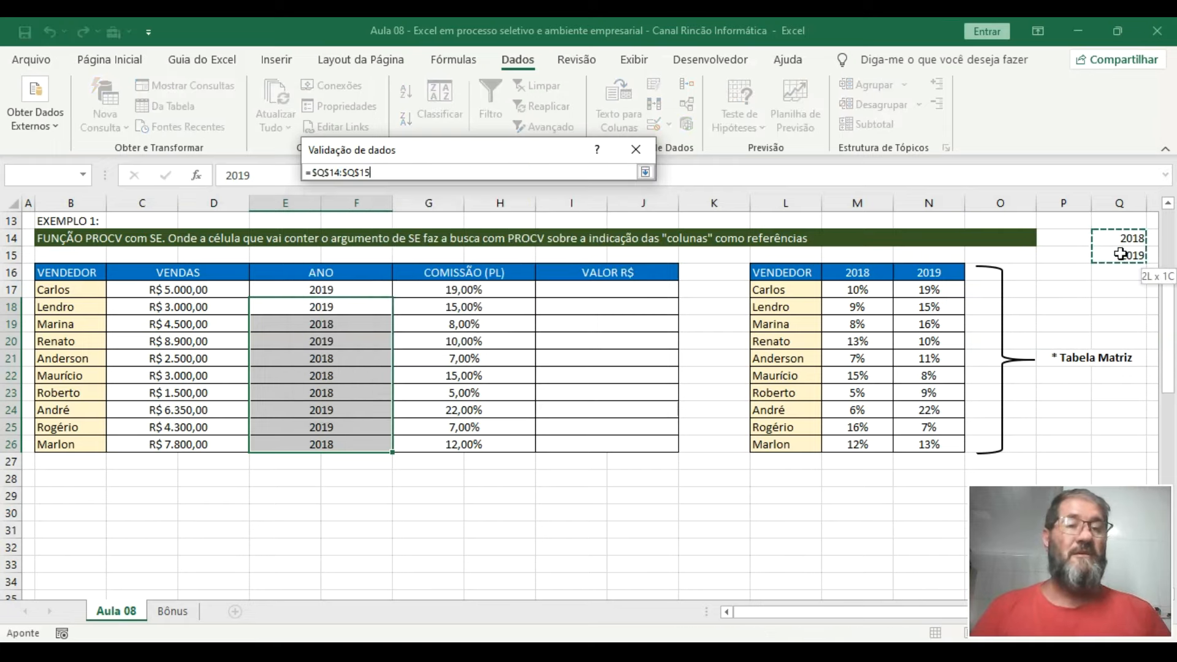
click(539, 395)
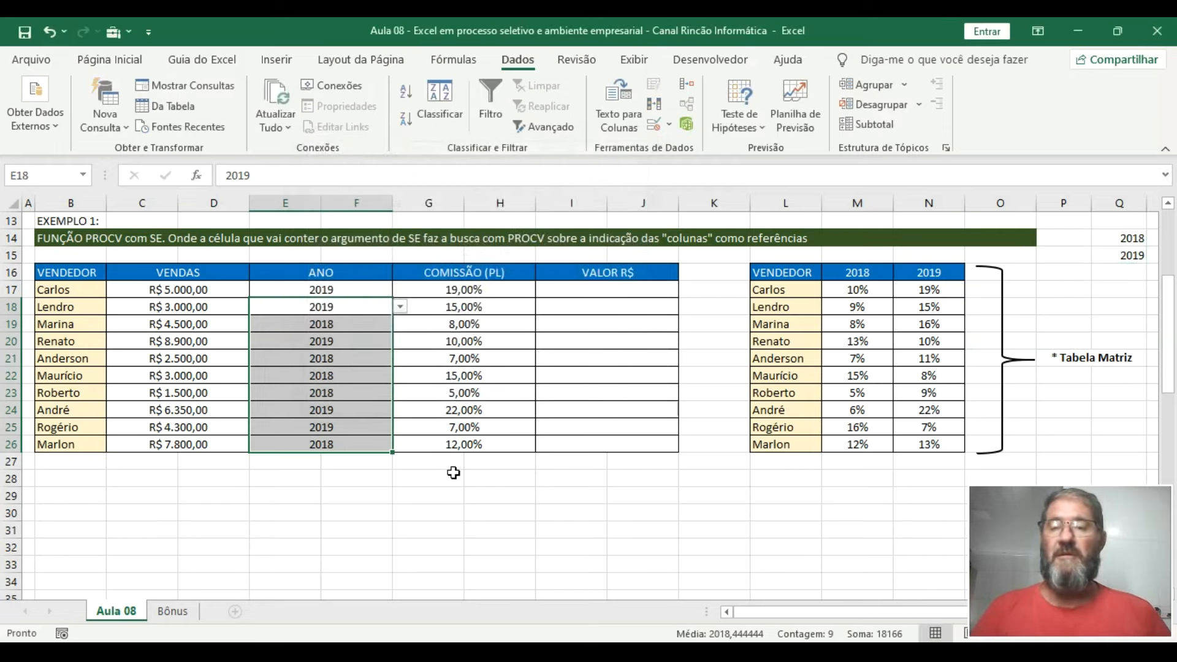
Test the year list in E21 by choosing 2019 and then switching back to 2018
click(399, 412)
click(367, 359)
click(397, 360)
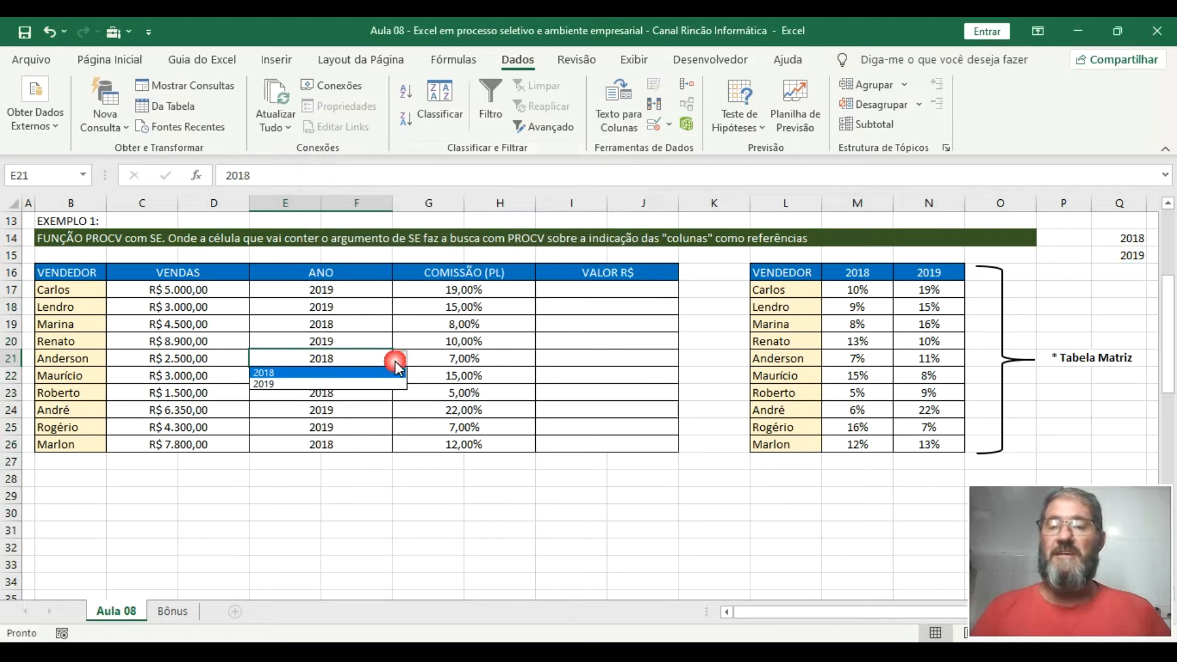
click(374, 383)
click(399, 358)
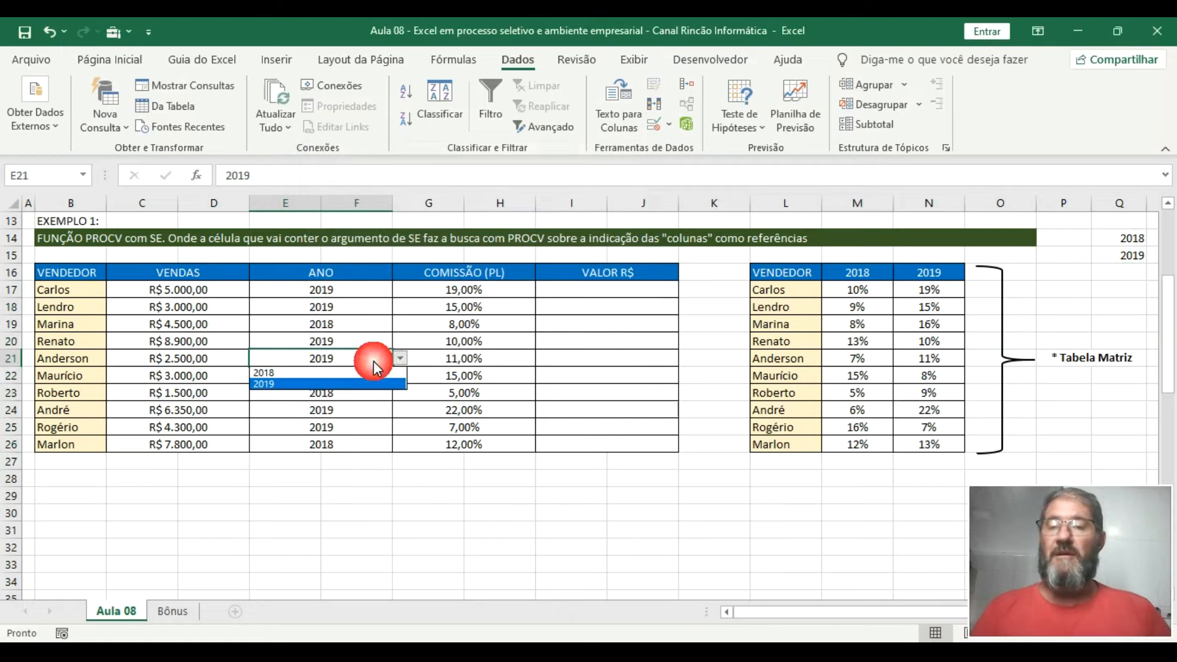
click(362, 372)
Review the commission formula in G17 and choose 2018 from the year list in E17
click(382, 288)
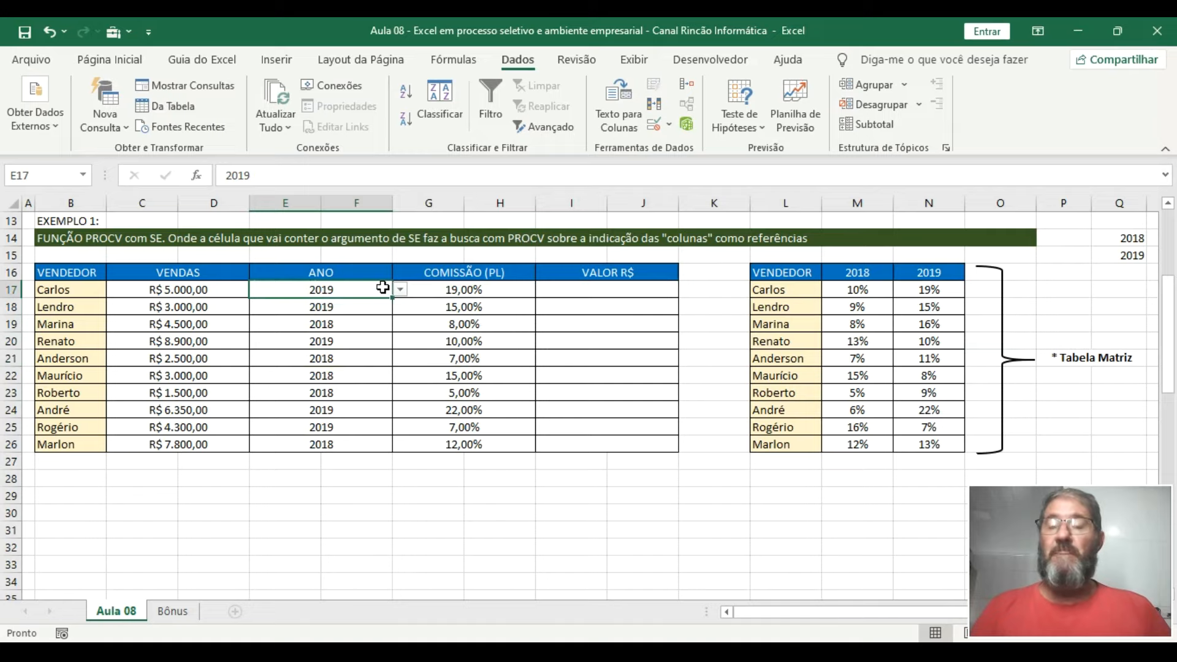
click(481, 289)
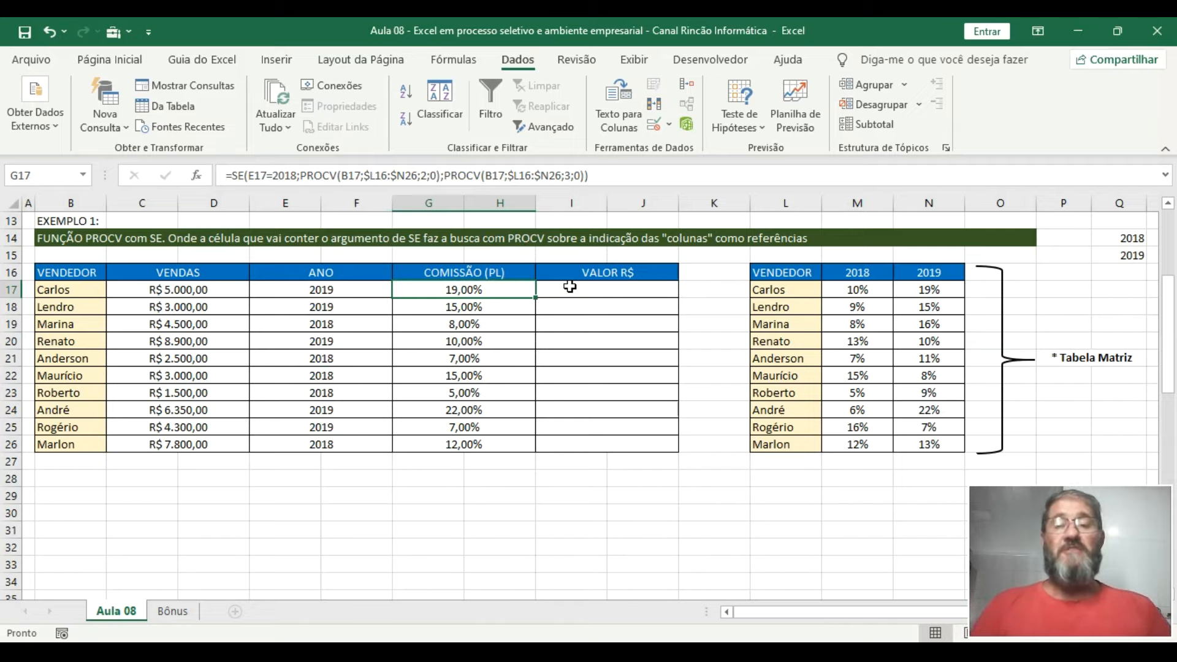
click(377, 289)
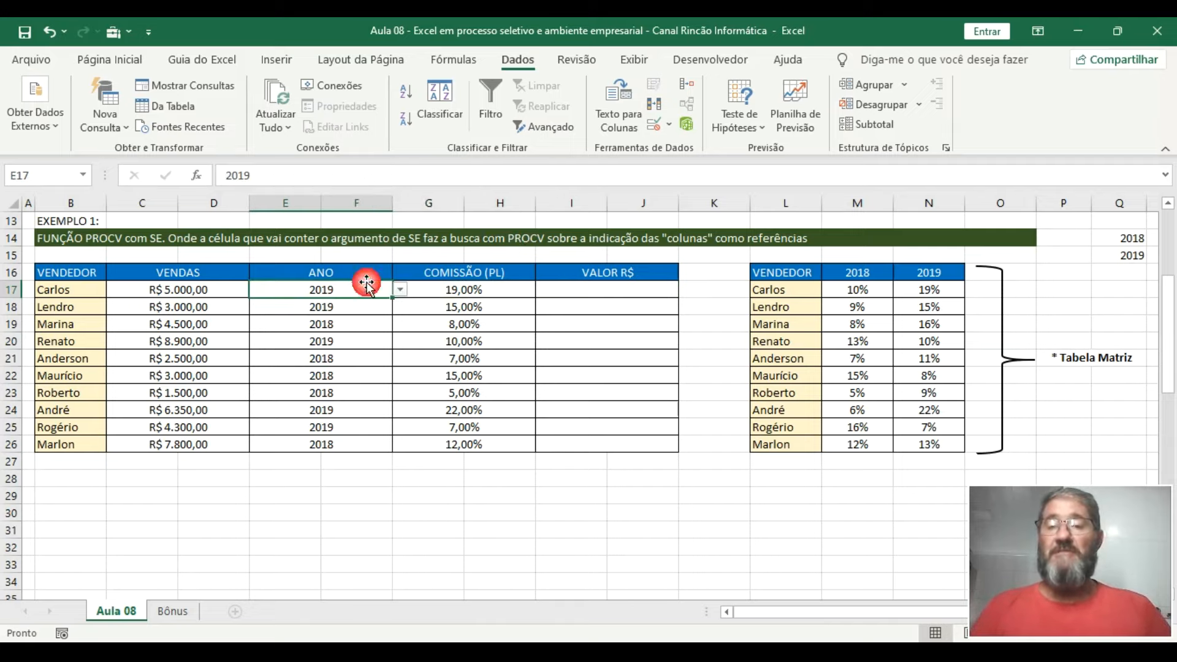
click(399, 289)
click(381, 300)
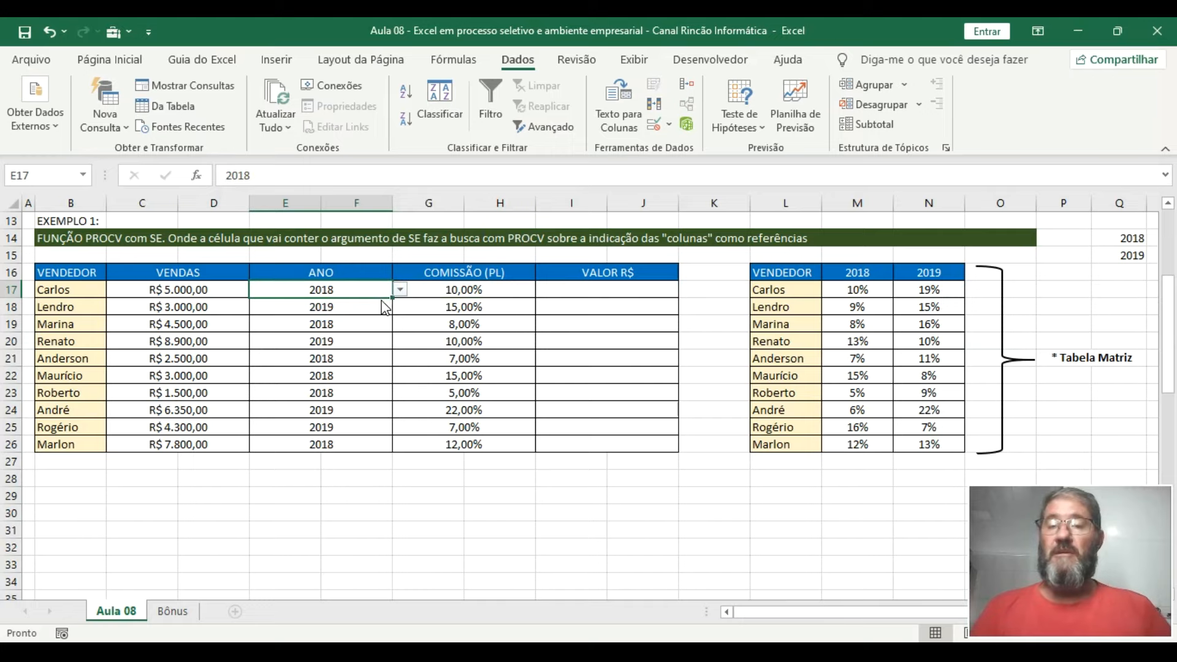
Calculate the commission value in I17 with =C17*G17 and fill the formula down to I26
click(565, 288)
text(=)
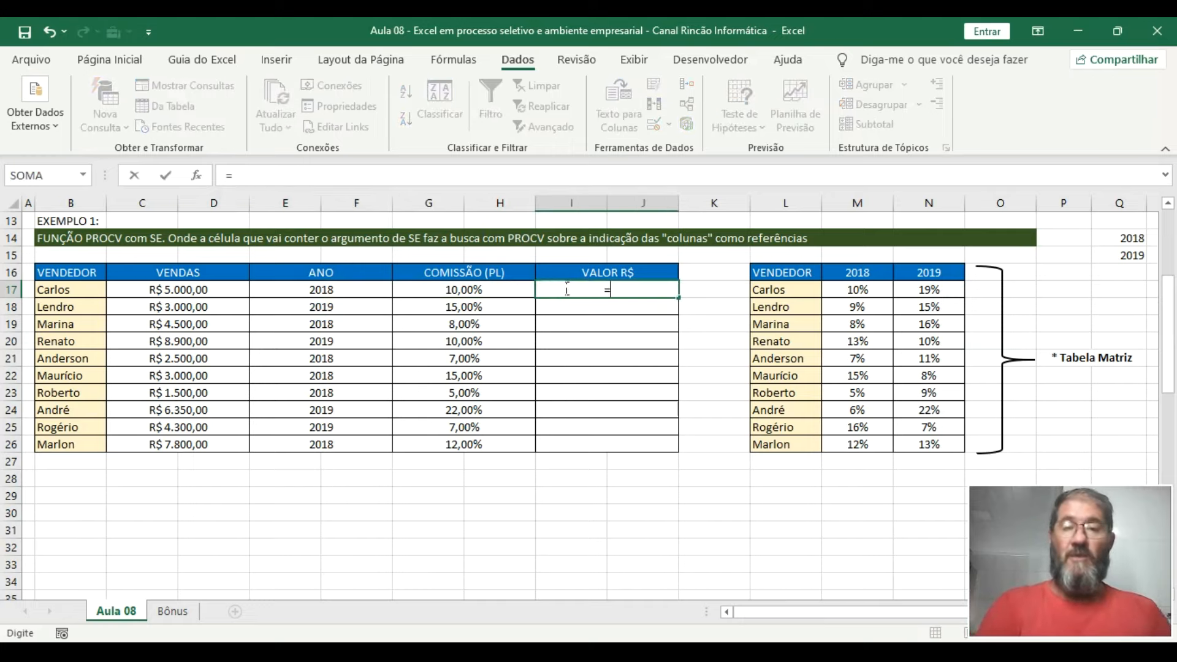
click(220, 288)
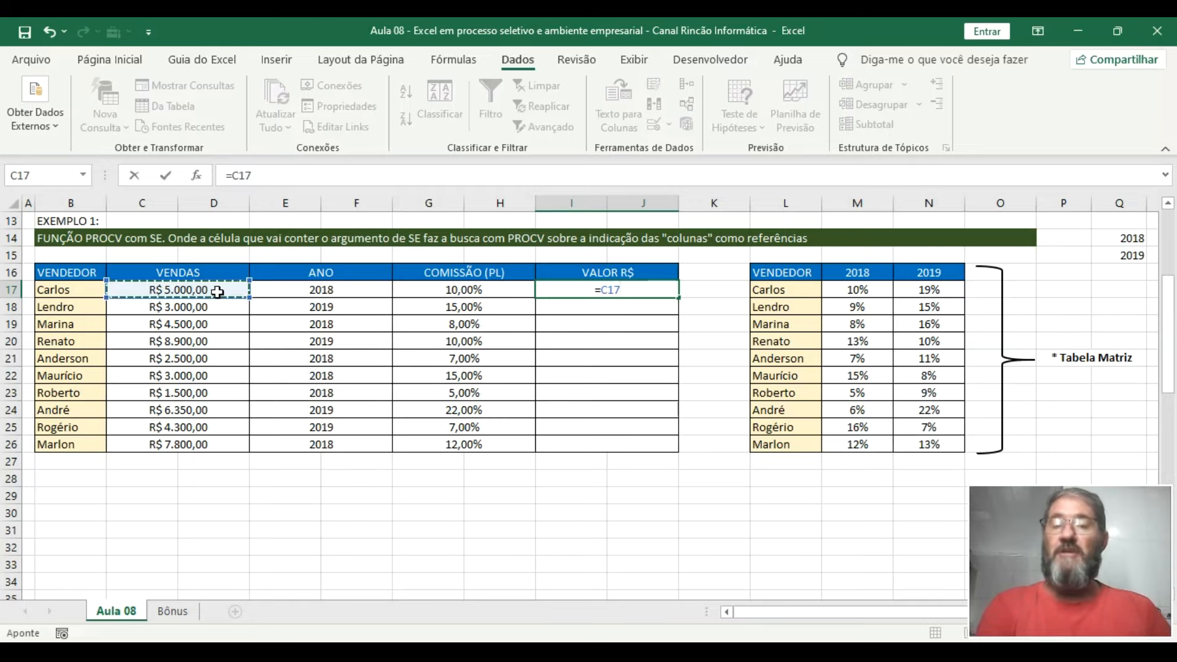
text(*)
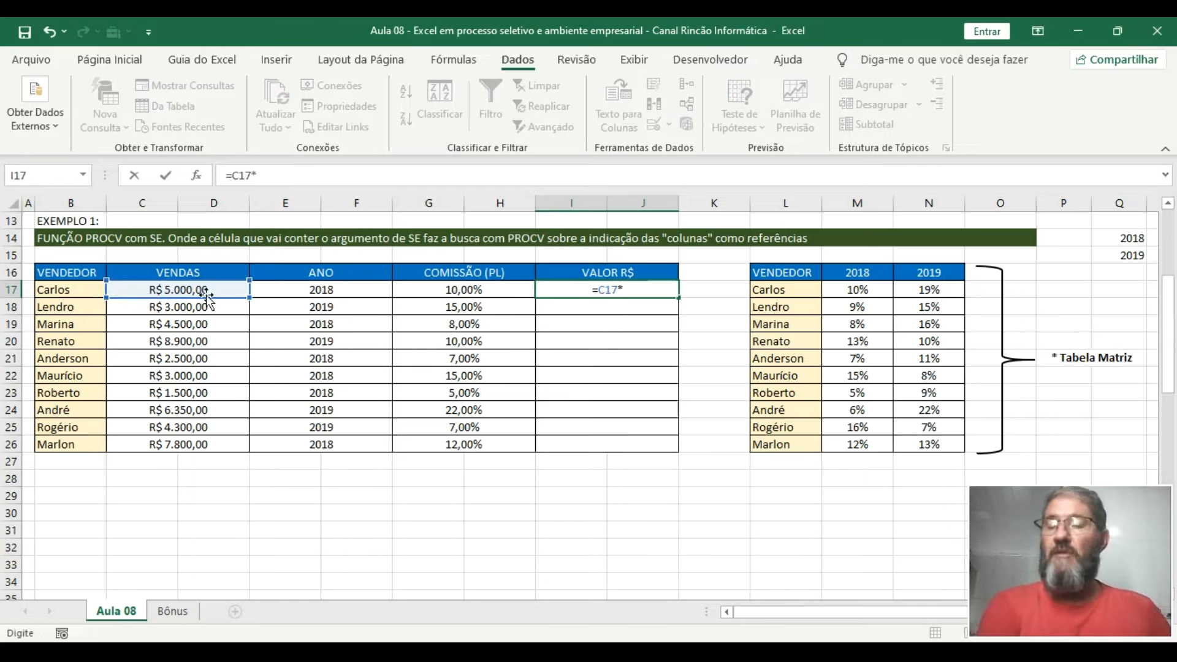
click(428, 292)
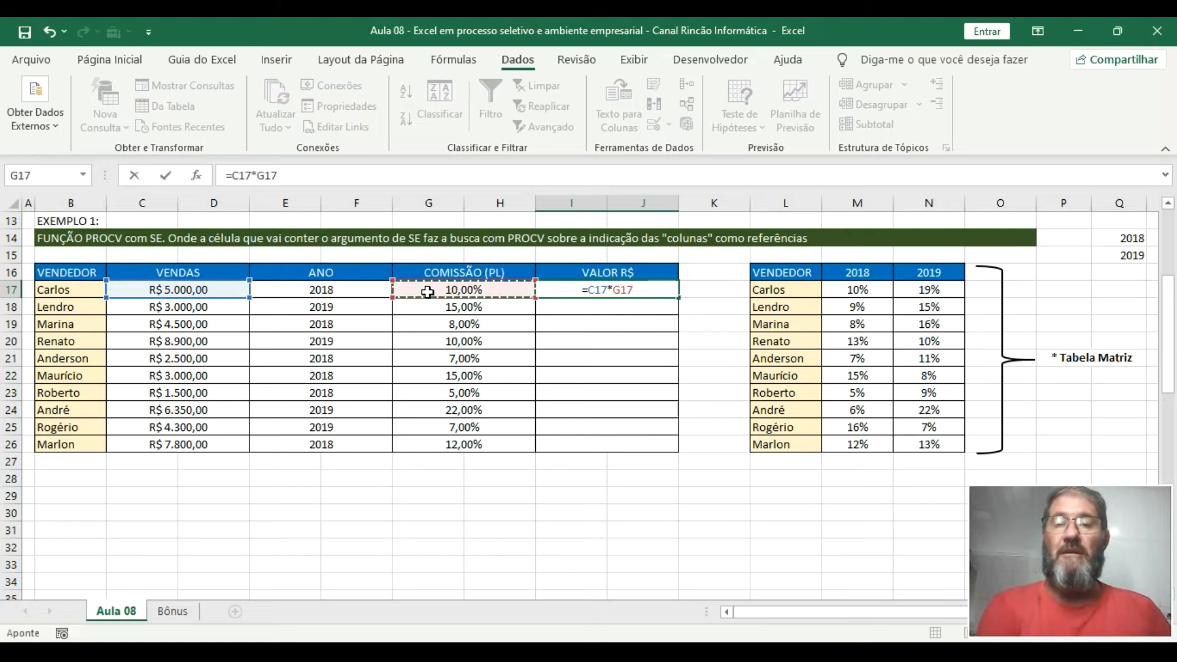
key(Return)
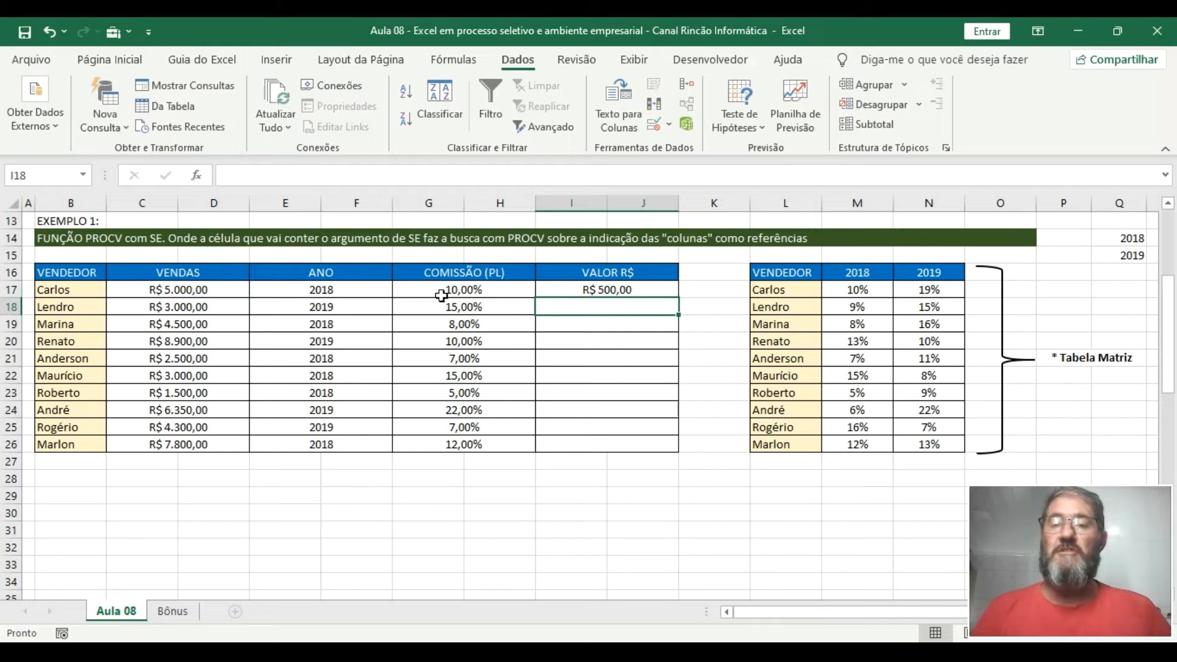
click(632, 285)
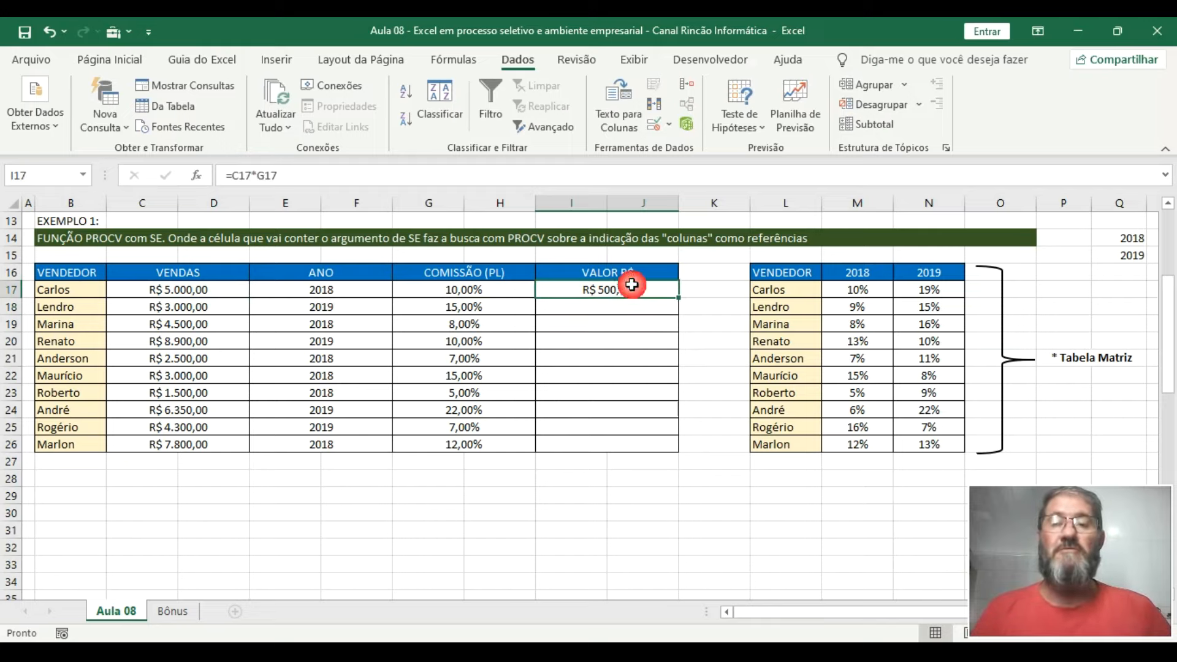
double_click(680, 299)
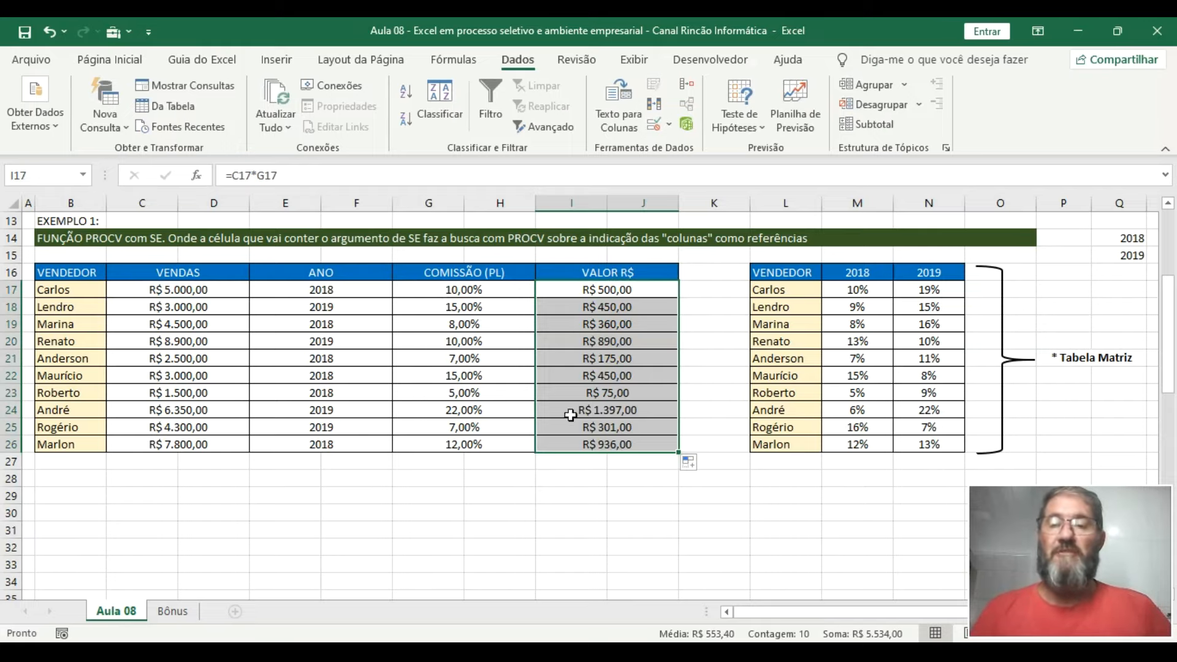
Choose 2019 from the year list in E17 and 2018 in E18, checking the commission values in I17 and I18
click(381, 293)
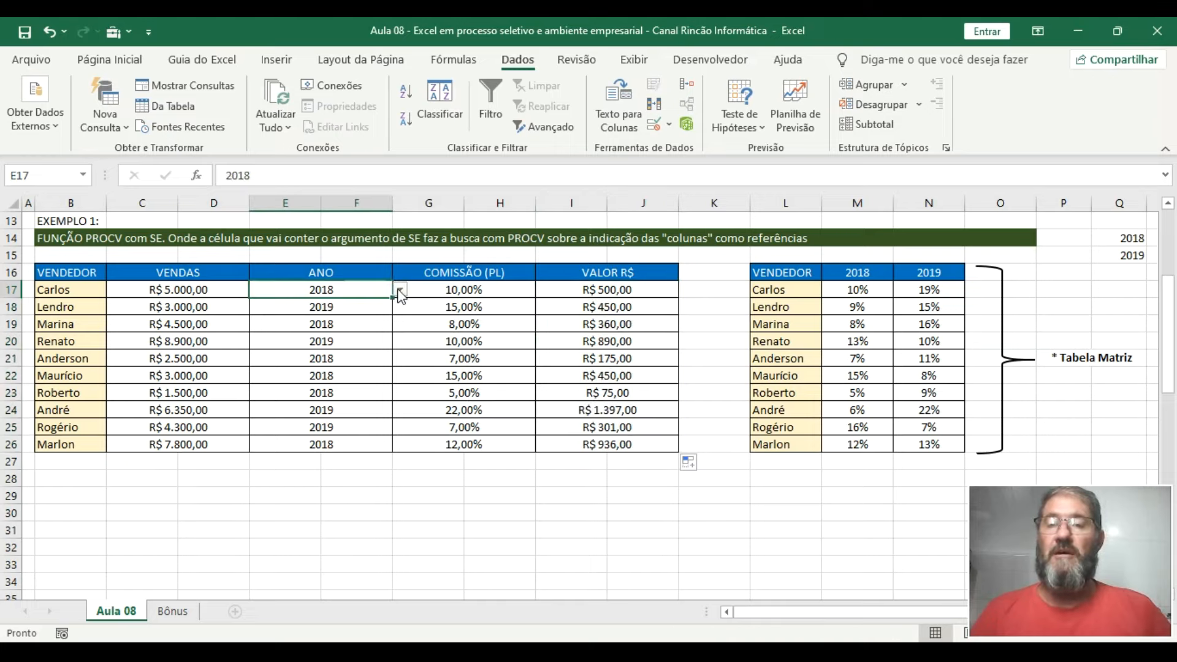
click(400, 289)
click(379, 315)
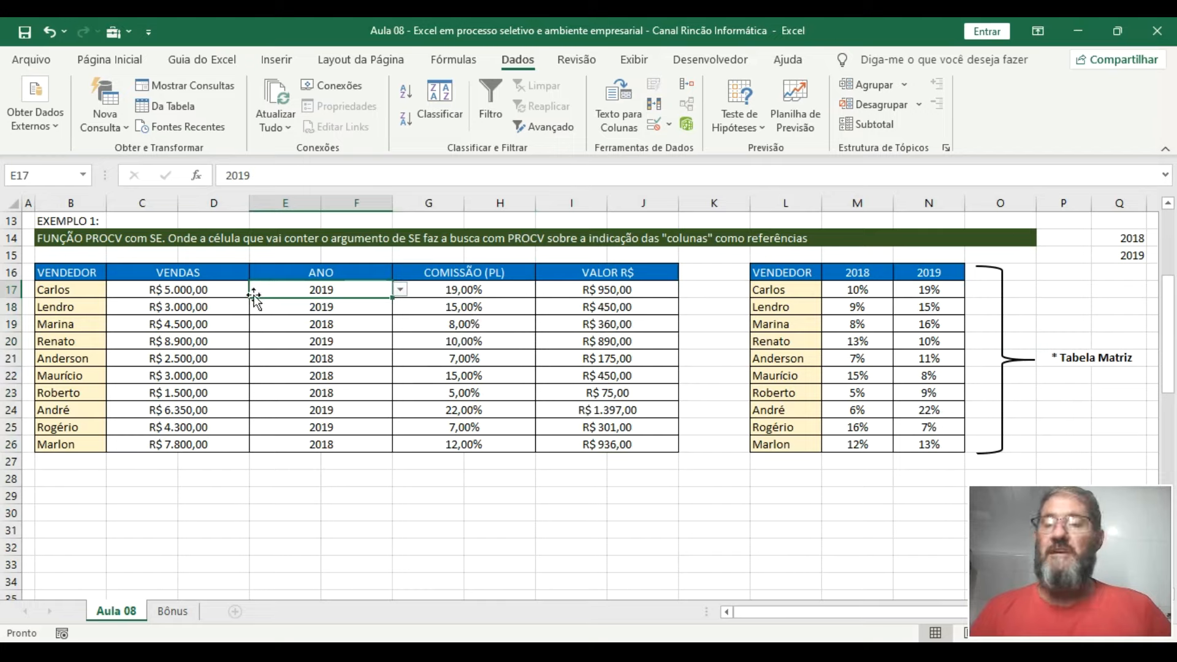
click(622, 291)
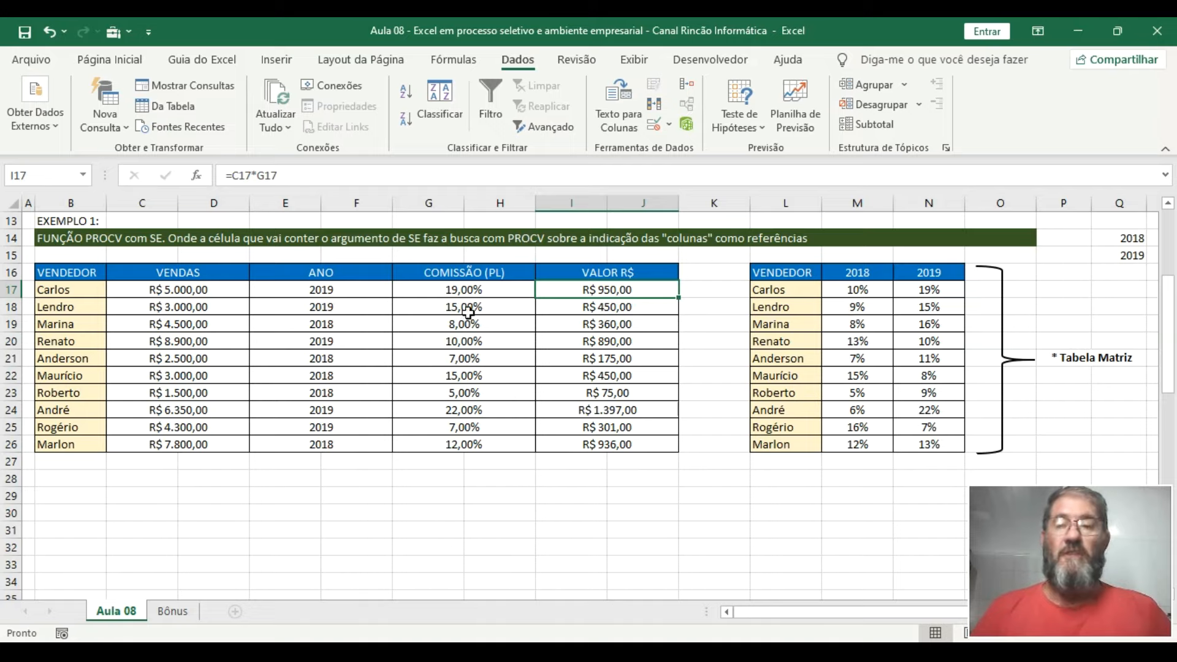
click(386, 305)
click(400, 307)
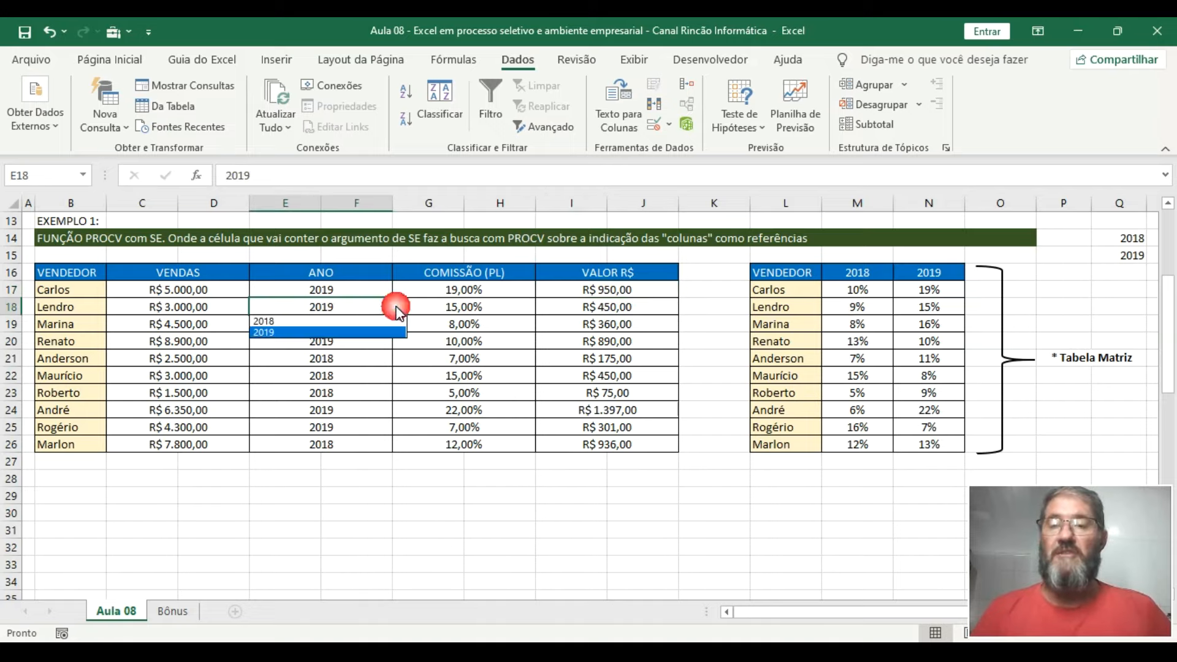
click(362, 321)
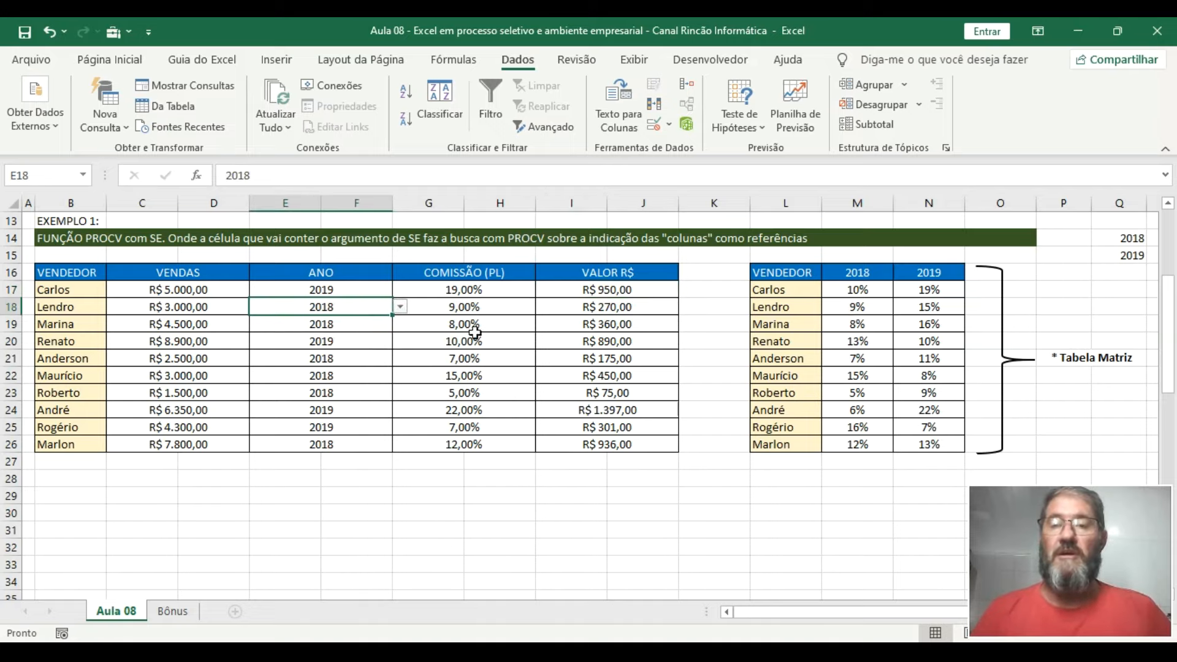
click(615, 305)
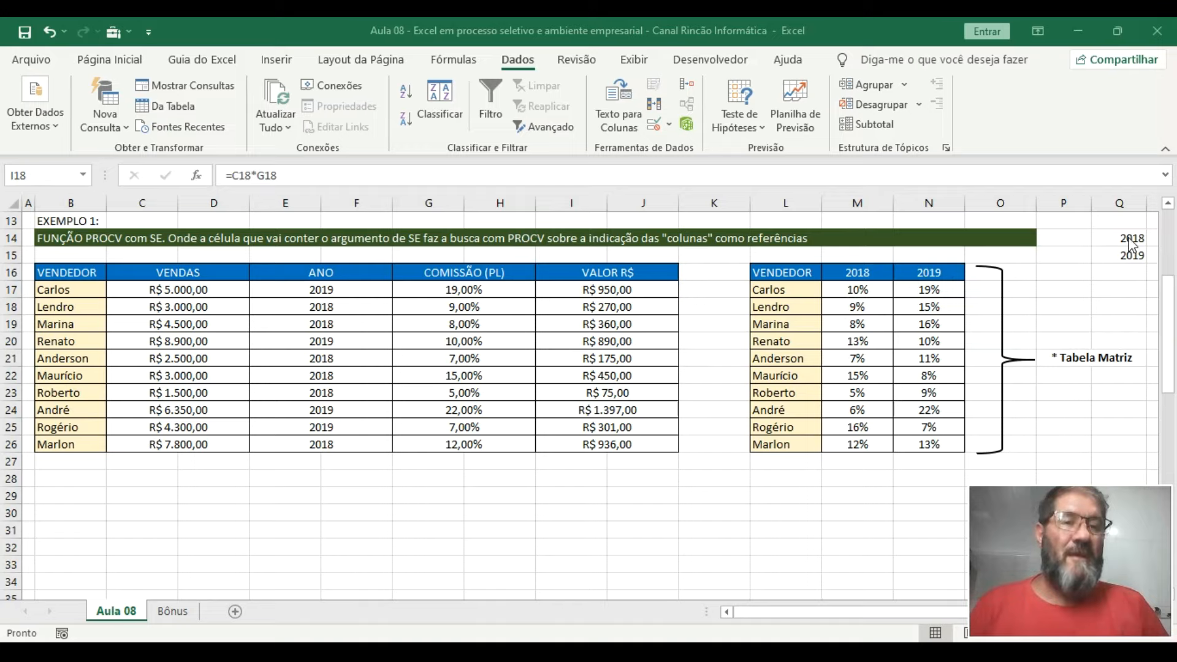
Hide the list source years in Q14:Q15 by setting their font color to white
click(372, 289)
drag(1103, 239, 1114, 257)
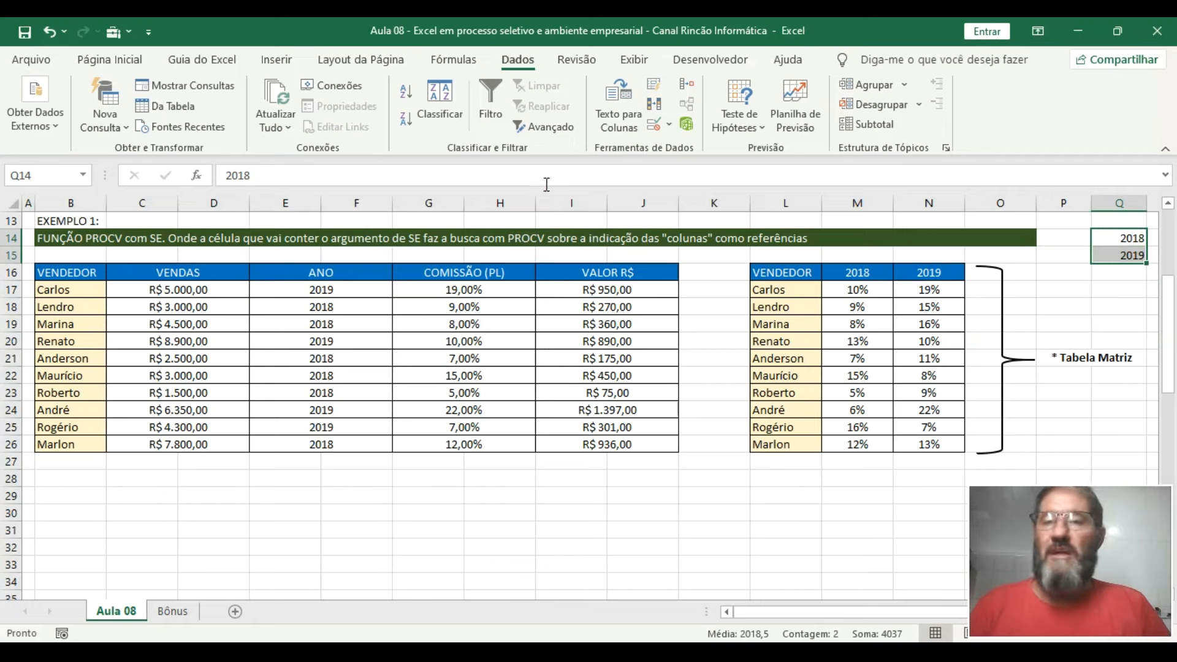
click(127, 61)
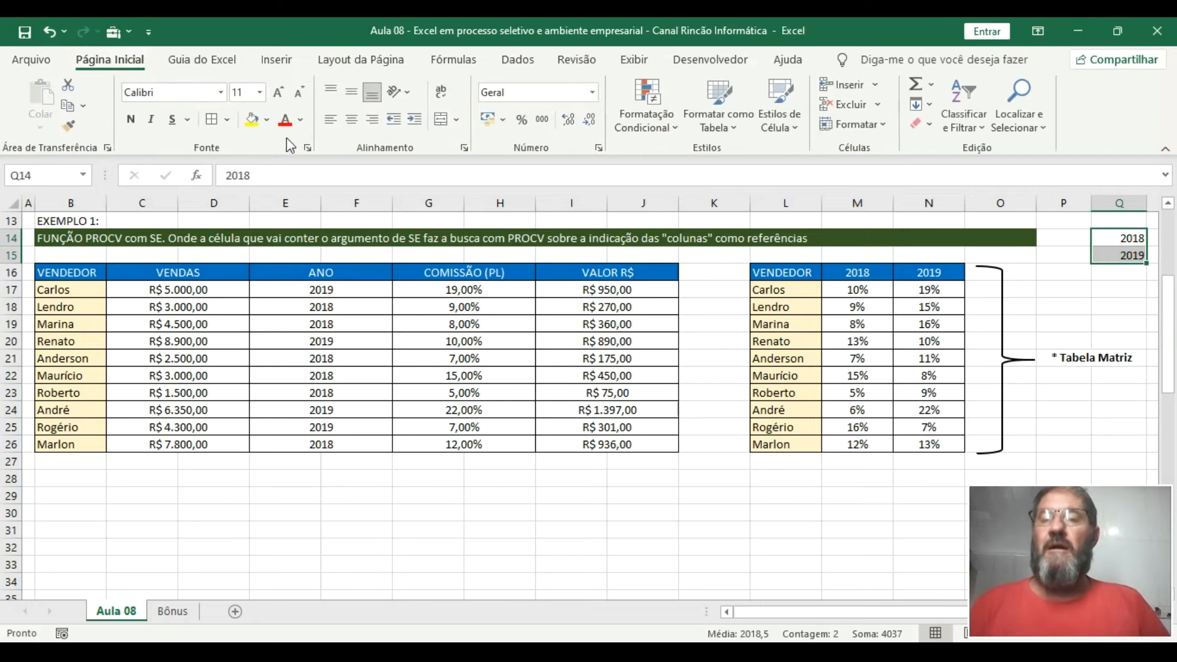
click(300, 120)
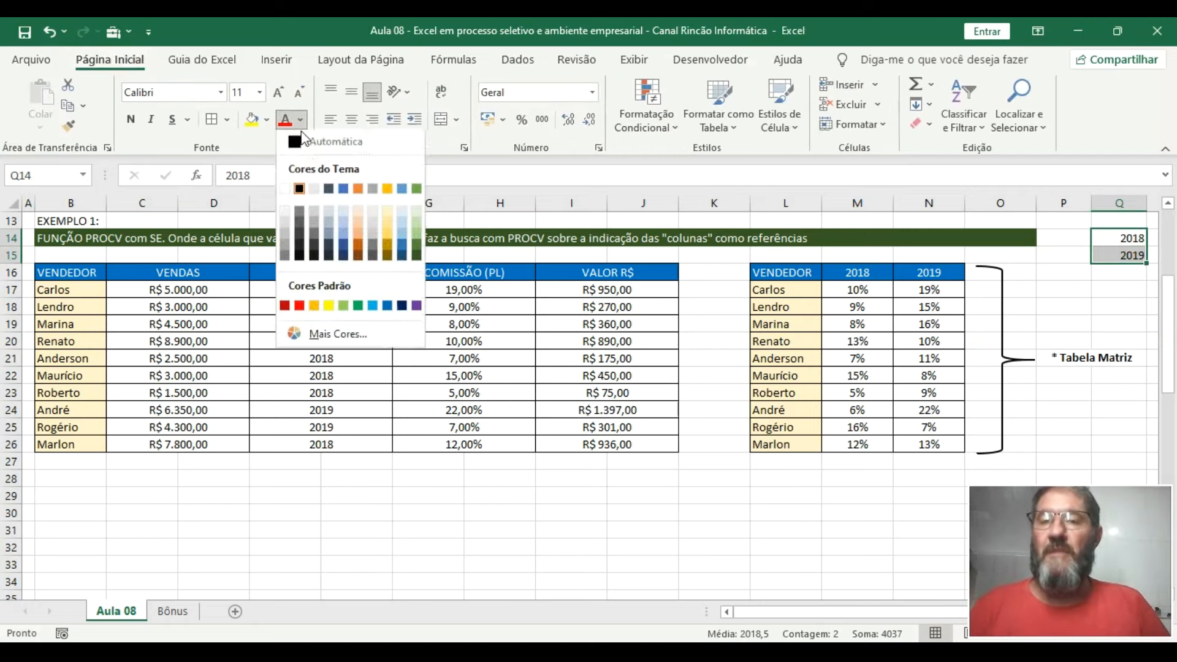
click(283, 194)
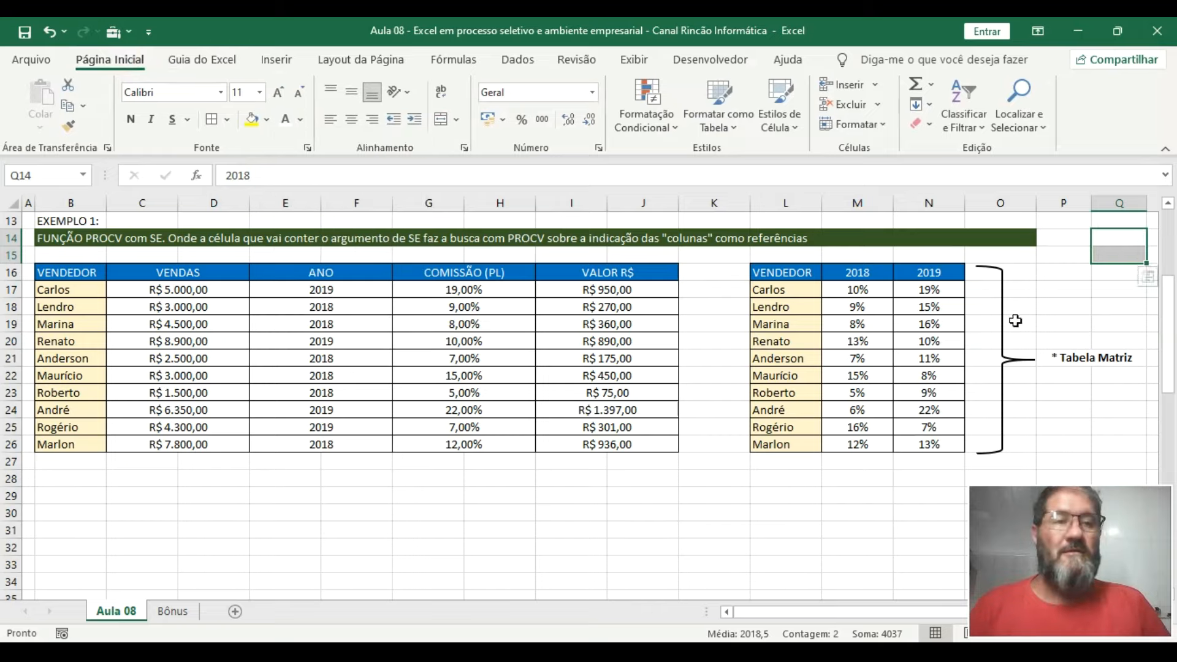
click(1074, 321)
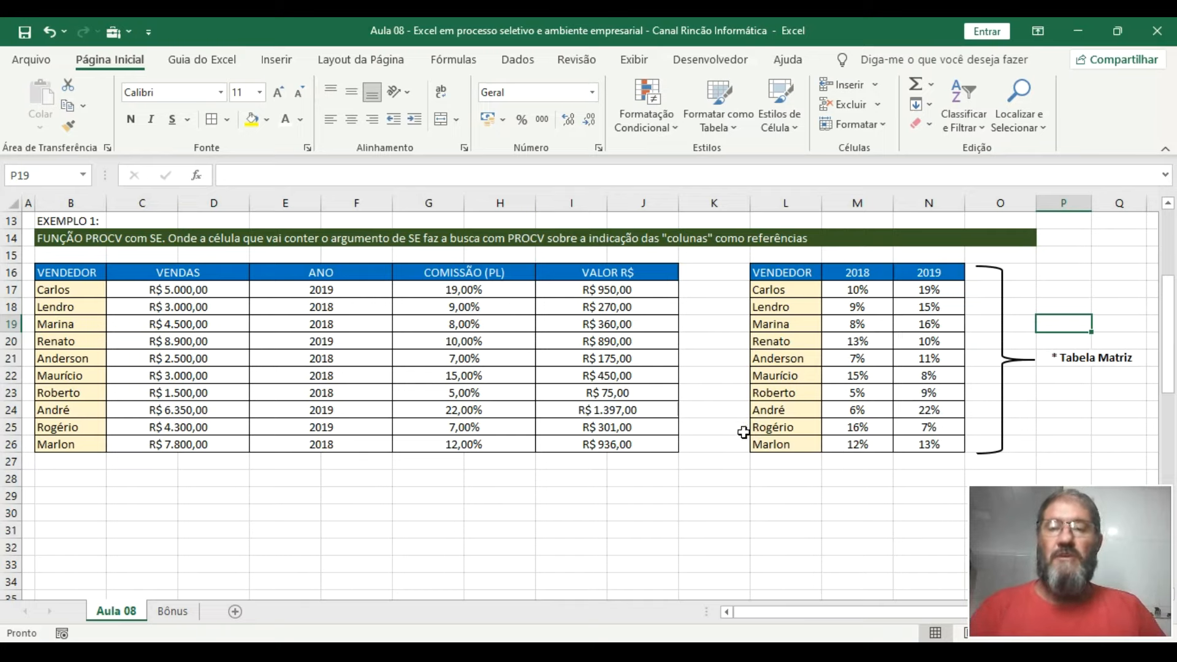
Examine the Example 2 instructions and its three matrix tables, comparing them with the finished Example 1 table
scroll(706, 498, down, 9)
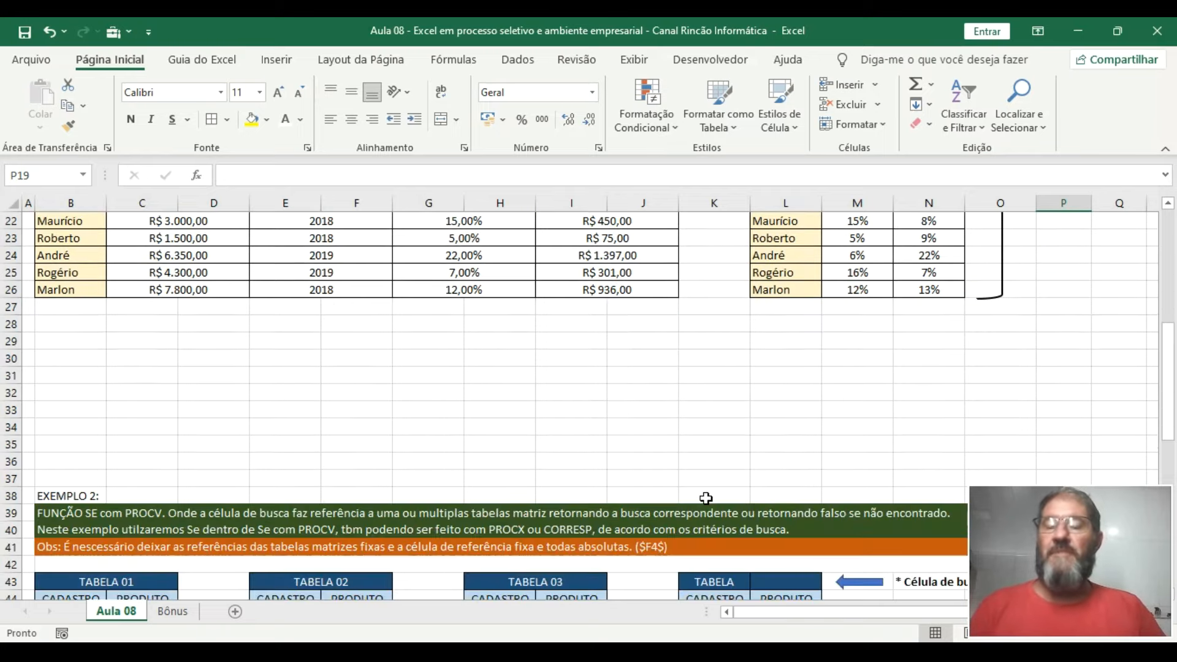
scroll(706, 498, up, 1)
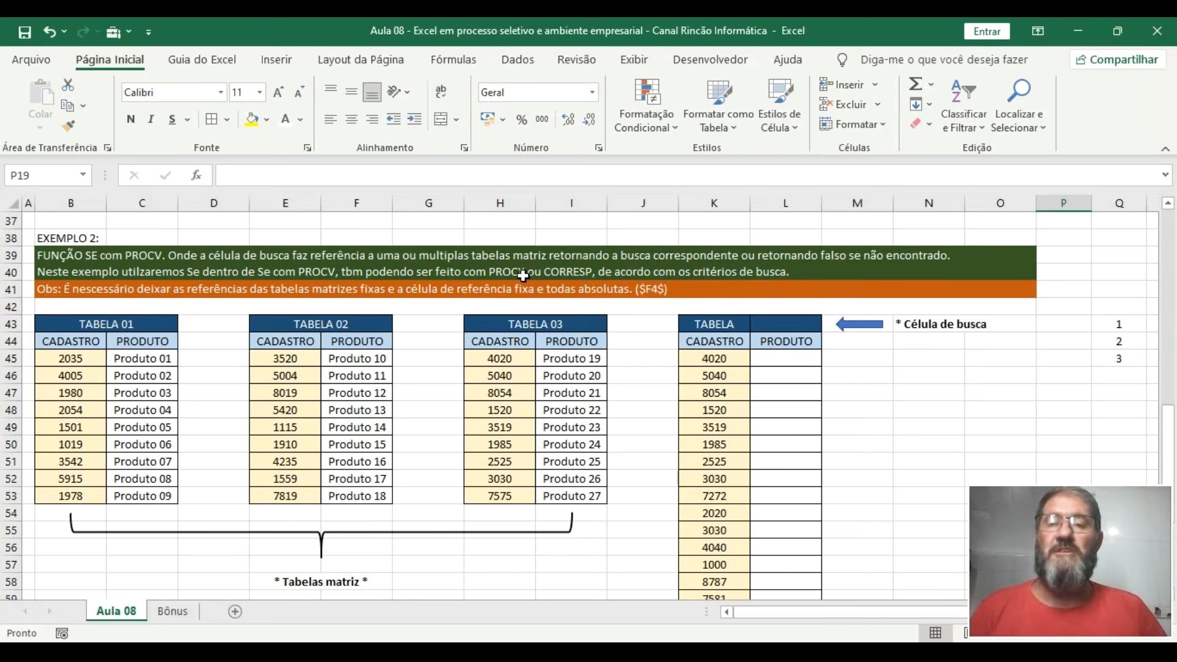
scroll(526, 358, up, 11)
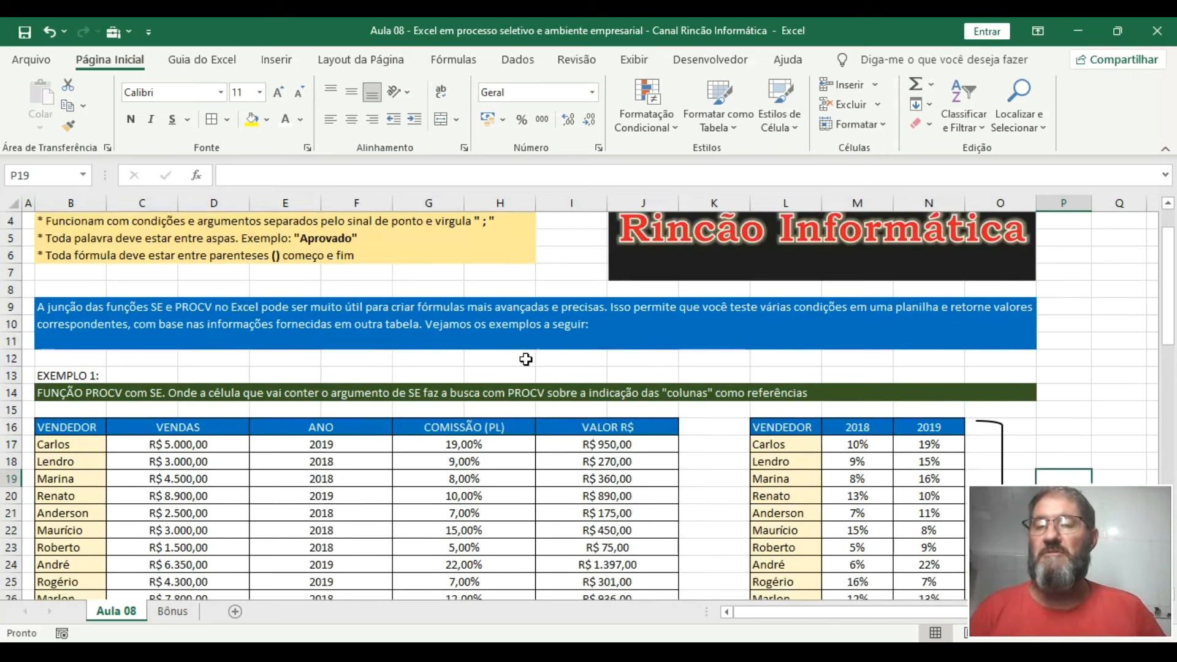
scroll(526, 358, up, 1)
scroll(526, 359, down, 6)
scroll(526, 358, up, 4)
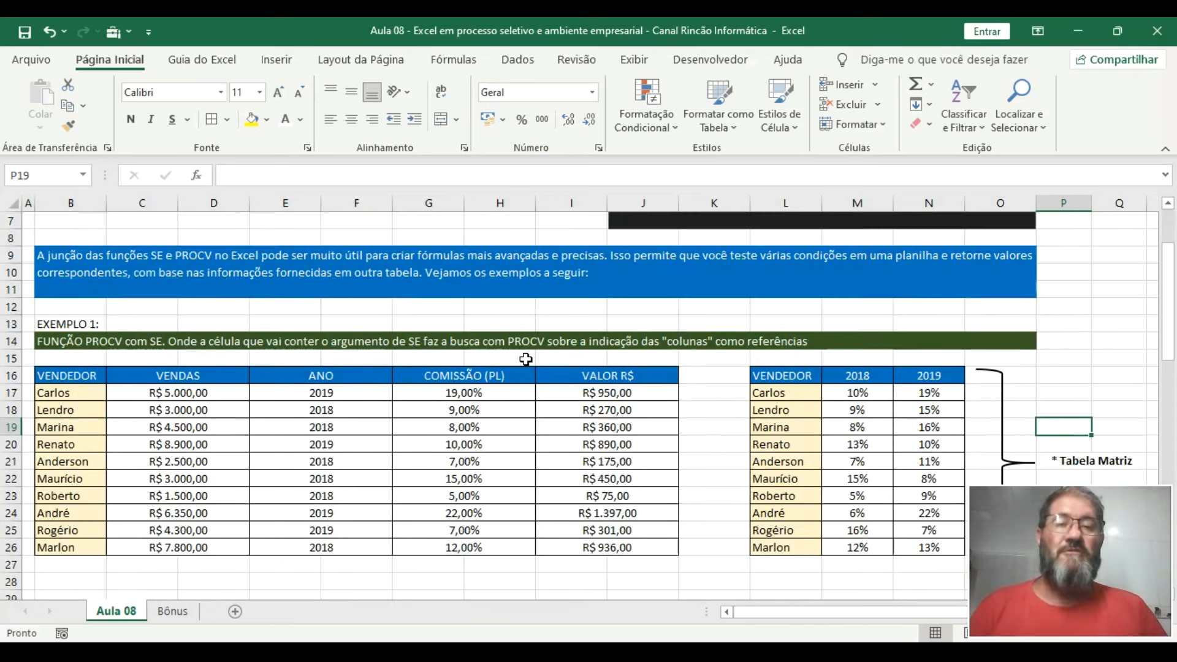
scroll(525, 359, down, 1)
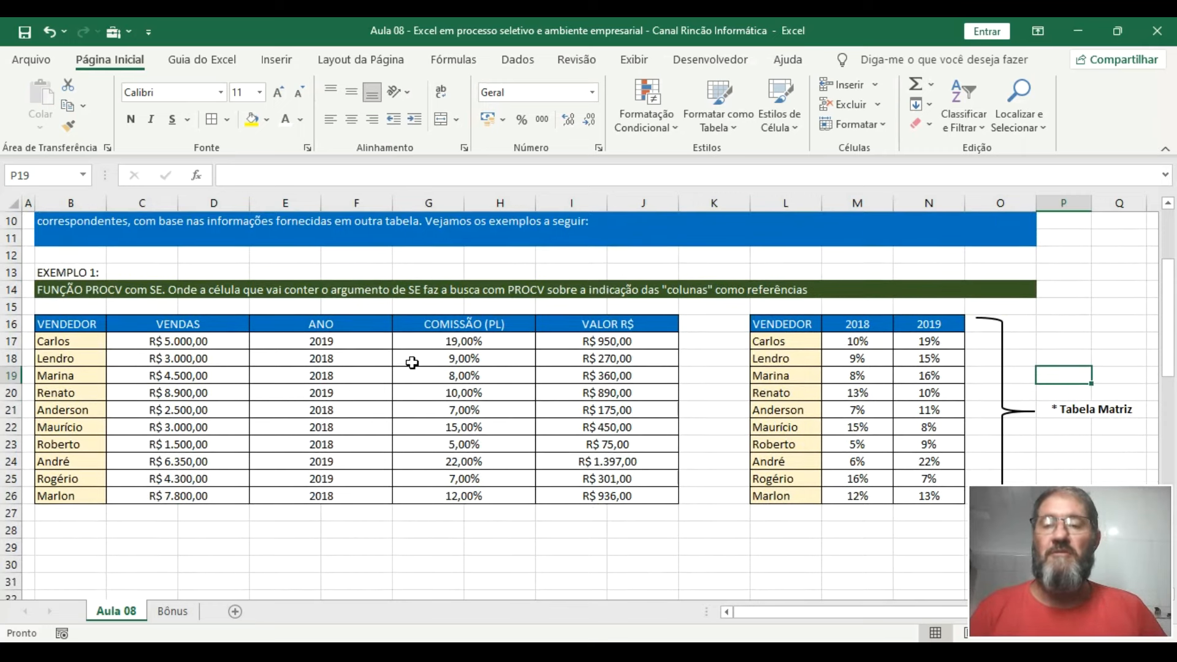
scroll(412, 362, down, 9)
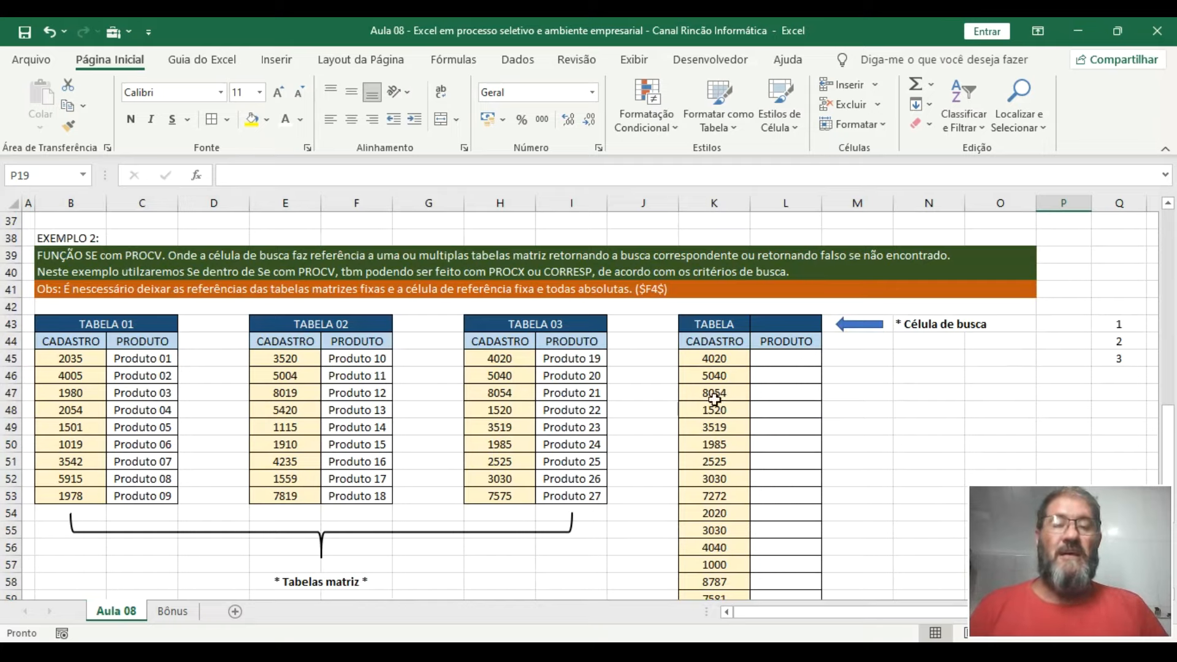
Test the table list in search cell L43 by choosing 2 and 3, and finish with 1 selected
click(792, 321)
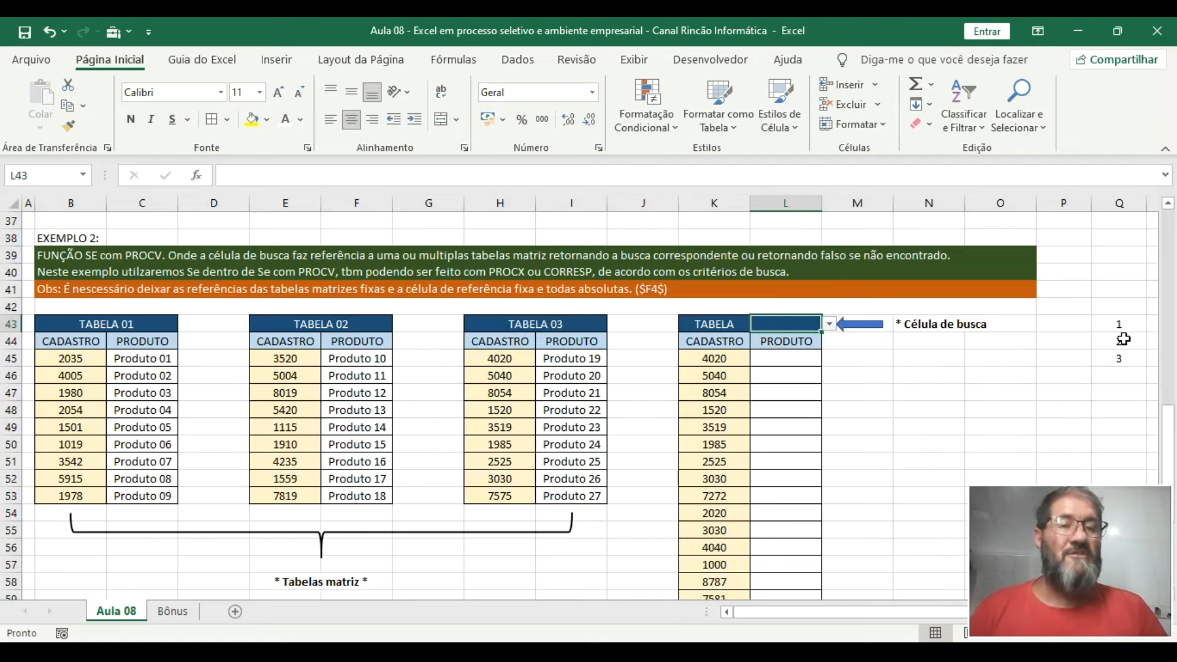
click(829, 325)
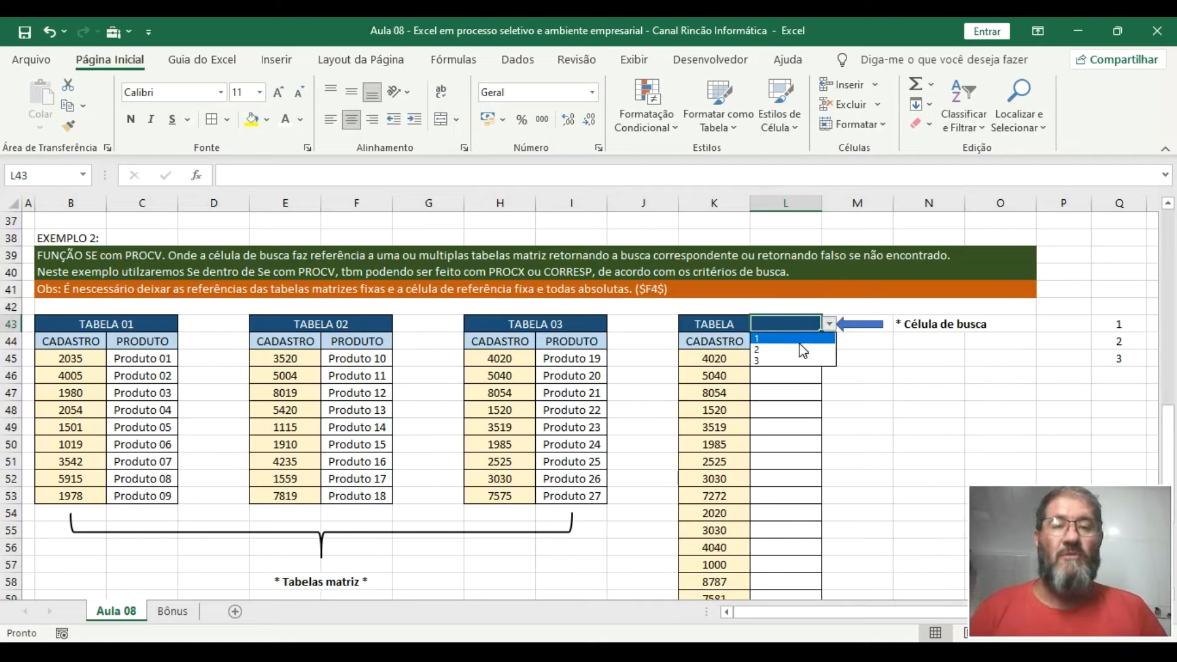
click(803, 350)
click(828, 325)
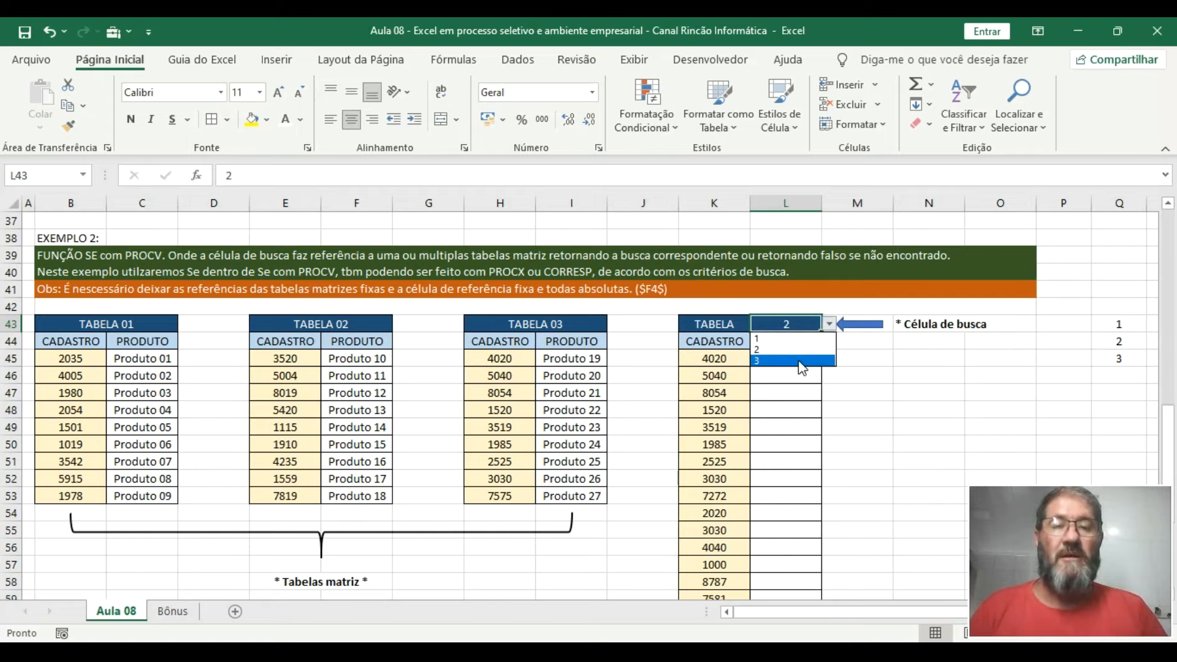
click(802, 361)
click(828, 325)
click(800, 337)
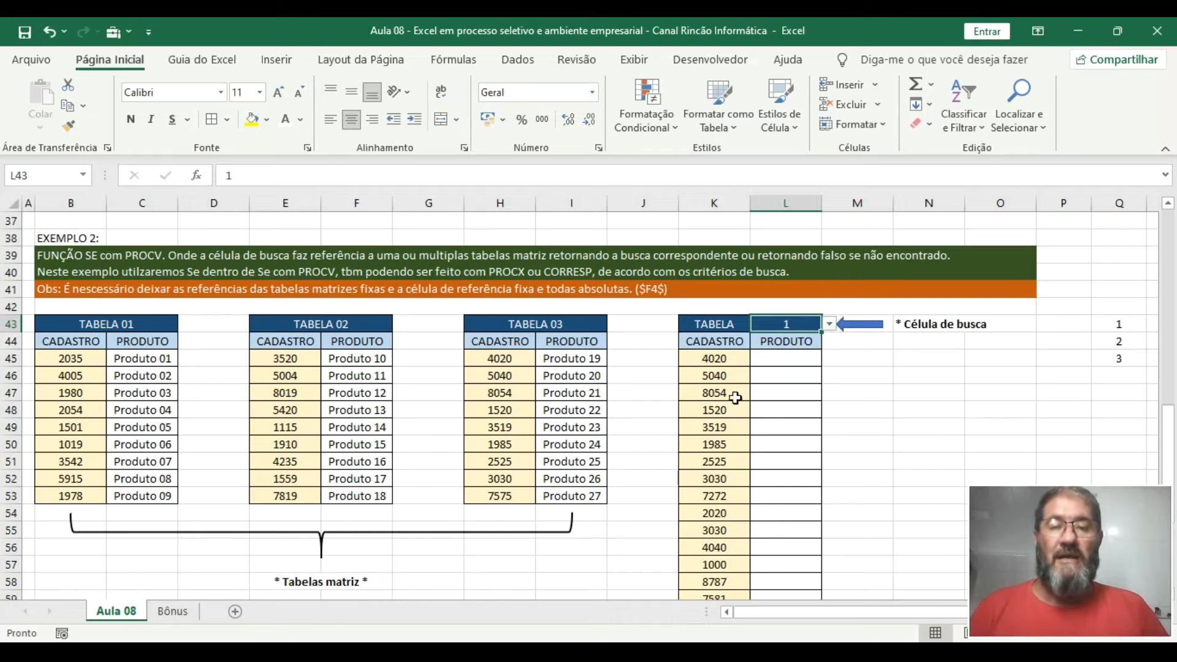
Start an SE formula in the first product cell, L45, with the logical test L43=1
drag(1170, 408, 1171, 423)
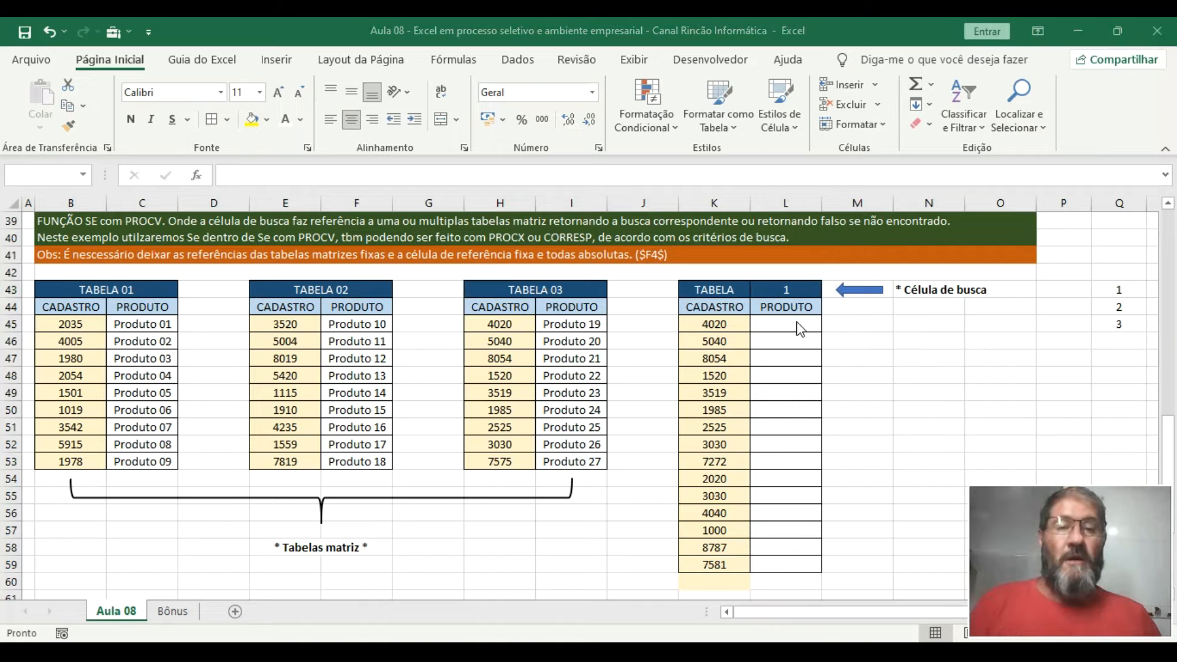
click(798, 324)
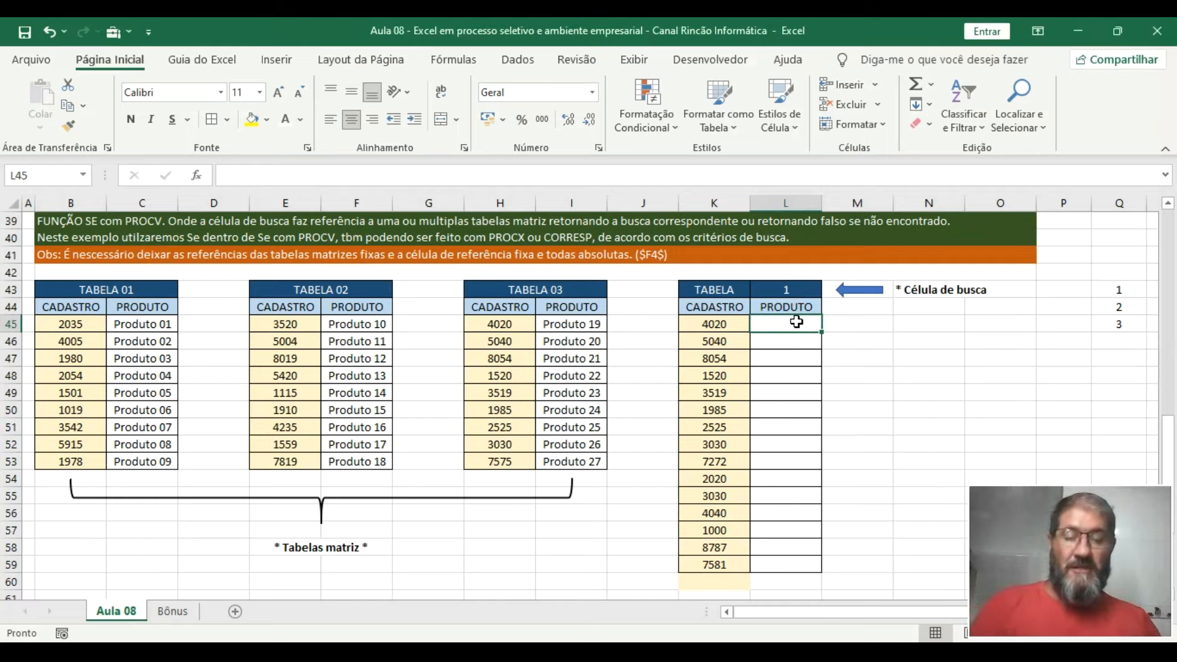
text(=)
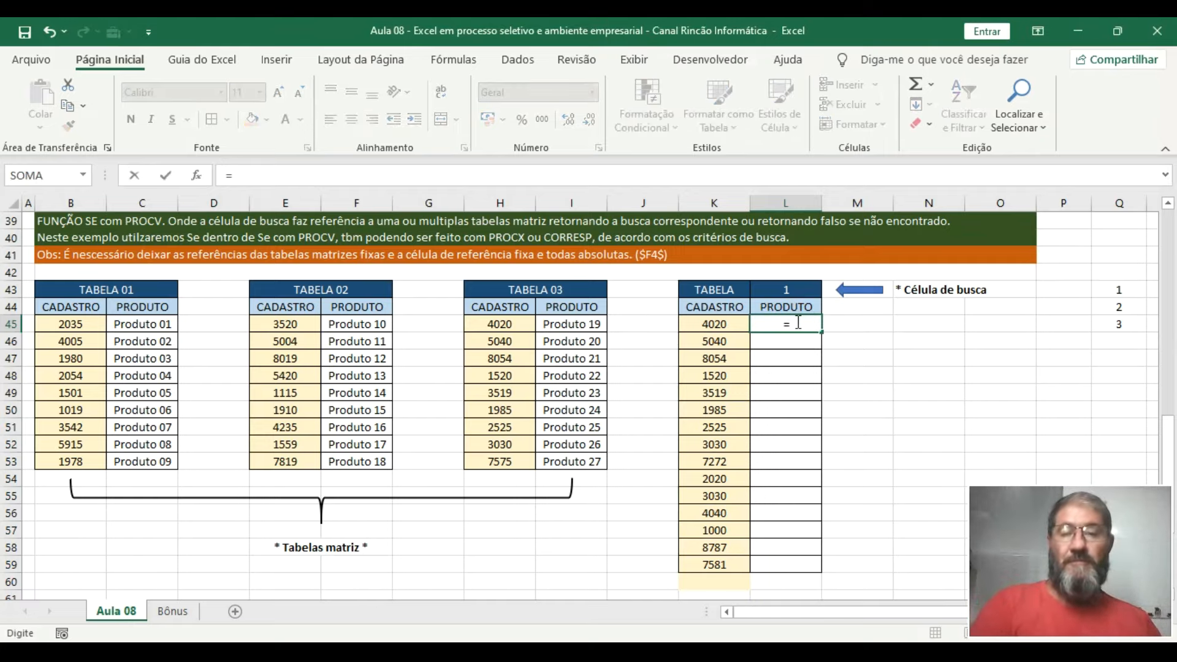
text(SE)
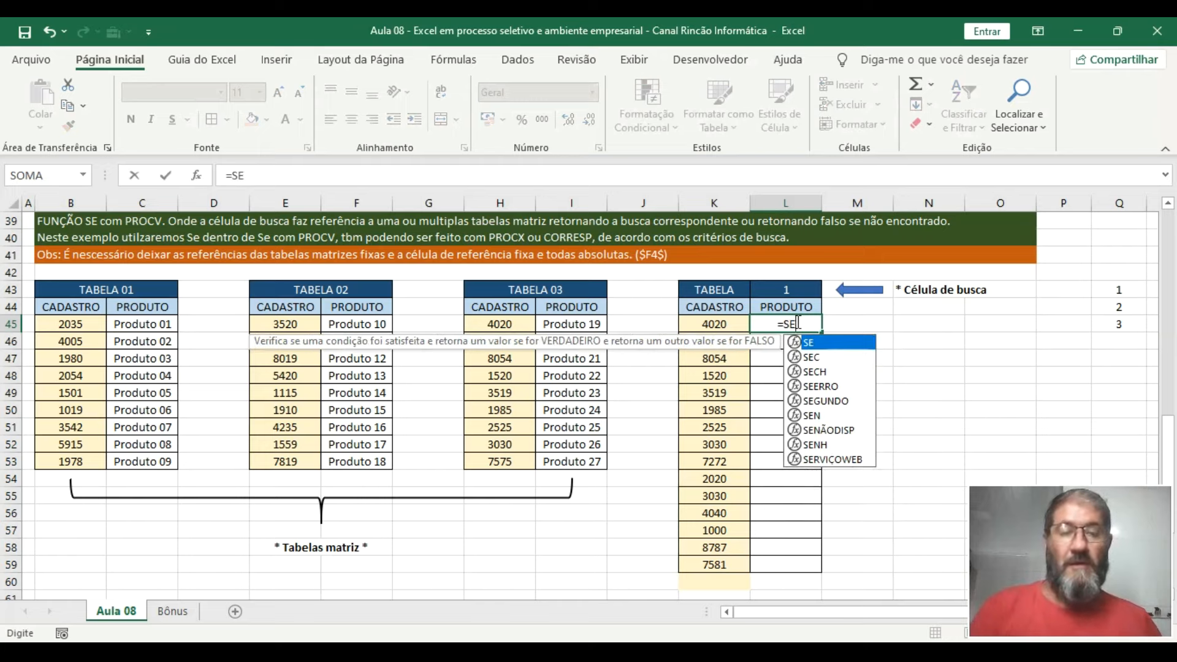
text(()
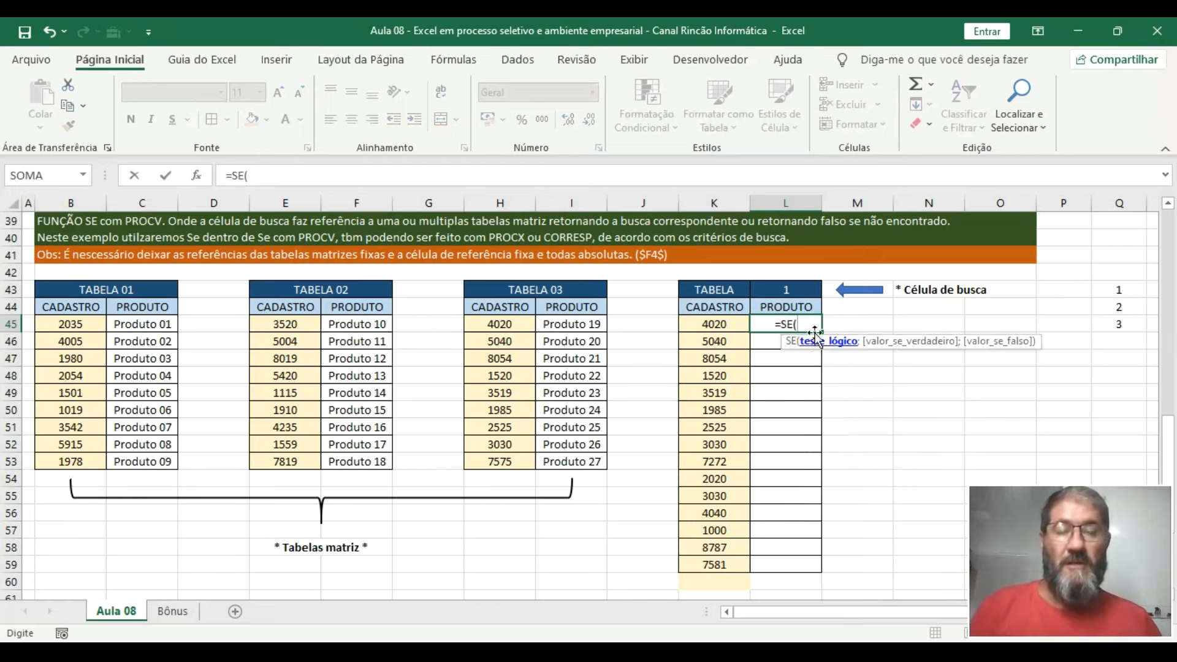
click(801, 291)
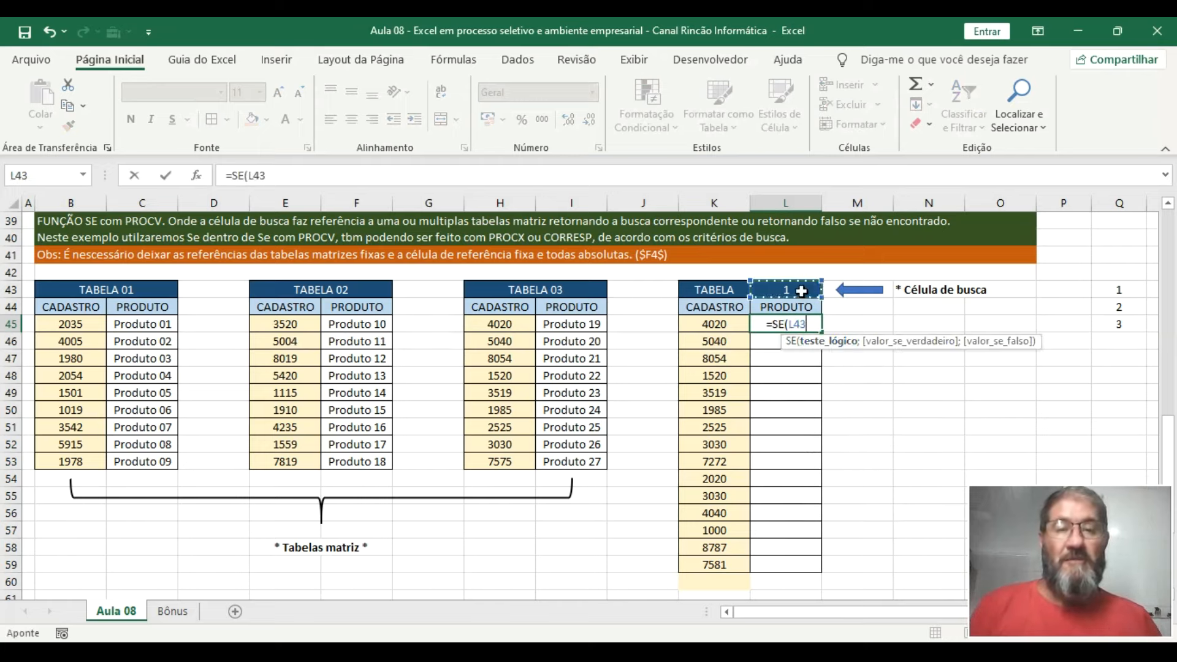
text(=)
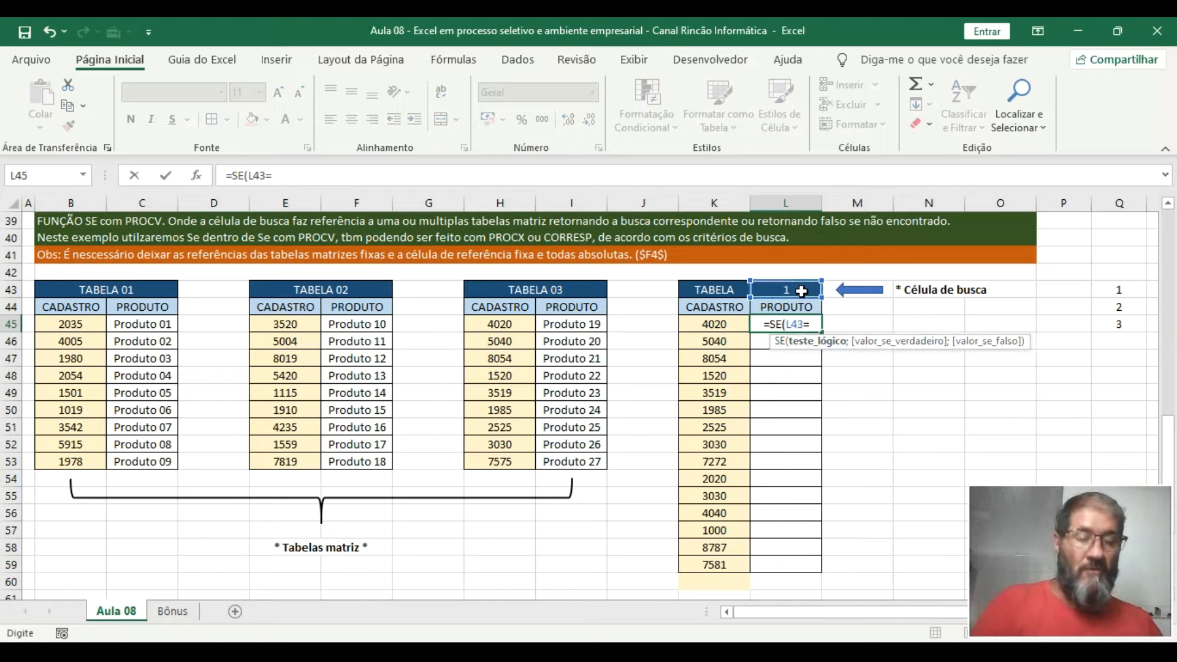
text(1)
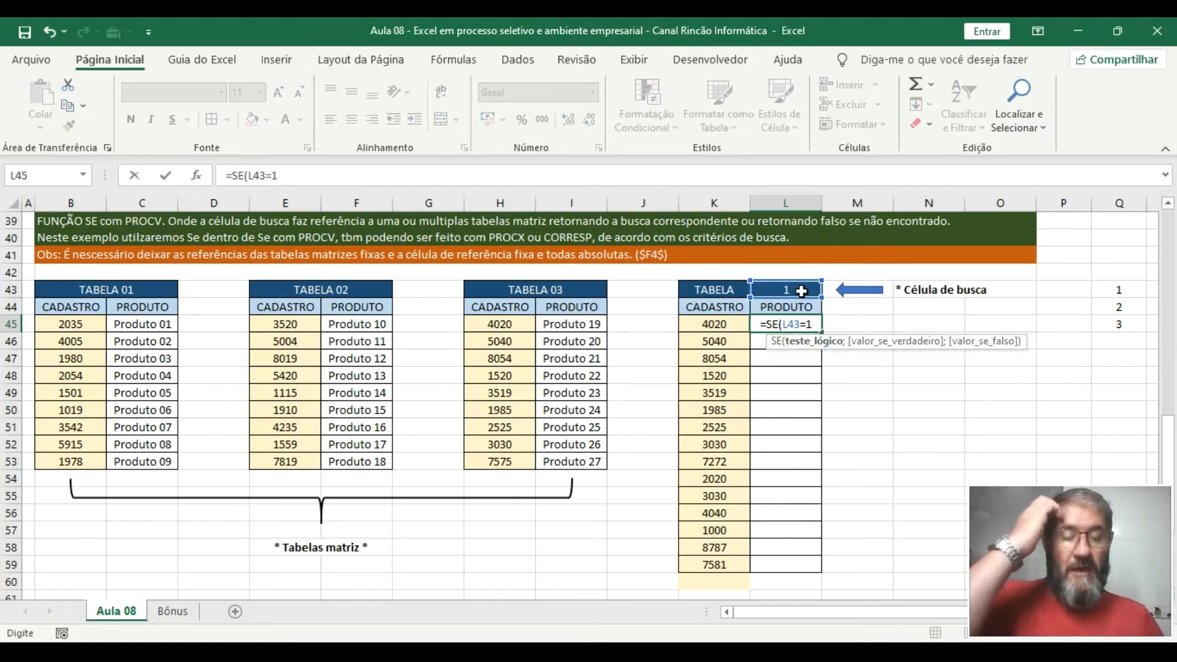
text(;)
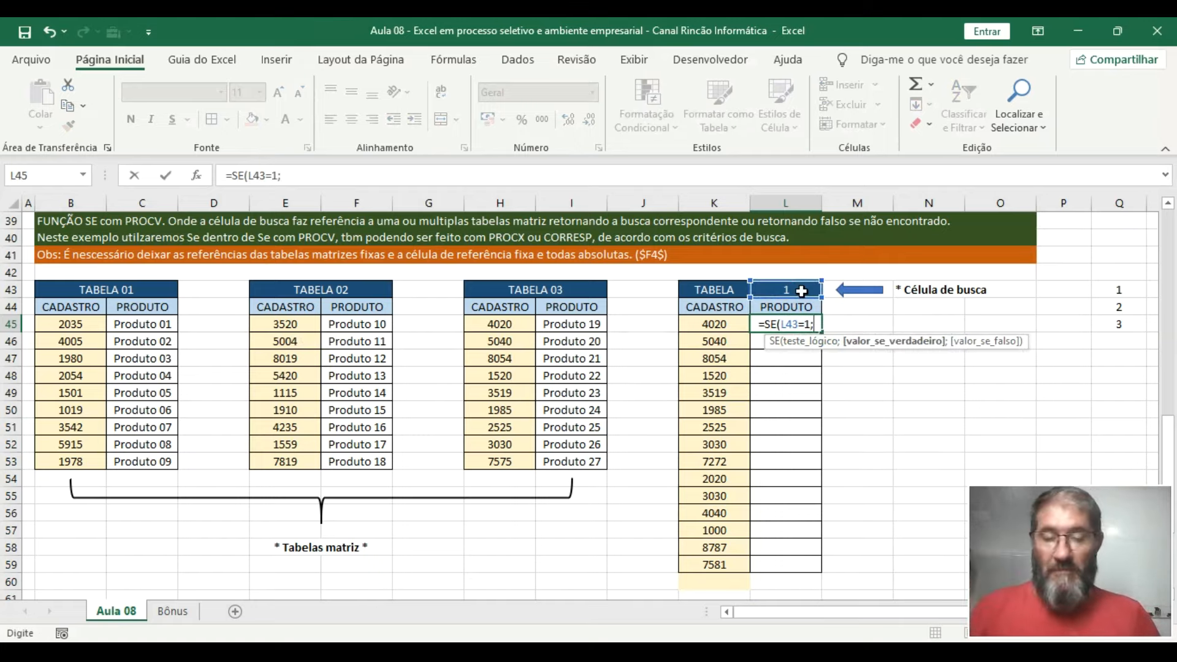
Nest a PROCV as the value-if-true of the SE in L45, with K45 as its lookup value
text(PROCV)
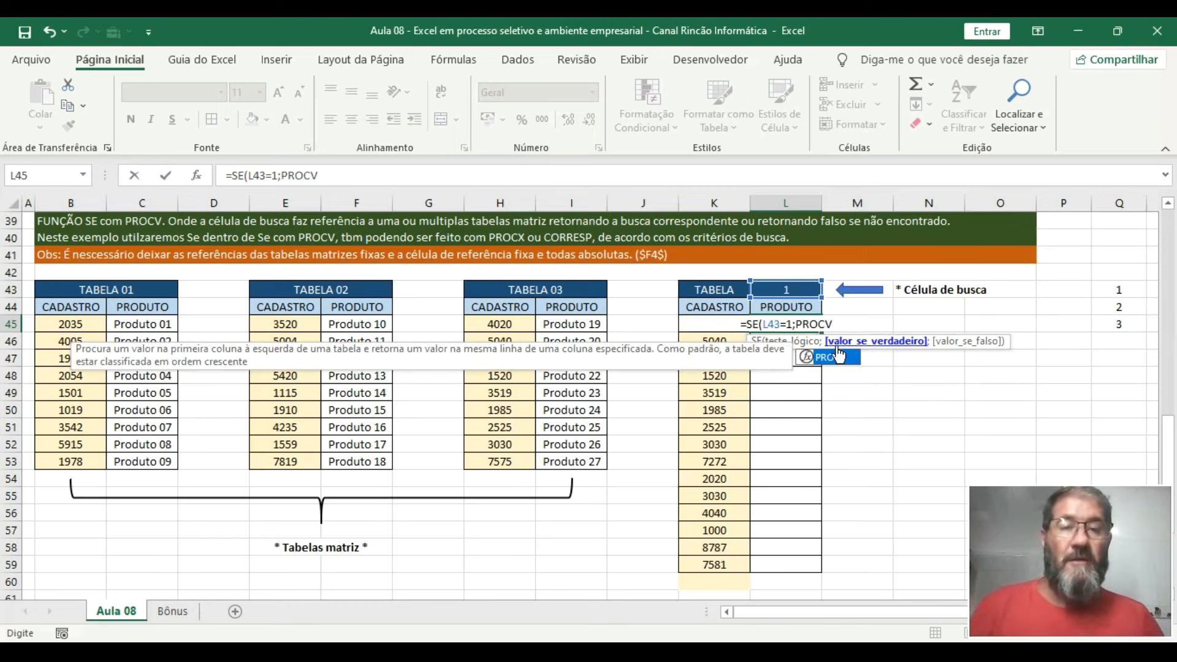
double_click(839, 356)
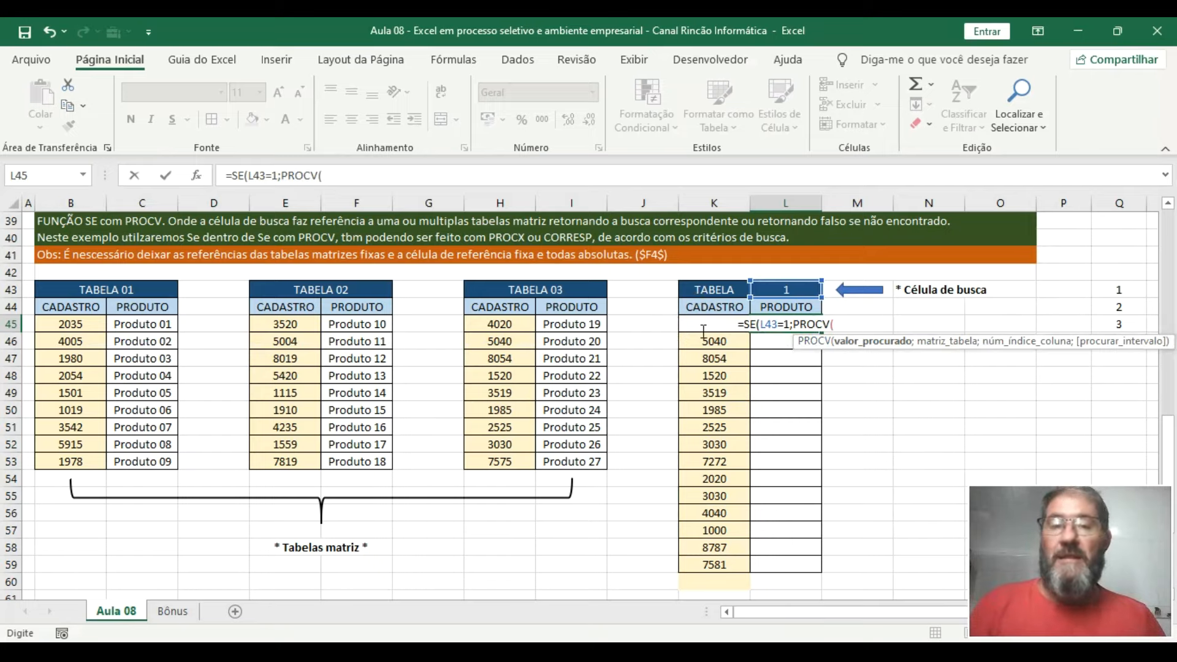
click(386, 177)
text(K4)
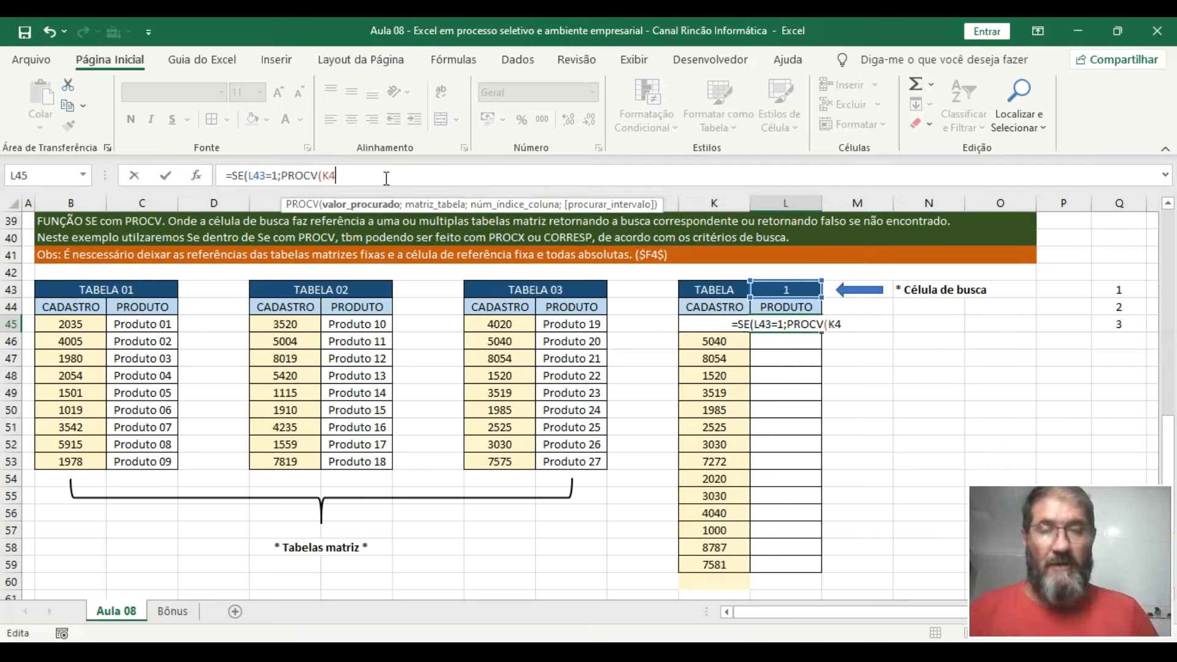
text(5;)
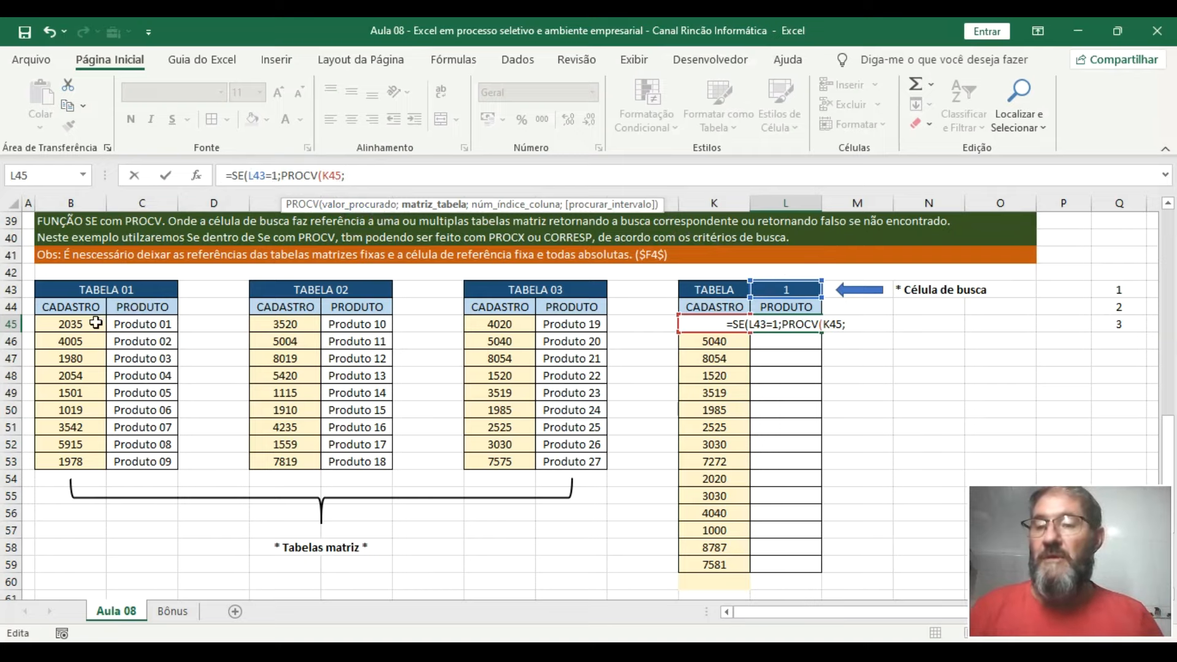
Complete the PROCV in L45 with matrix B45:C53, column index 2 and match type 0, closing the SE formula
drag(94, 324, 150, 460)
text(;)
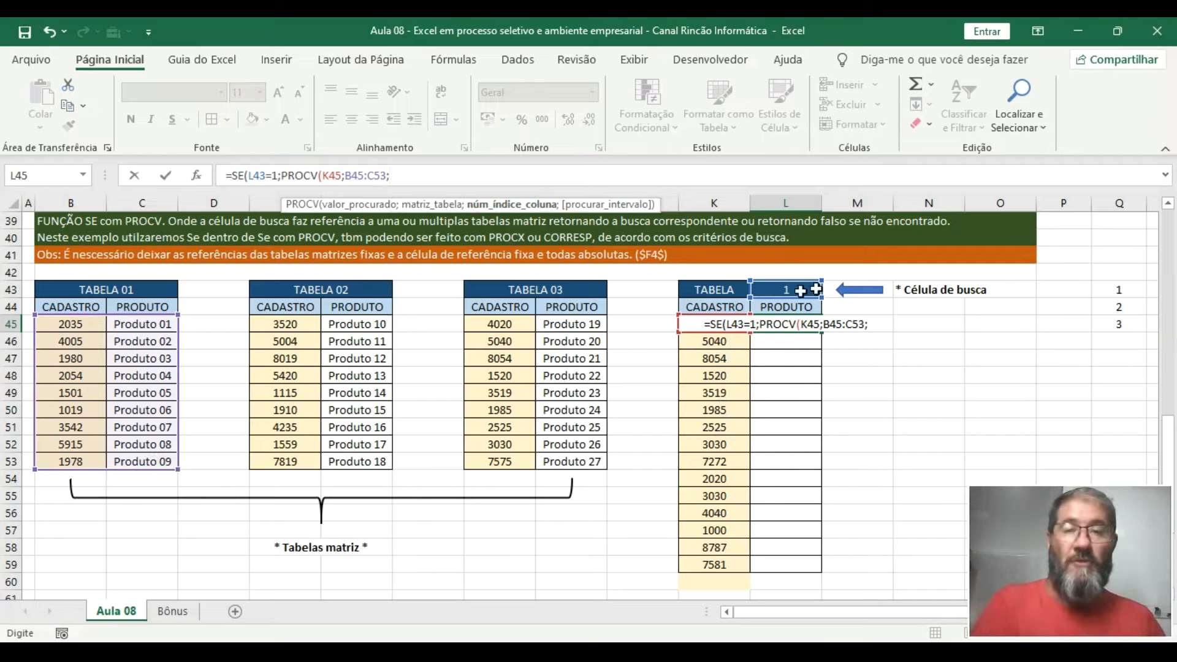
text(2)
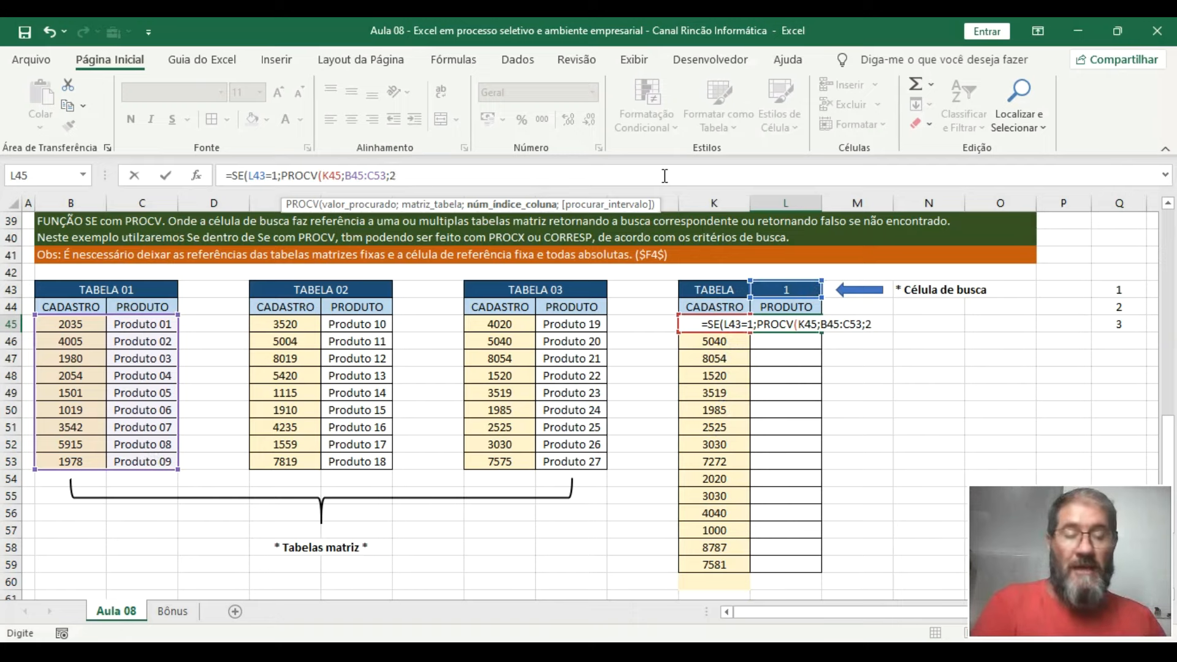
text(;0)
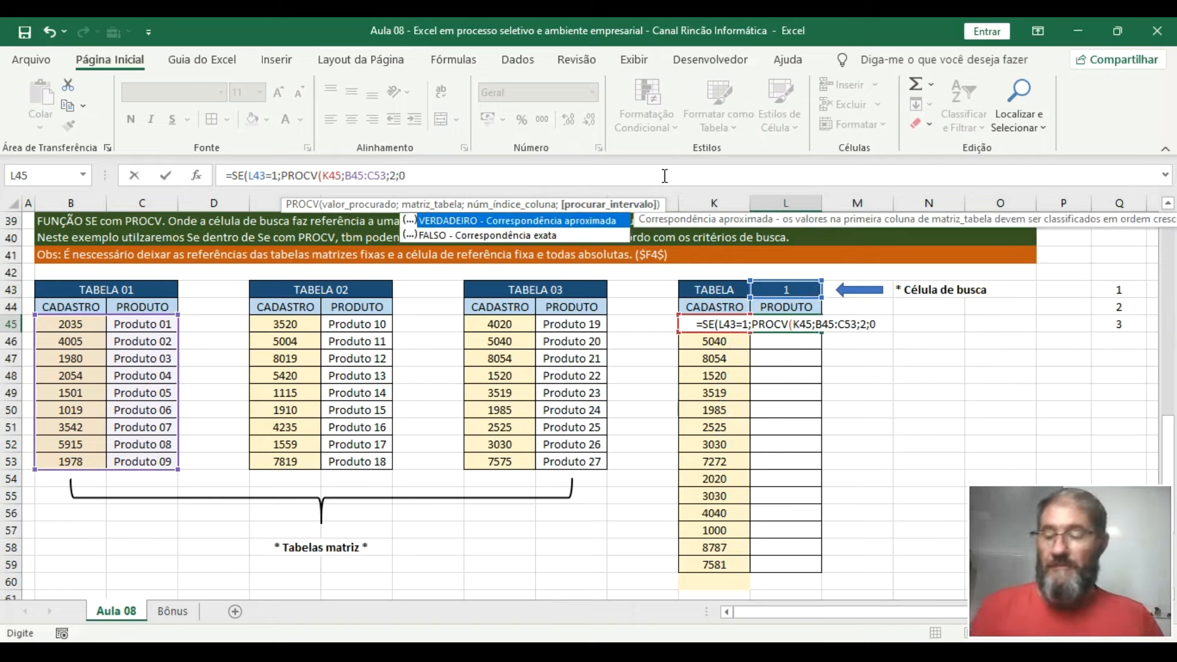
text())
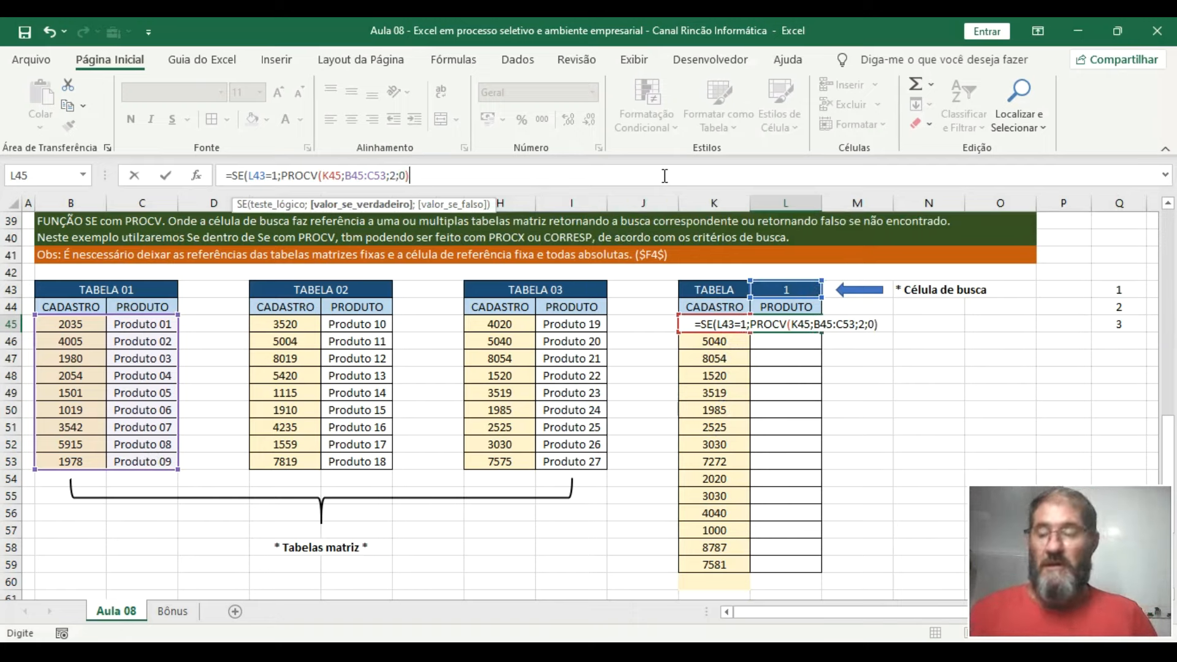
text())
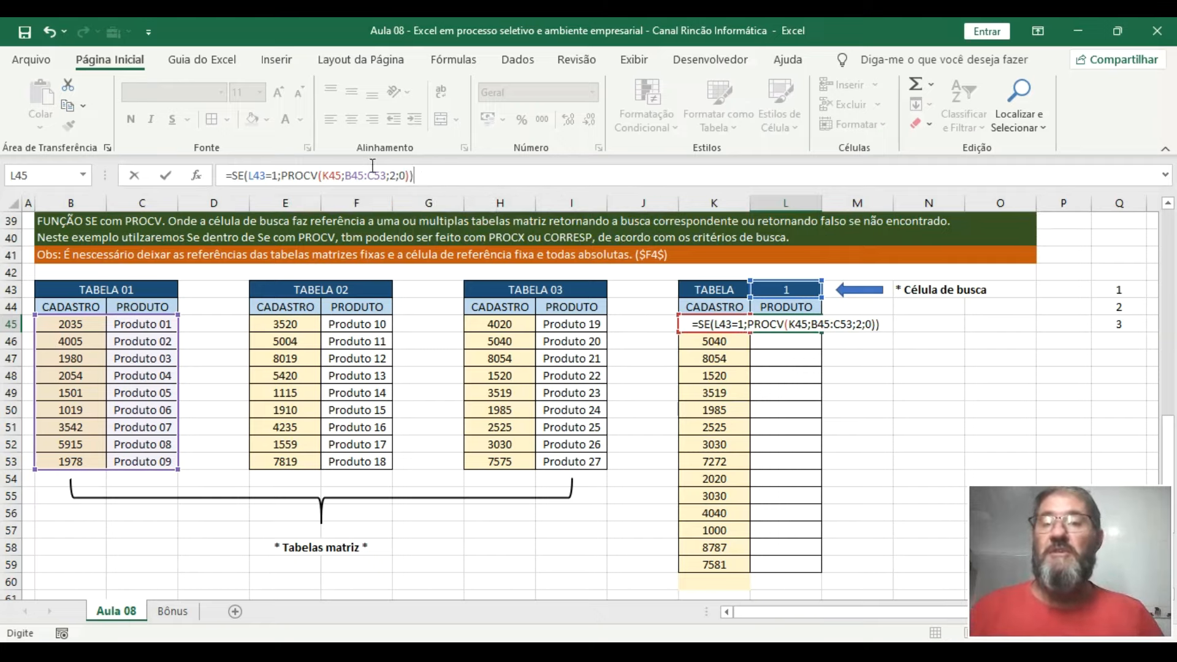
click(432, 176)
key(Return)
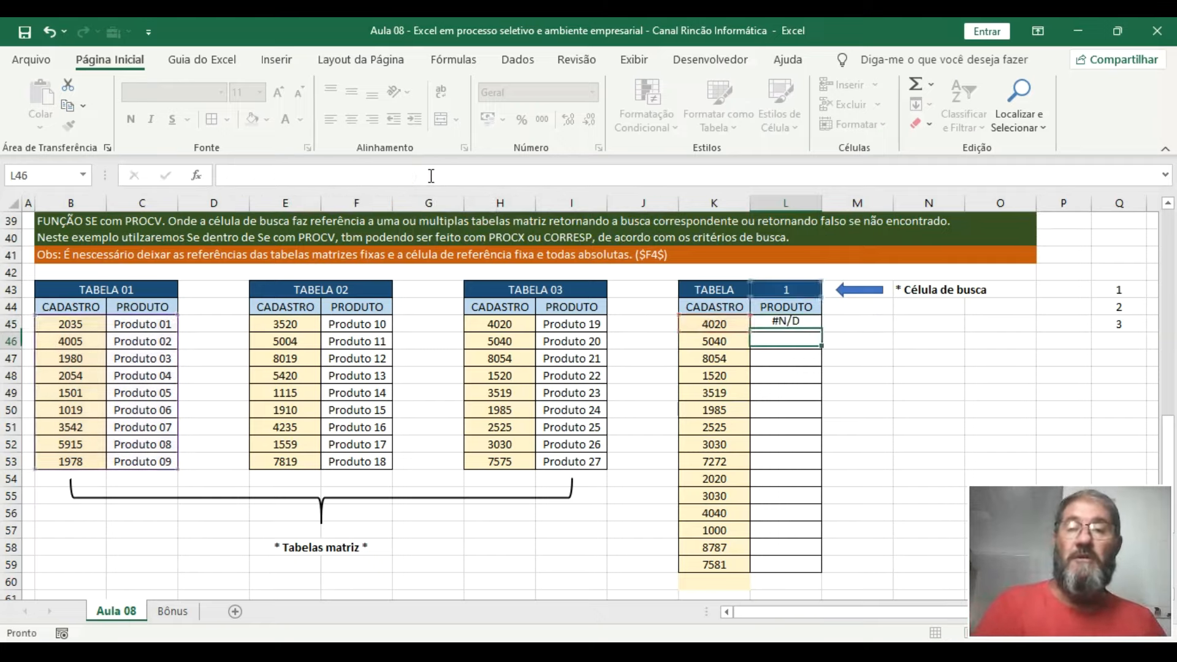
Test the L45 formula by setting the CADASTRO code in K45 to 2035 from TABELA 01
click(800, 325)
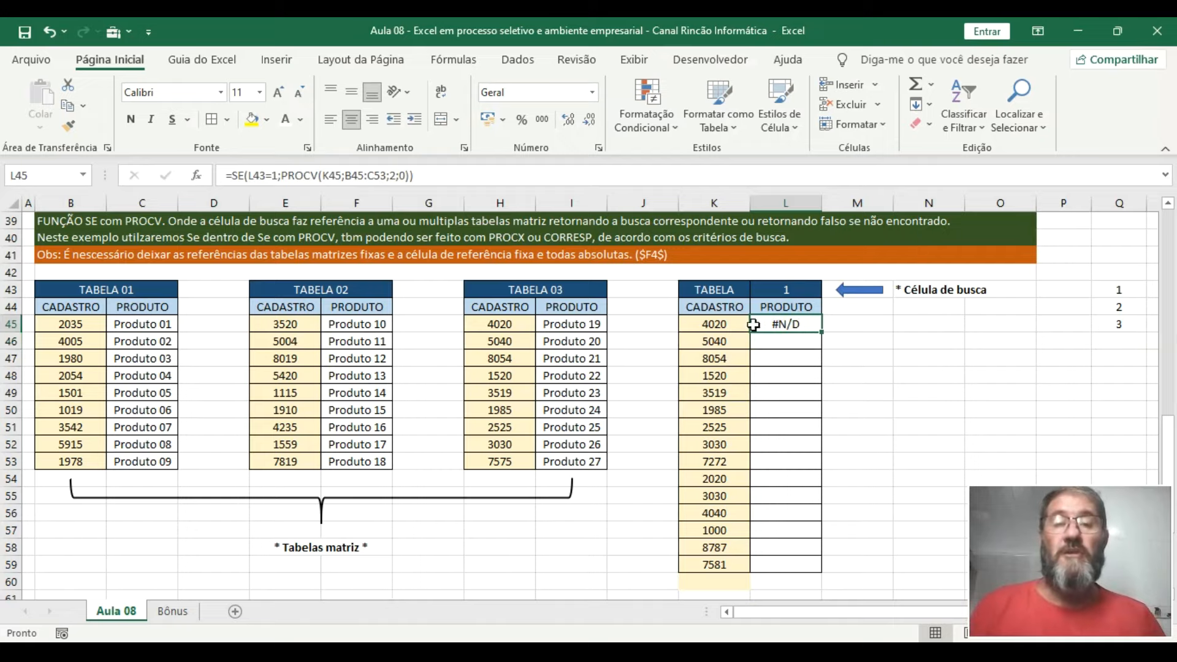
click(714, 326)
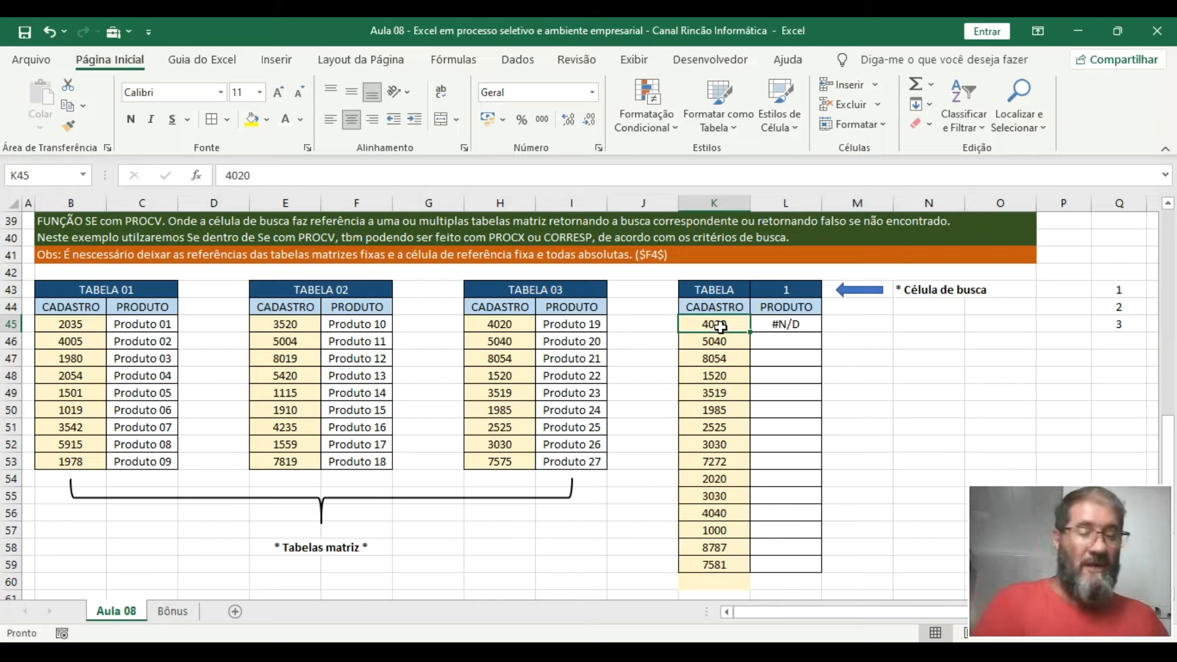
text(2035)
key(Return)
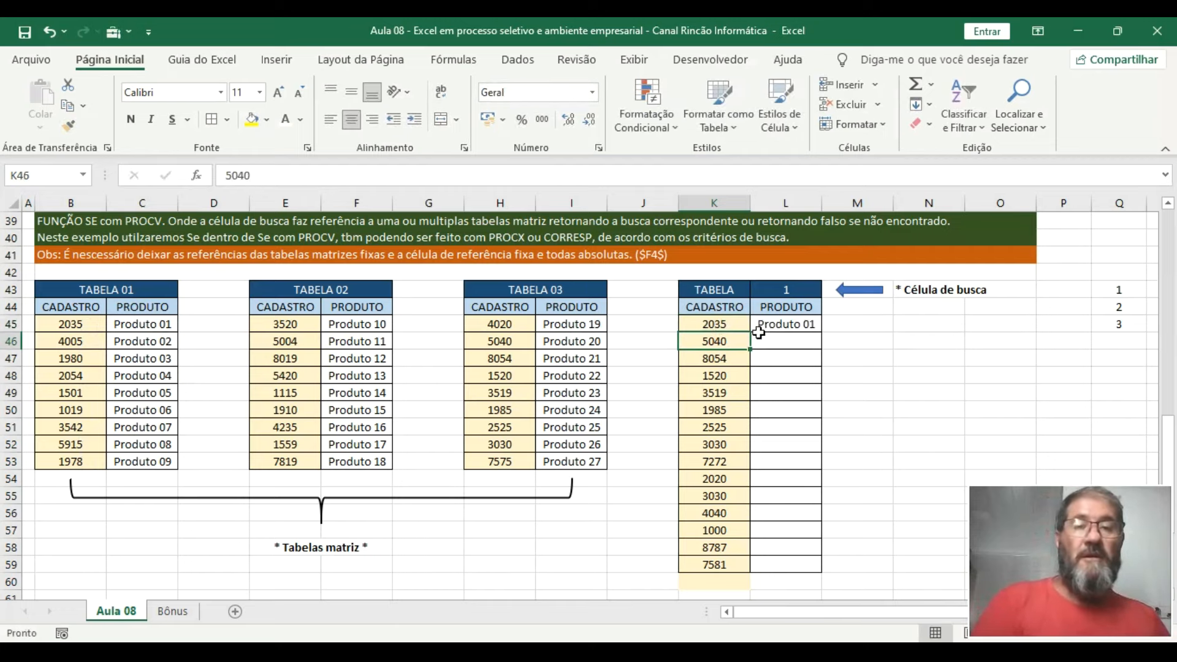
click(800, 329)
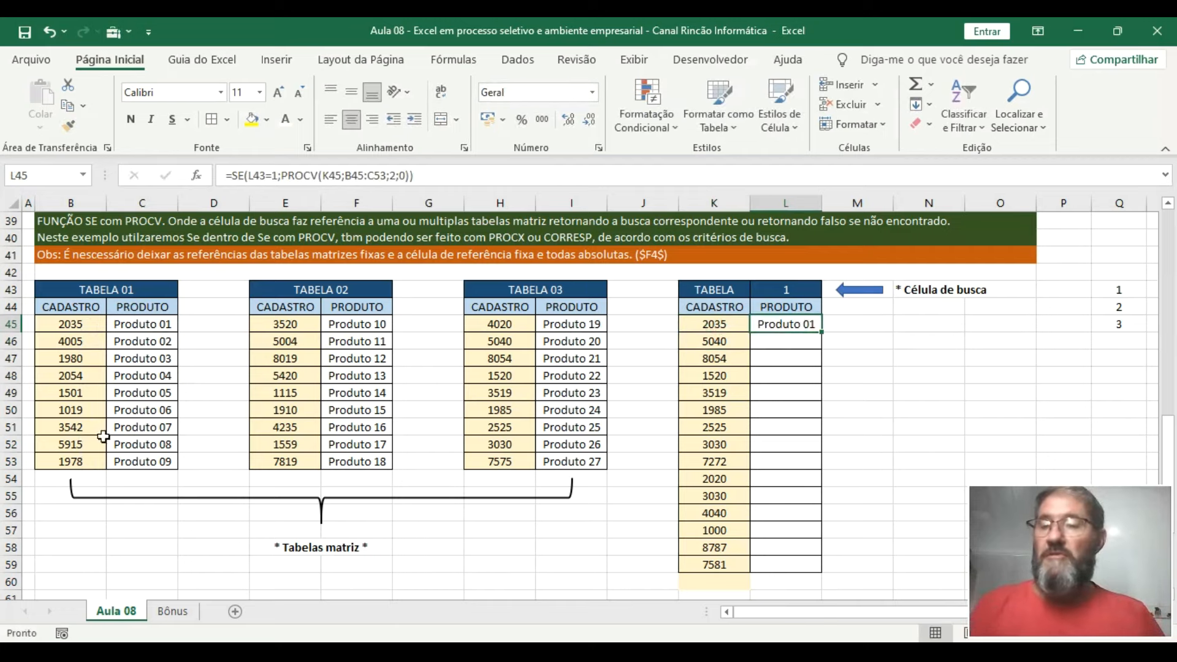
Test the lookup with code 5915 in K45, and undo both test code entries
click(84, 443)
click(739, 321)
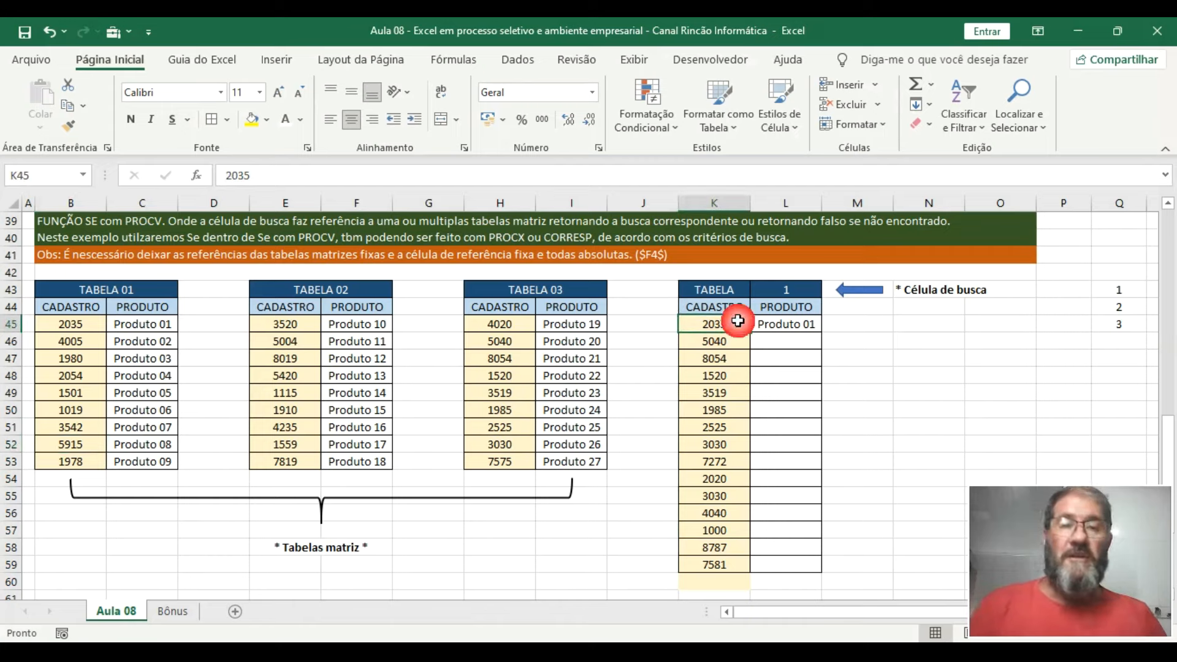
text(5915)
key(Return)
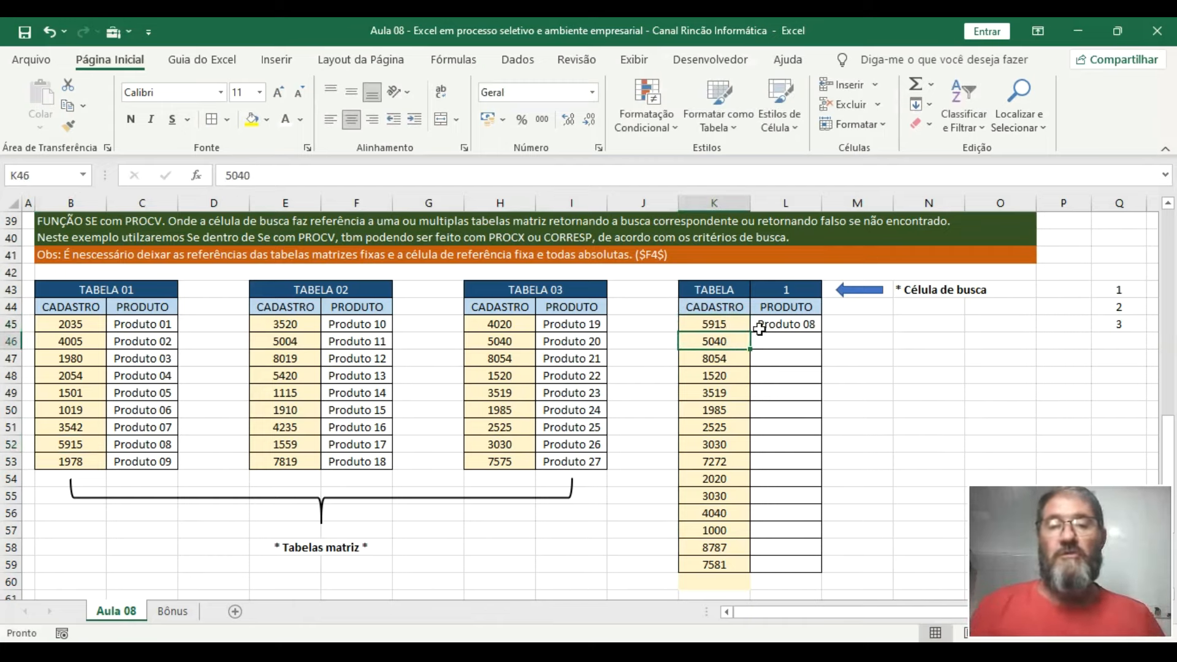
click(760, 329)
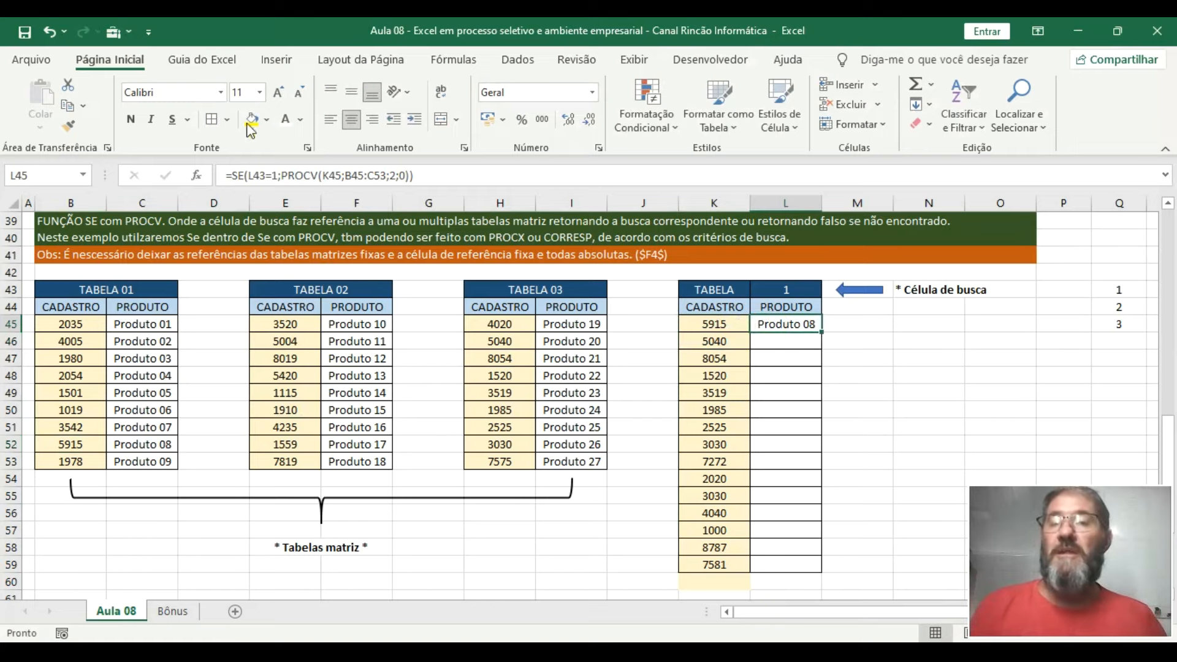
click(50, 31)
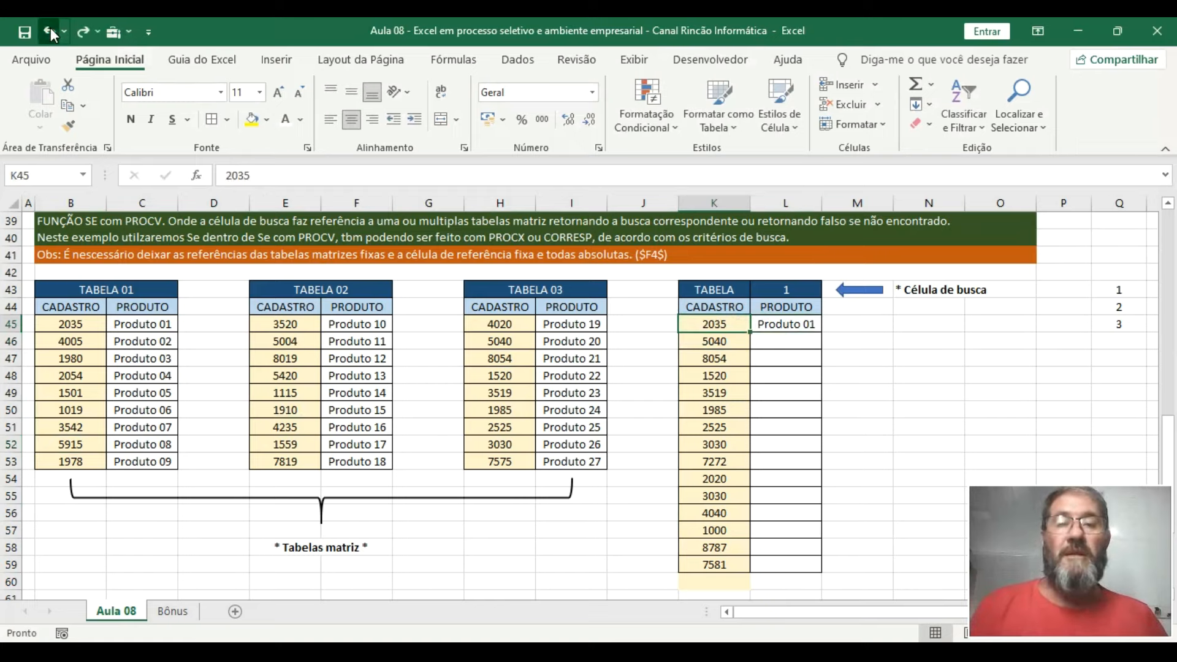
click(50, 30)
Extend the L45 formula with a second SE that has the logical test L43=2
click(795, 323)
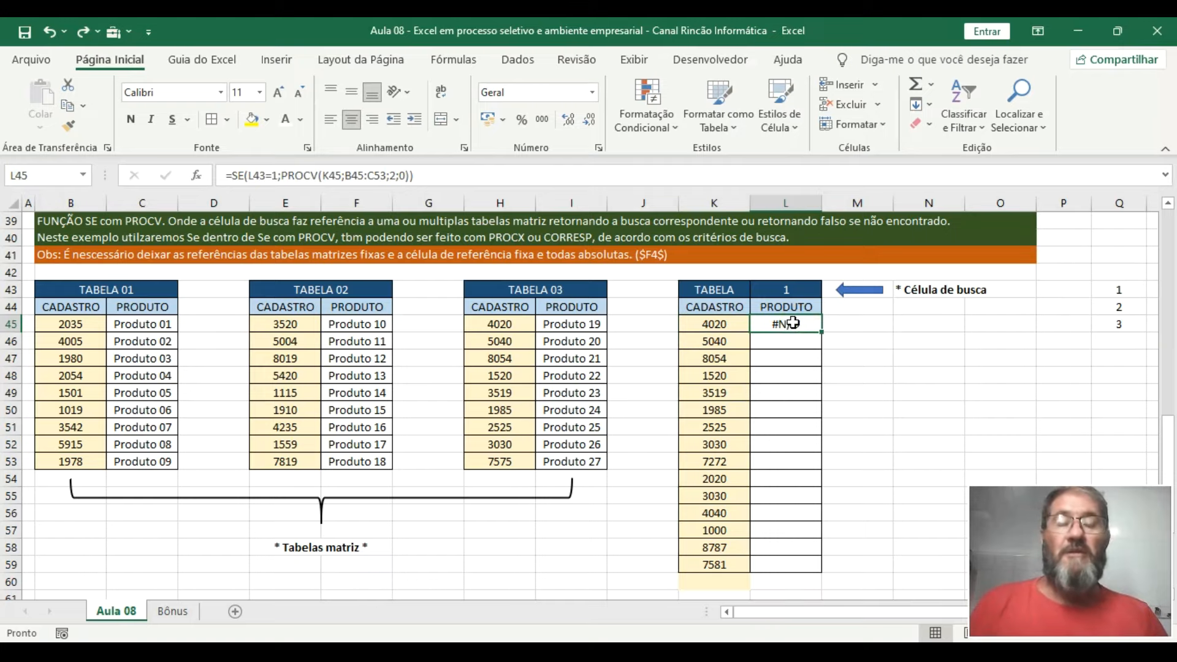
click(511, 183)
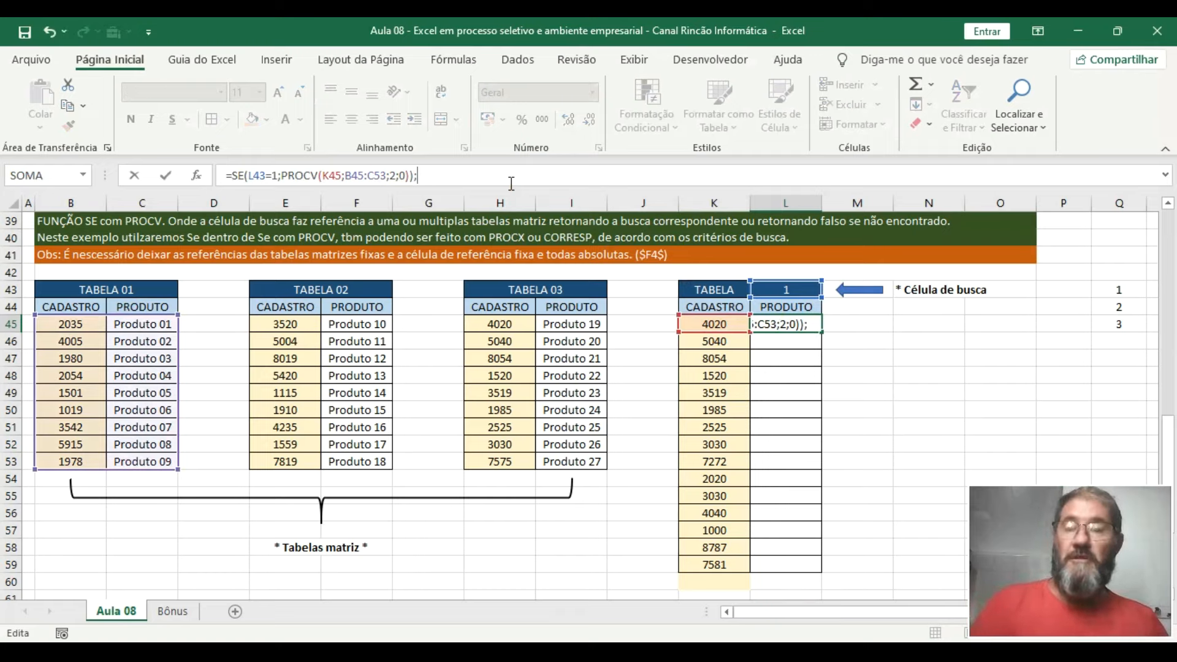
text(;SE)
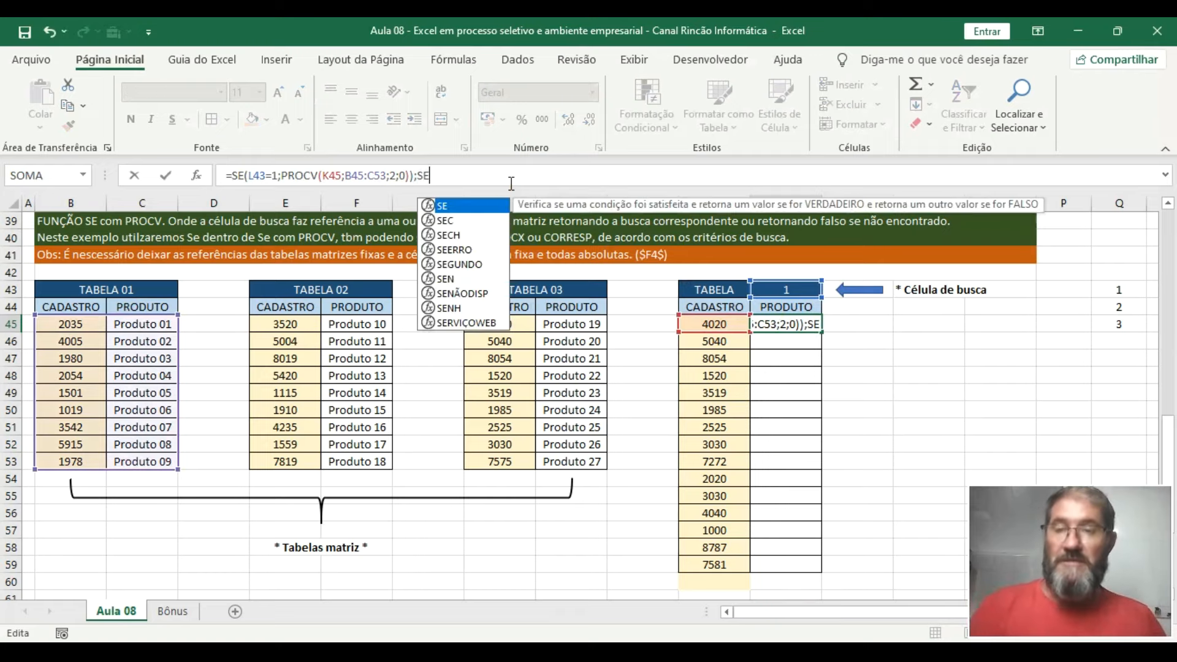
double_click(483, 207)
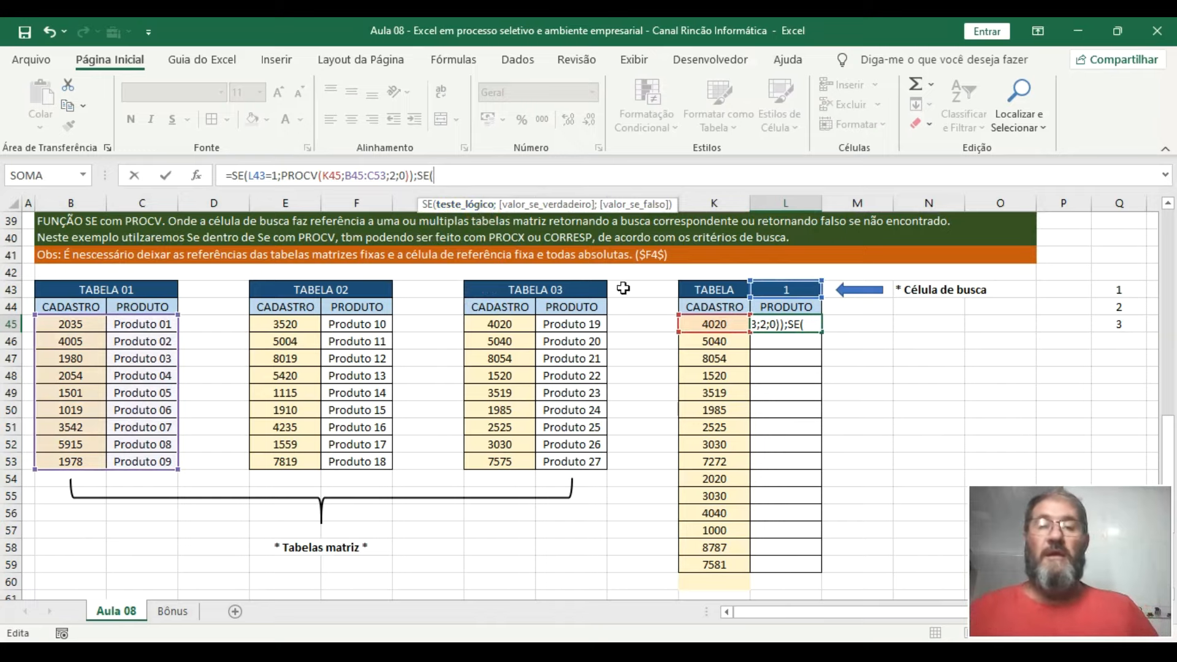
click(804, 292)
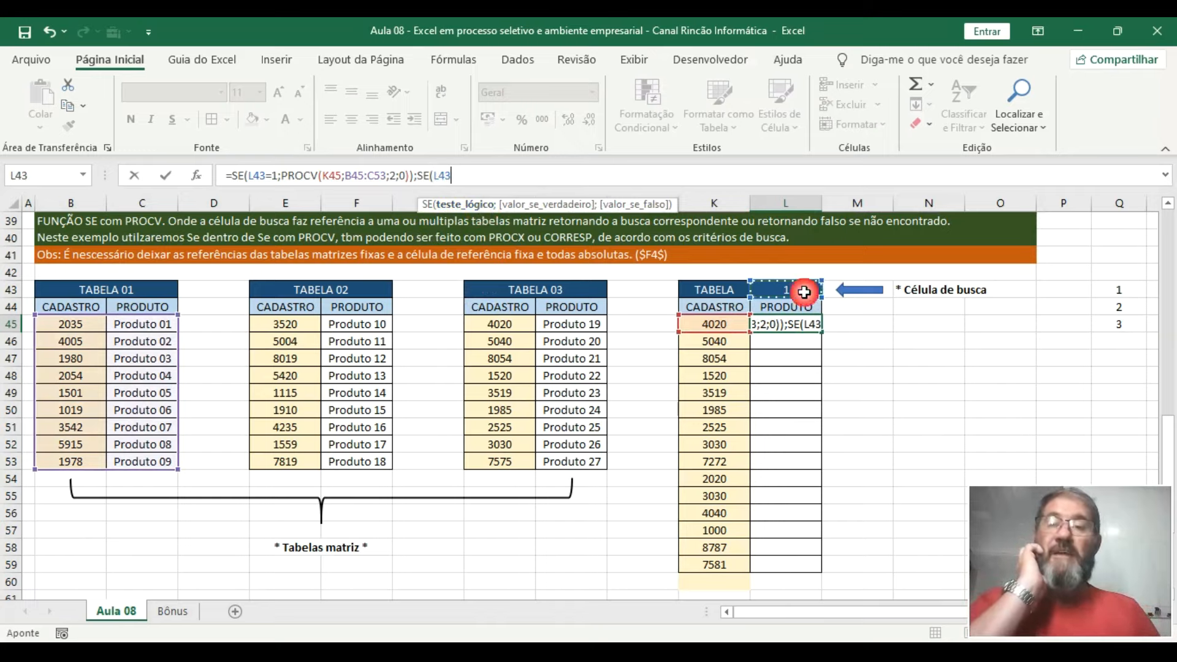
text(=)
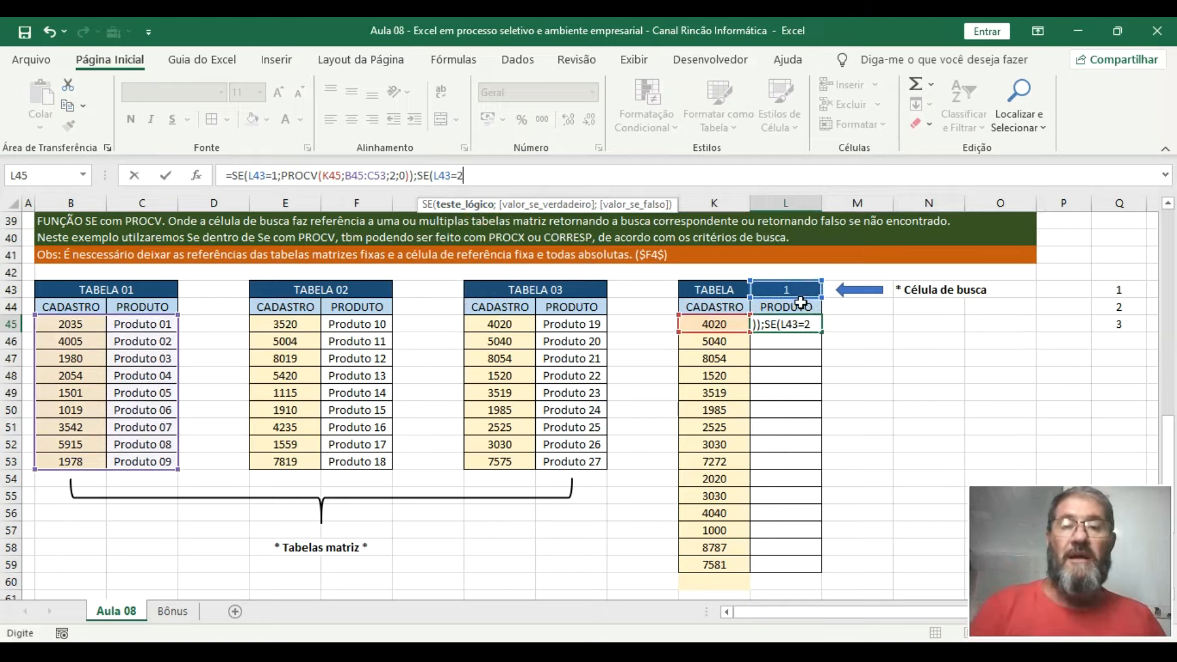
text(2;)
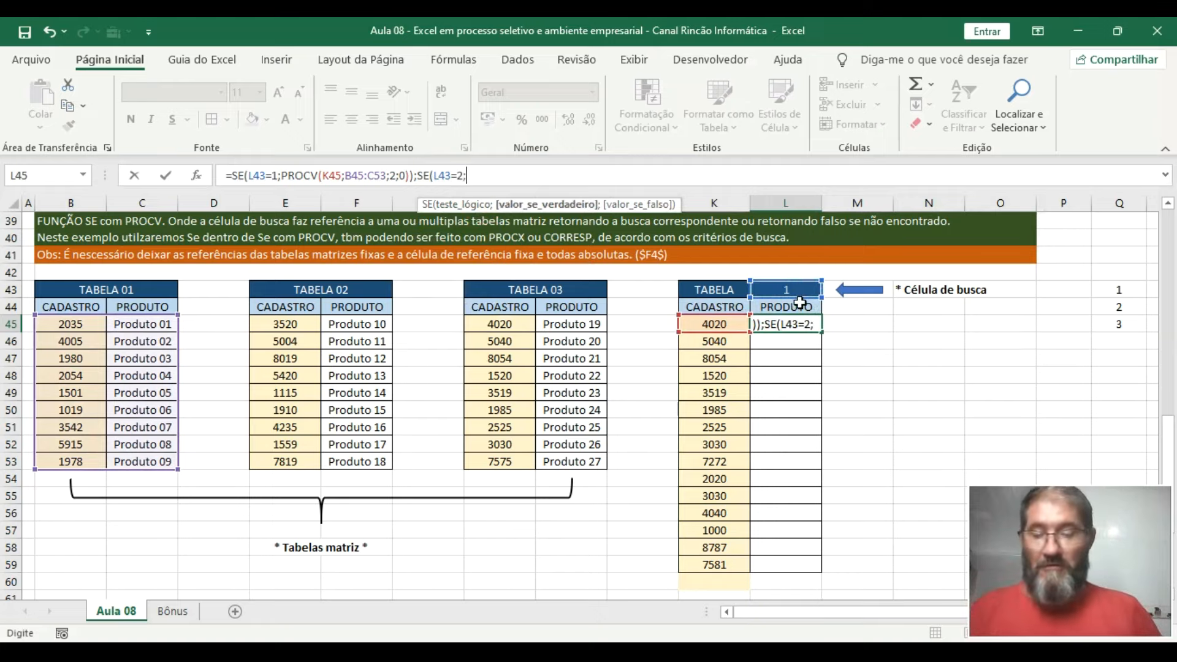
Nest a PROCV as the second SE's value-if-true in L45, with K45 as its lookup value
text(PROCV)
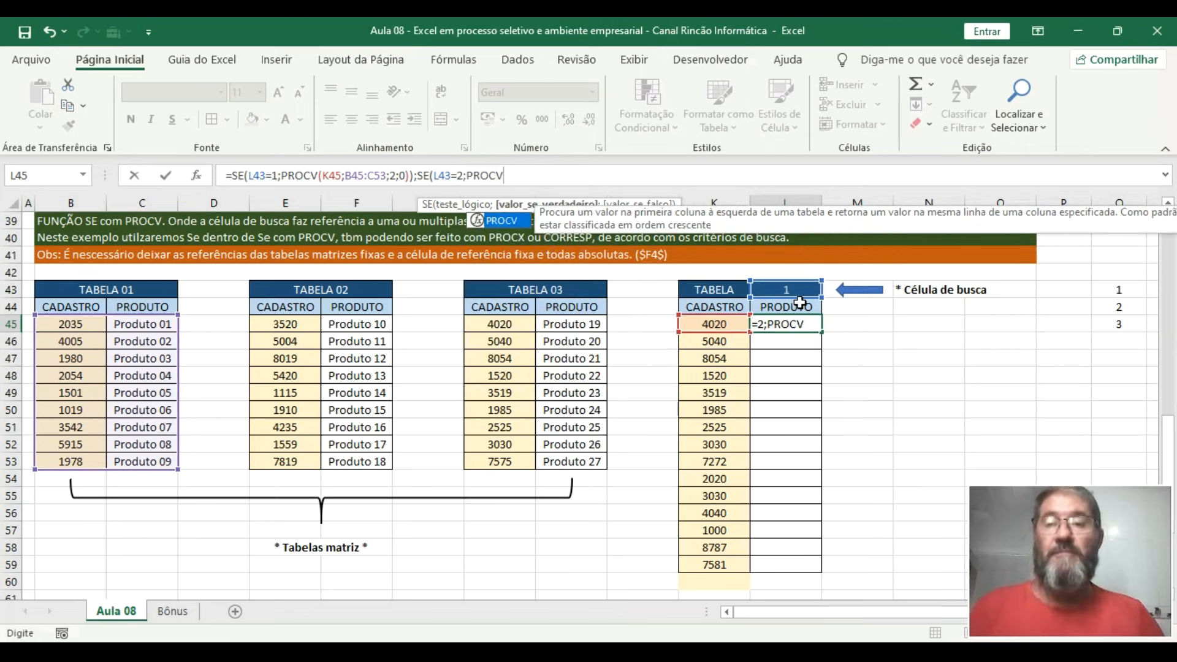
click(511, 224)
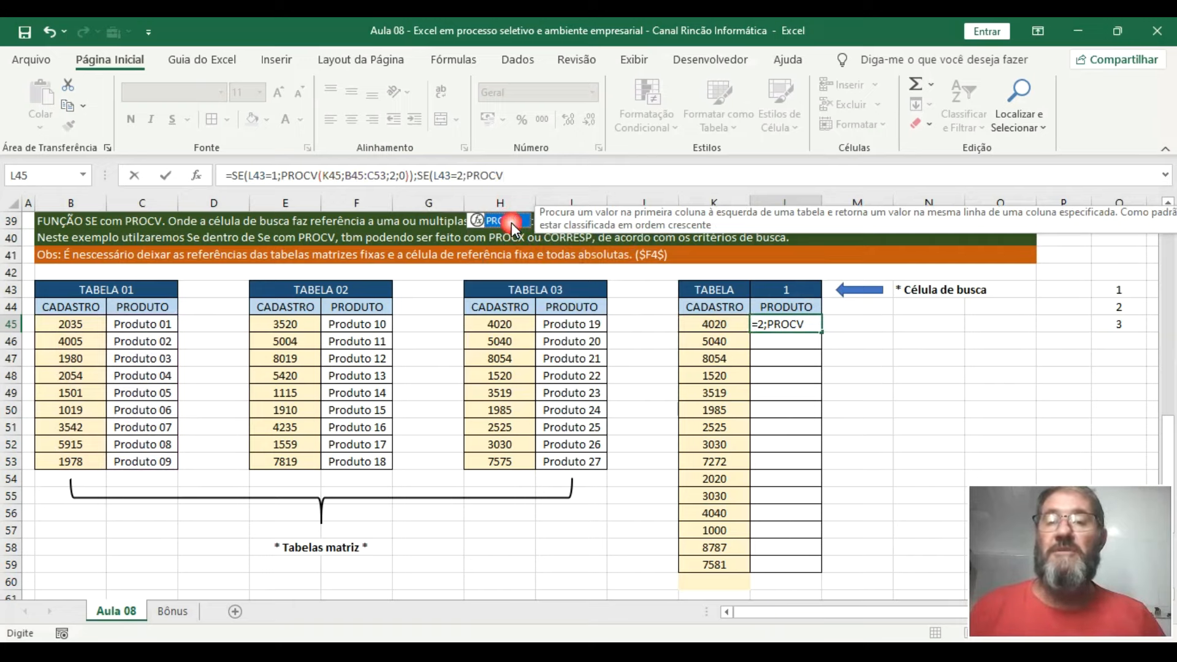
double_click(511, 222)
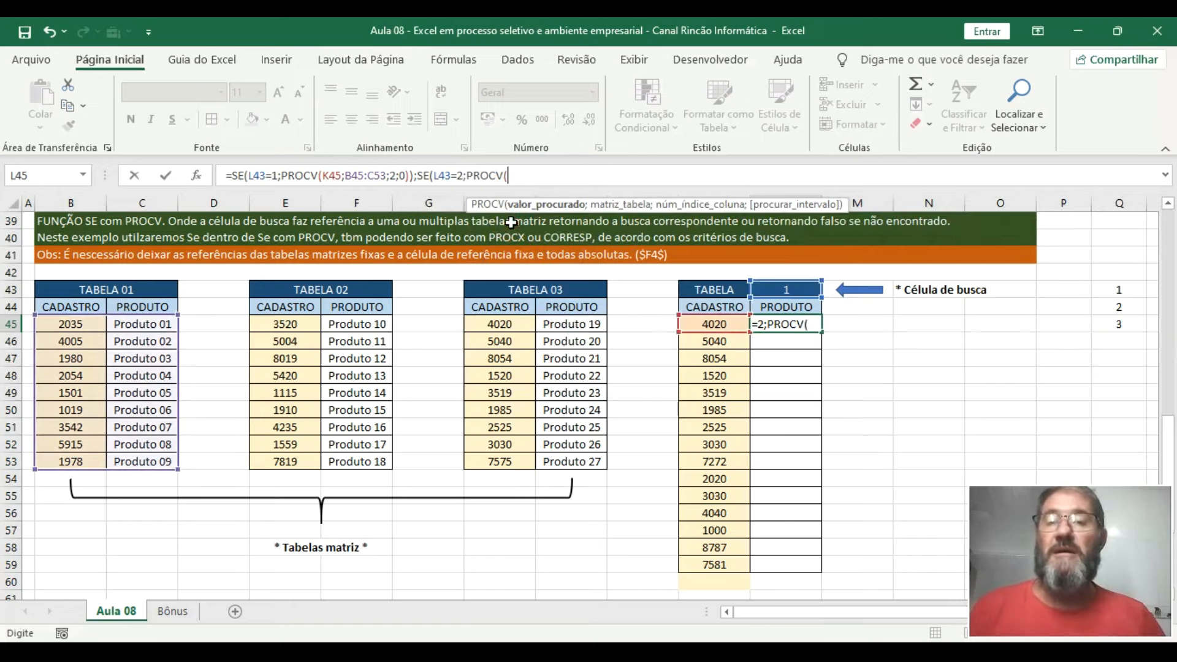
click(709, 322)
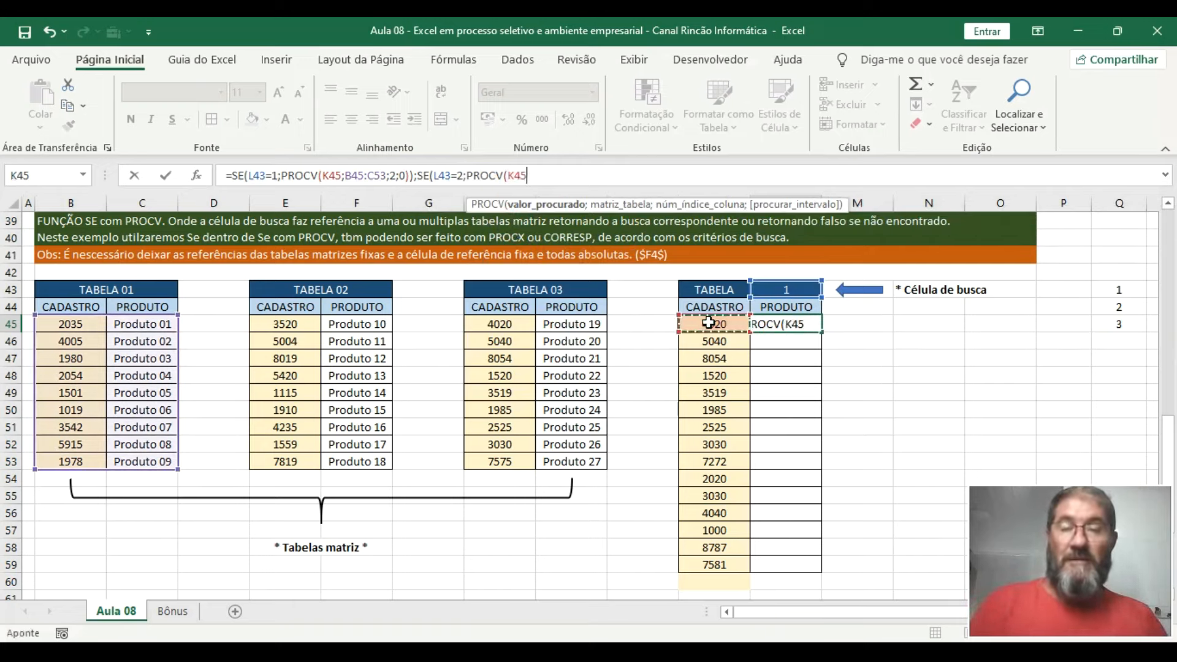
text(;)
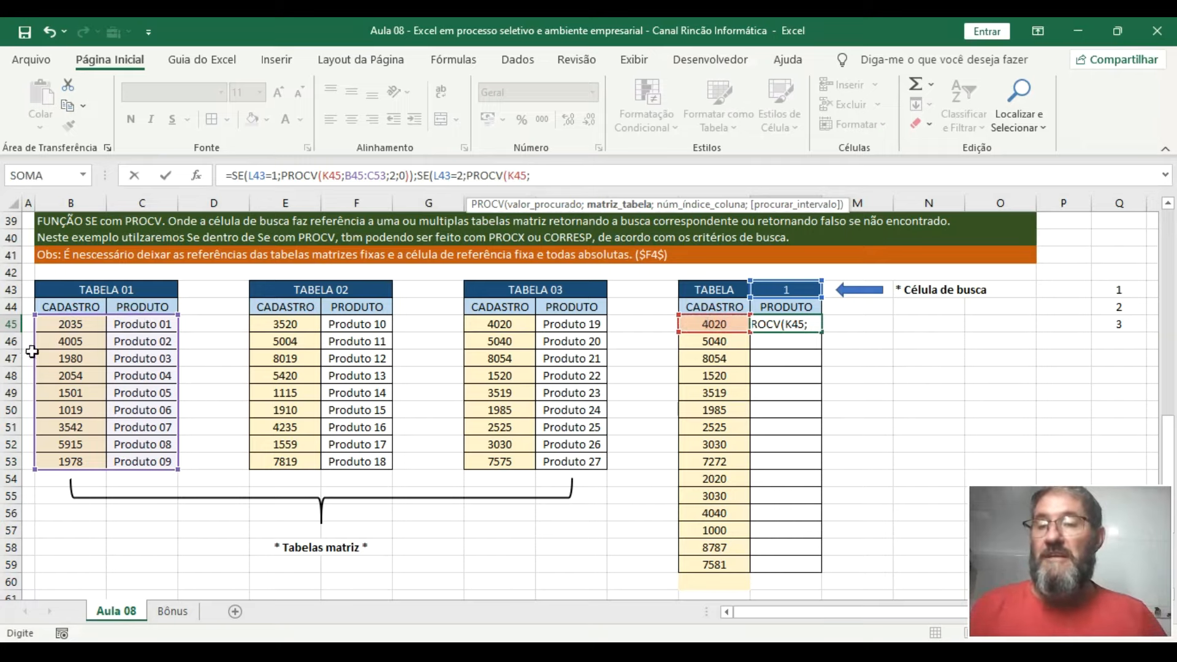
Complete the second PROCV with TABELA 02's range E45:F53, column index 2 and match type 0
click(281, 325)
drag(281, 326, 370, 457)
text(;)
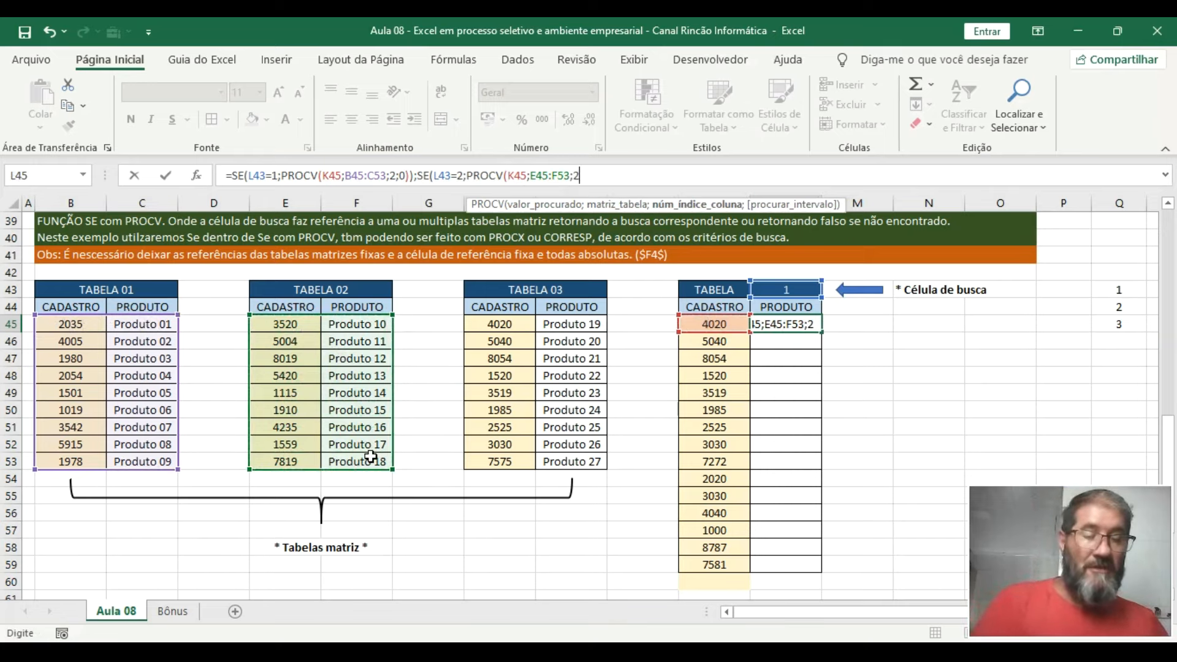
text(2;0)
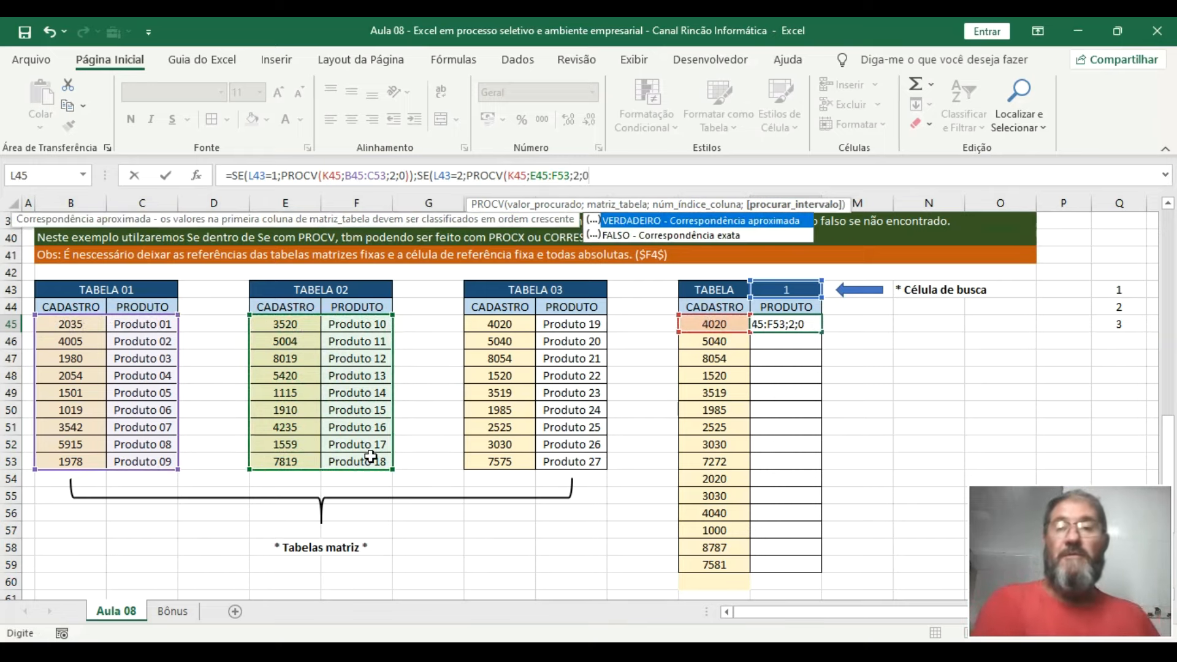
text())
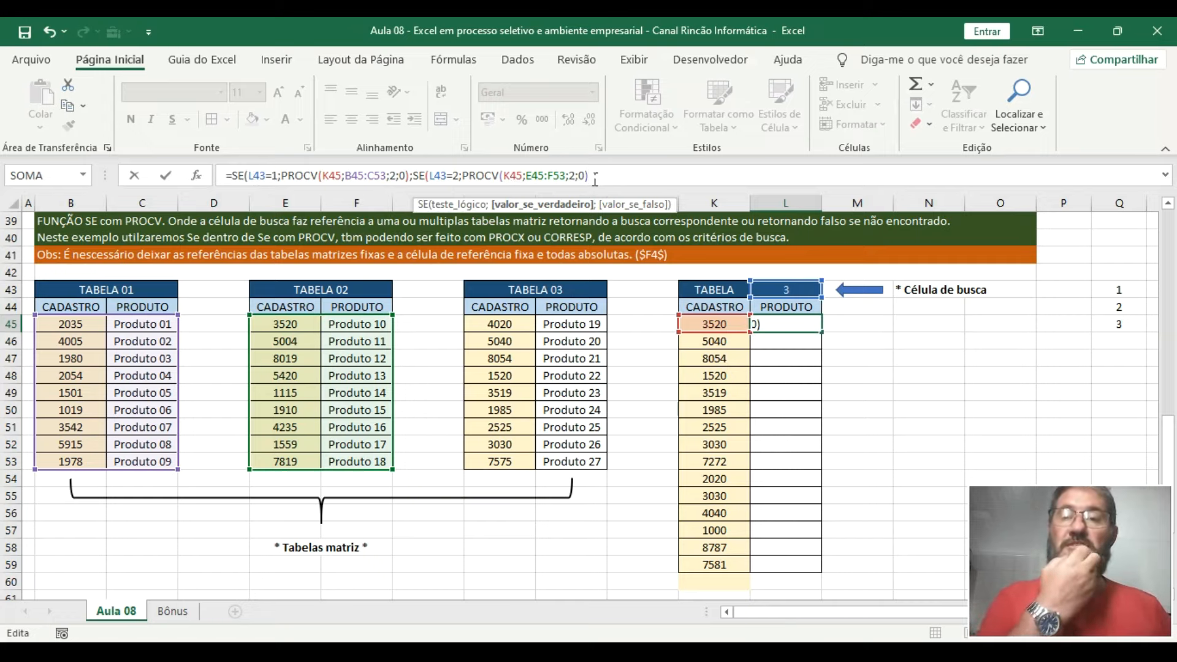
Nest a third PROCV as the second SE's value-if-false in L45, with K45 as its lookup value
text(;)
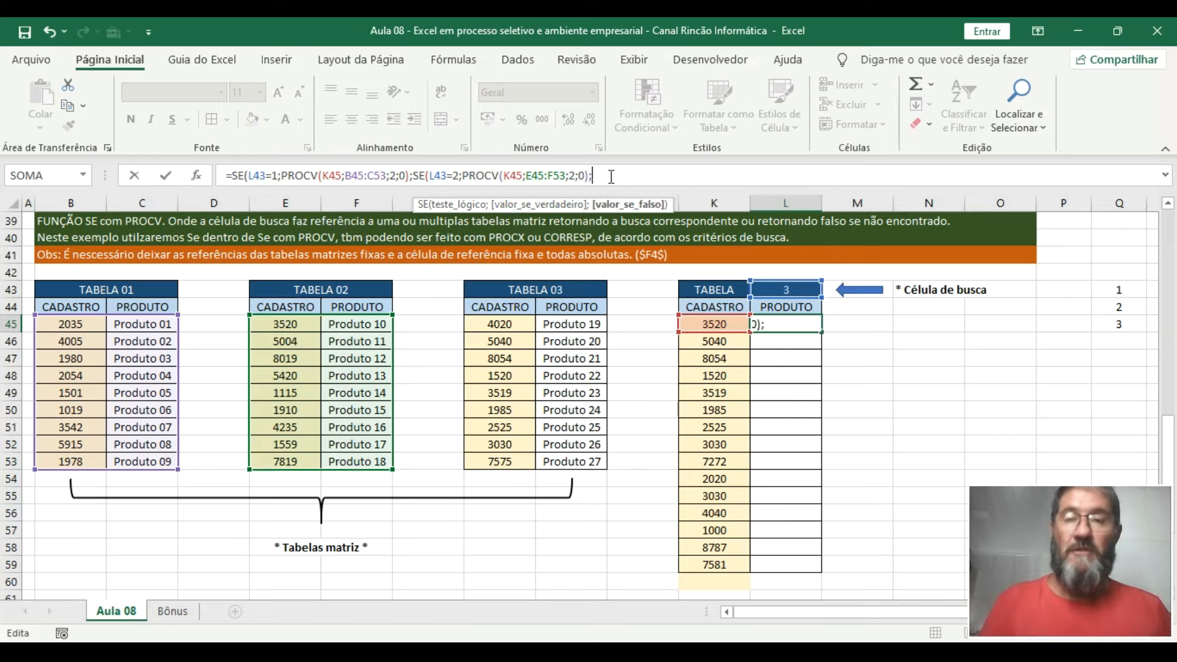
text(PROCV)
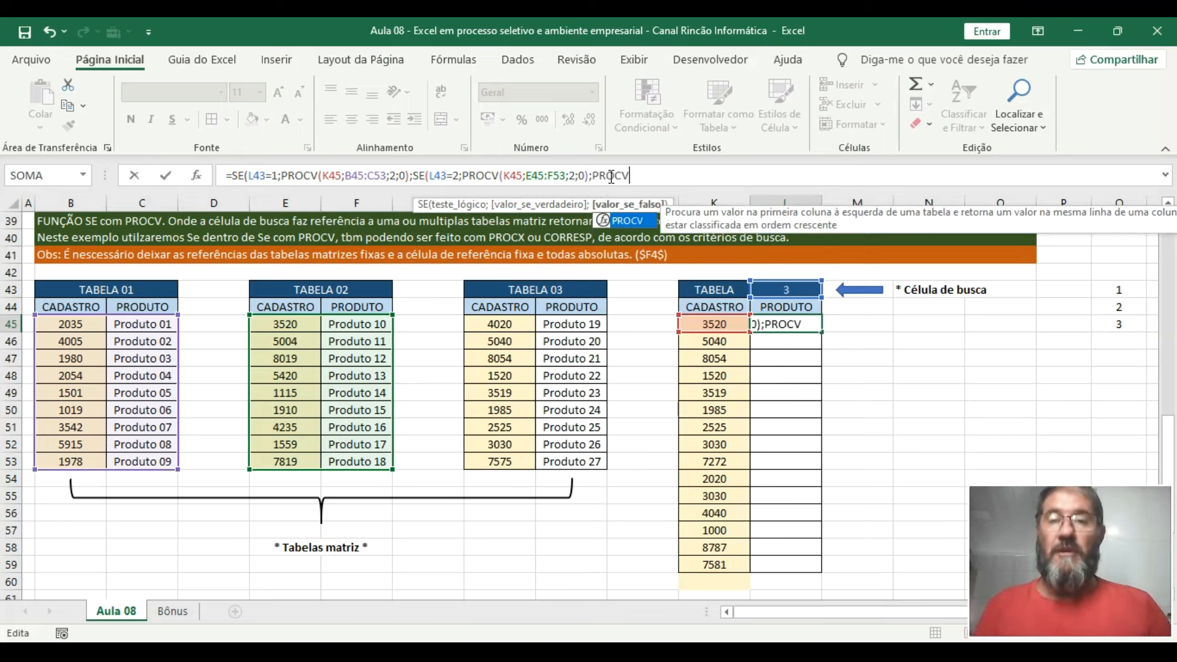
double_click(630, 220)
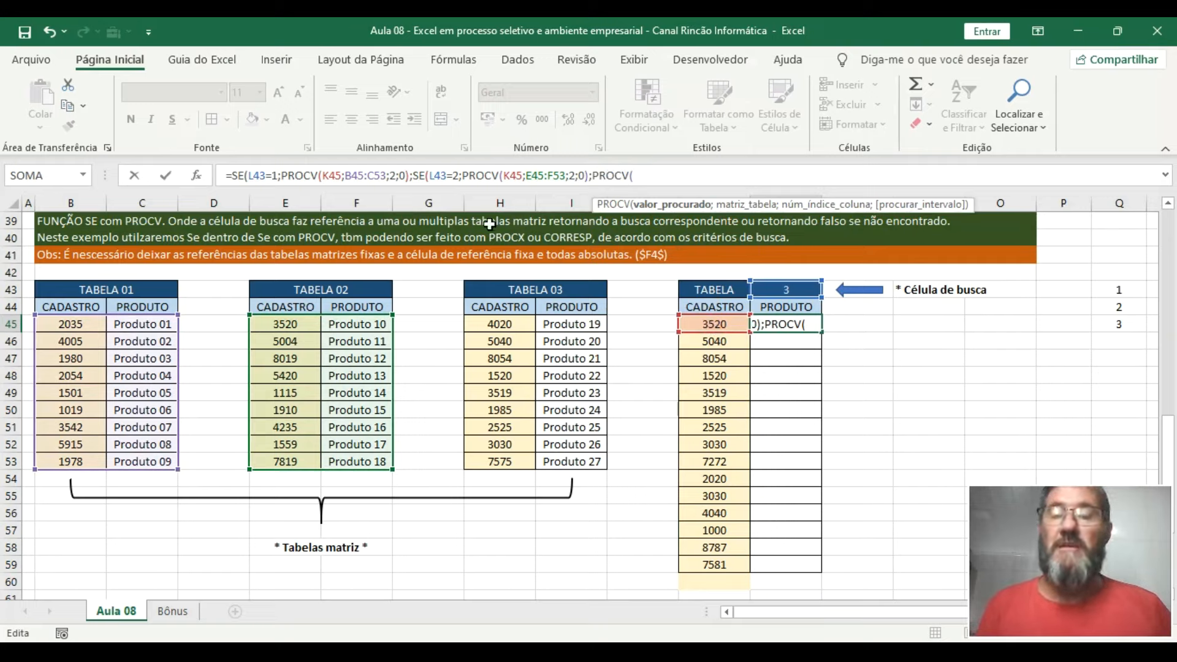
click(712, 322)
text(;)
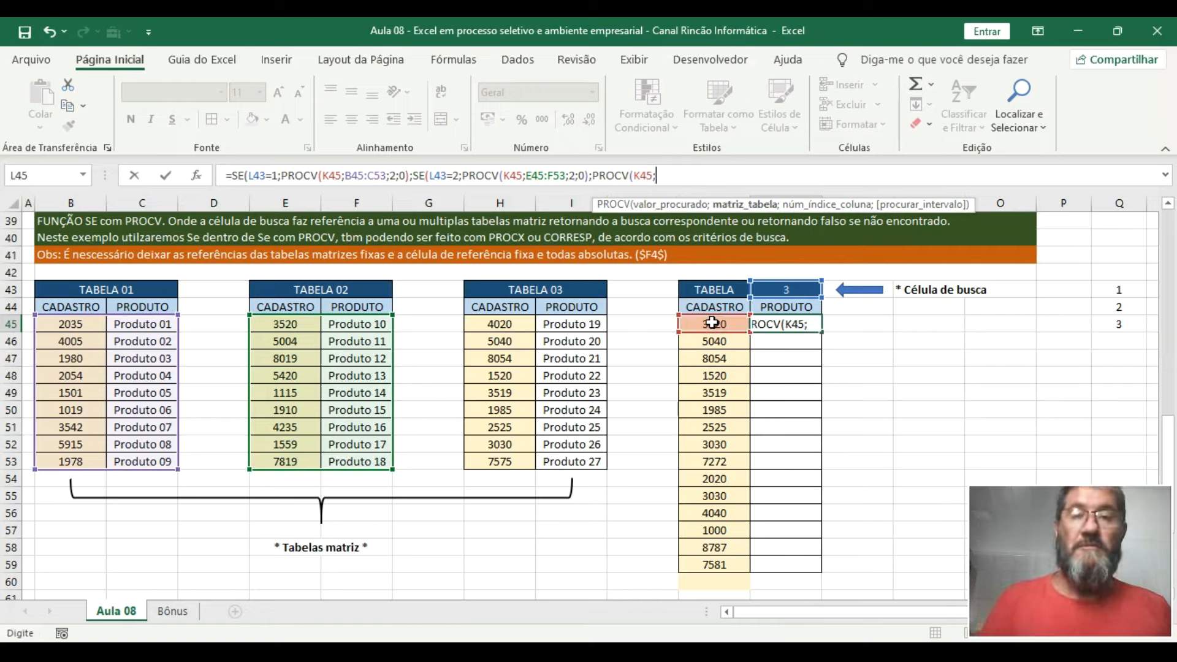
Complete the third PROCV with TABELA 03's range H45:I53, column index 2 and match type 0, and accept the proposed formula correction
drag(530, 325, 576, 460)
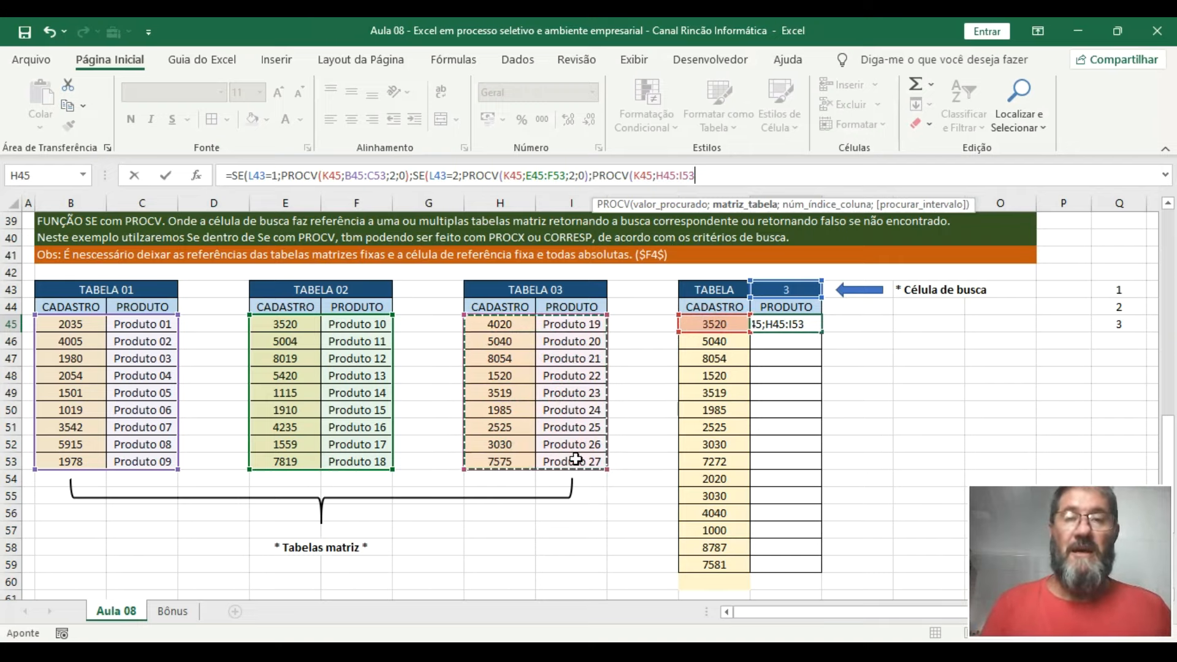
text(;2)
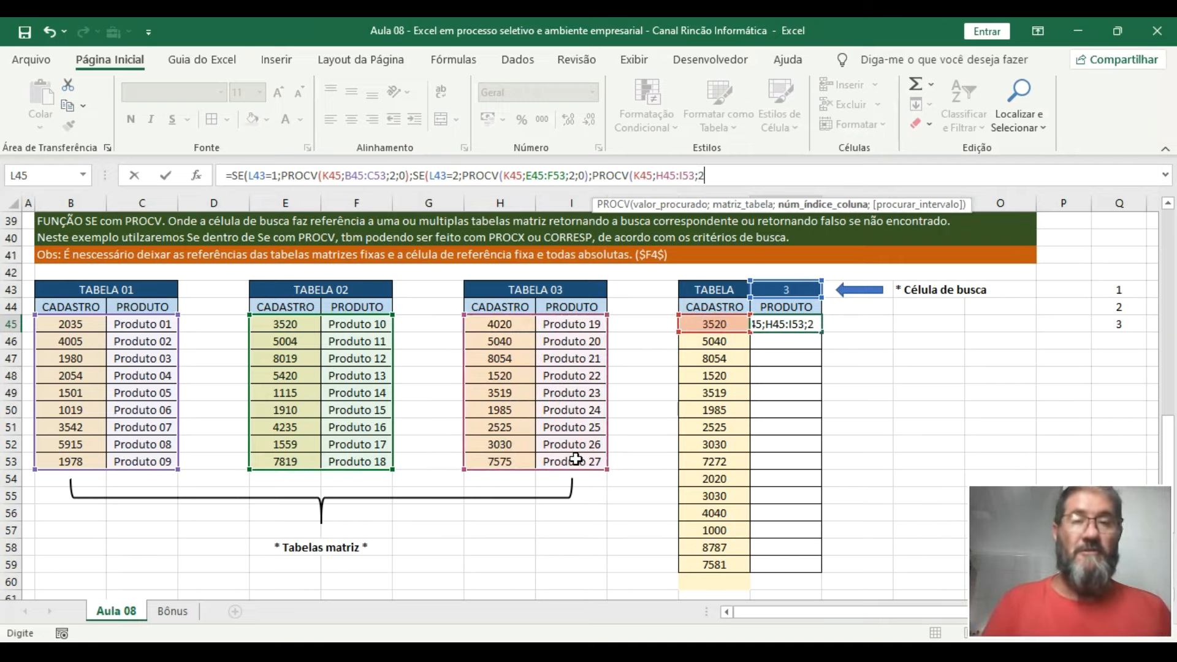
text(;0)
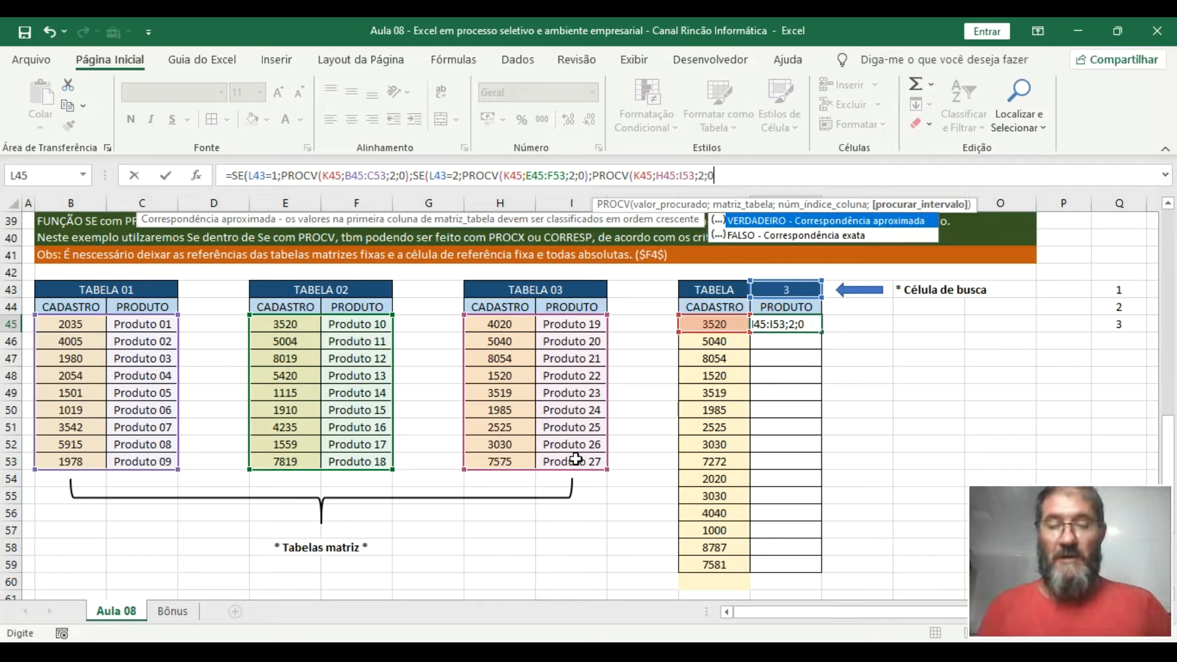
text())))
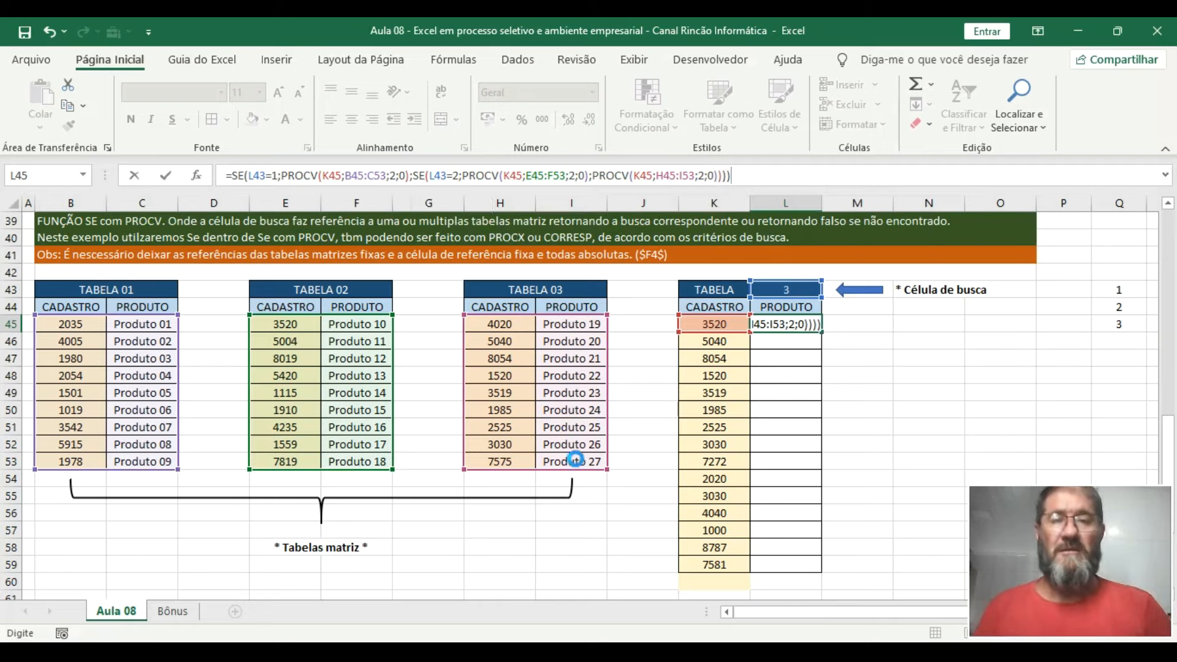
click(574, 460)
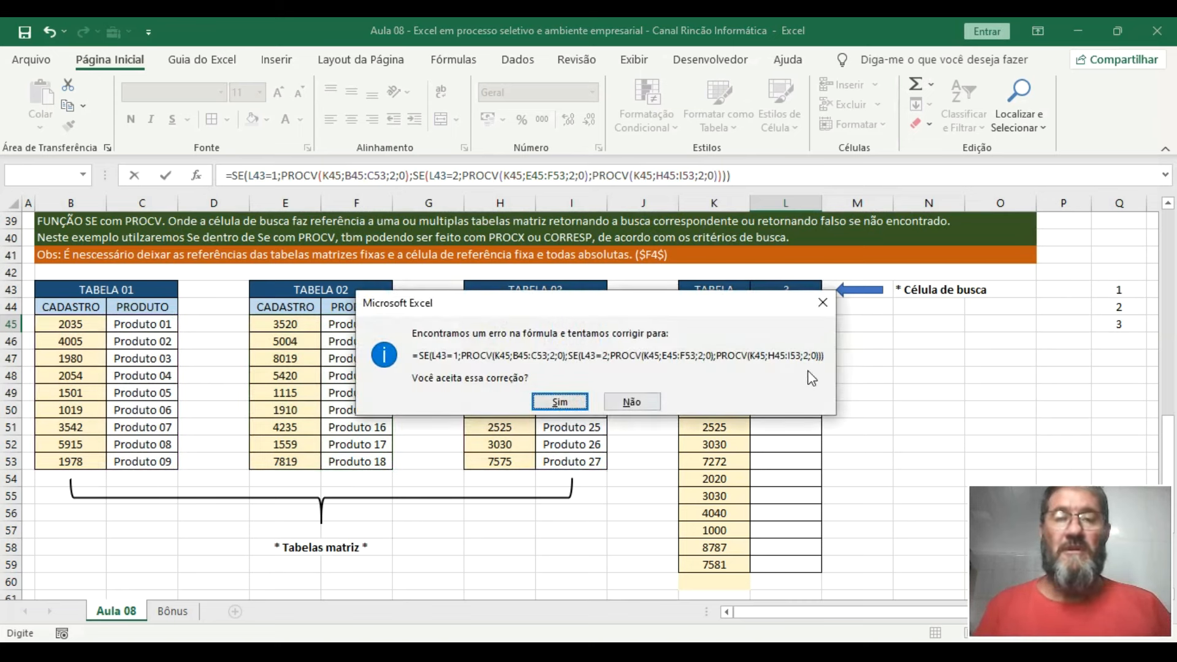
click(578, 400)
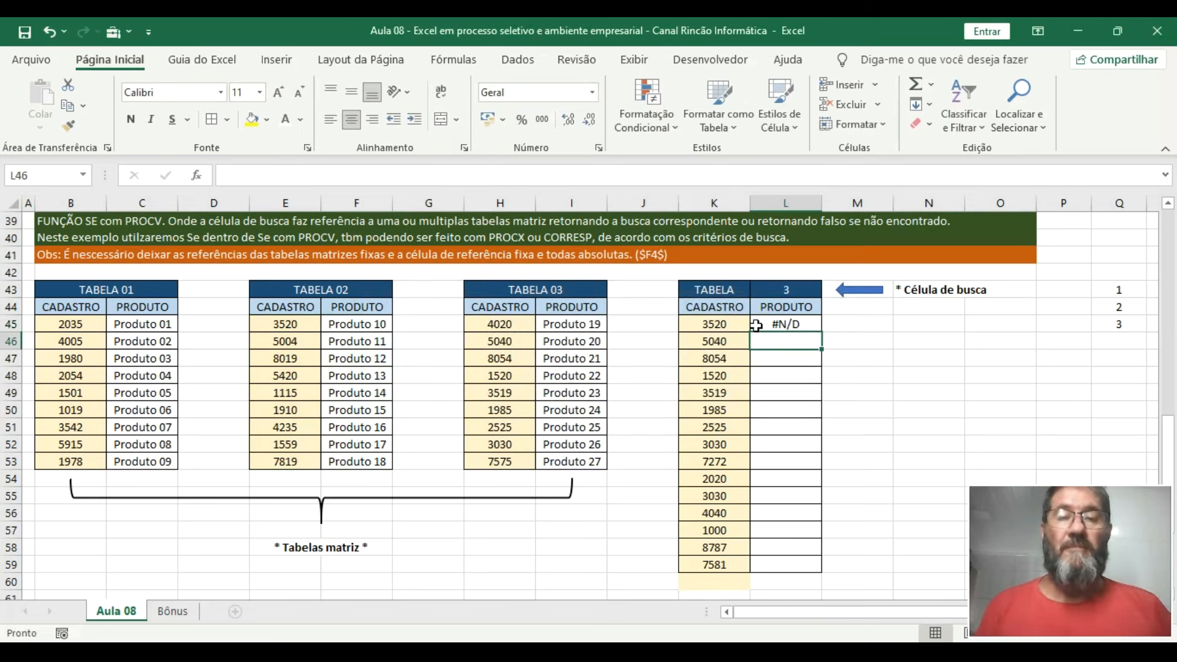
click(760, 323)
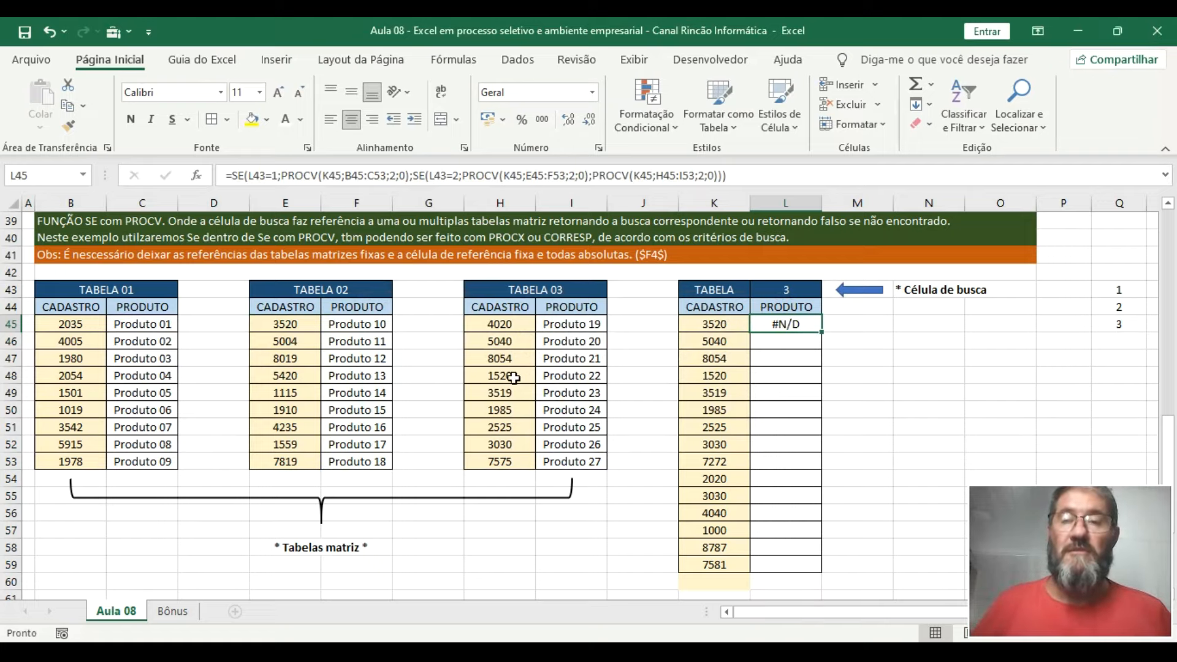
Test the finished L45 formula with code 4020 in K45, and undo the test entry
click(712, 324)
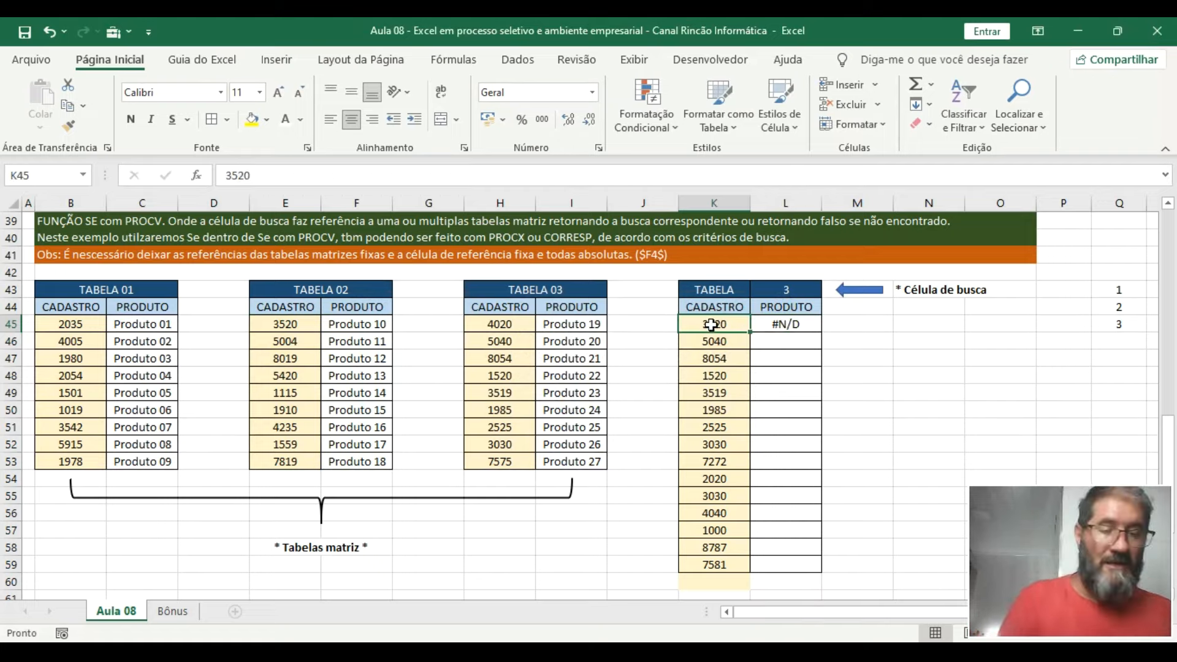
text(4020)
key(Return)
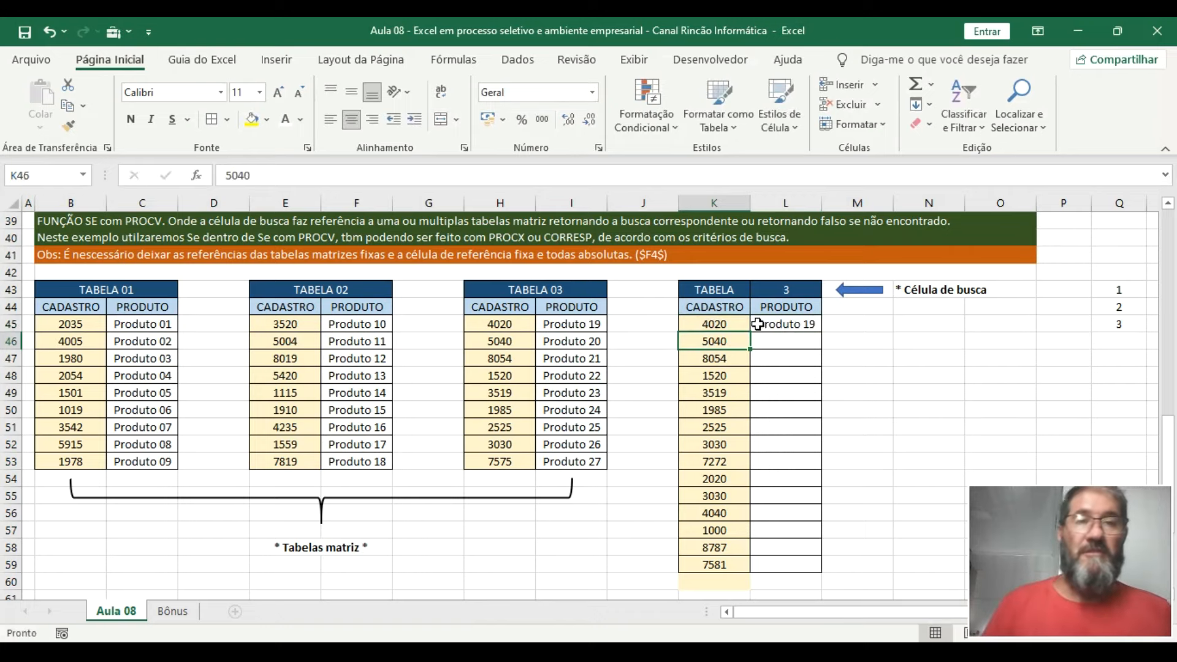
key(ctrl+z)
click(793, 325)
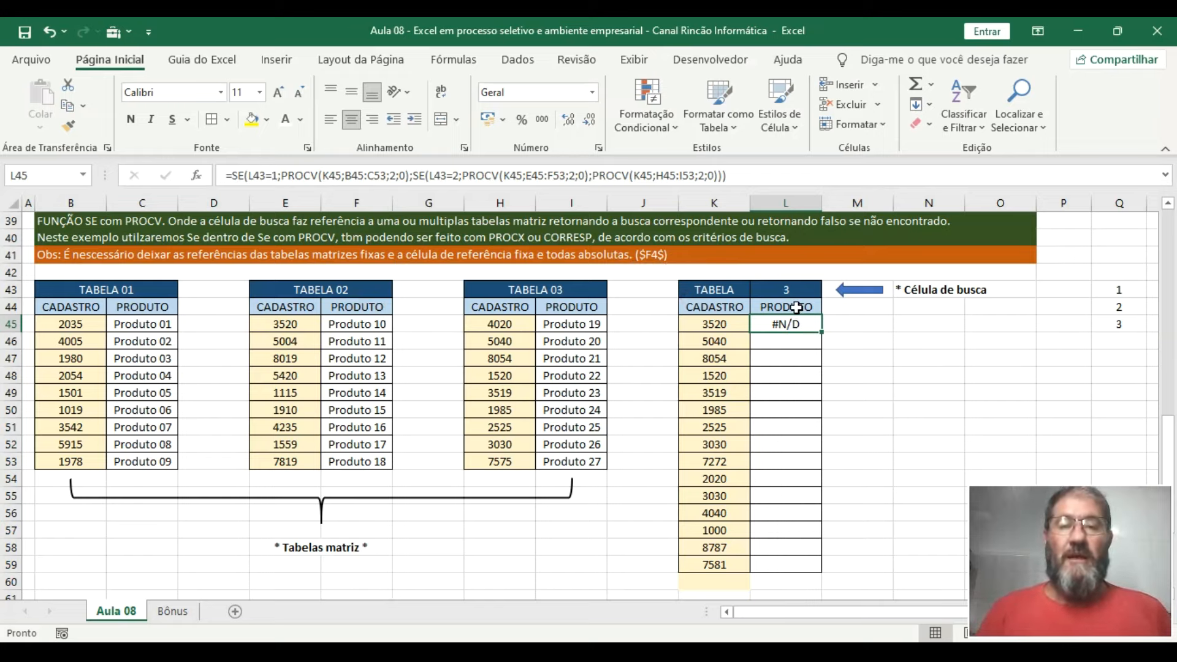
Test code 3520 against other matrix tables by switching the table number in L43 to 2 and to 1
click(734, 324)
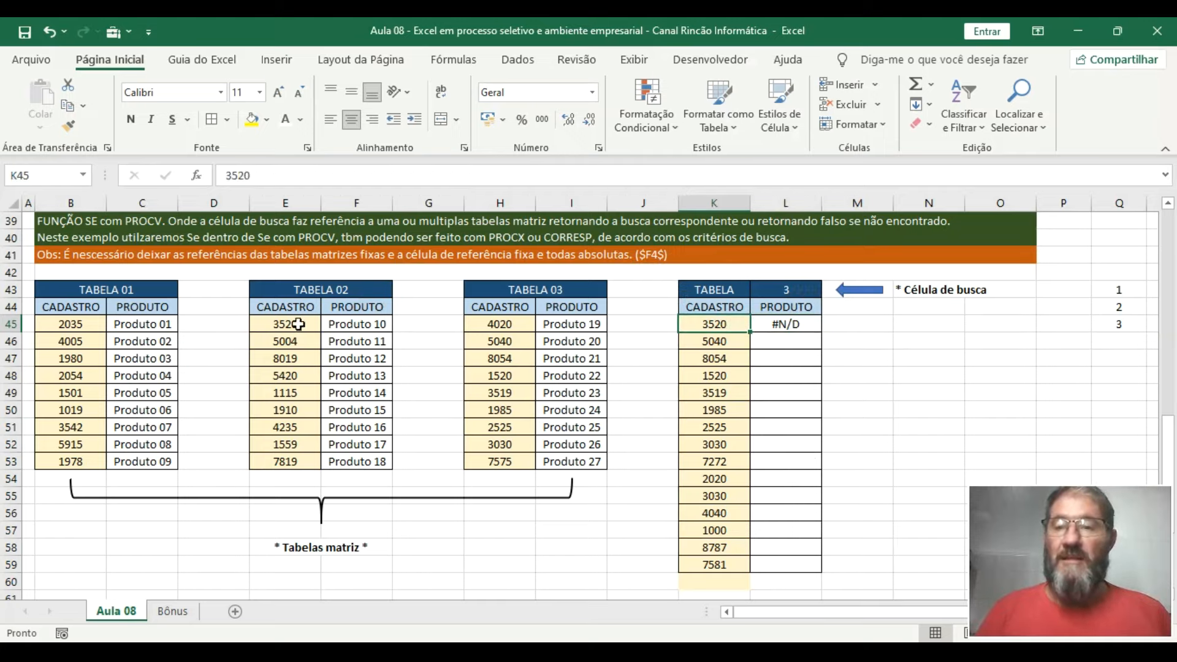
click(821, 294)
click(828, 290)
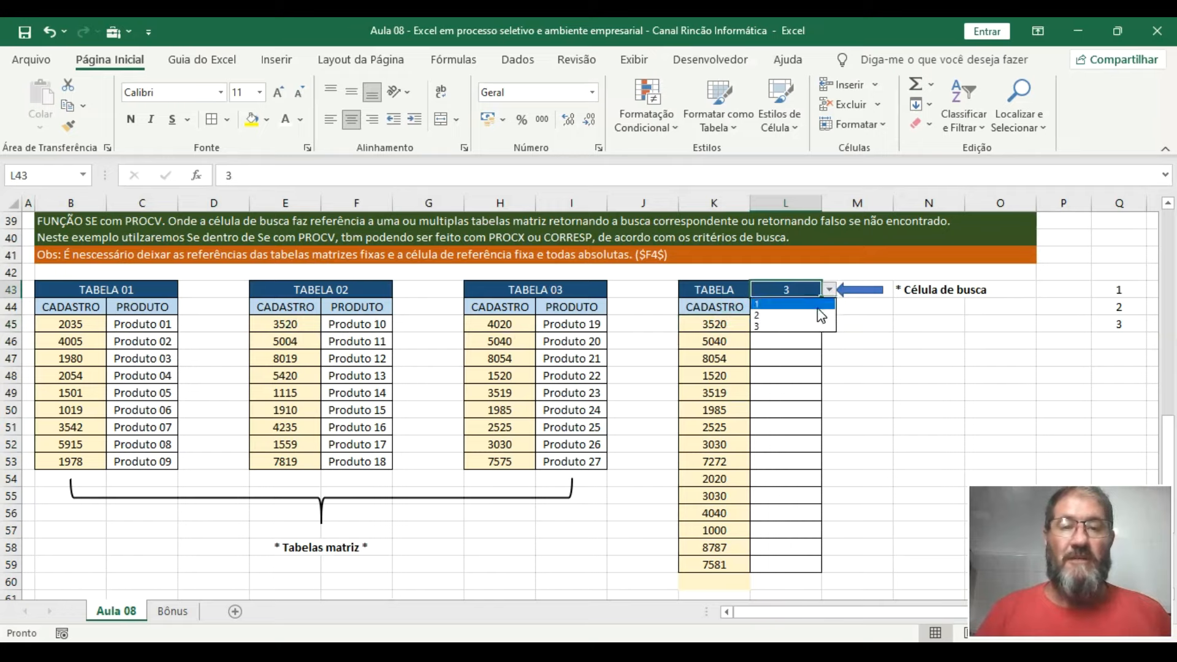
click(819, 314)
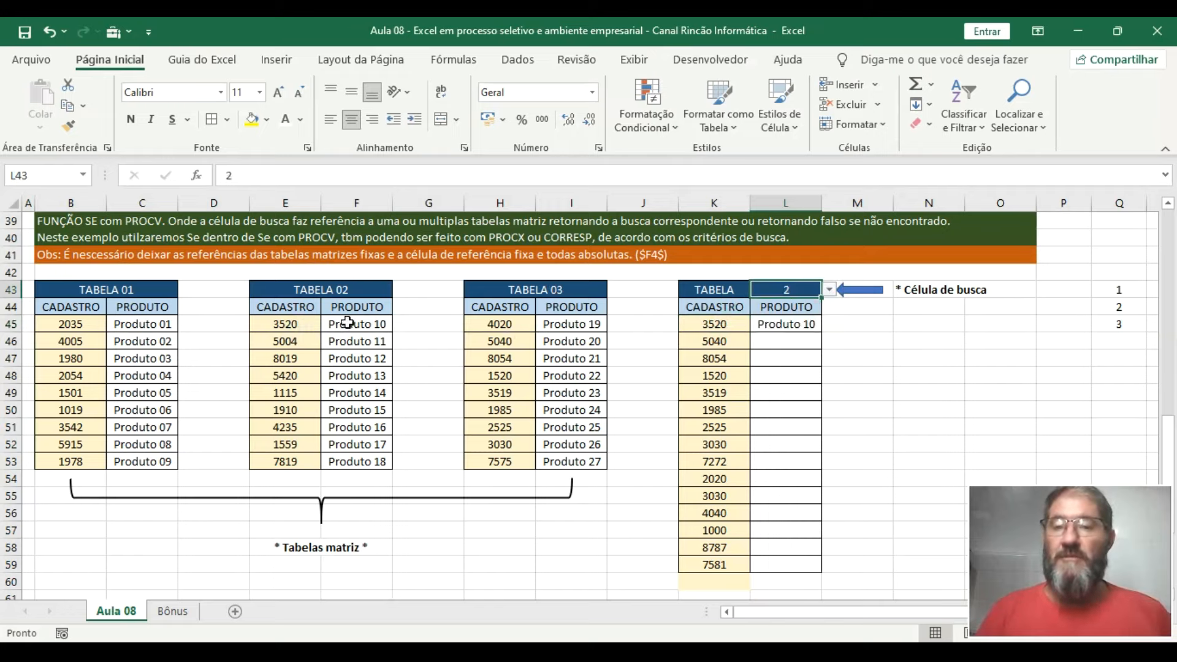
click(828, 289)
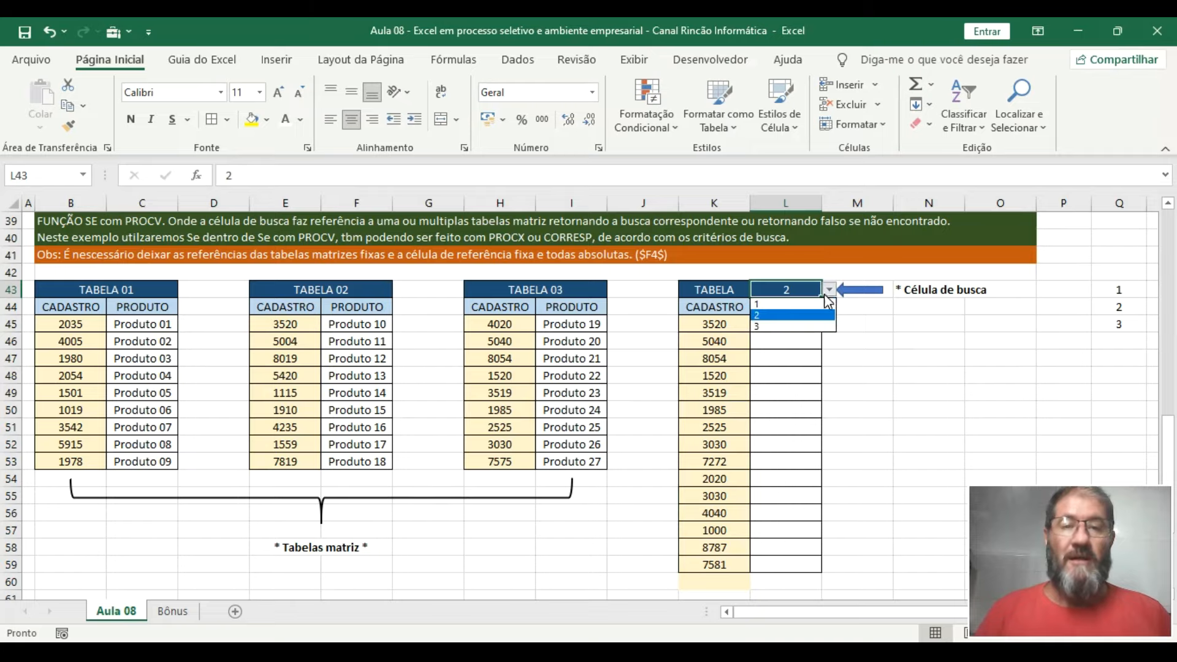
click(818, 298)
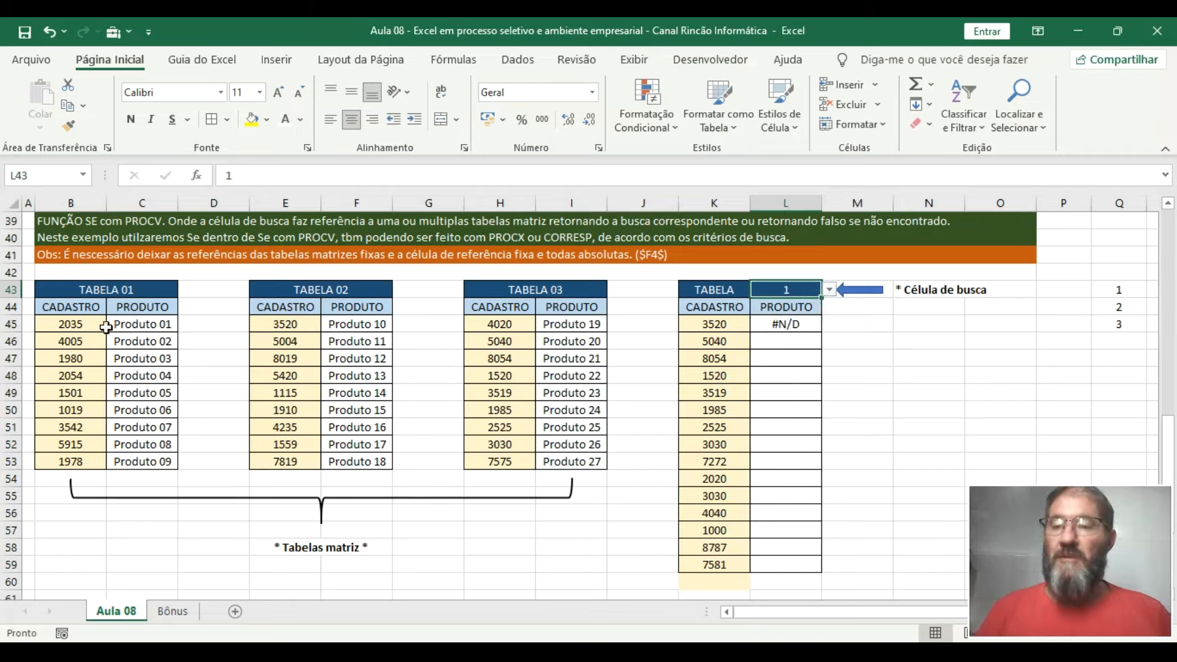
Test the TABELA 01 lookup with code 2035 in K45, and undo the test entry
click(714, 324)
text(2)
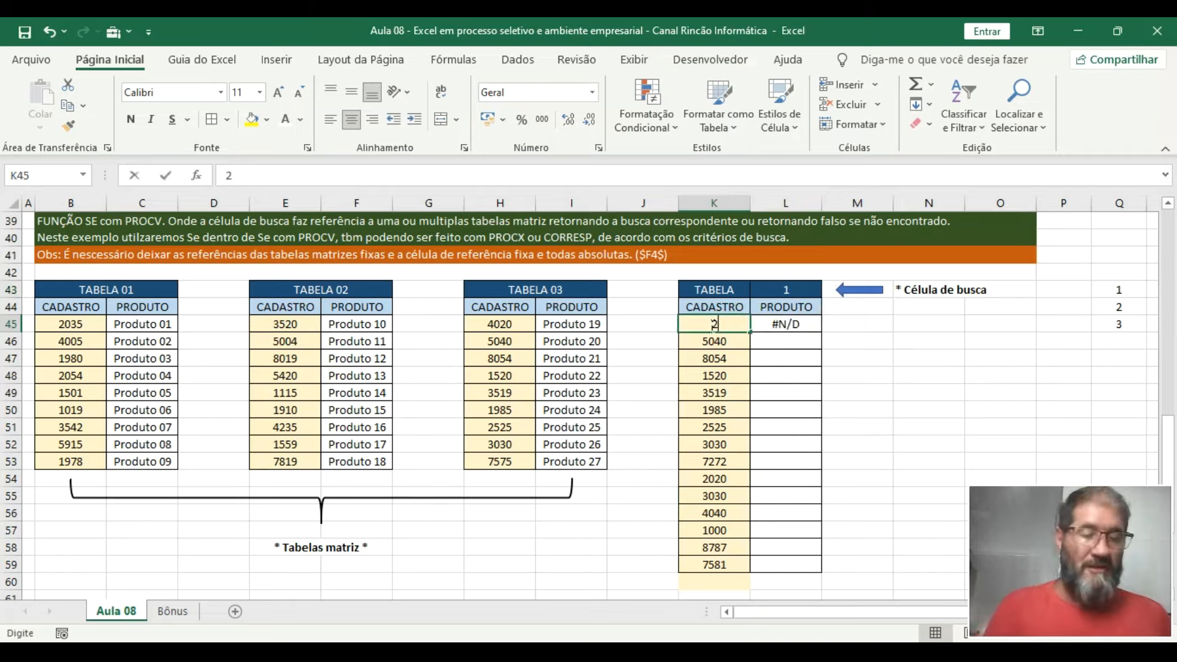
text(035)
key(Return)
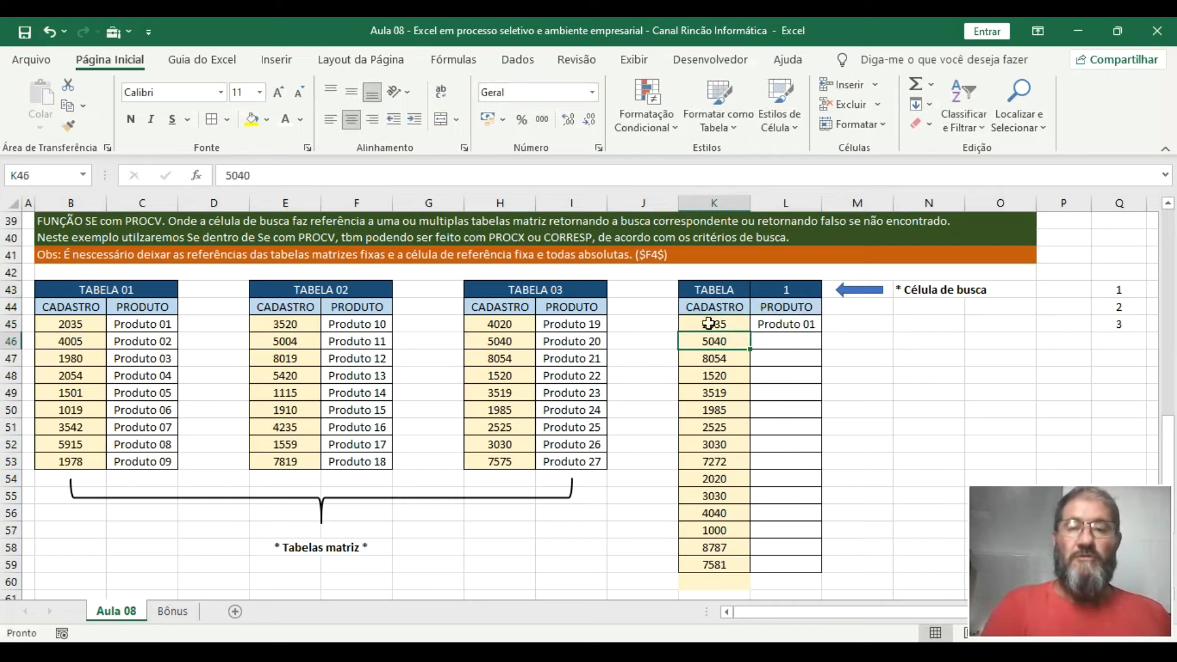
click(49, 31)
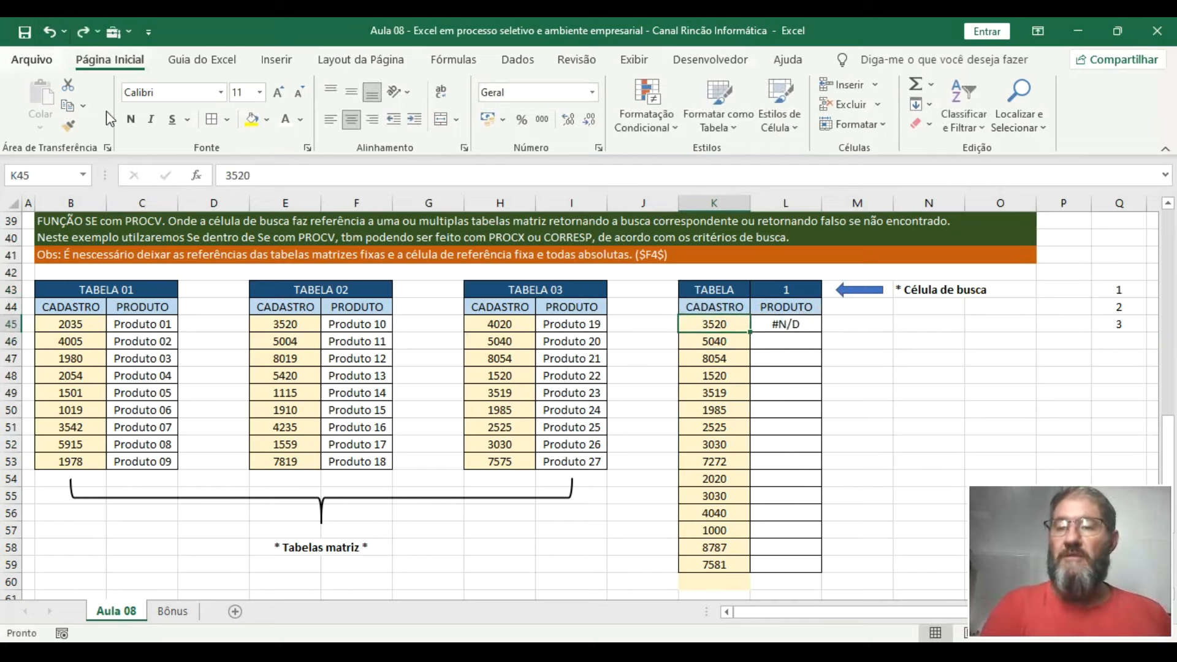
Test the TABELA 03 lookup with L43 set to 3 and code 4020 in K45, and undo the code entry
click(838, 289)
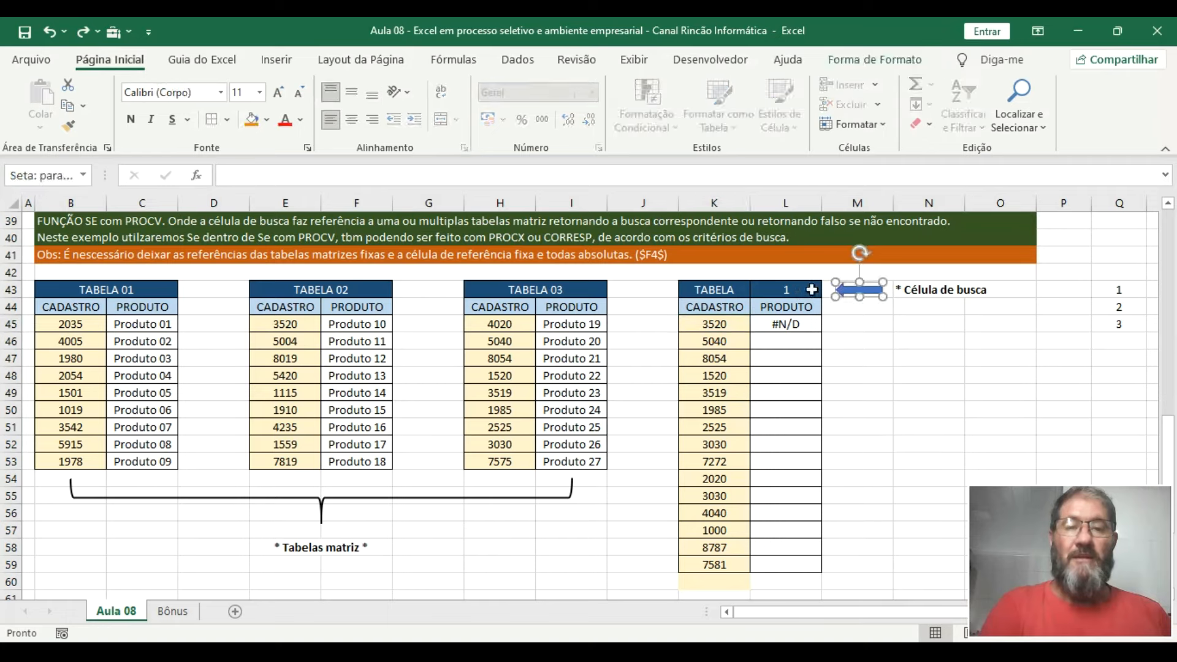
click(811, 289)
click(828, 289)
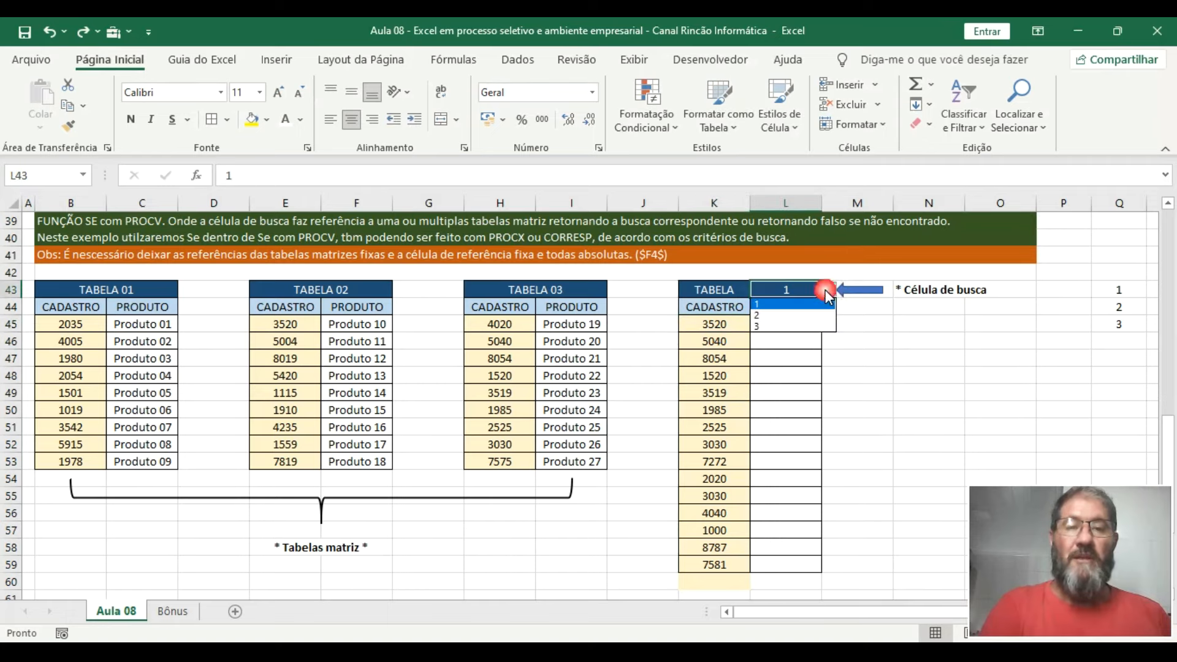
click(810, 330)
click(713, 328)
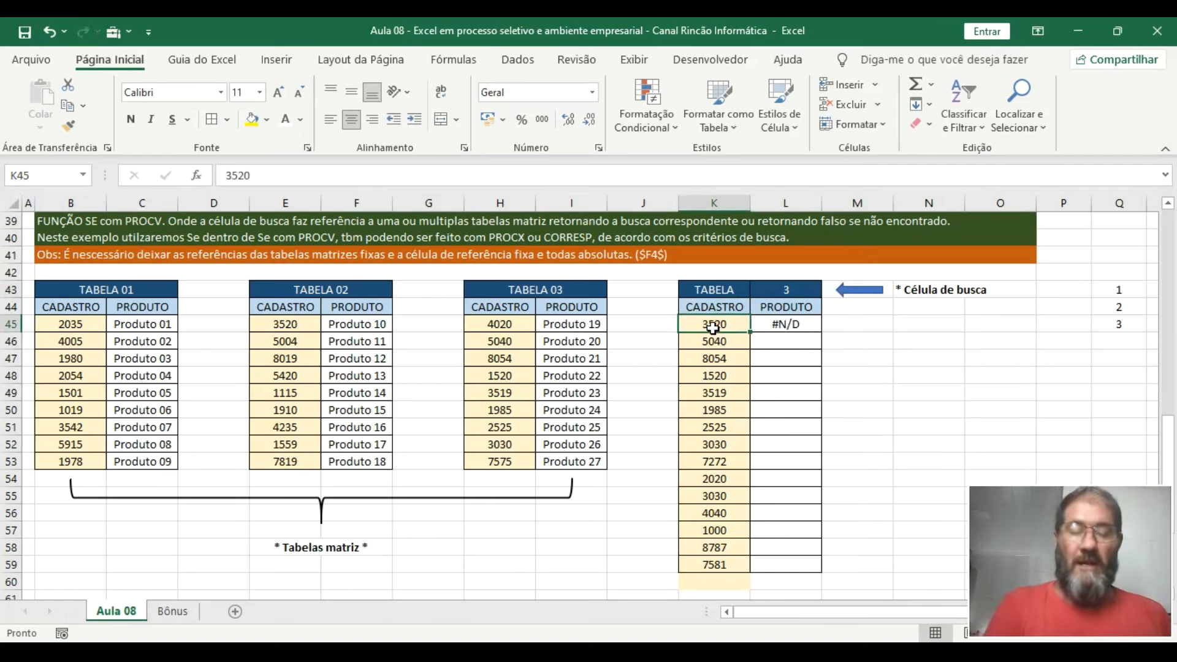
text(4020)
key(Return)
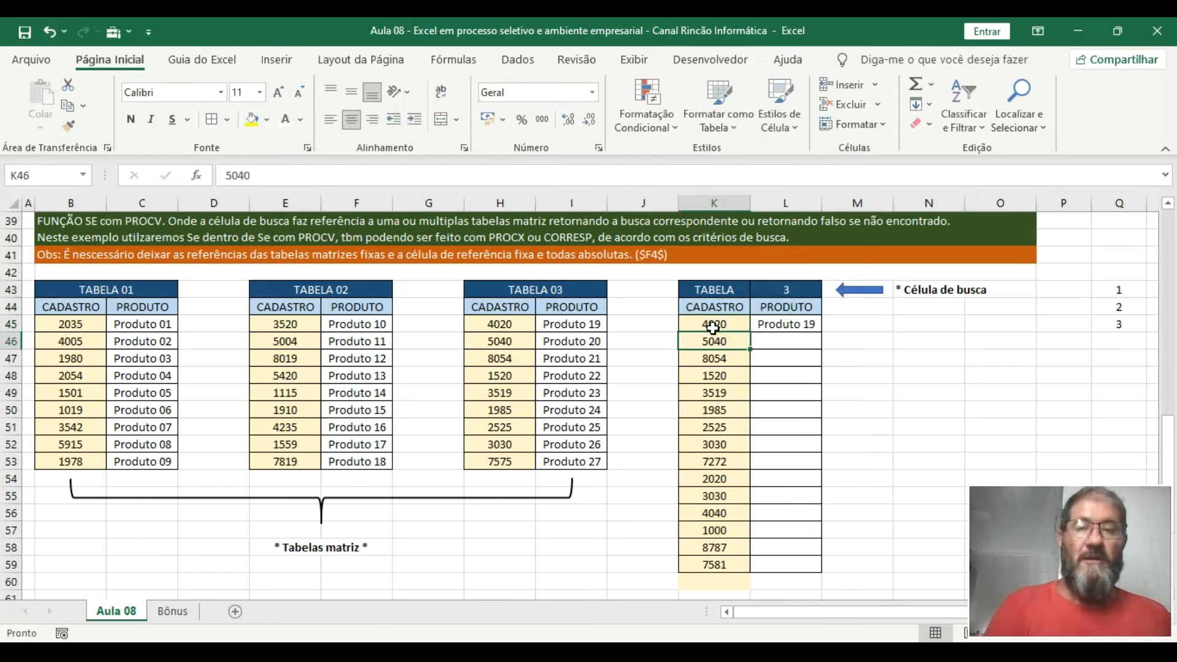
click(775, 328)
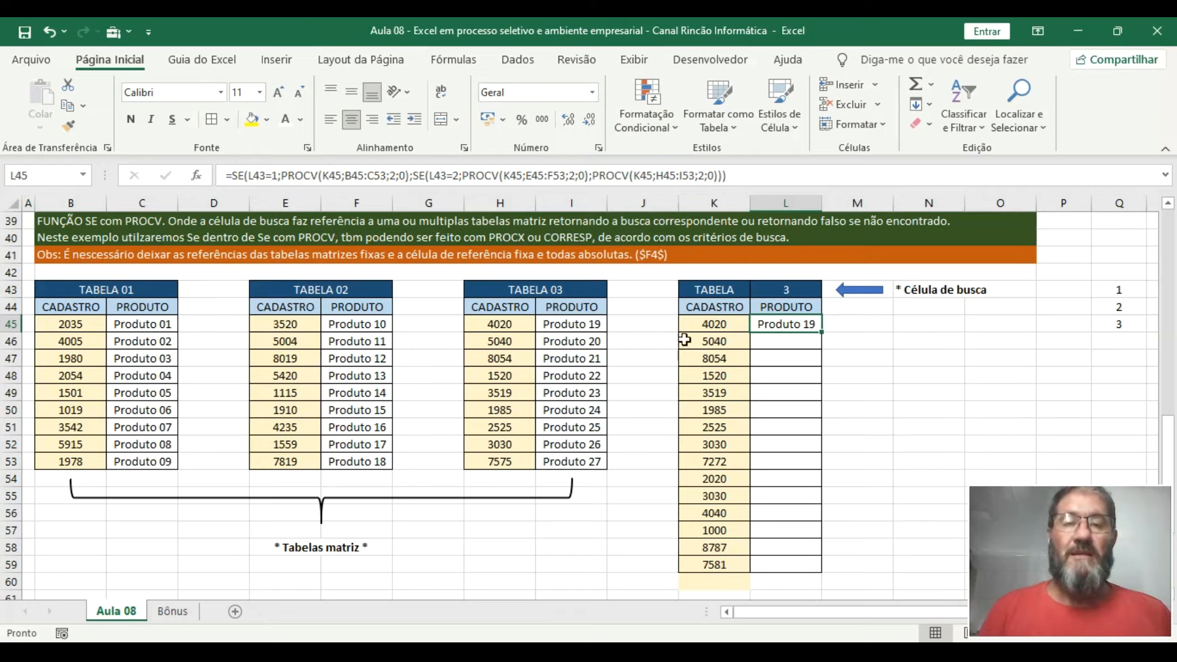
click(46, 30)
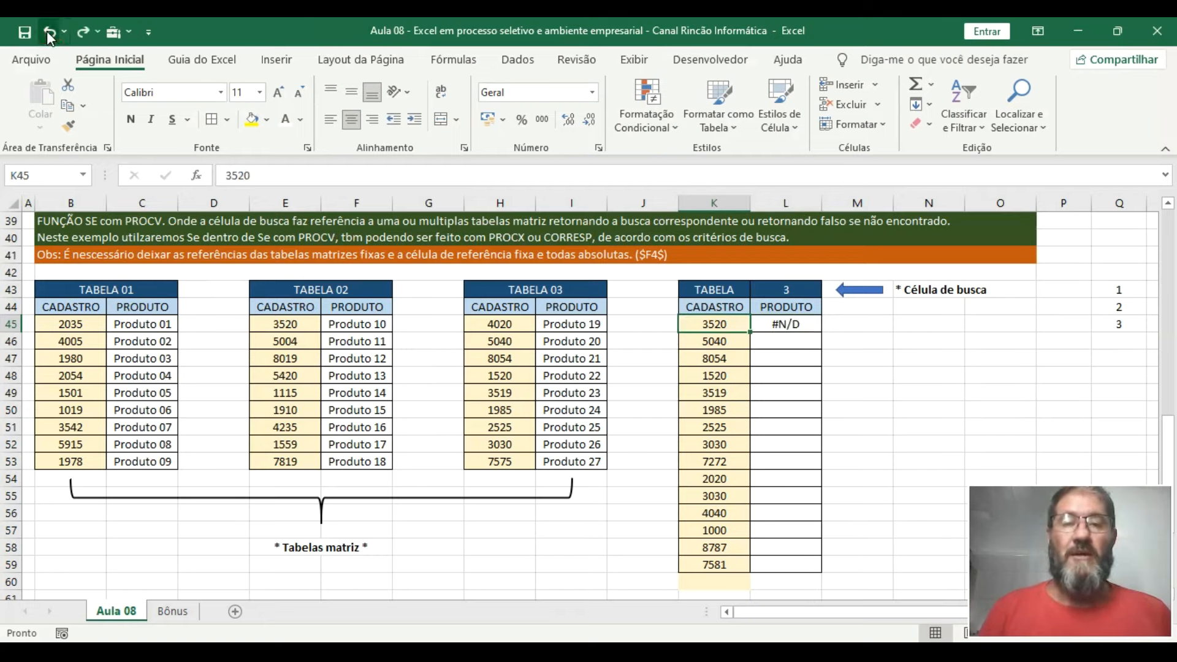
Set the table number in the search cell L43 to 1
click(808, 291)
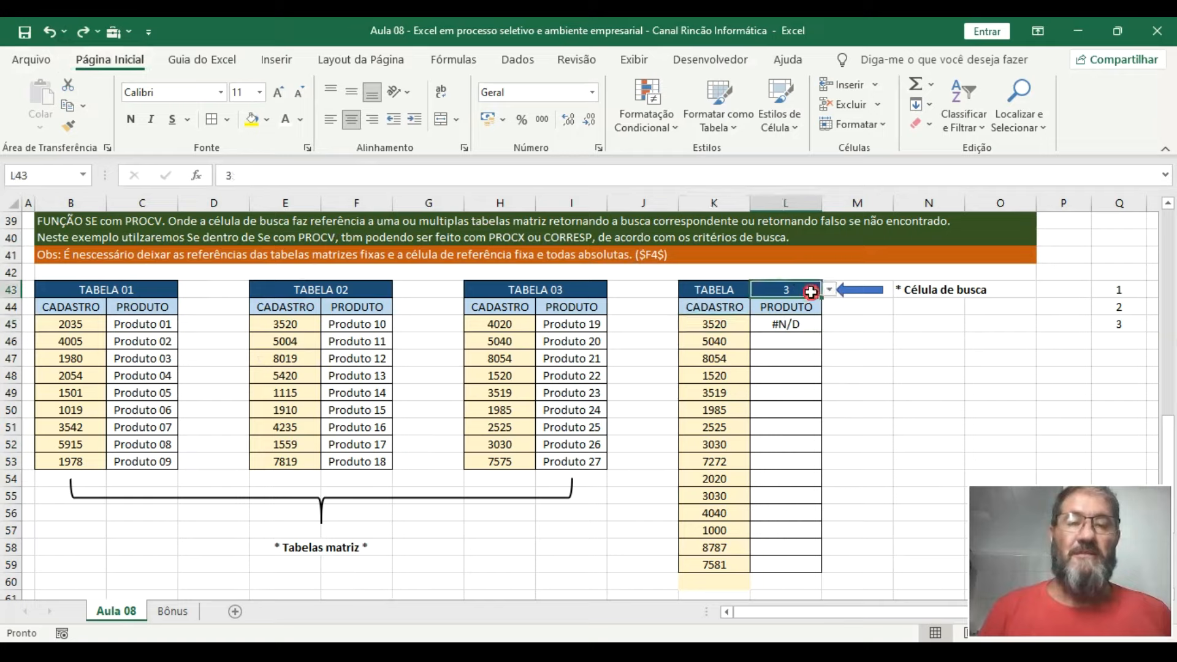
click(829, 290)
click(810, 309)
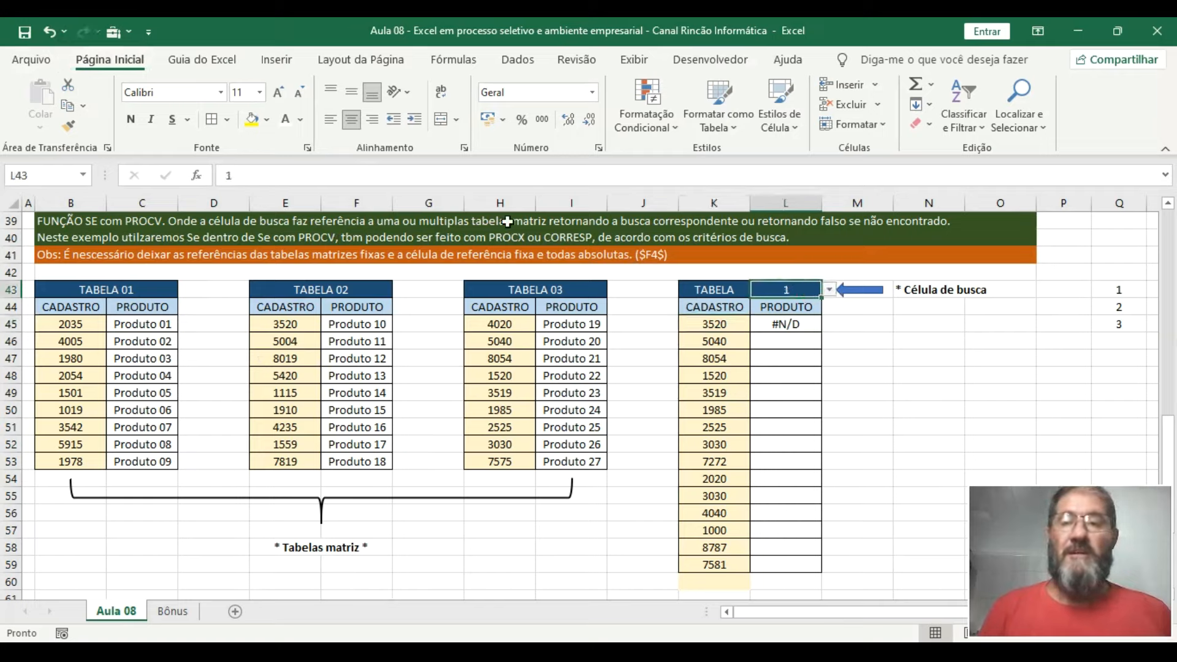
Fix the column references of the first PROCV's table range in L45 as $B45:$C53
click(804, 325)
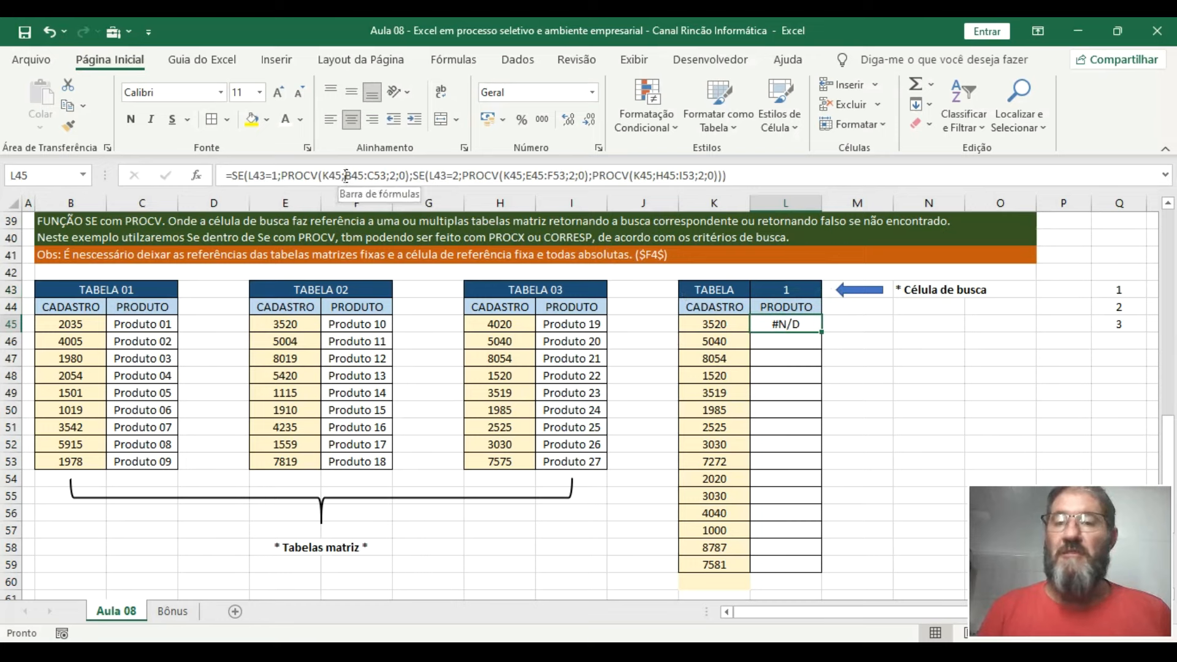
drag(342, 175, 381, 175)
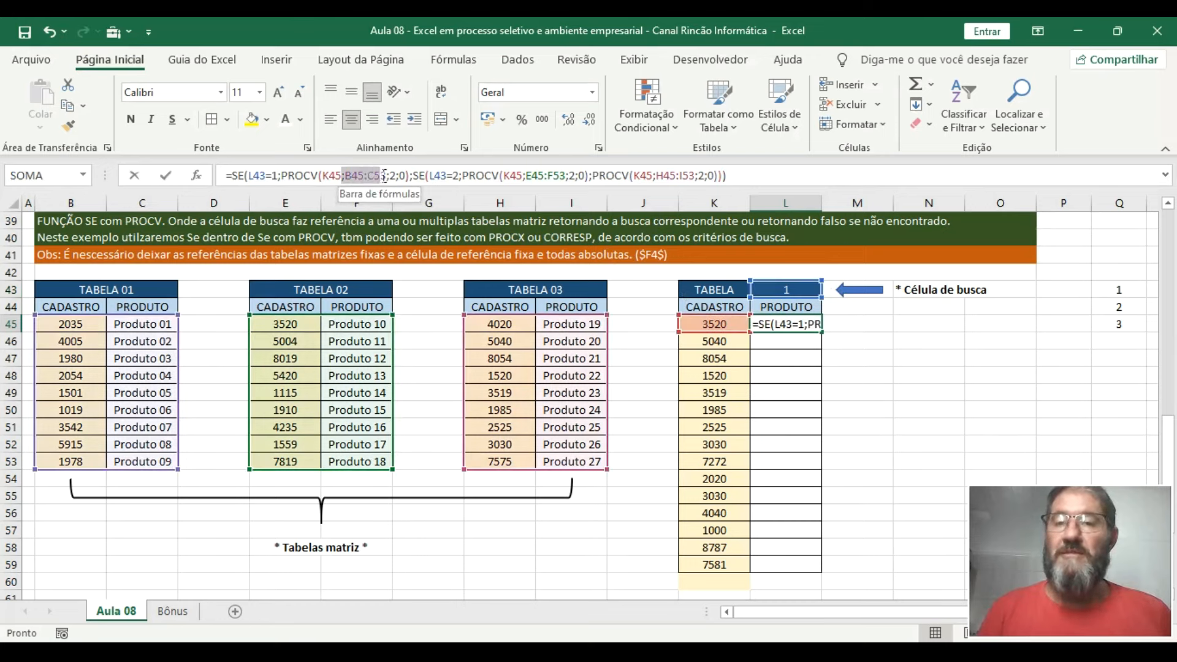
click(348, 177)
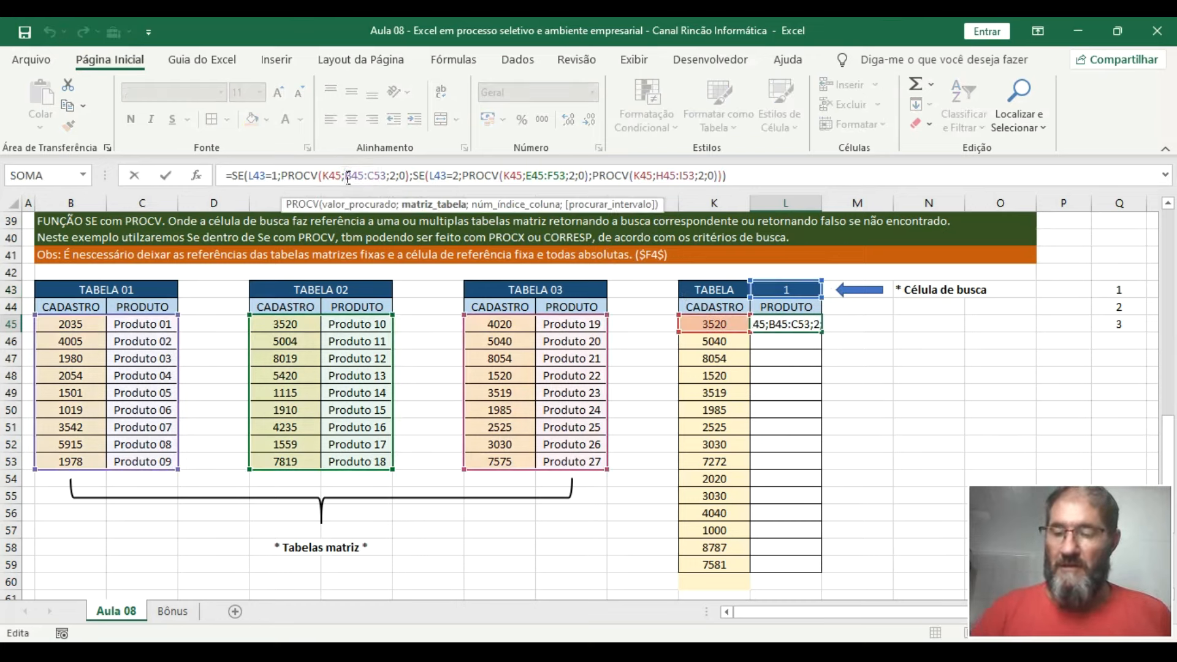
text($)
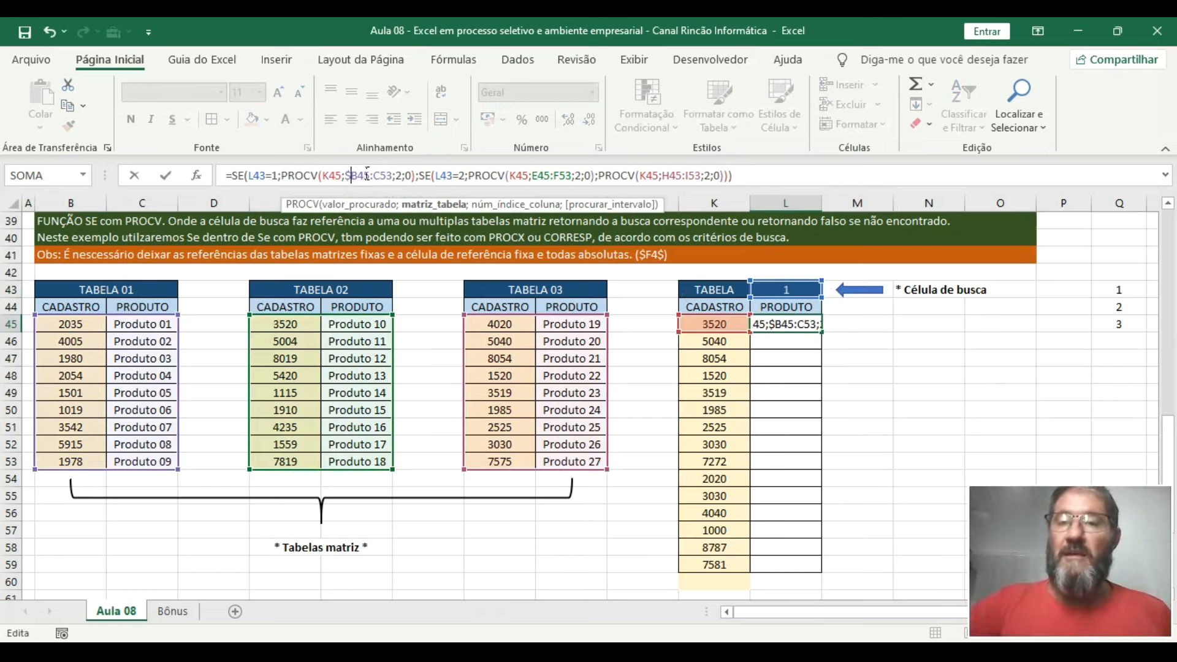
click(375, 177)
text($)
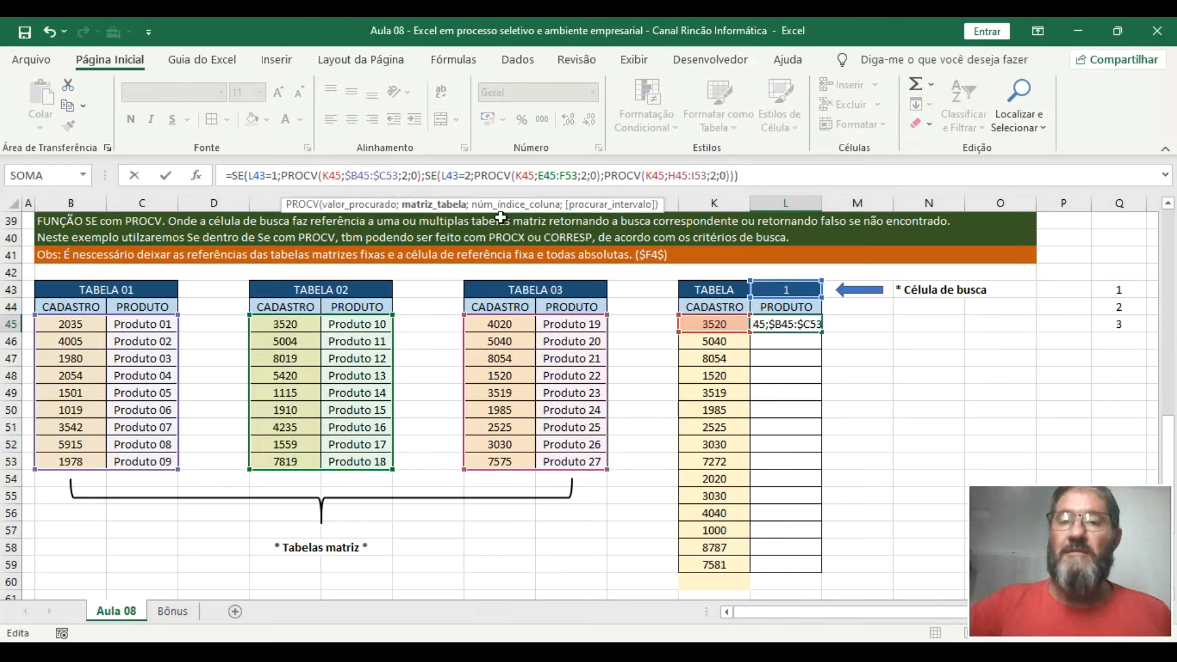
Fix the column references of the second and third PROCV table ranges in L45 as $E45:$F53 and $H45:$I53
click(539, 176)
text($)
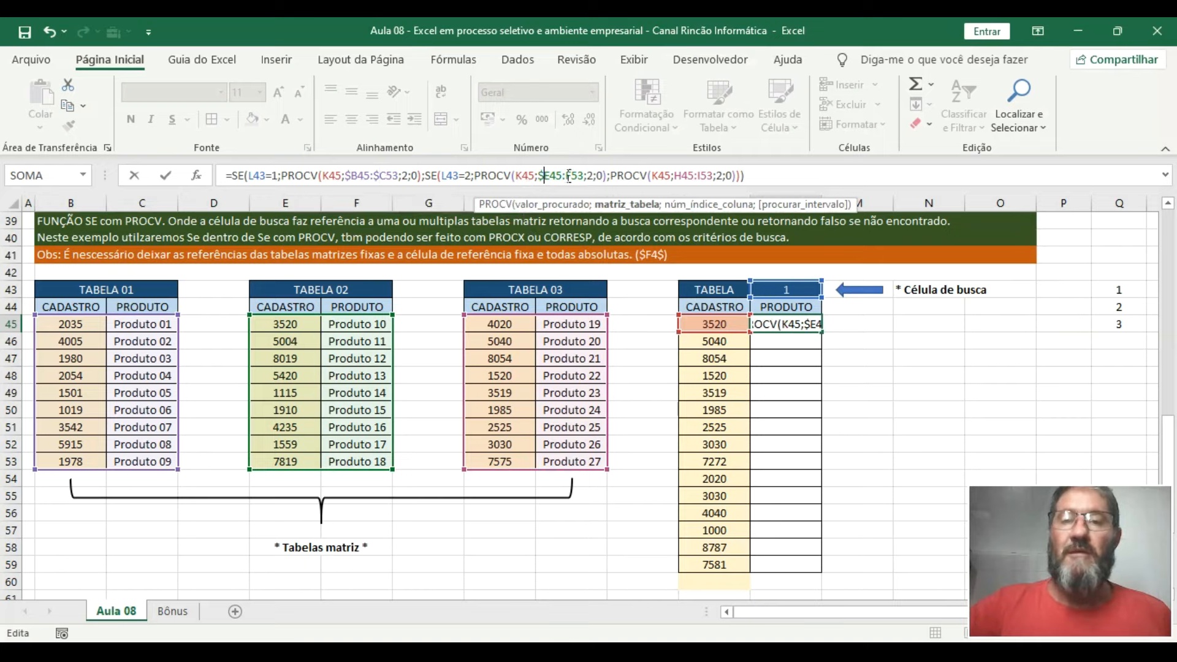
click(568, 176)
text($)
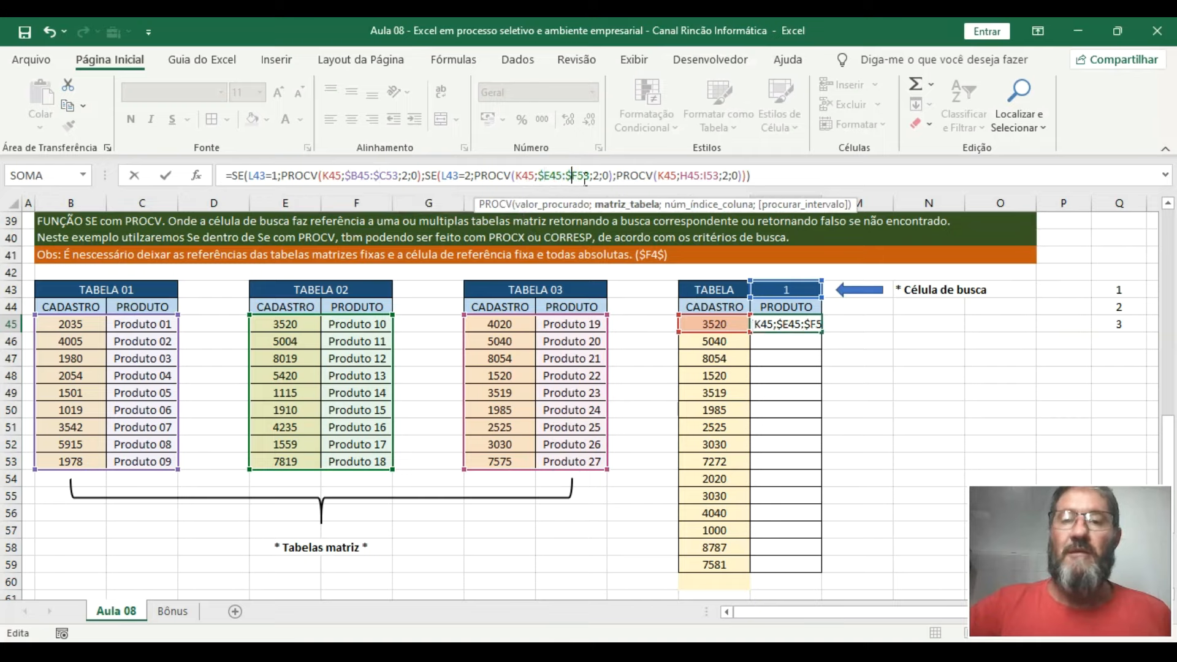
click(684, 176)
text($)
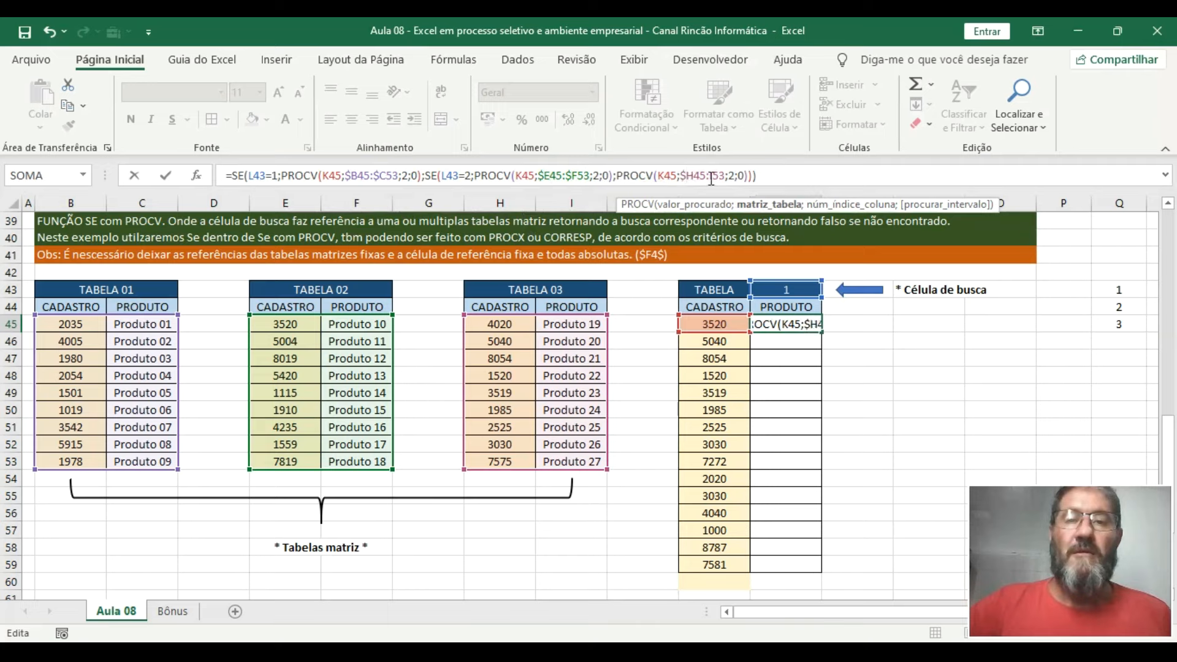
click(711, 177)
text($)
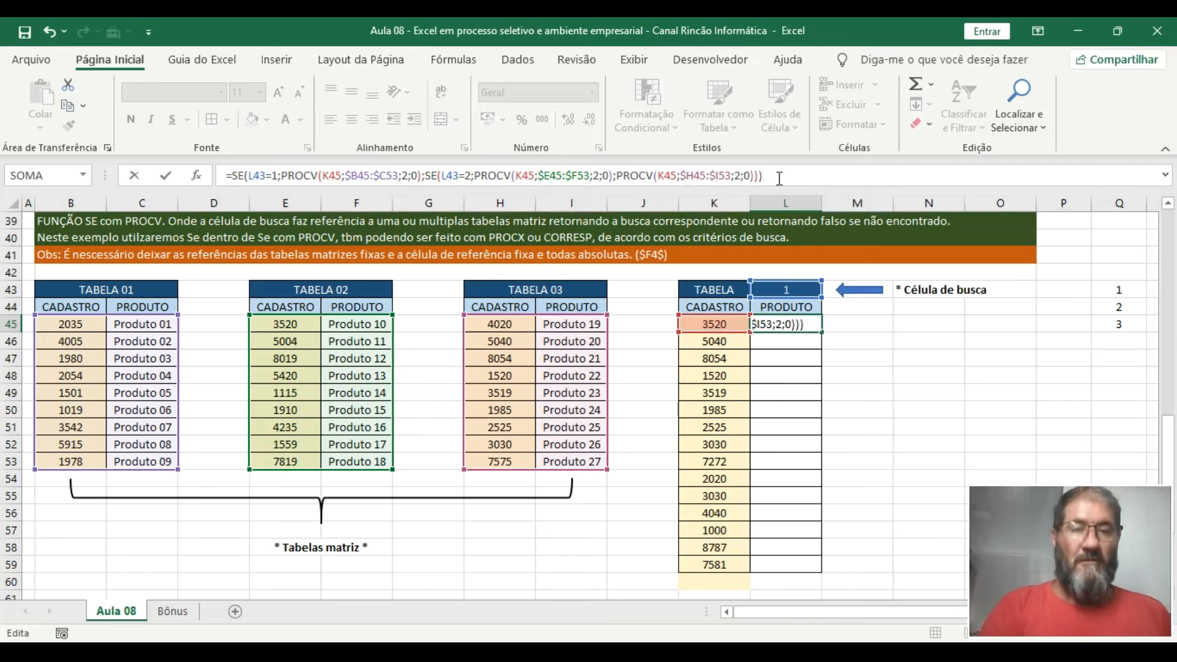
key(Return)
Test the TABELA 03 lookup with code 4020 in K45 and L43 set to 3, and undo the table number change
click(730, 324)
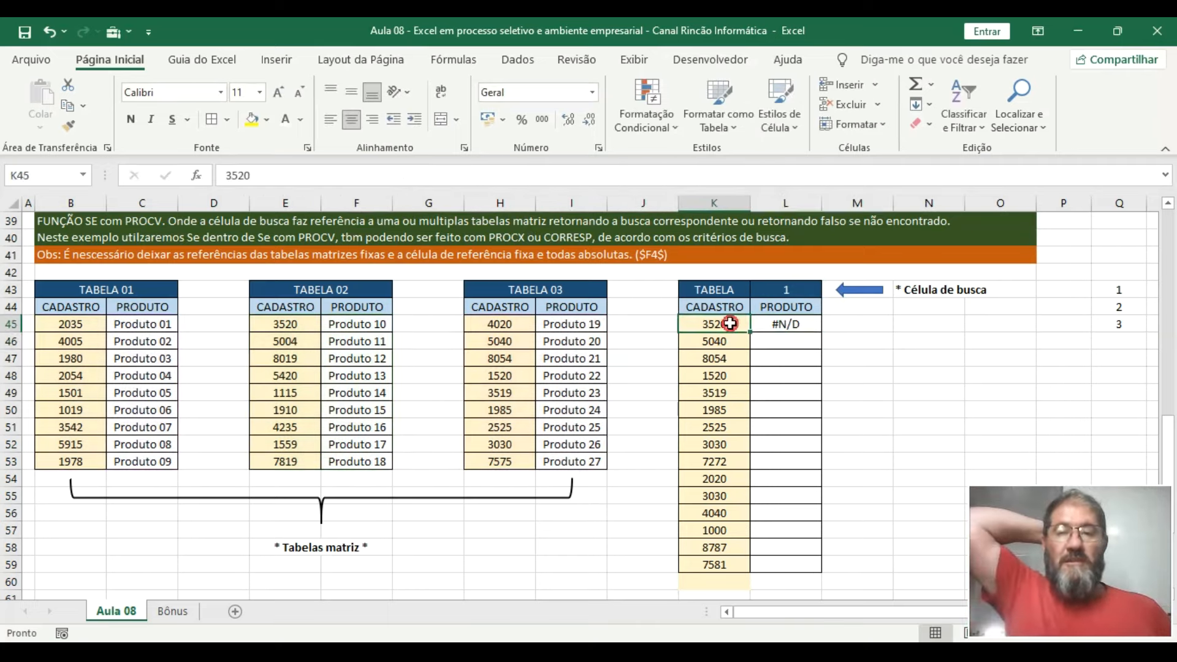
text(4020)
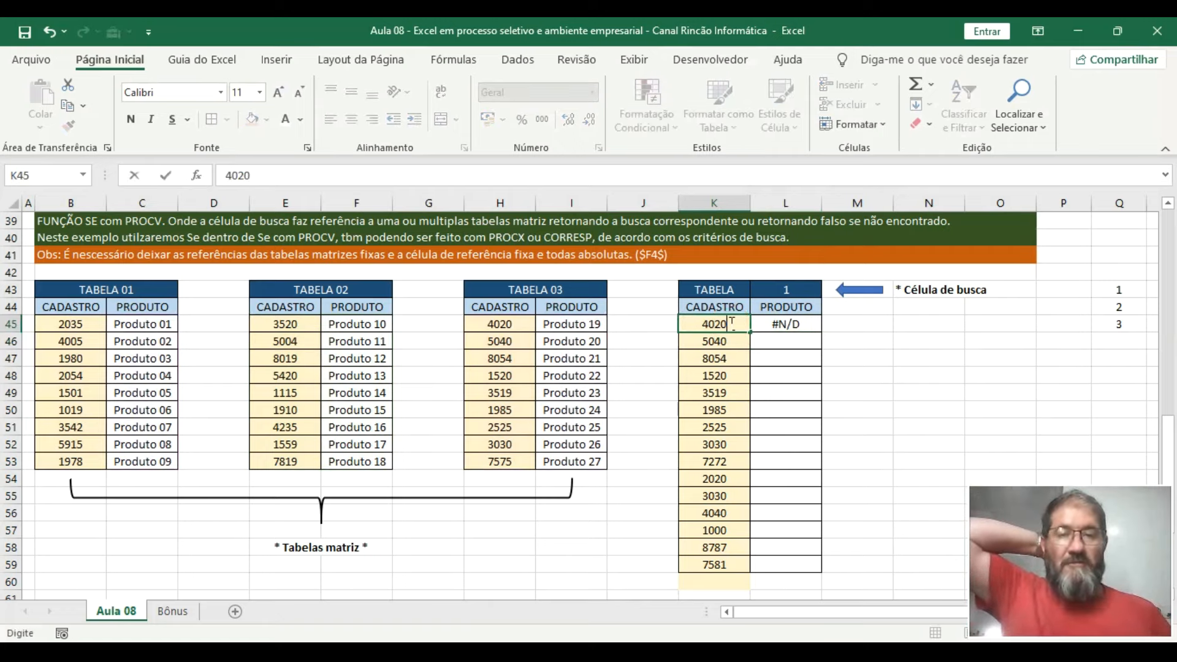
key(Return)
click(772, 327)
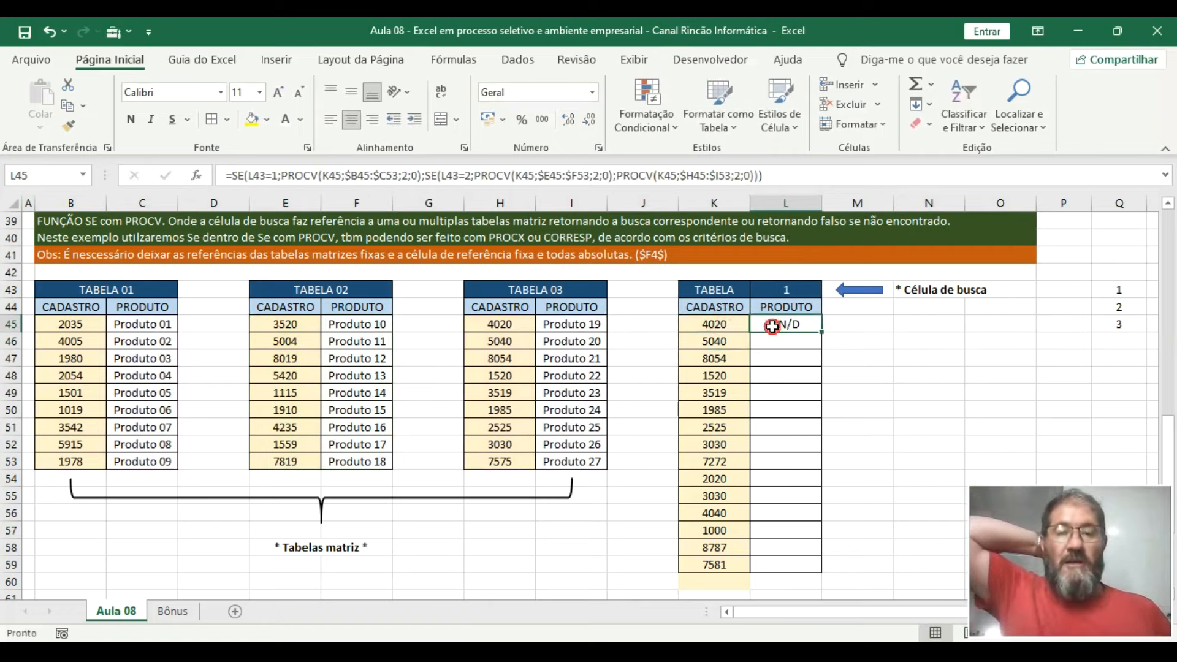
click(743, 327)
click(787, 289)
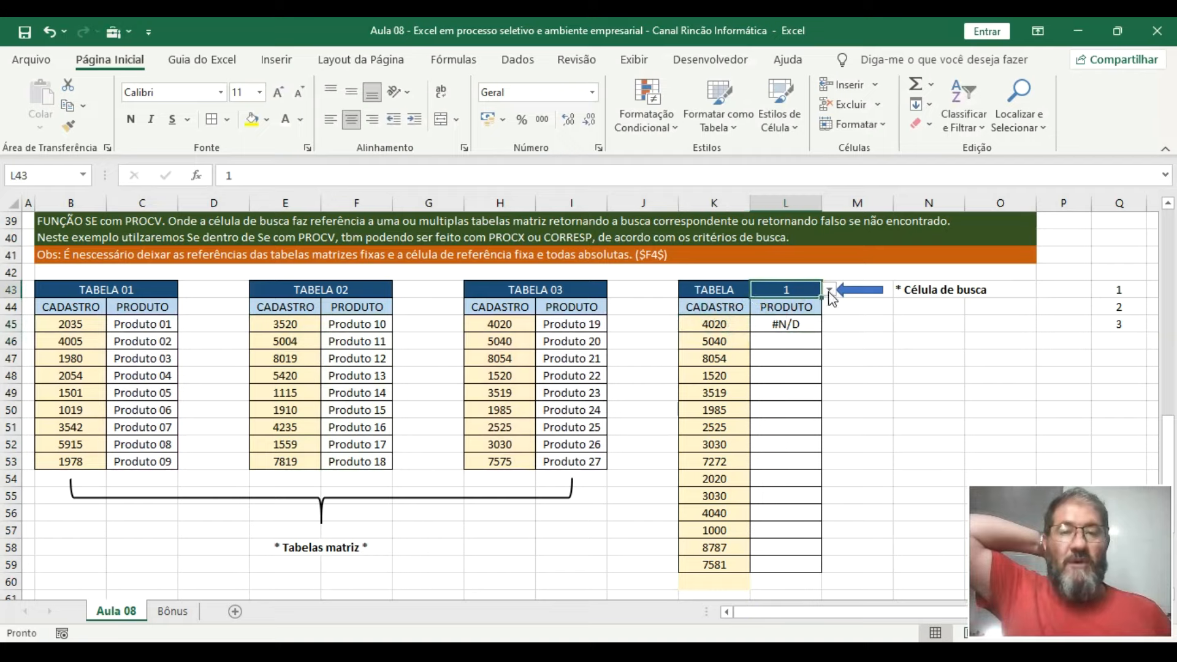
click(829, 290)
click(817, 326)
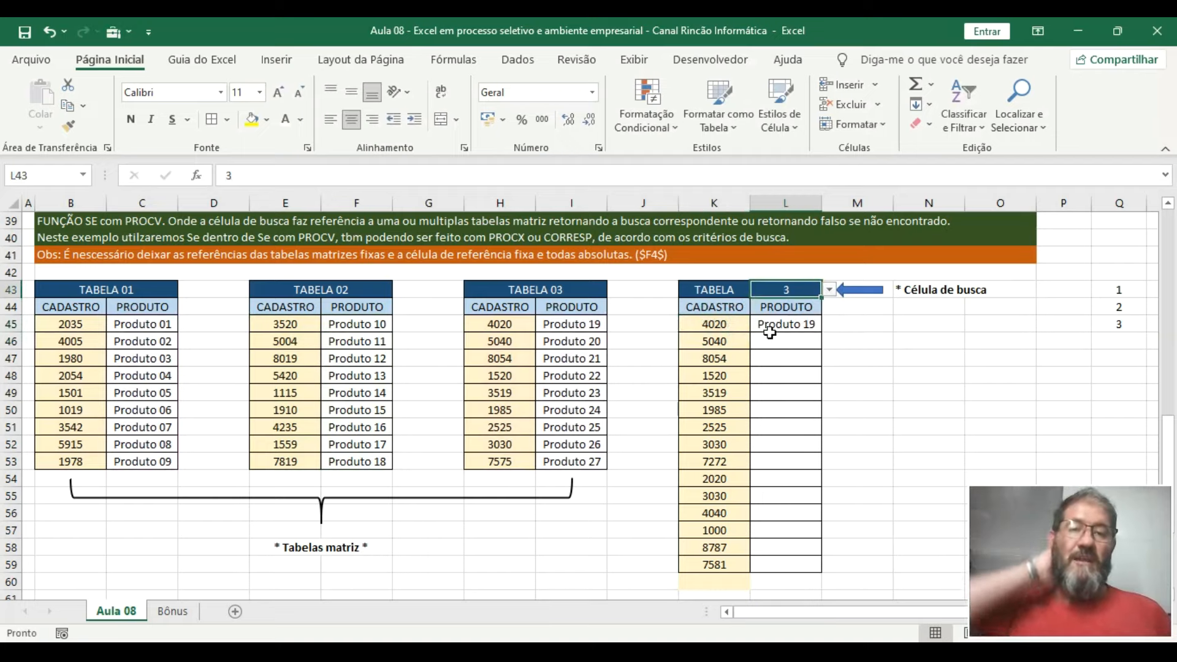
click(49, 31)
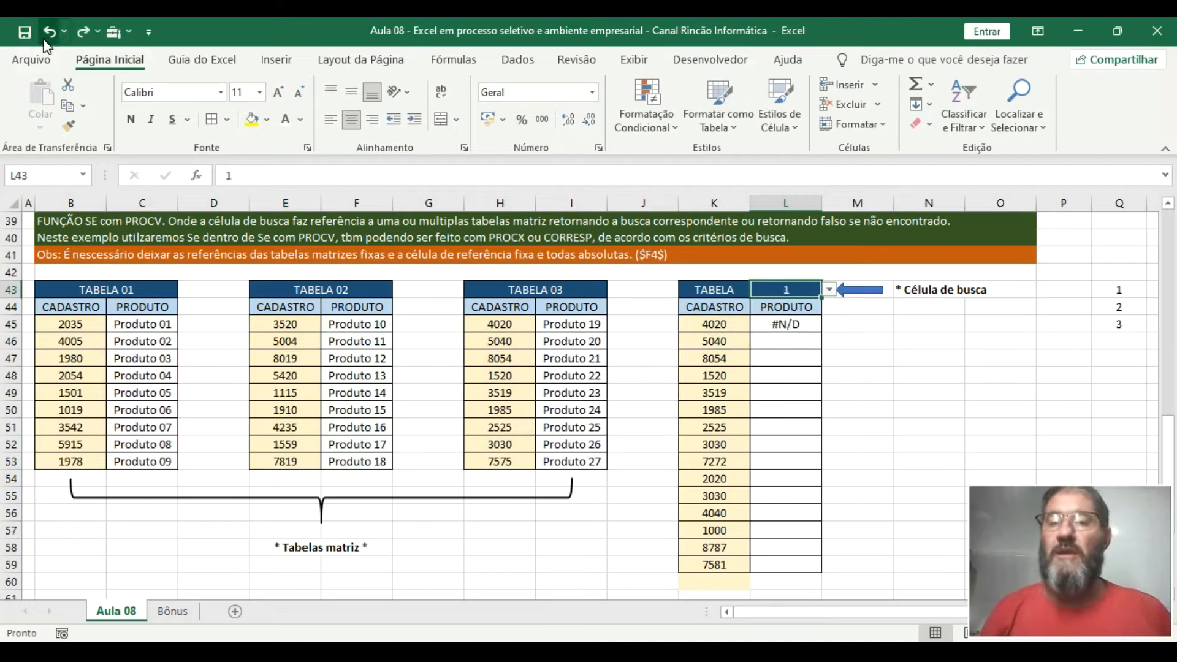
Fix the column of the search cell as $L43 in both SE tests of the L45 formula
click(771, 338)
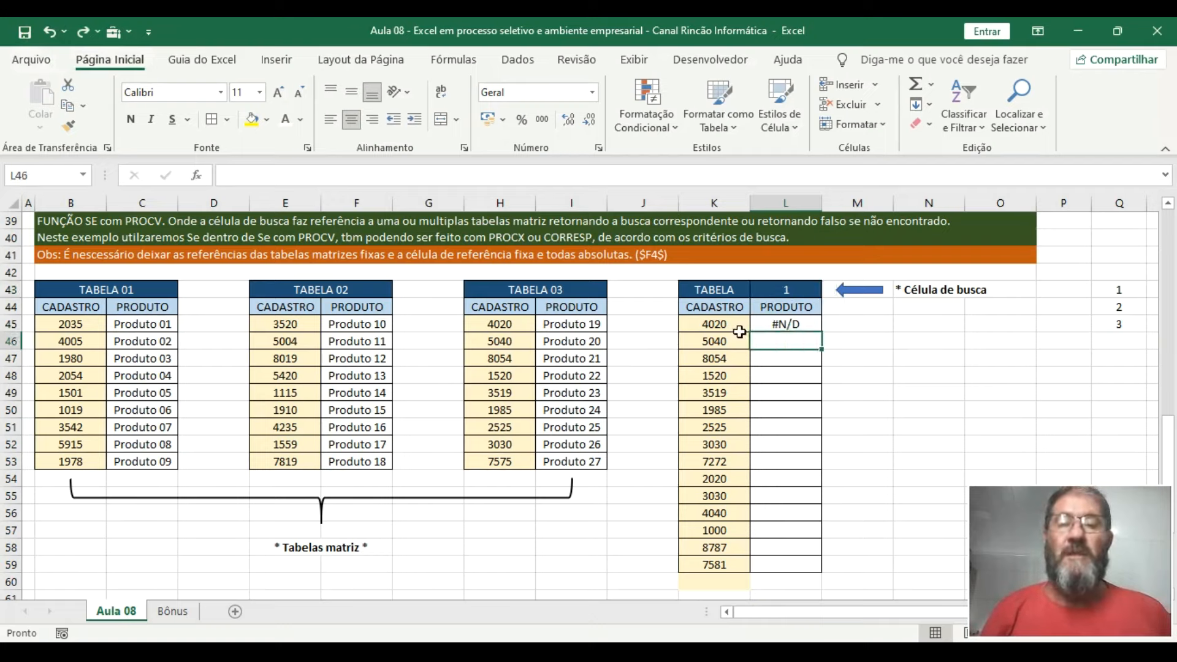
click(771, 323)
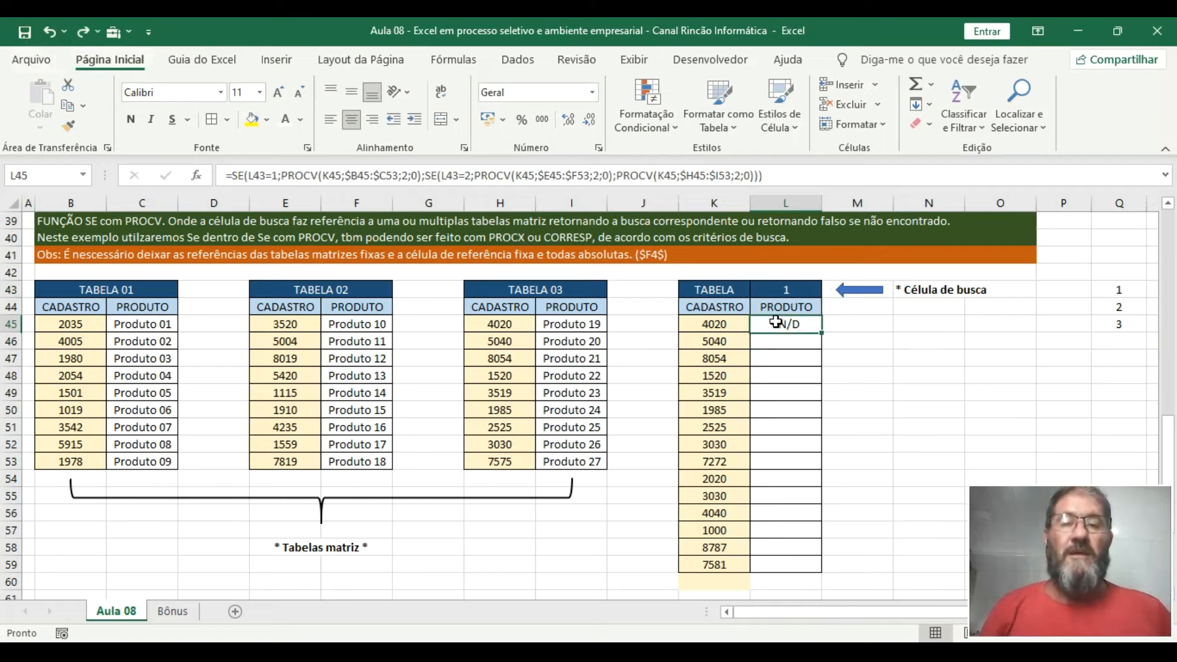
click(257, 175)
text($)
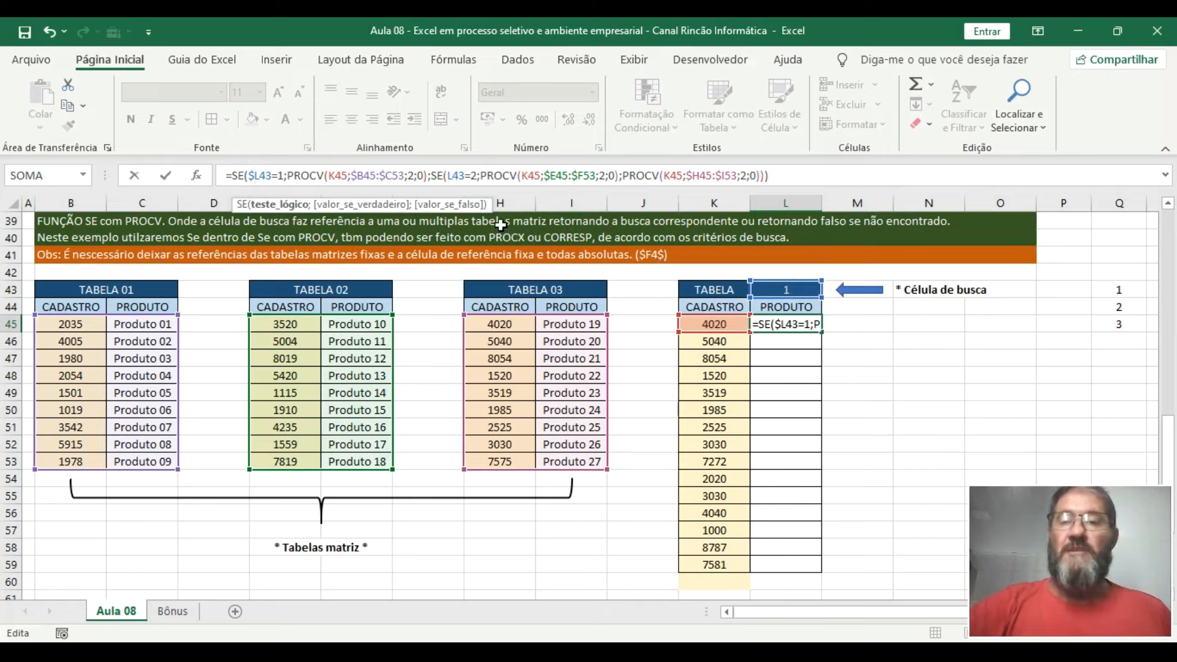
click(449, 175)
text($)
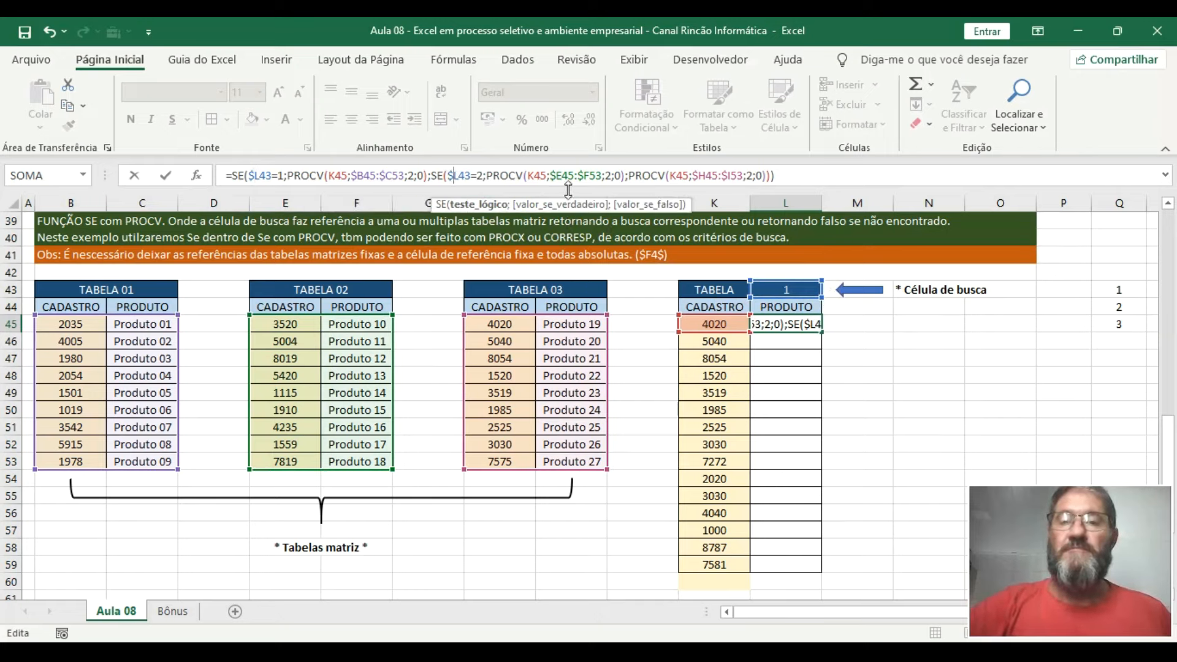
key(Return)
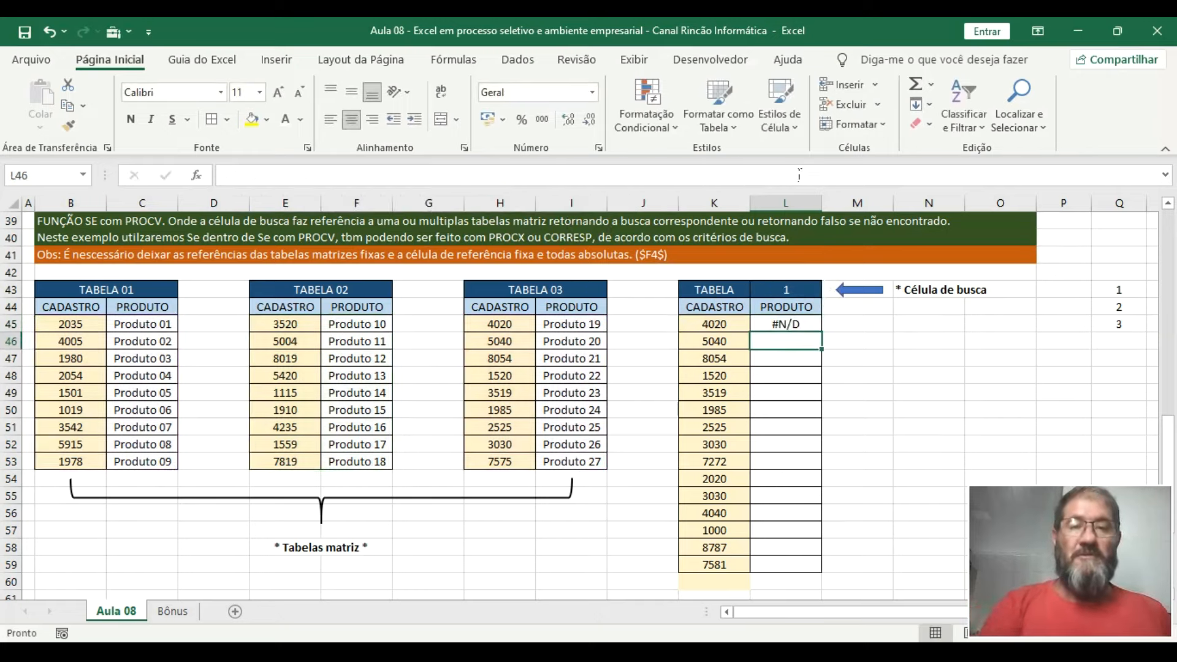
Test the TABELA 01 lookup by entering code 2035 in K45
click(735, 329)
text(20)
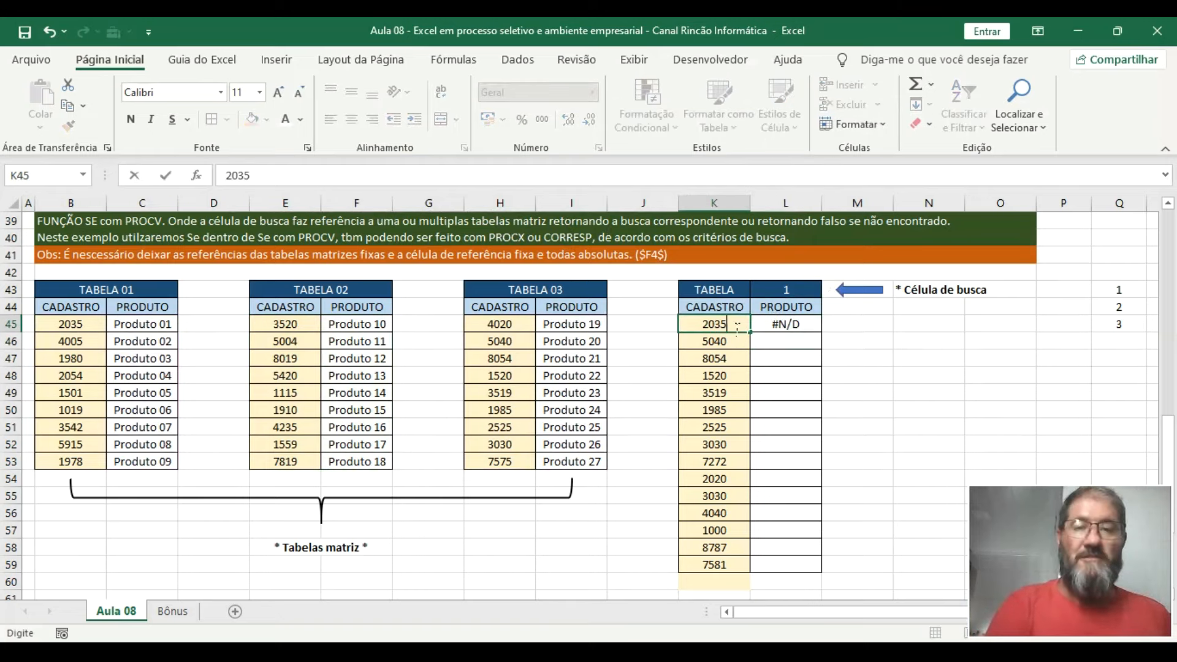
text(35)
key(Return)
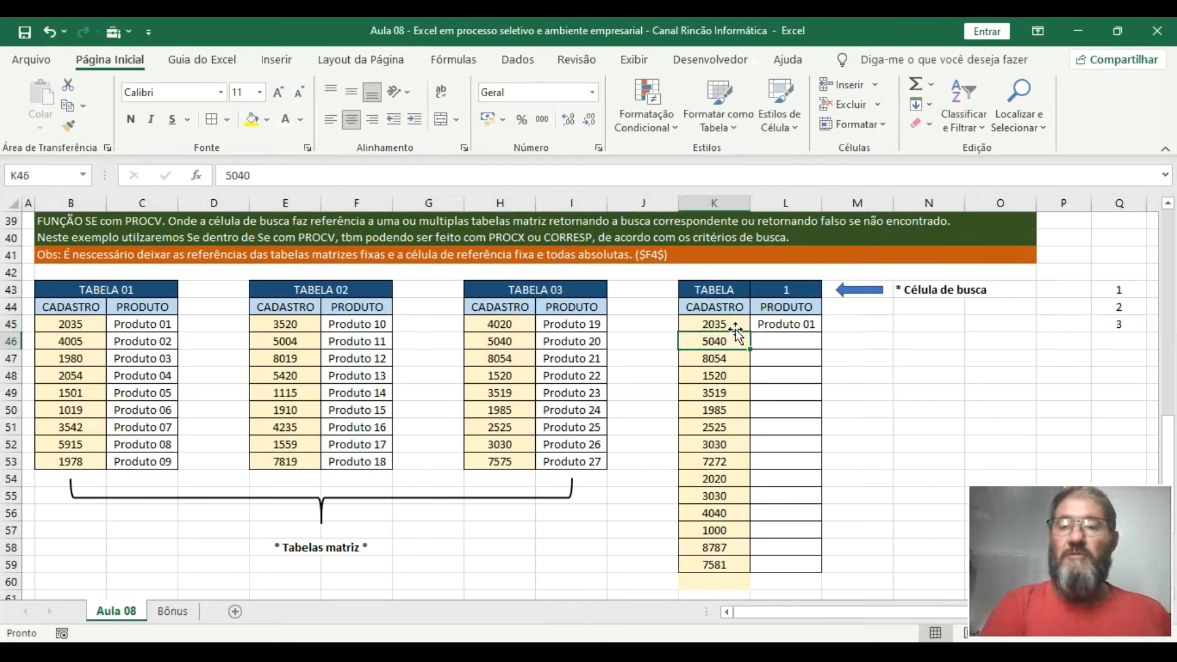
Test the TABELA 02 lookup with L43 set to 2 and code 3520 in K45
click(815, 289)
click(831, 289)
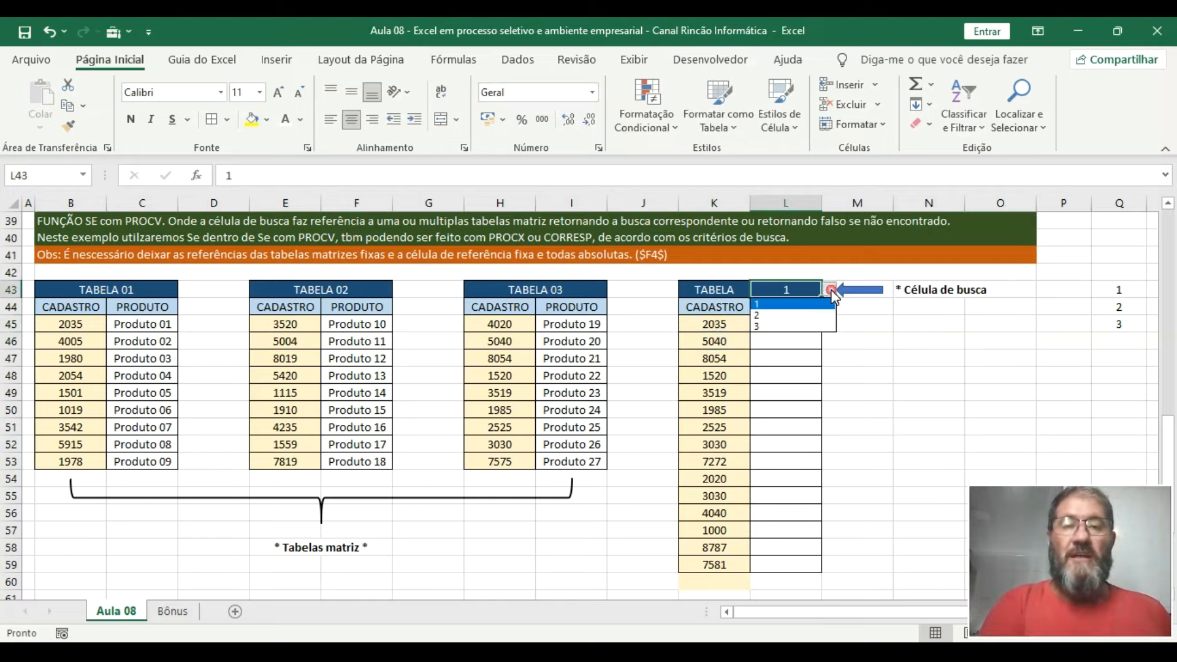
click(818, 315)
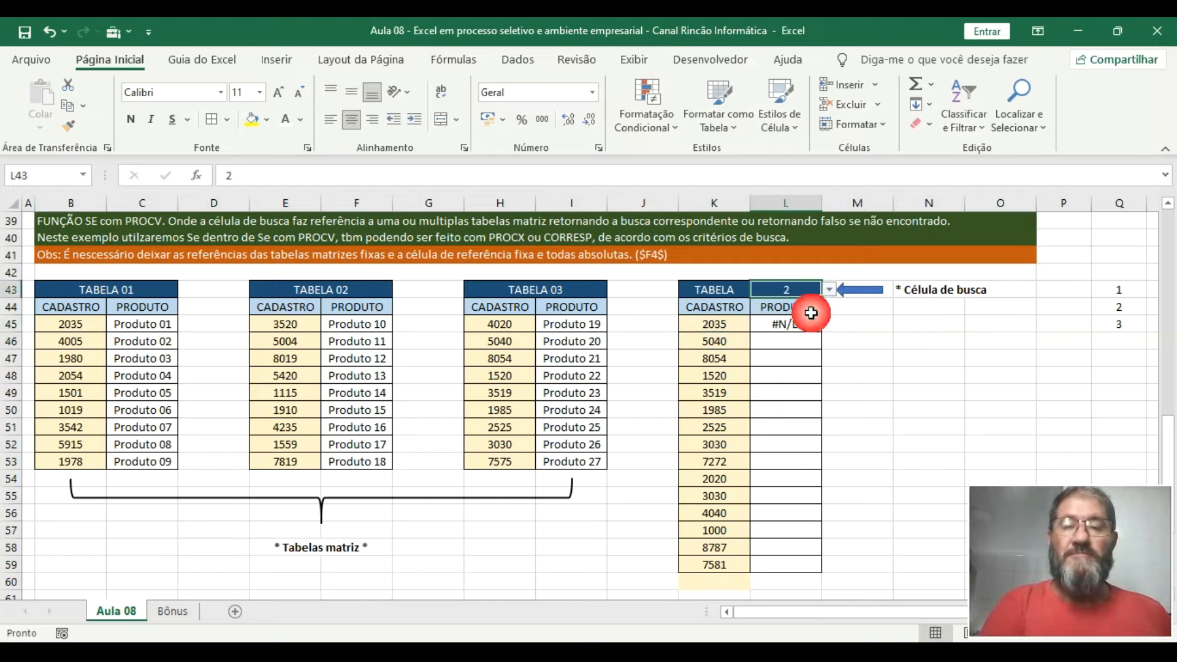
click(693, 325)
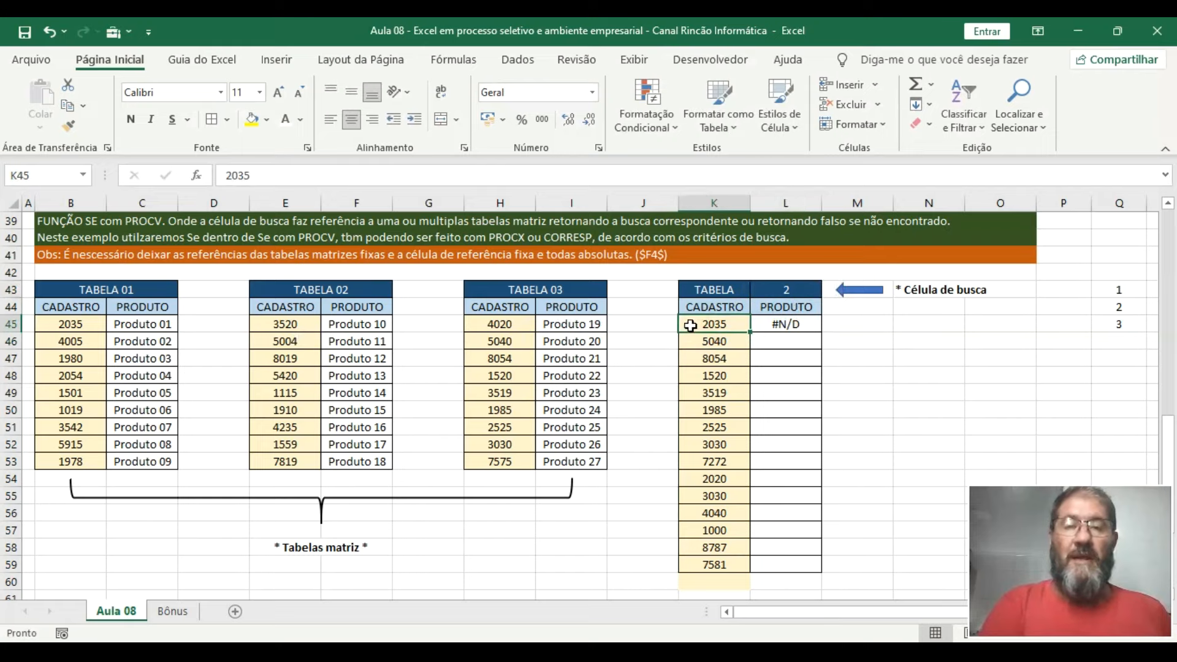
text(3520)
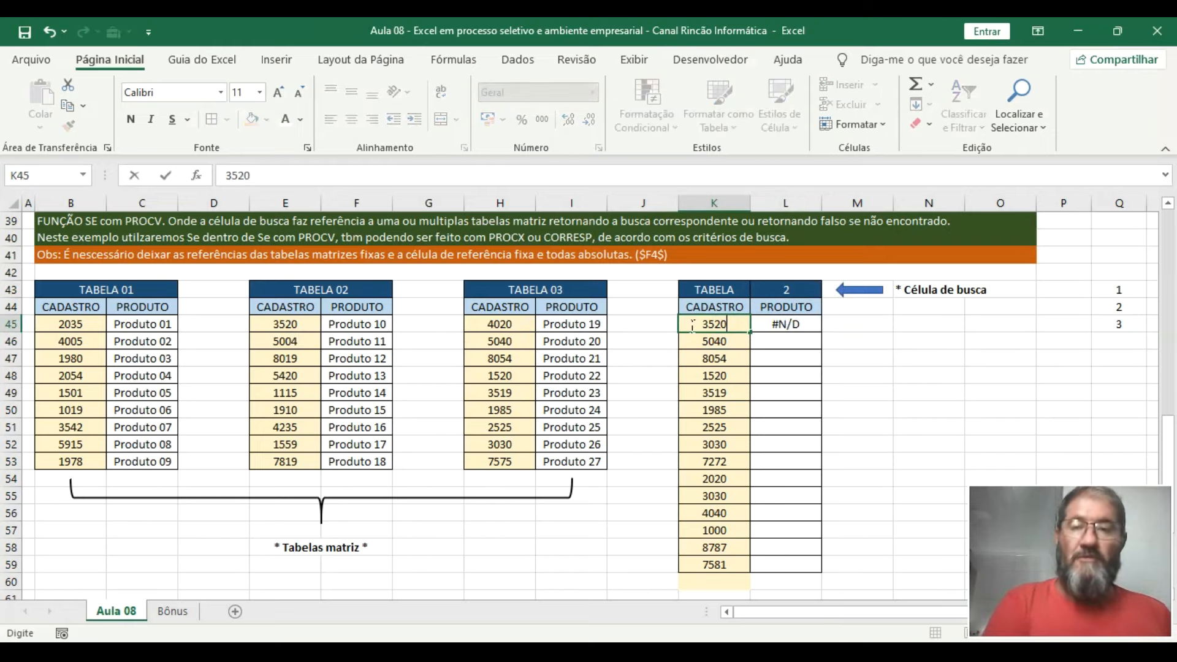
key(Return)
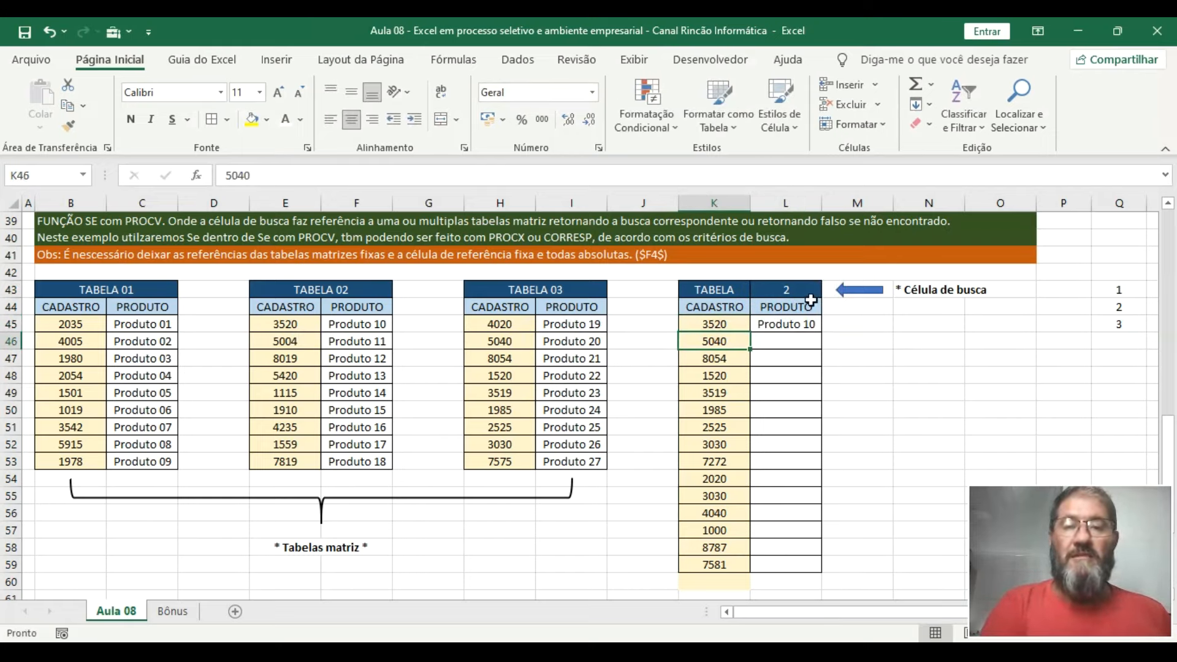
Test the TABELA 03 lookup with L43 set to 3 and code 4020 in K45, and undo both entries
double_click(829, 293)
click(812, 292)
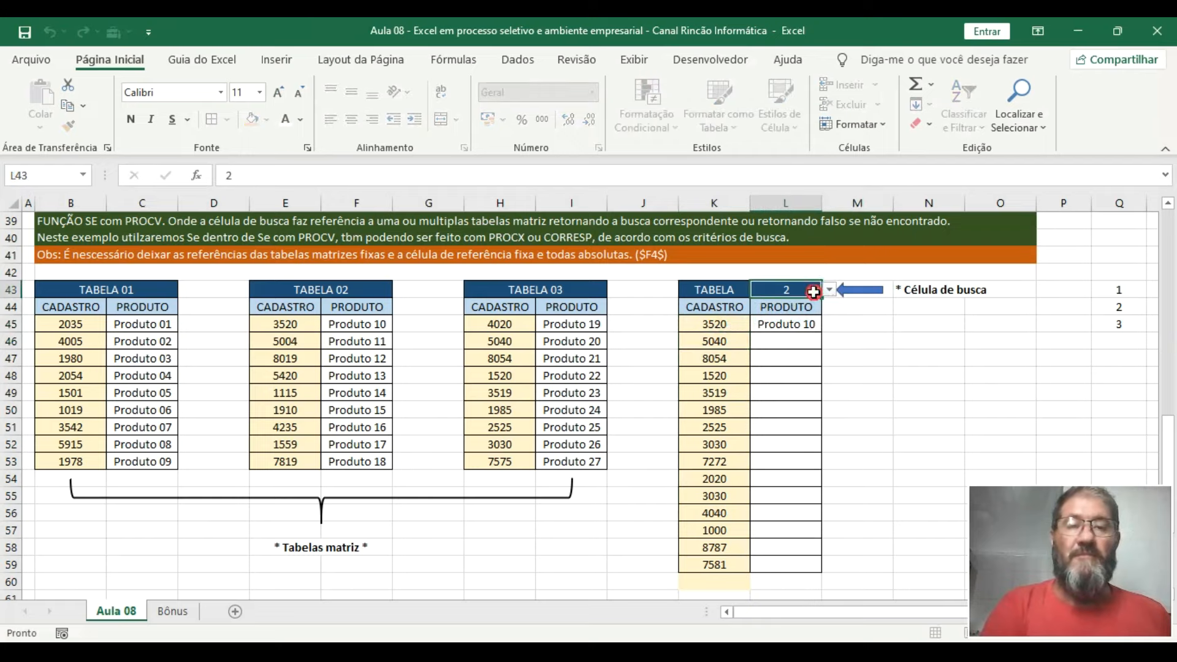
click(829, 291)
click(815, 322)
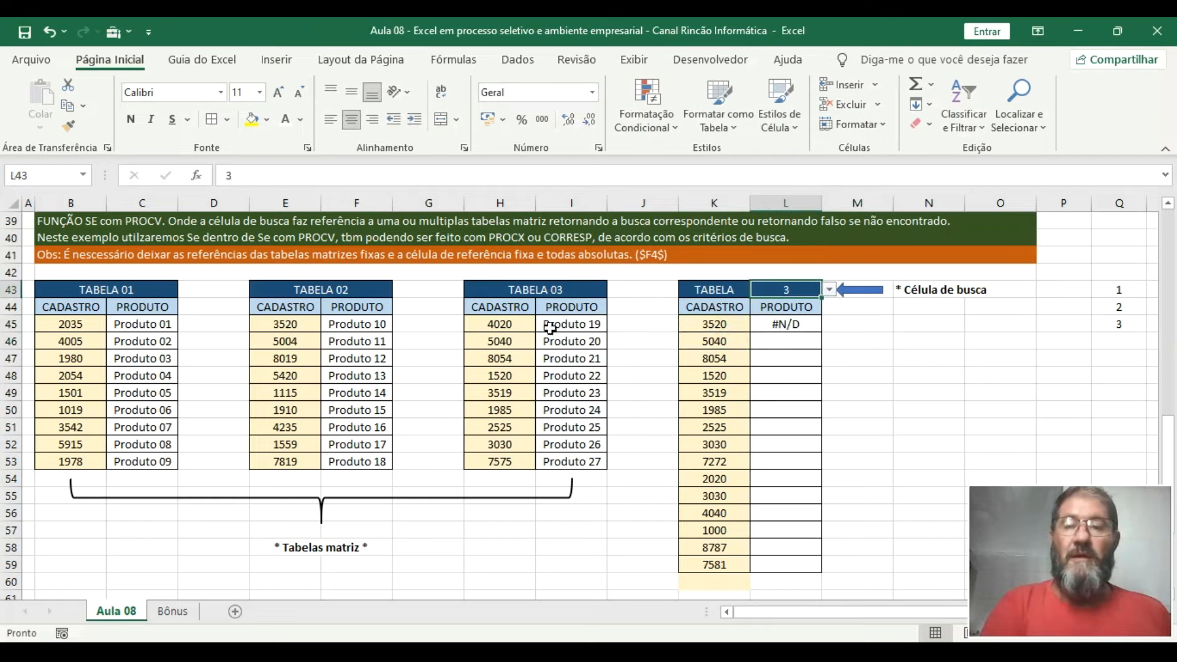
click(726, 323)
text(4020)
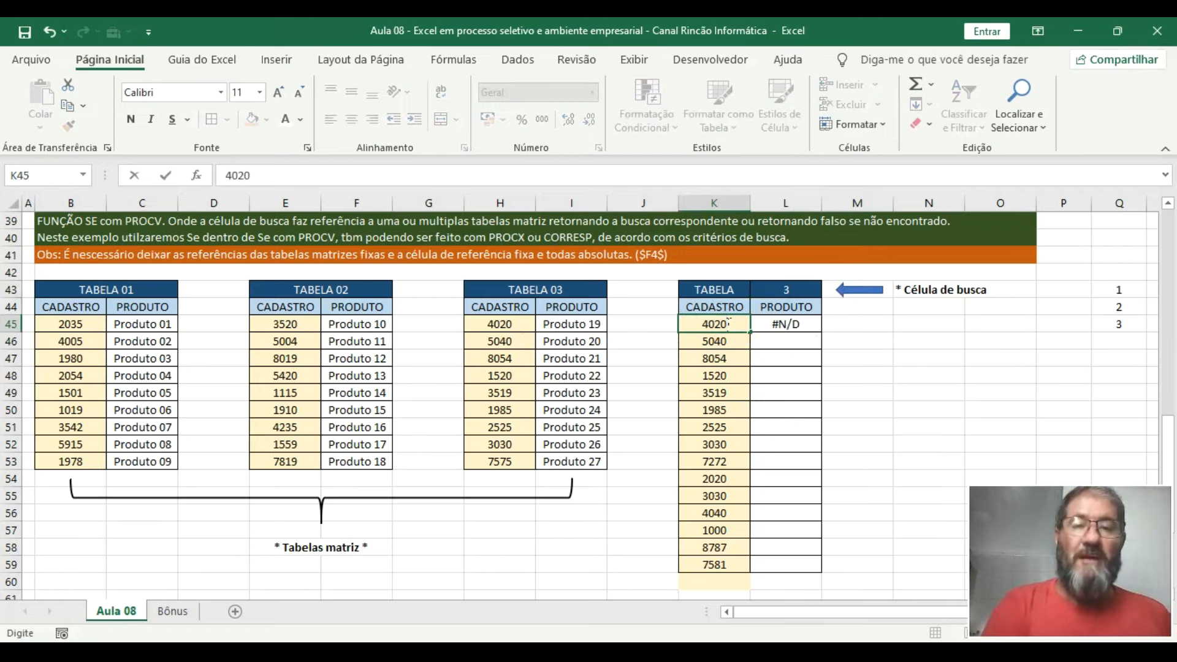
key(Return)
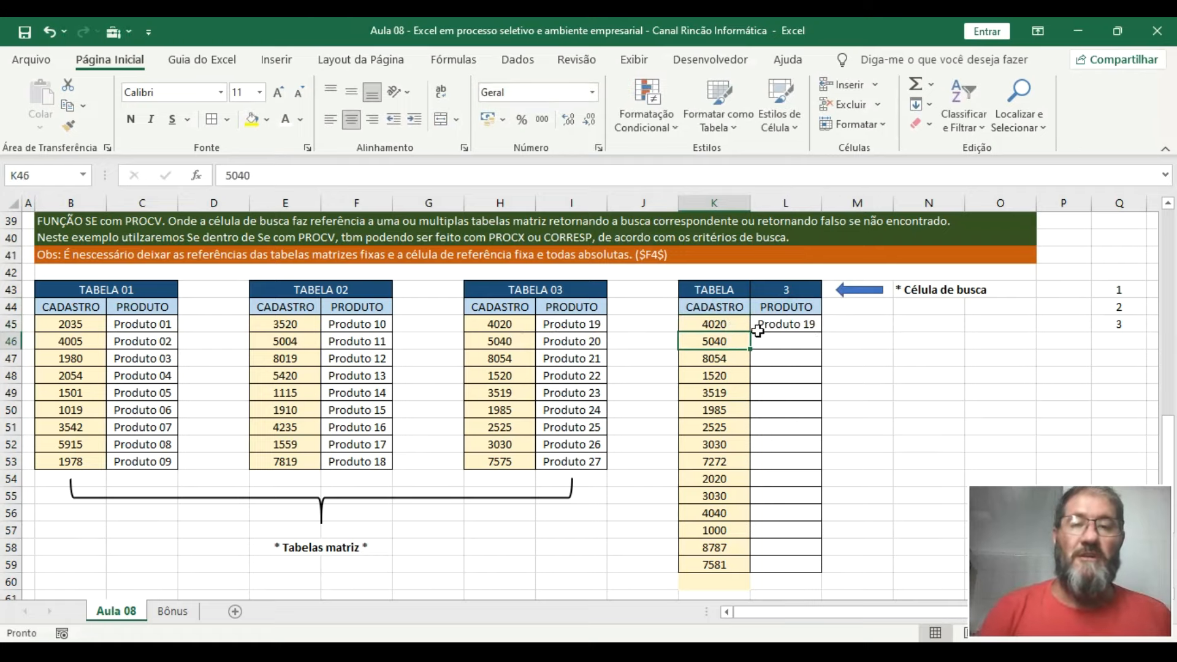
click(47, 31)
click(48, 30)
click(47, 31)
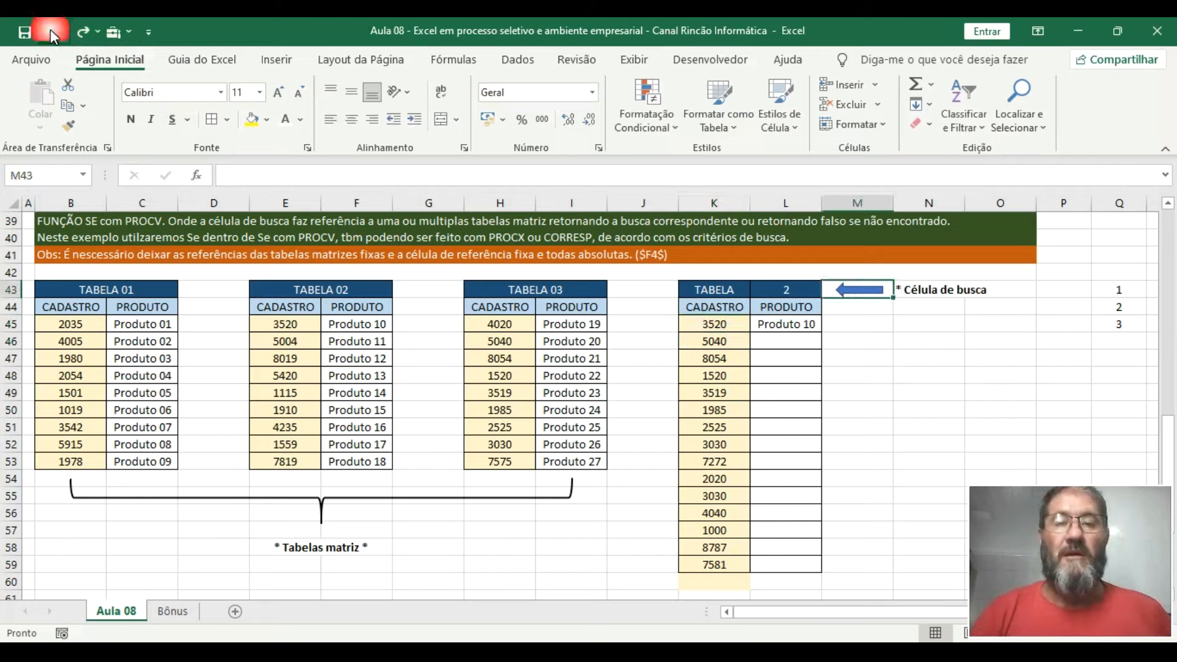
Set the search cell L43 to table 1 and fill the L45 formula down the product column to L59
click(784, 338)
click(847, 351)
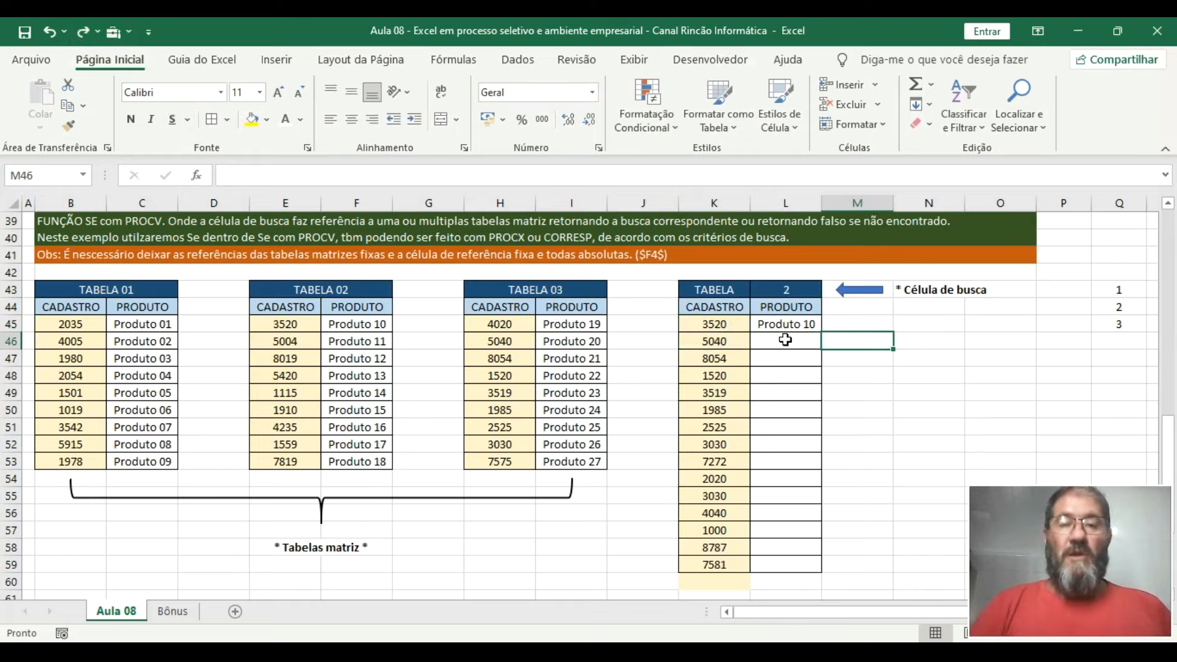
click(803, 289)
click(829, 289)
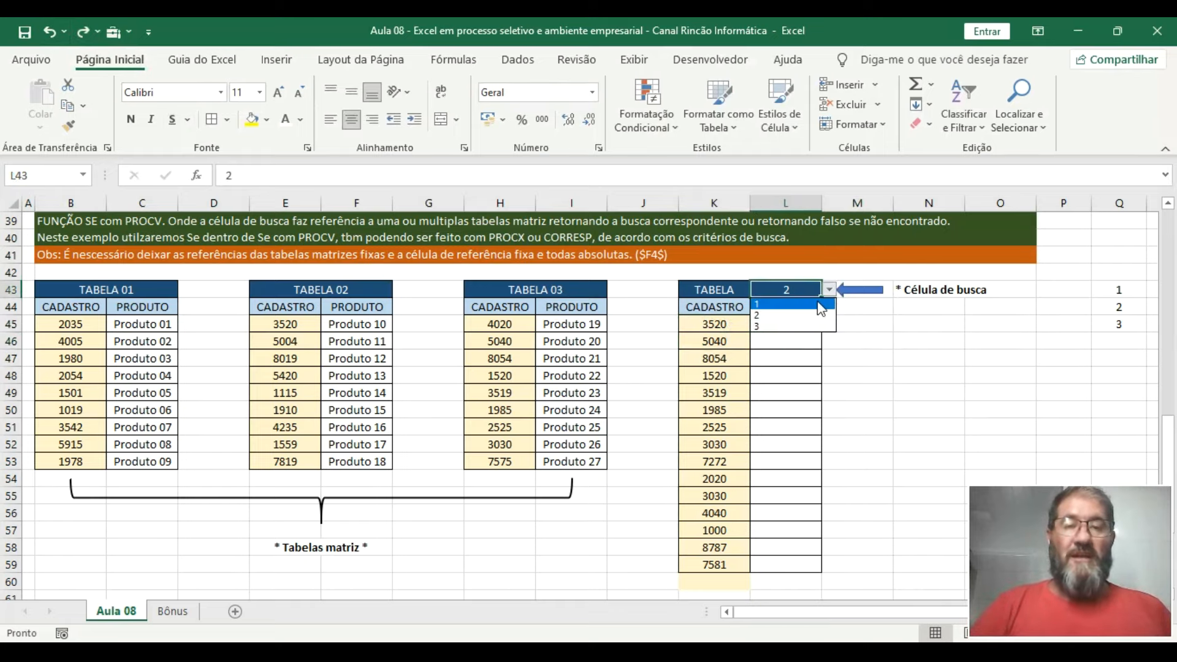
click(818, 304)
click(807, 325)
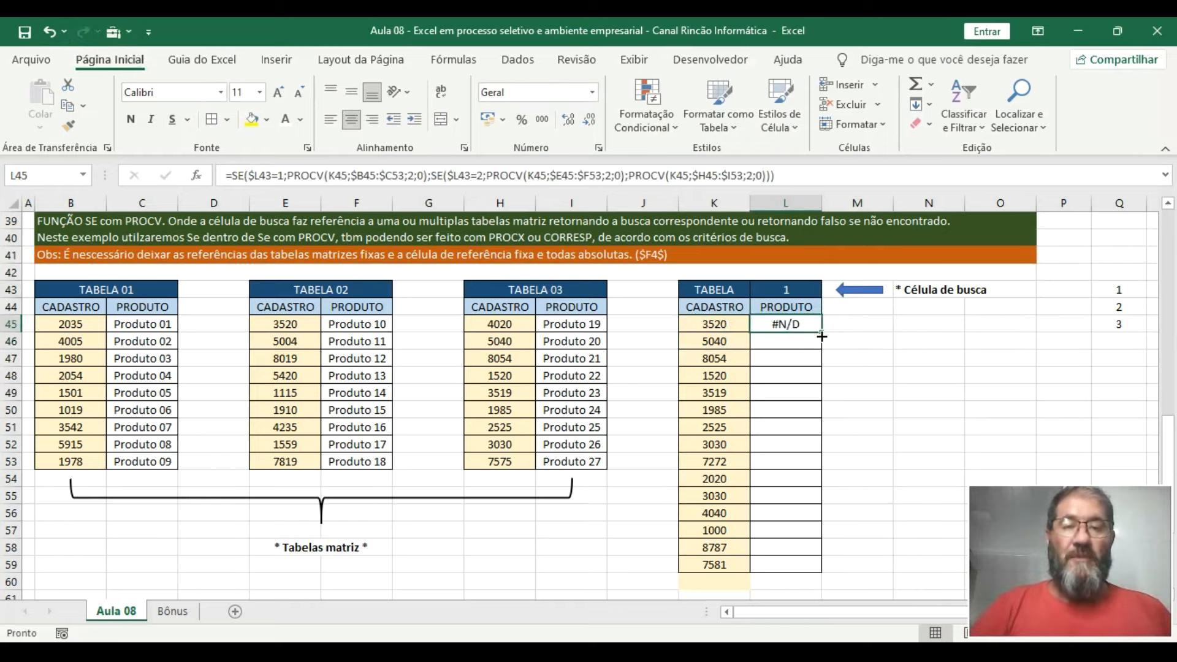
double_click(820, 332)
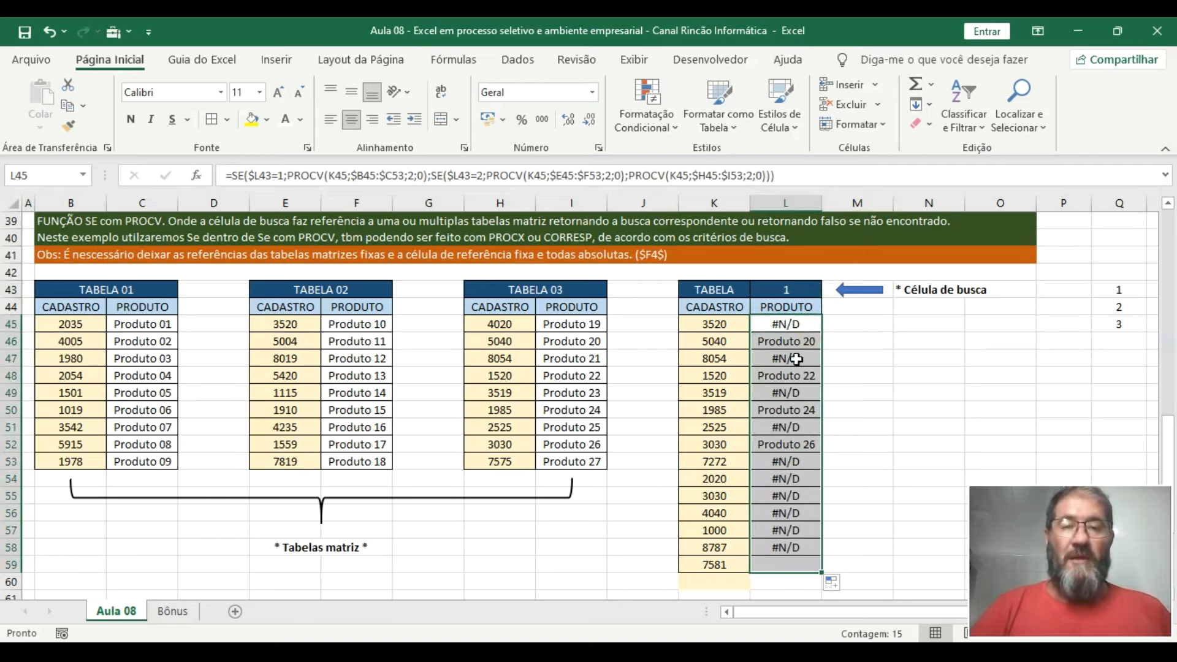
Switch the search cell L43 to table 2 to check the filled product lookups
click(849, 358)
click(815, 289)
click(827, 291)
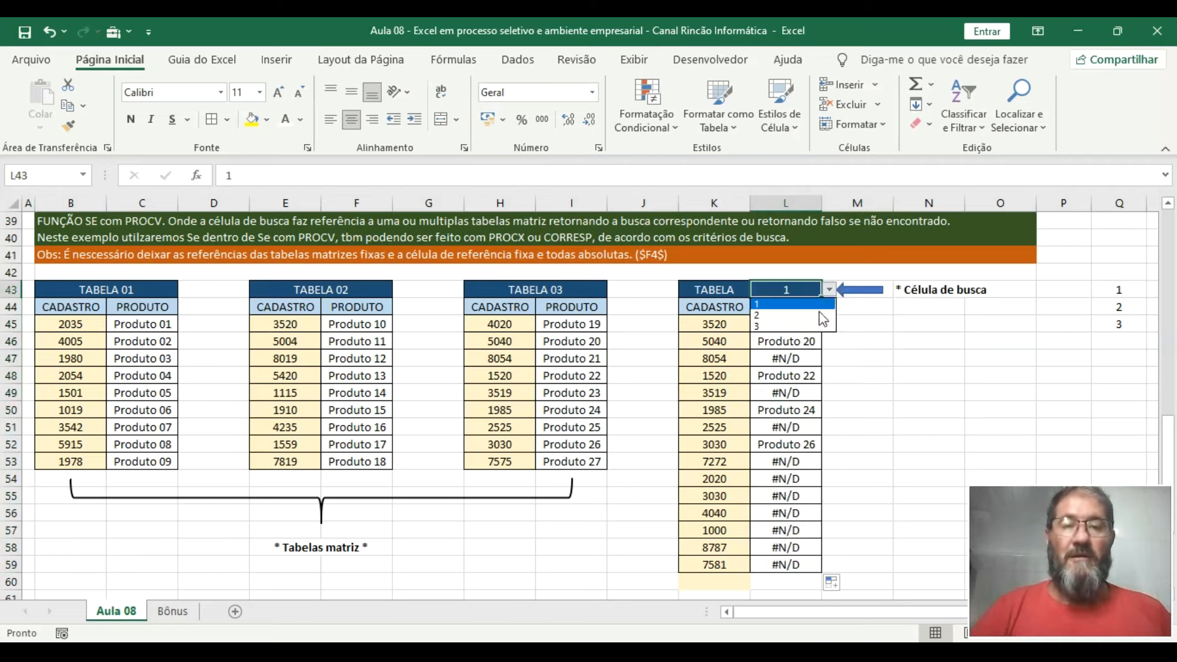
click(819, 312)
click(862, 408)
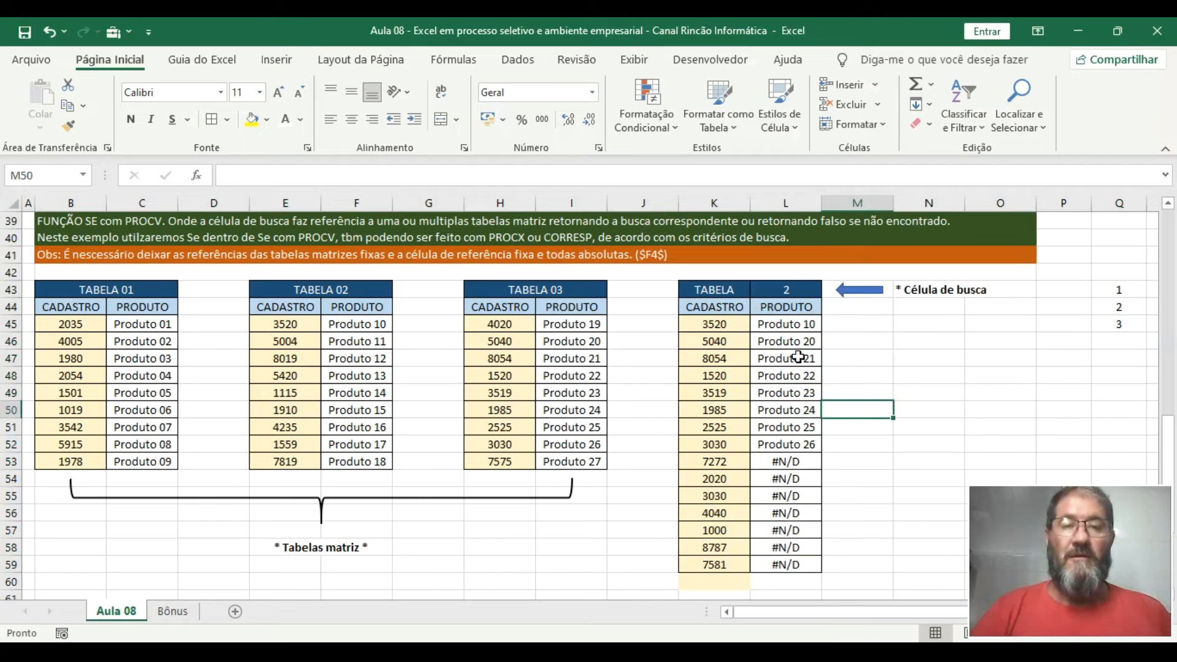
Switch the search cell L43 to table 3 to check the filled product lookups
click(815, 290)
click(828, 290)
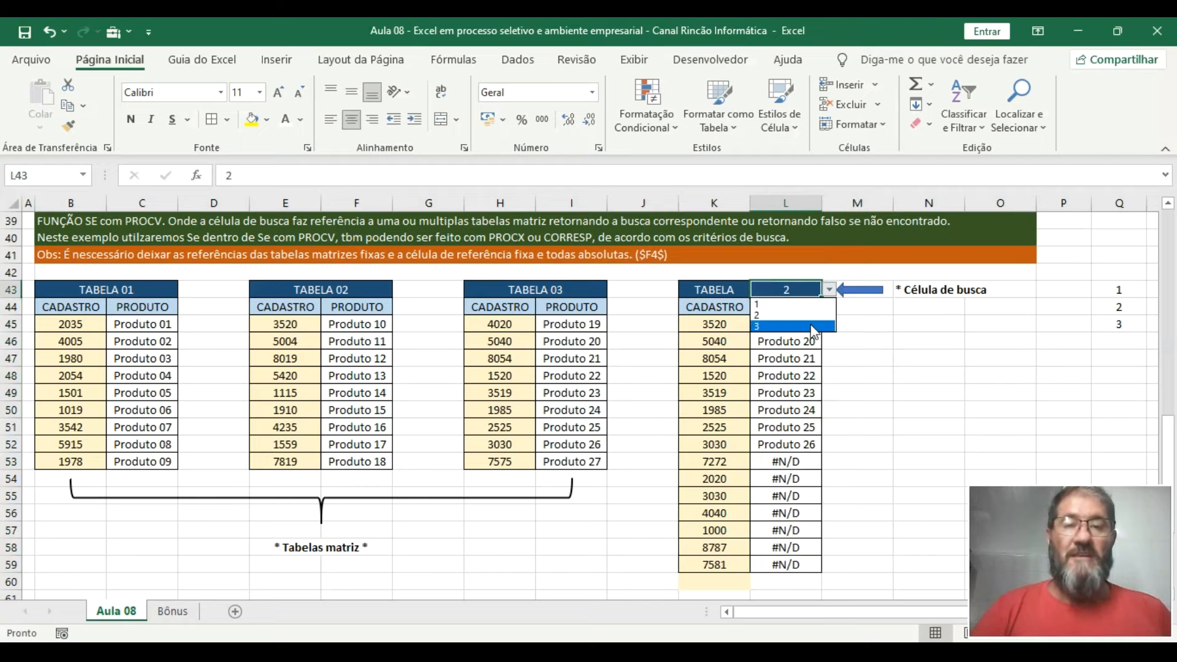
click(819, 324)
click(875, 402)
click(820, 289)
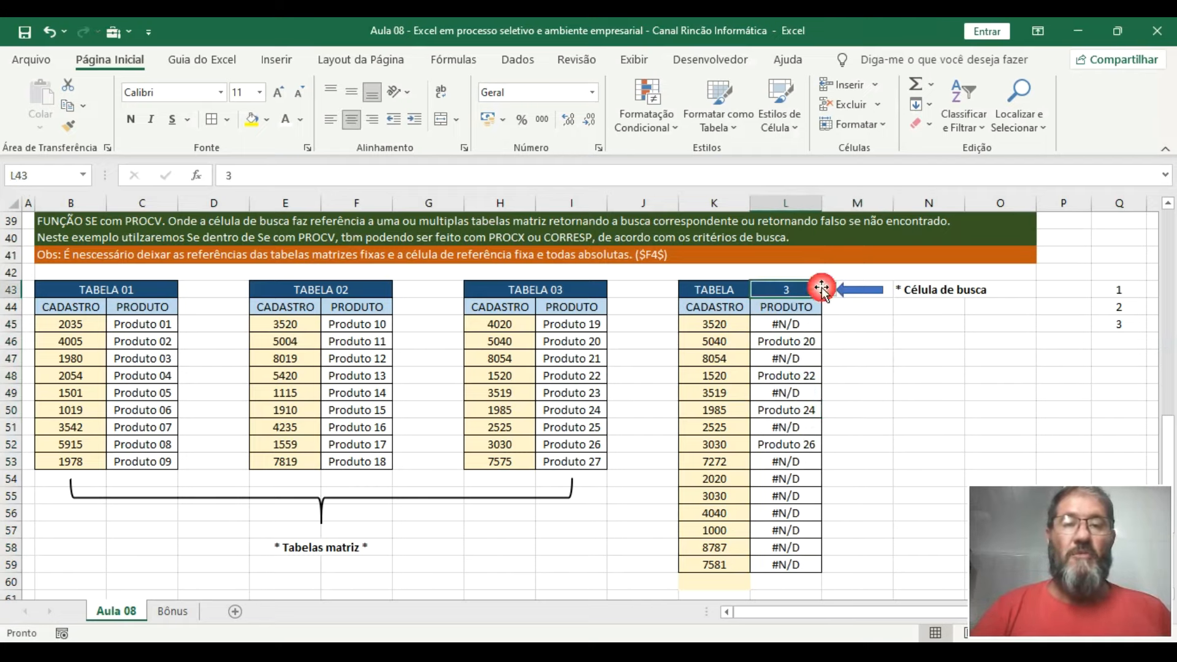
Choose table 3 in L43, and remove and restore the $ that fixes row 43 in L45's first SE reference
click(826, 290)
click(810, 325)
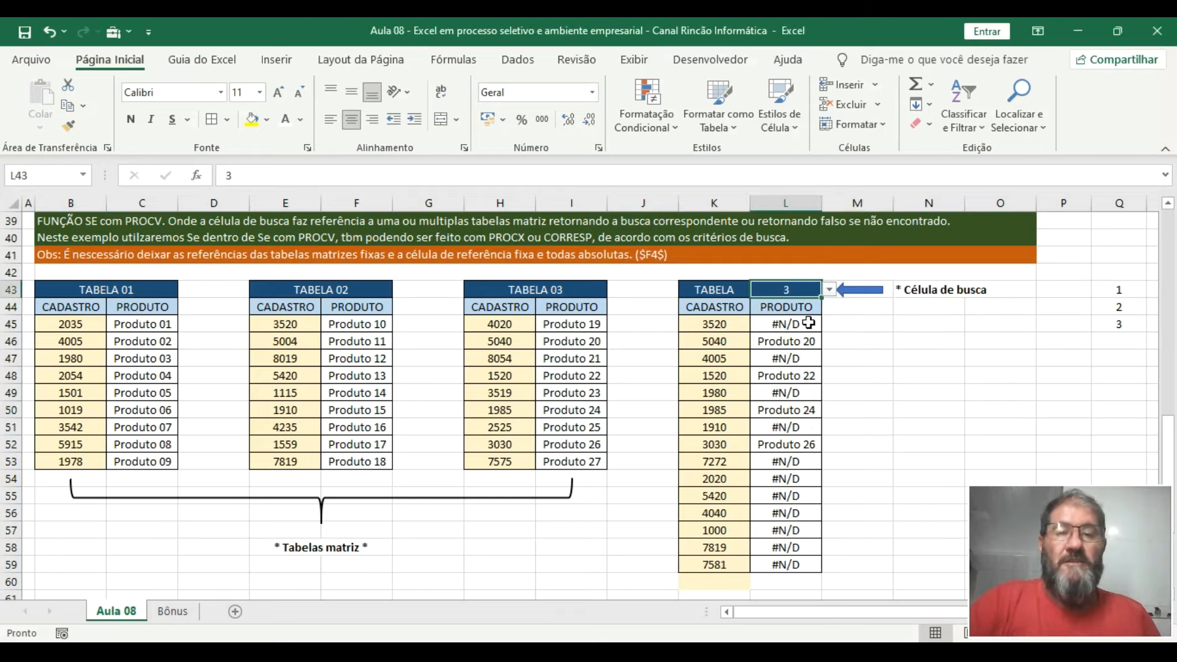
click(787, 323)
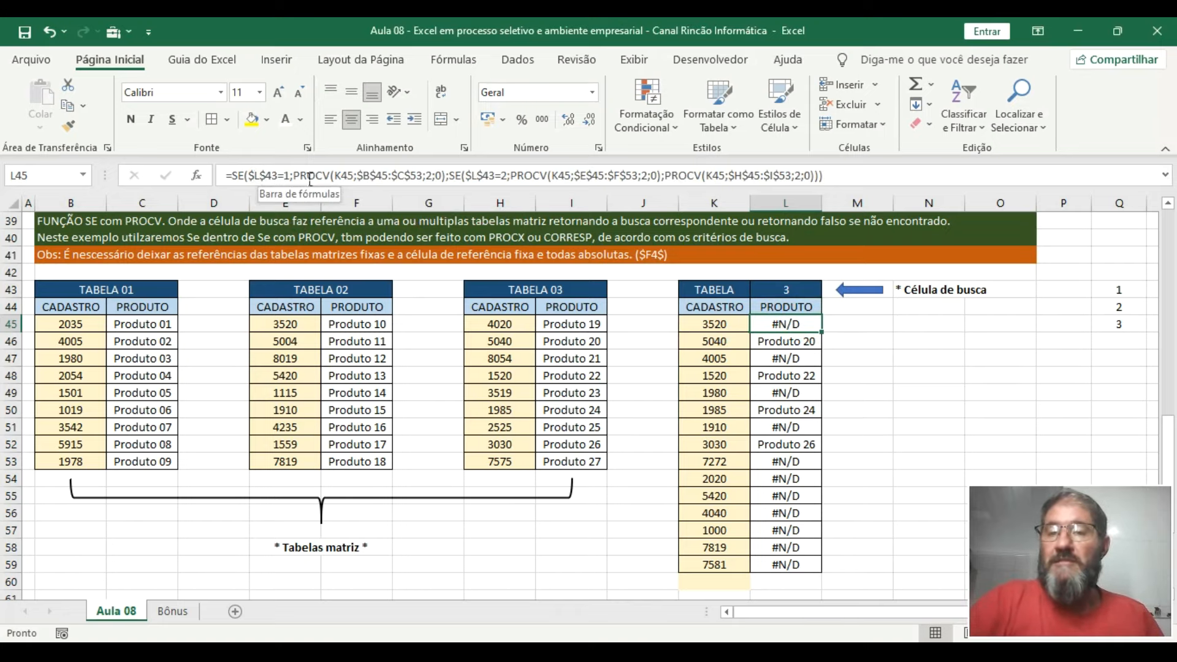
click(263, 174)
key(BackSpace)
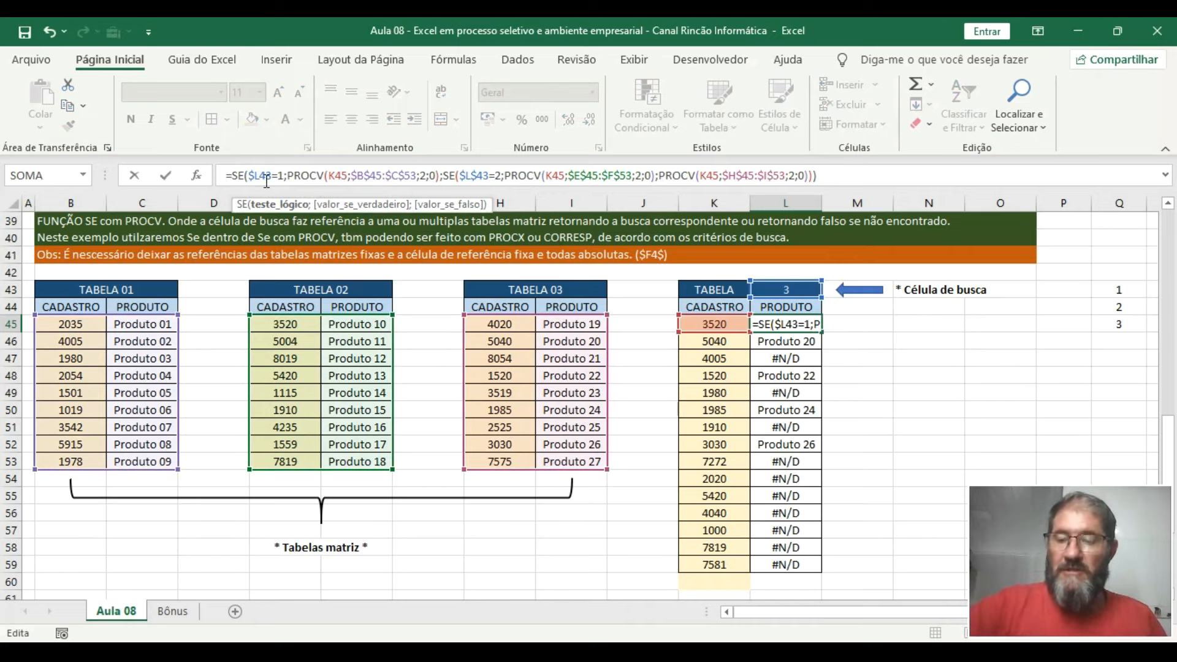
text($)
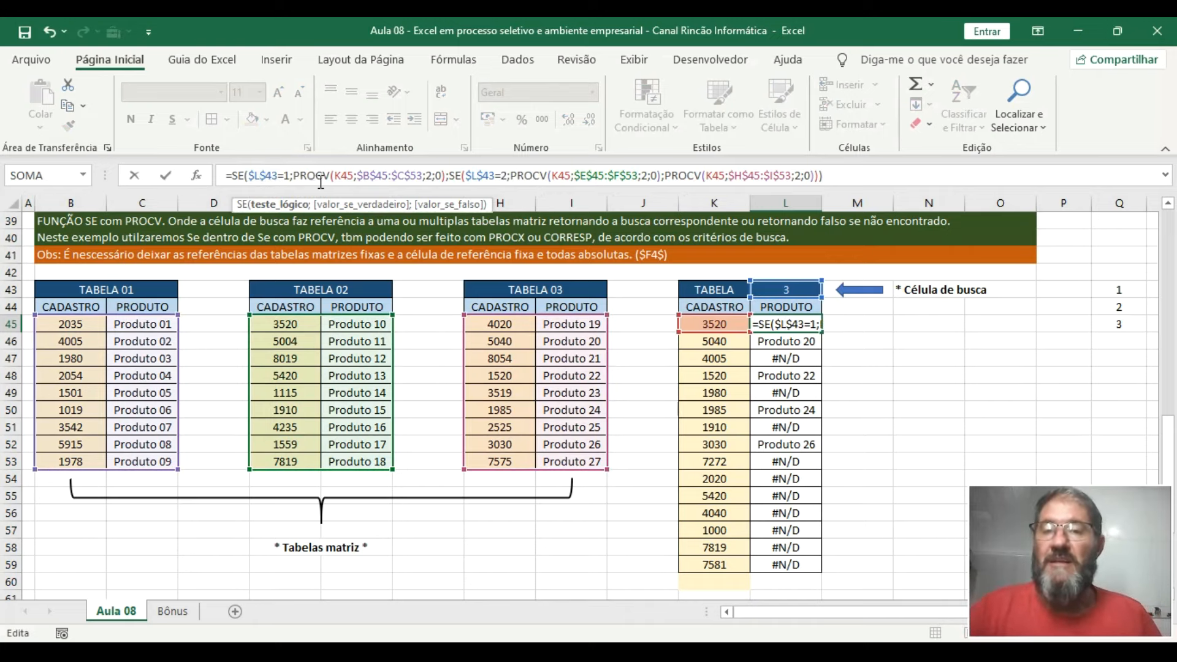
click(812, 323)
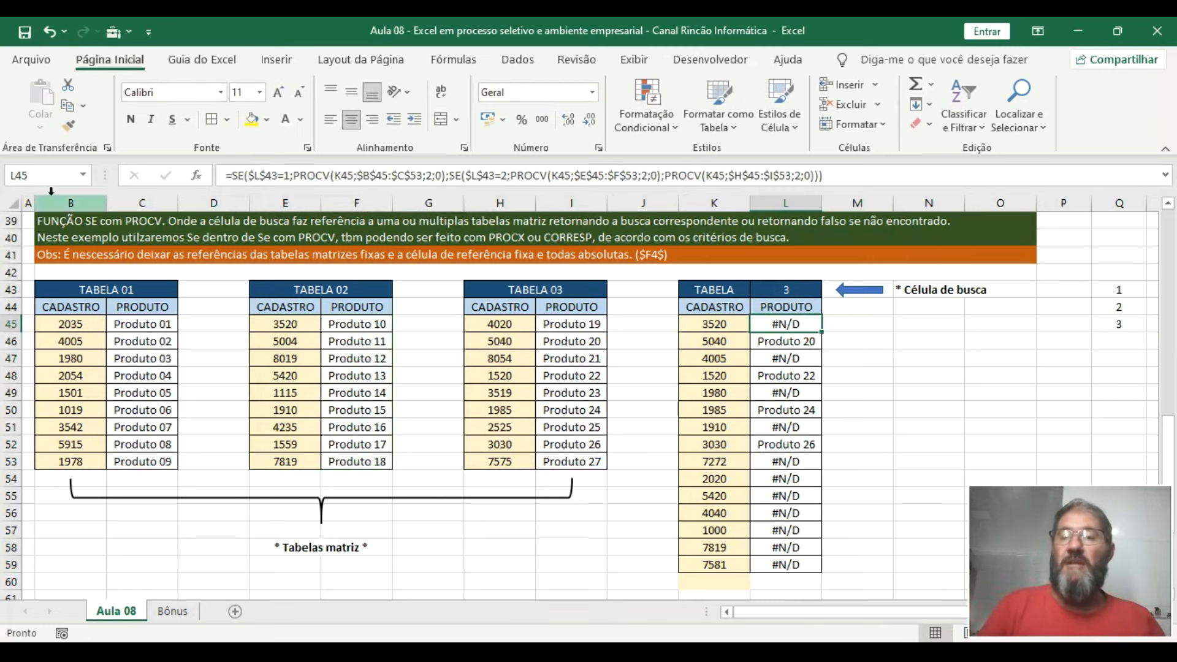
Wrap the L45 formula in SEERRO with "-" as the error value and fill it down the product column to L59
click(237, 170)
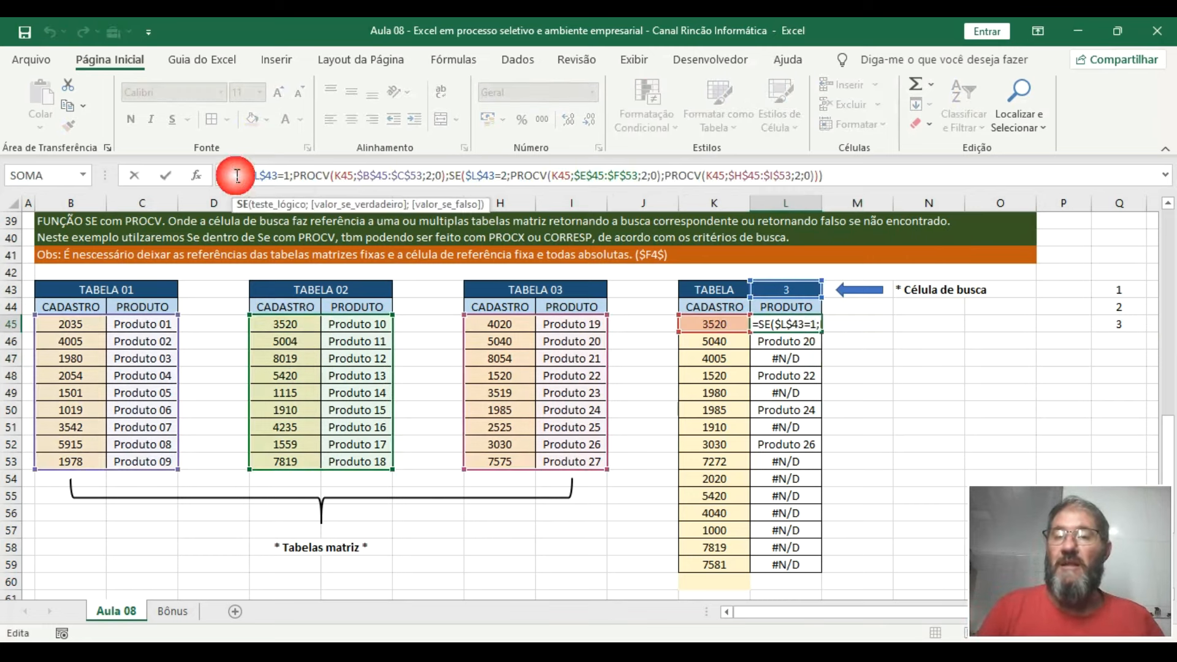
key(Left)
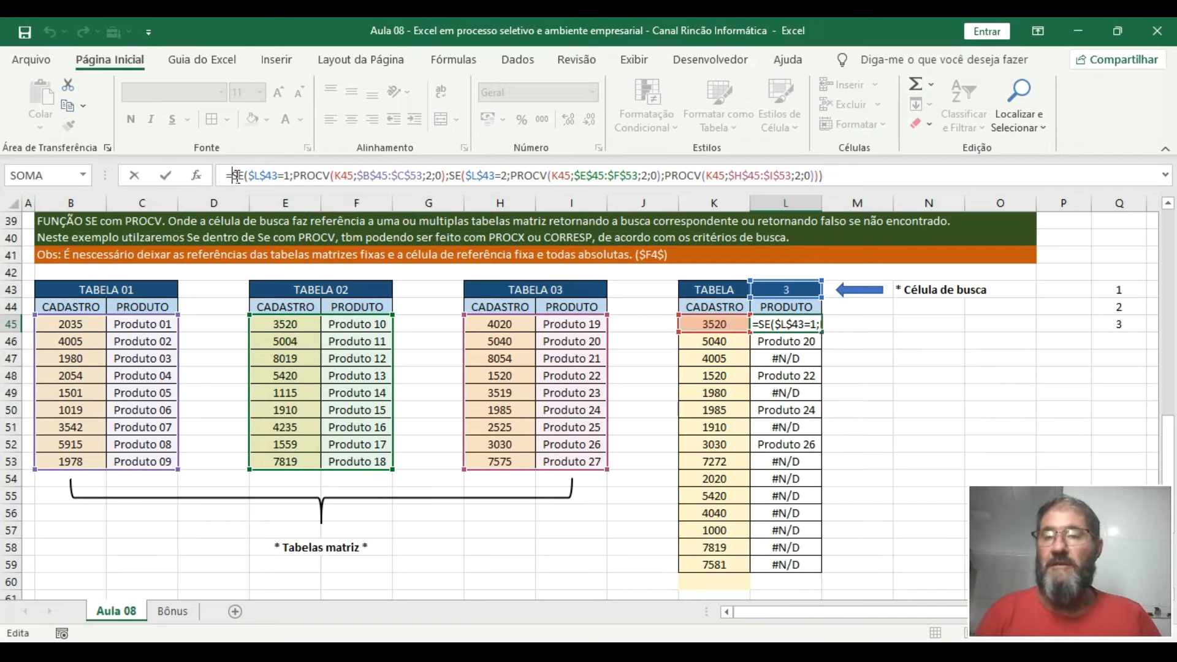
text(seer)
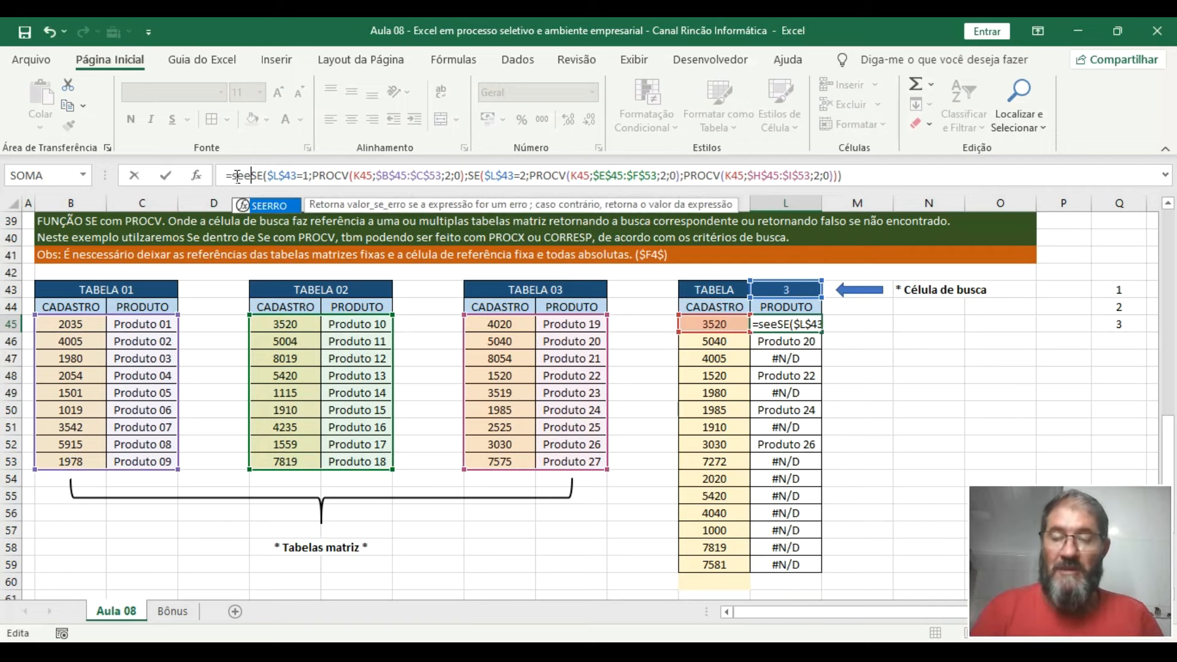
key(Tab)
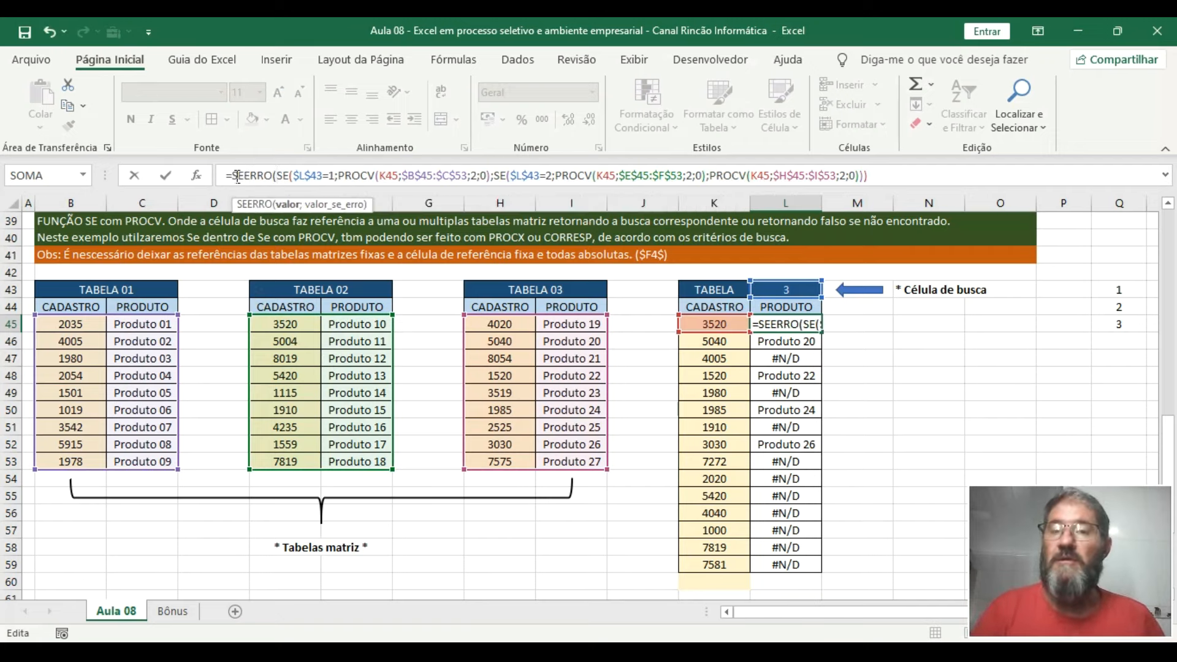
click(882, 178)
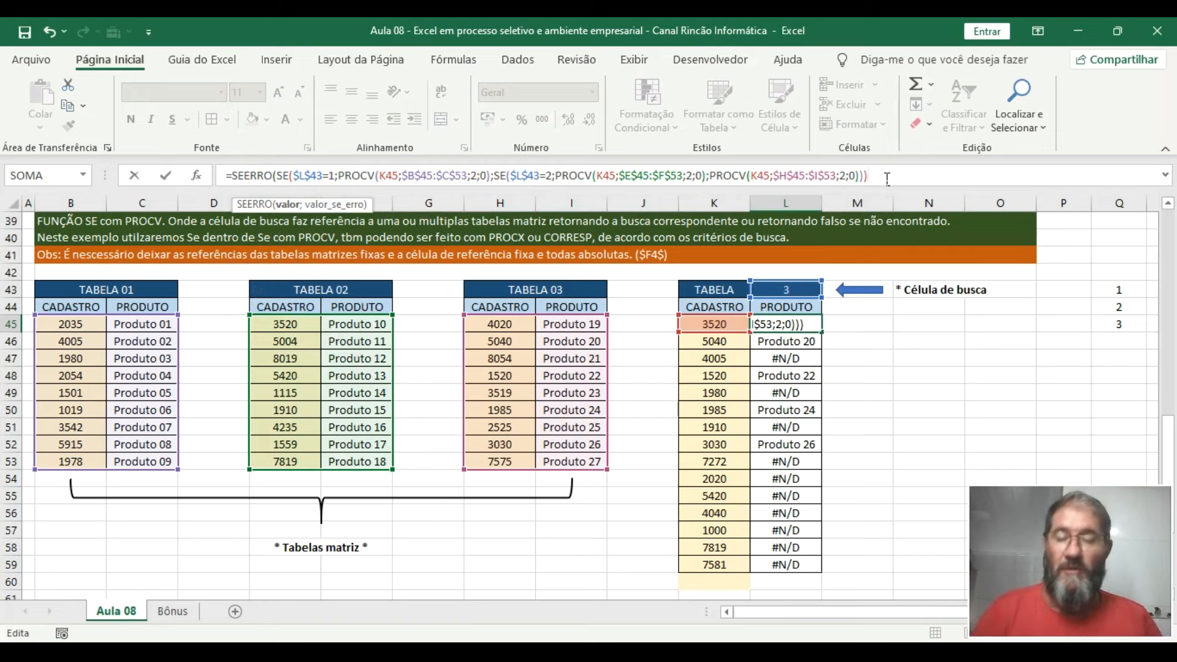
text(;)
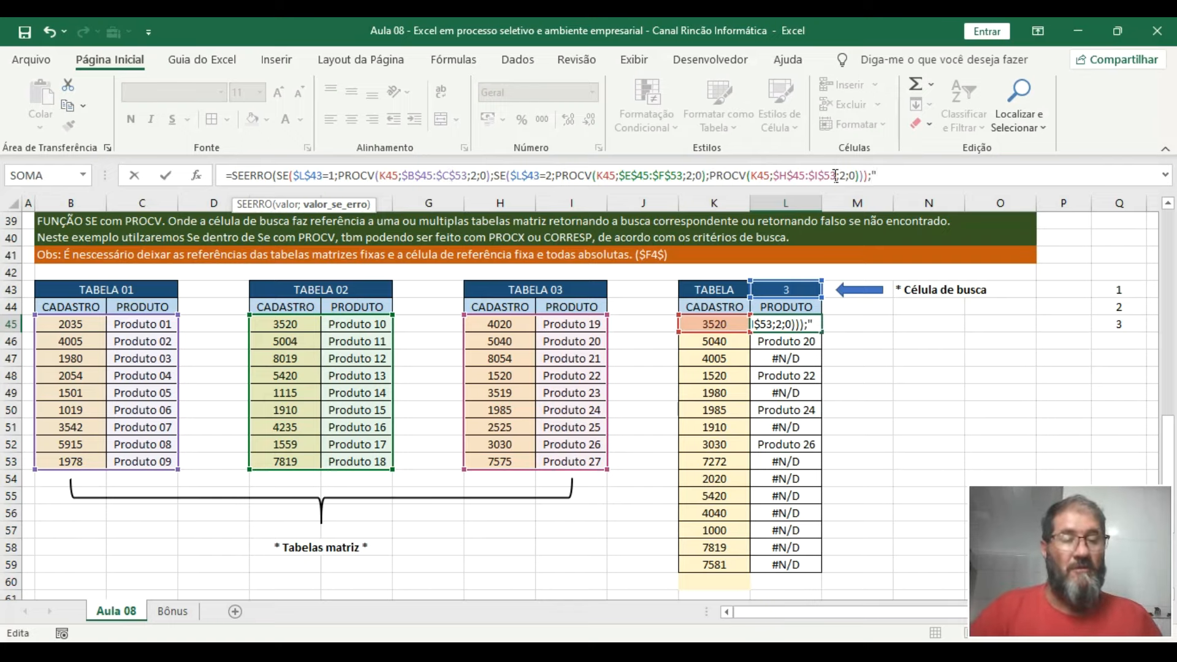
text("-")
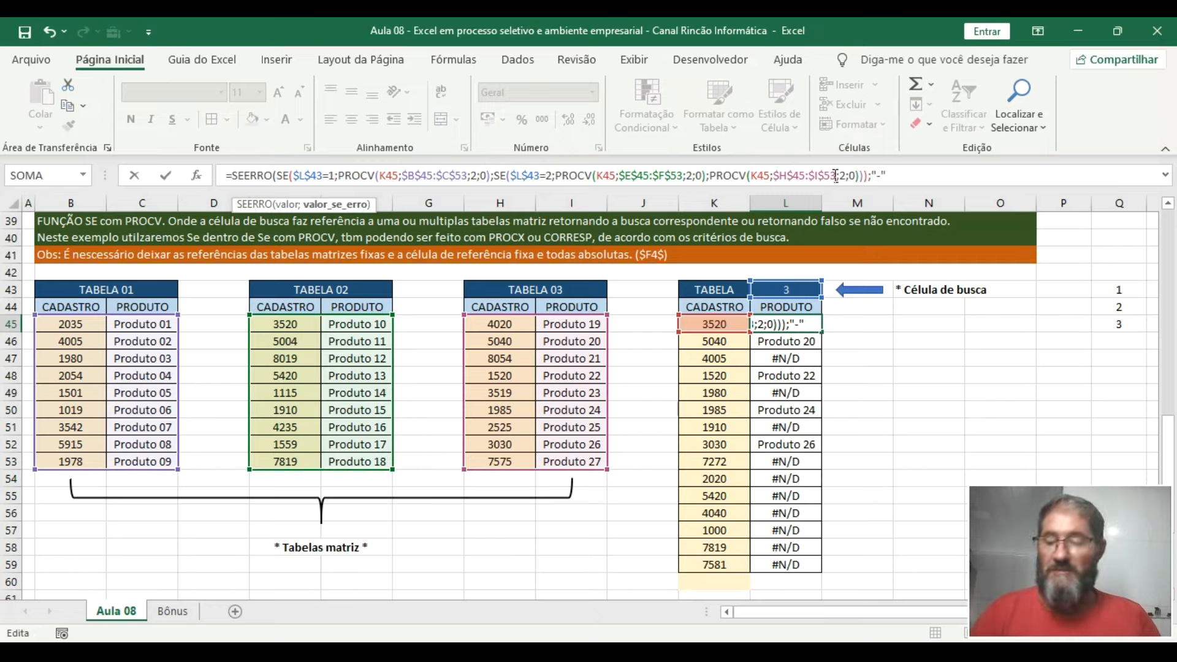
text())
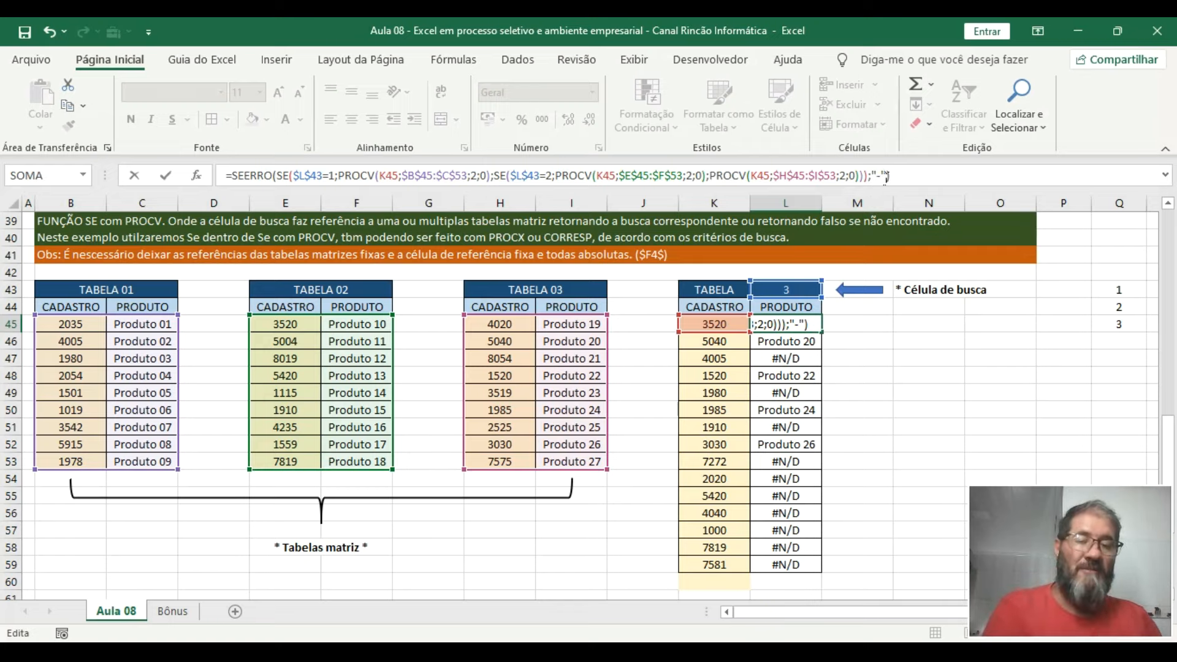
key(ctrl+Return)
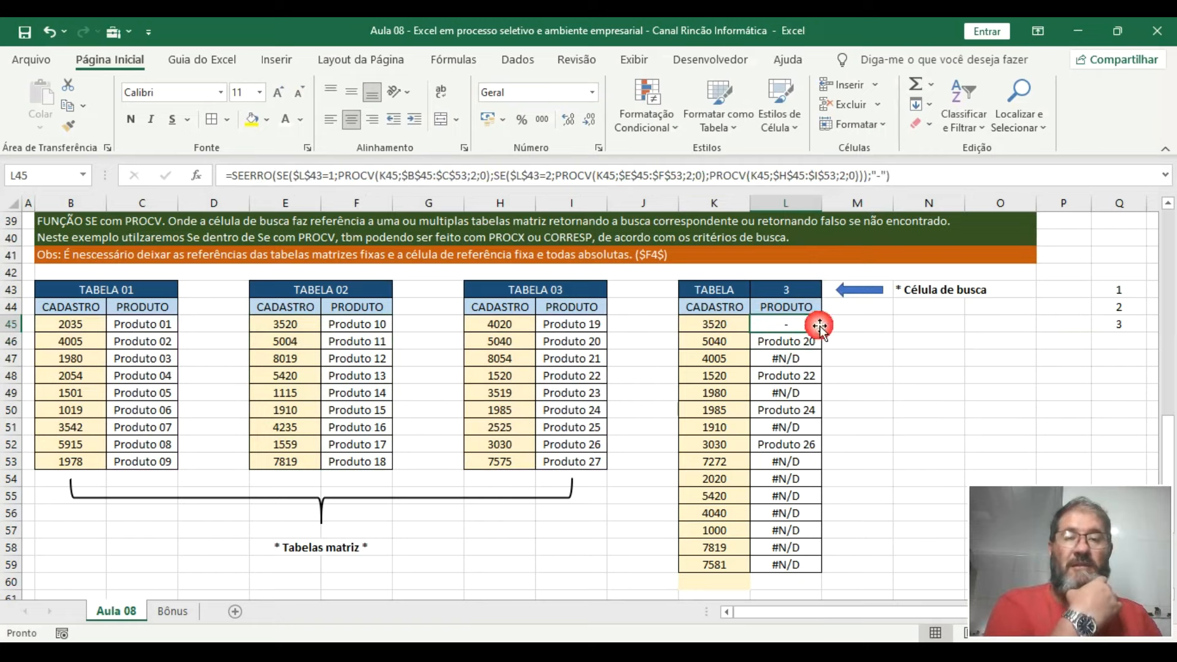
double_click(820, 326)
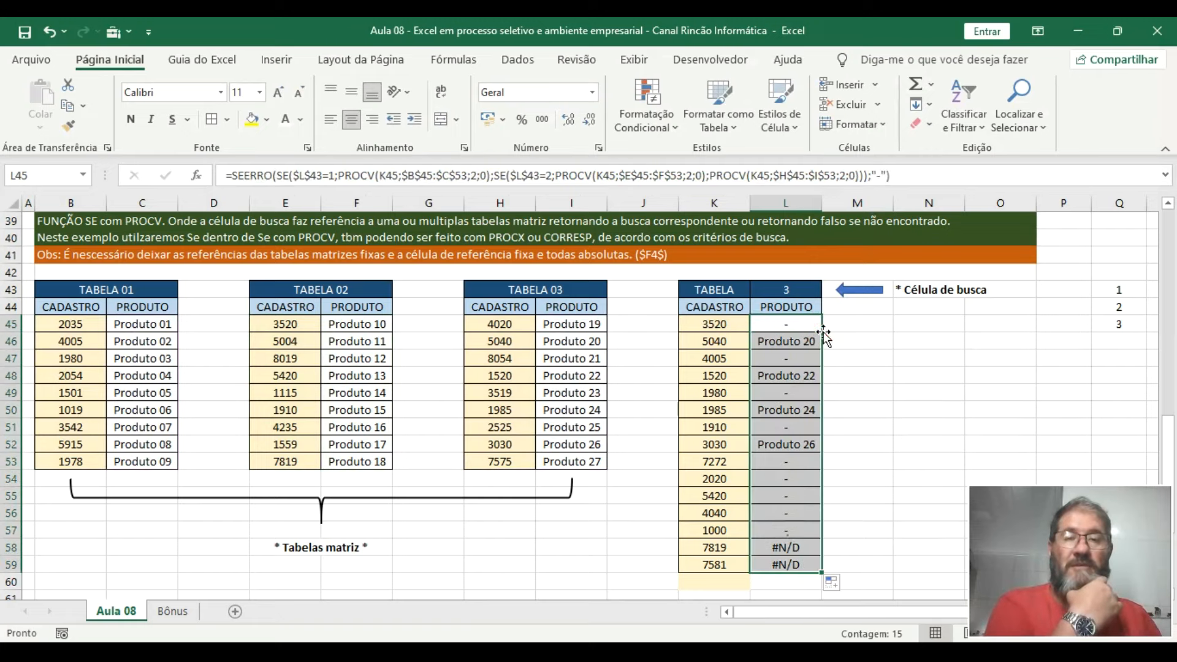
click(769, 513)
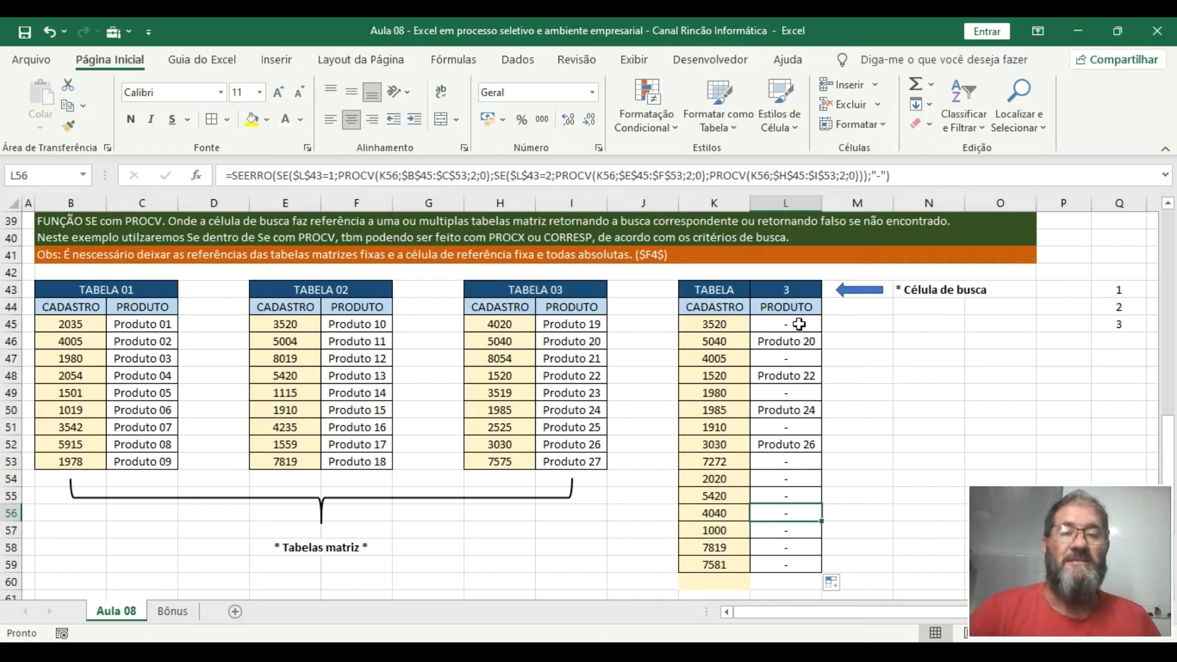
Set the search cell L43 to table 1 and to table 2 to check the SEERRO lookups
click(798, 290)
click(829, 290)
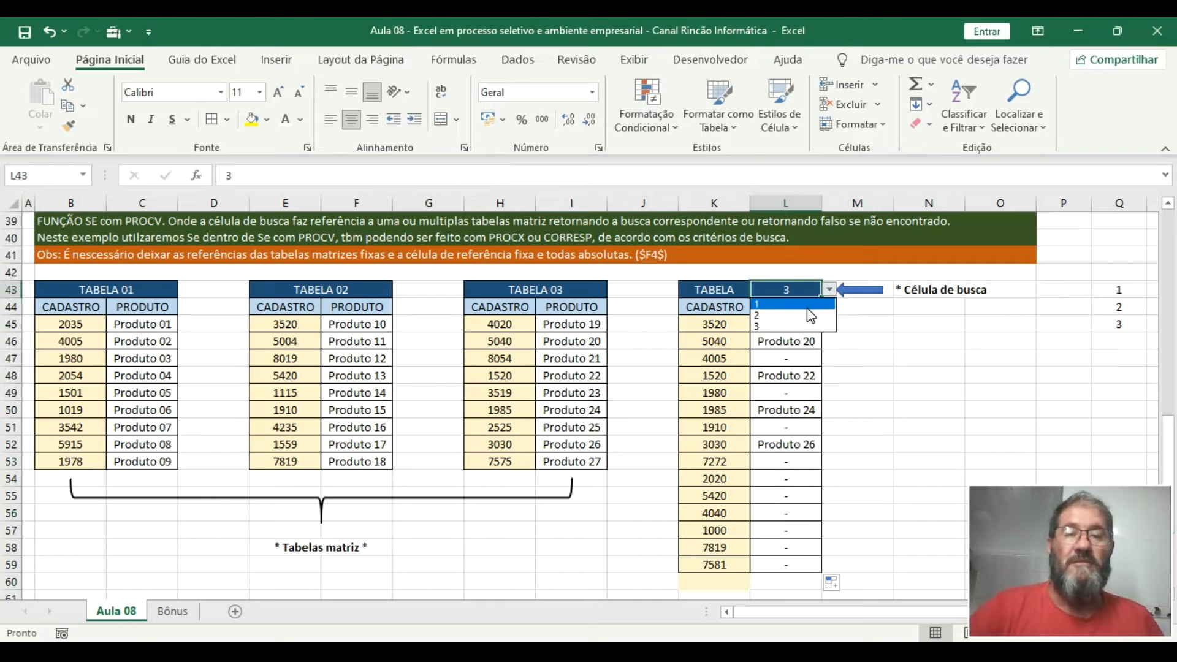
click(809, 303)
click(829, 289)
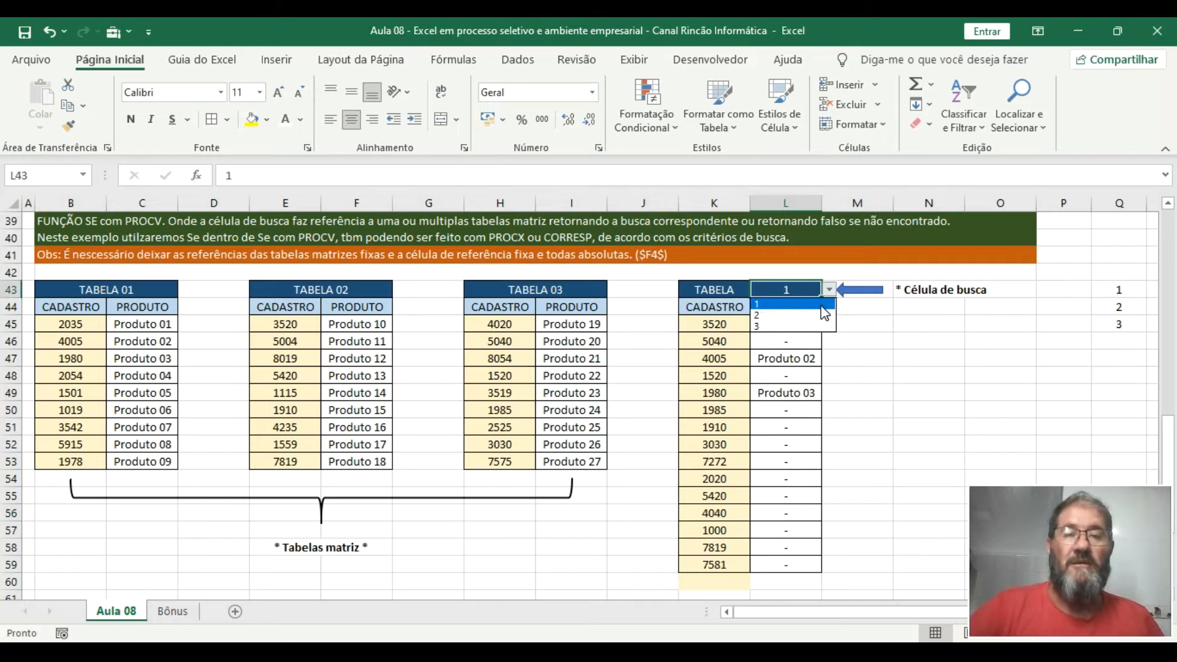
click(815, 314)
click(889, 383)
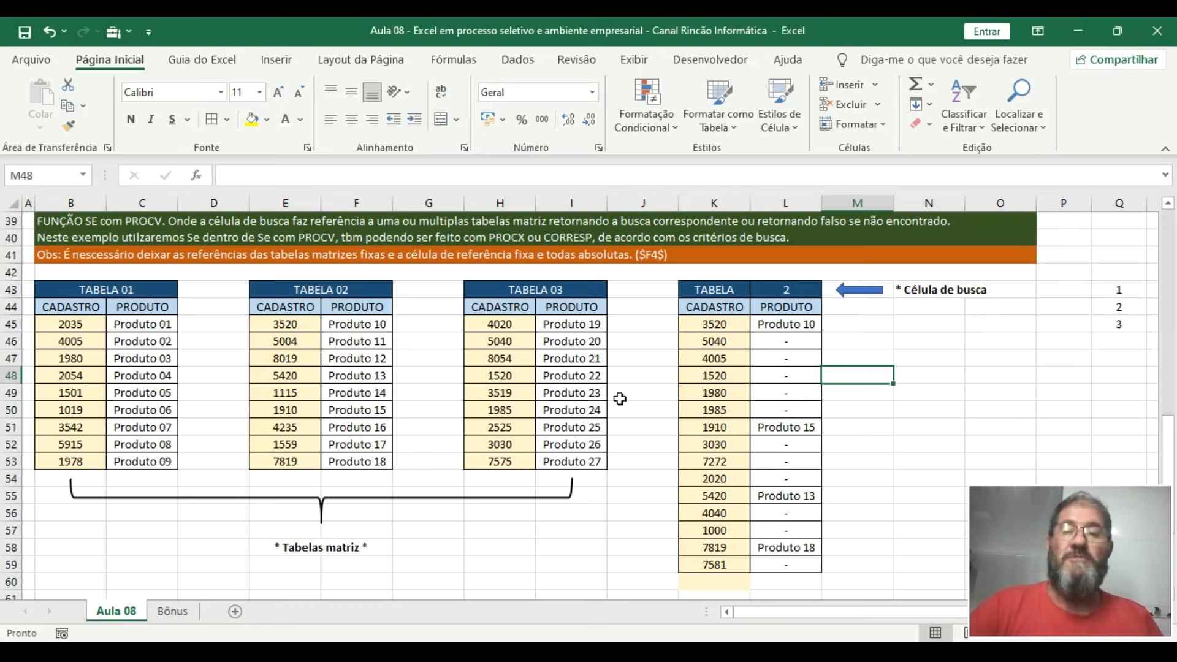
Name the 2018 commission table L11:M21 on the Bônus sheet tbl_2018 and reselect the range to check its name
click(184, 611)
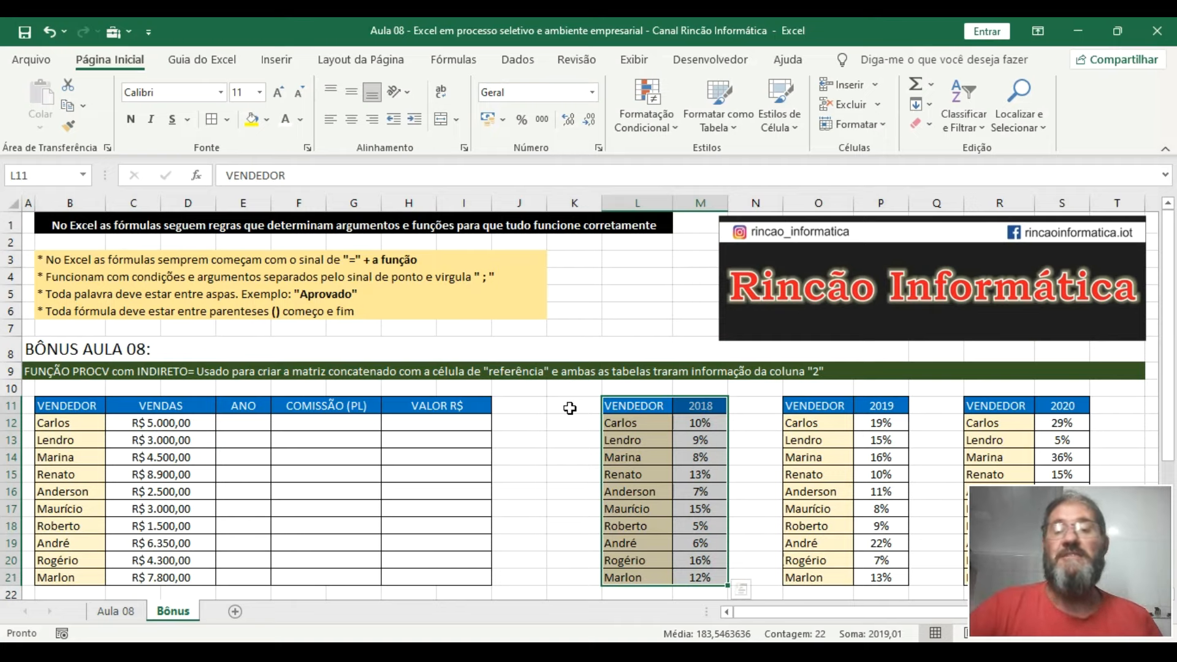
scroll(568, 418, down, 1)
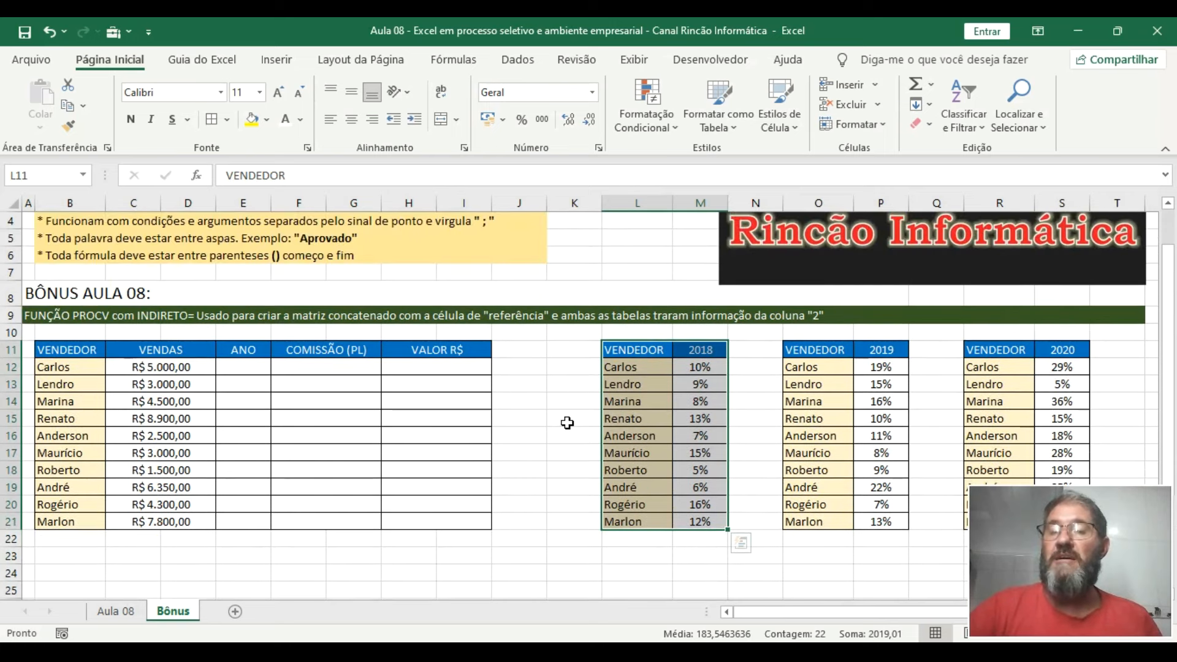
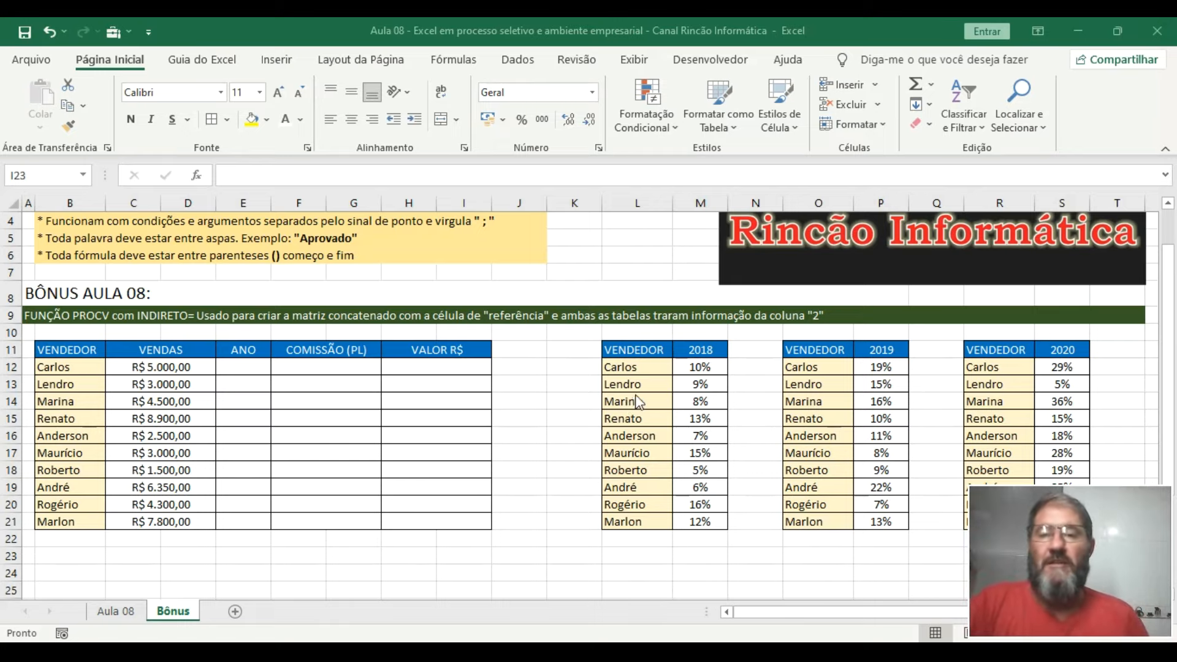
click(641, 348)
click(641, 348)
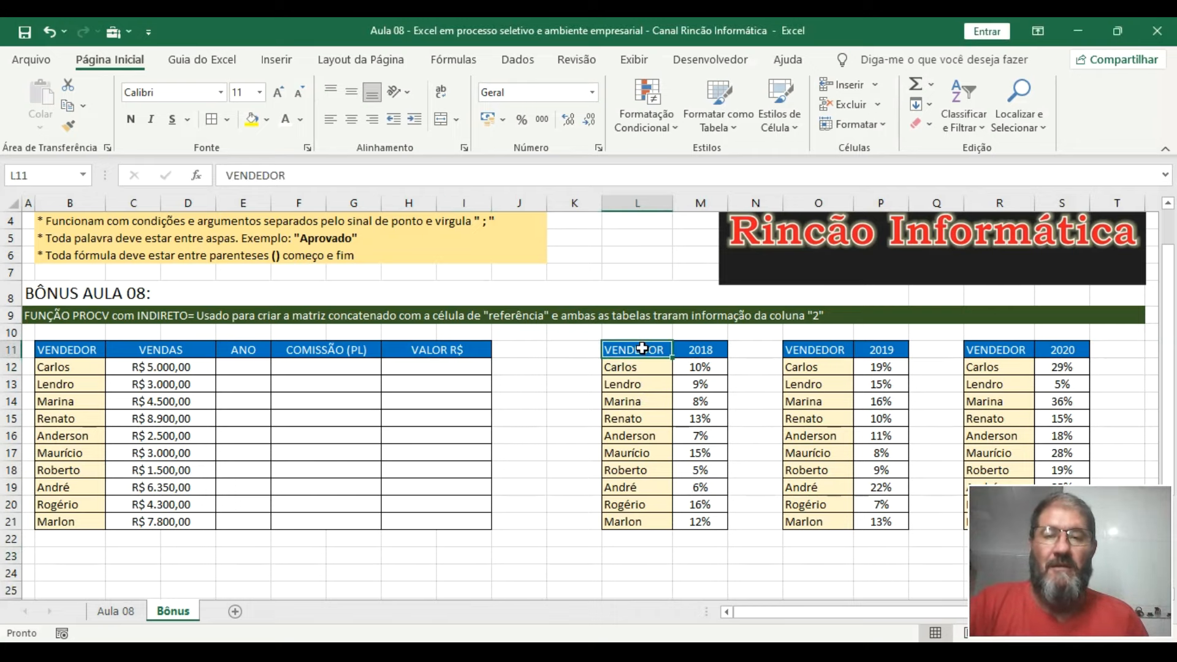
drag(642, 348, 704, 522)
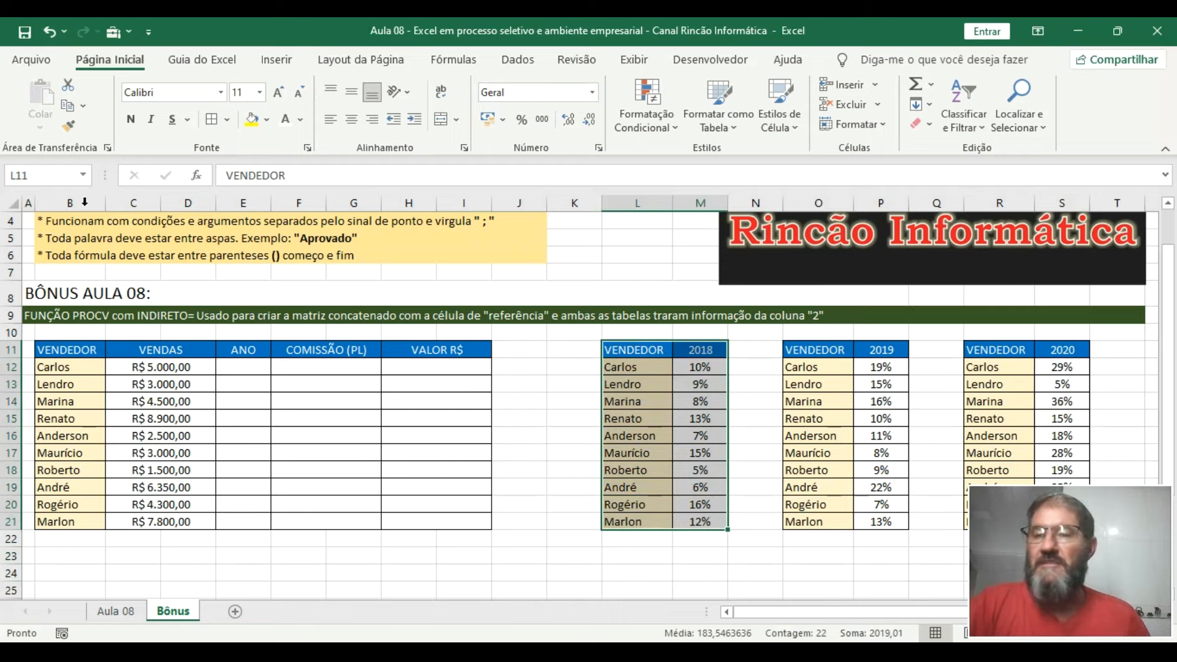
click(71, 178)
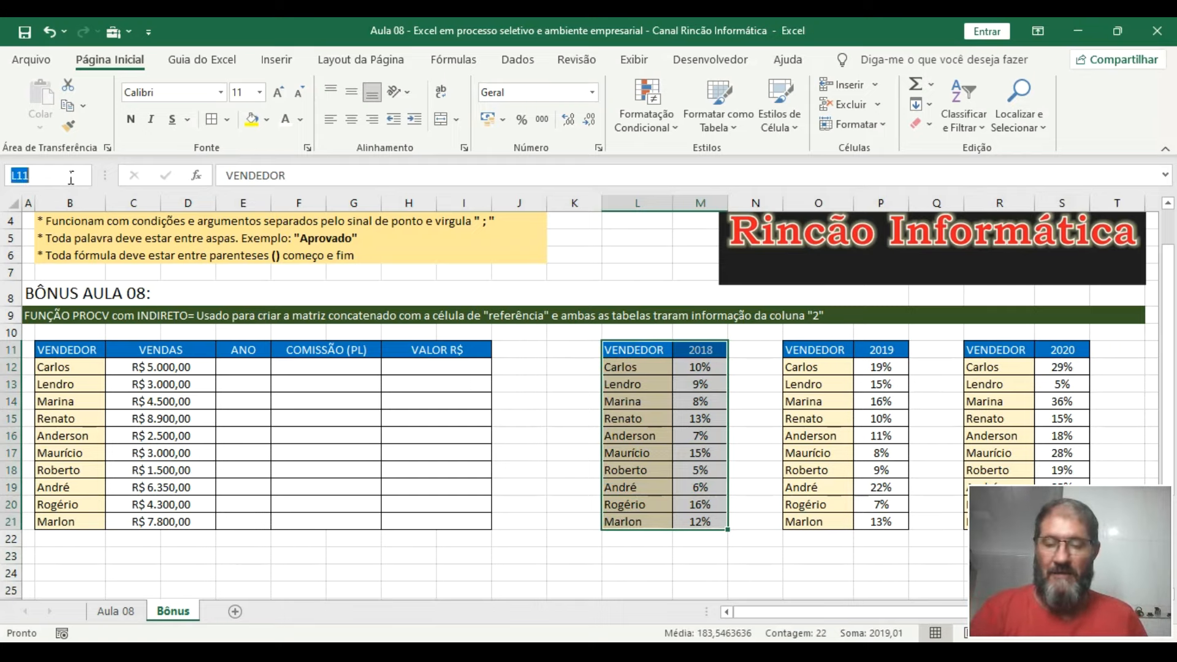
text(tbl_2018)
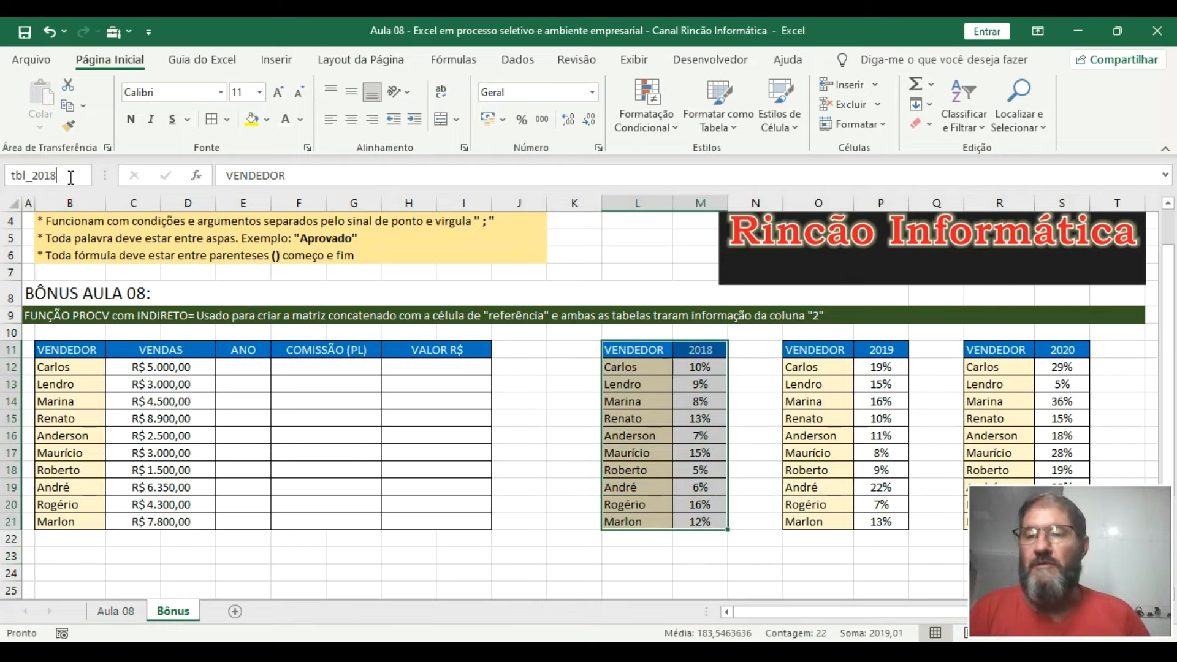
key(Return)
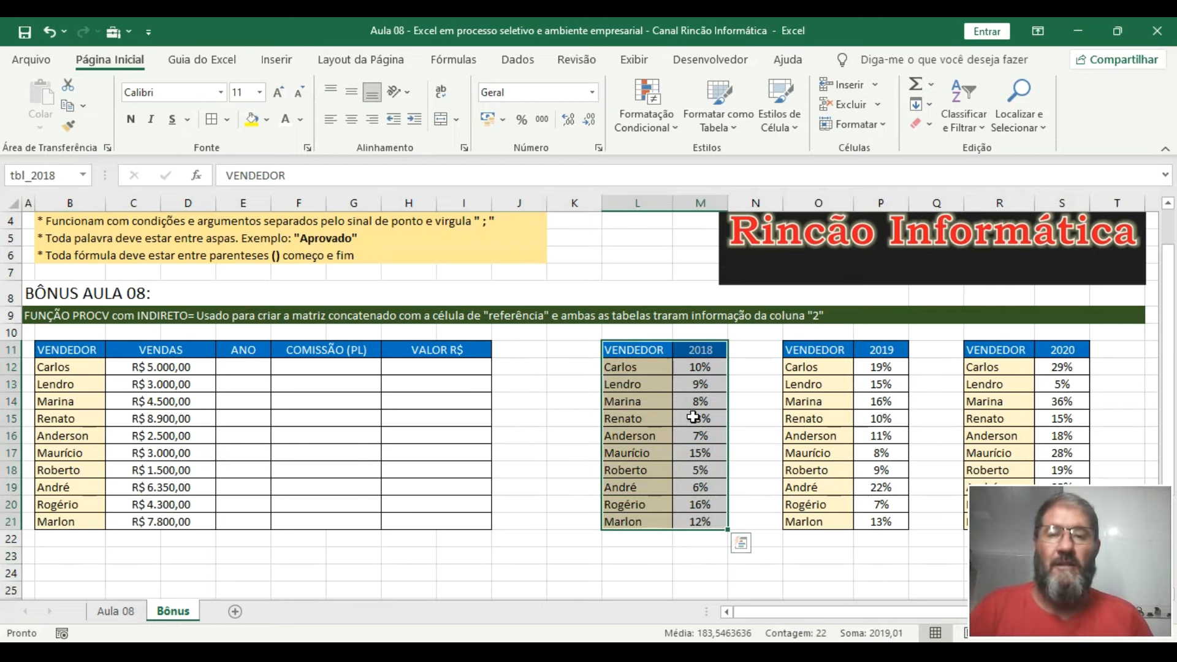
click(579, 356)
drag(625, 351, 714, 522)
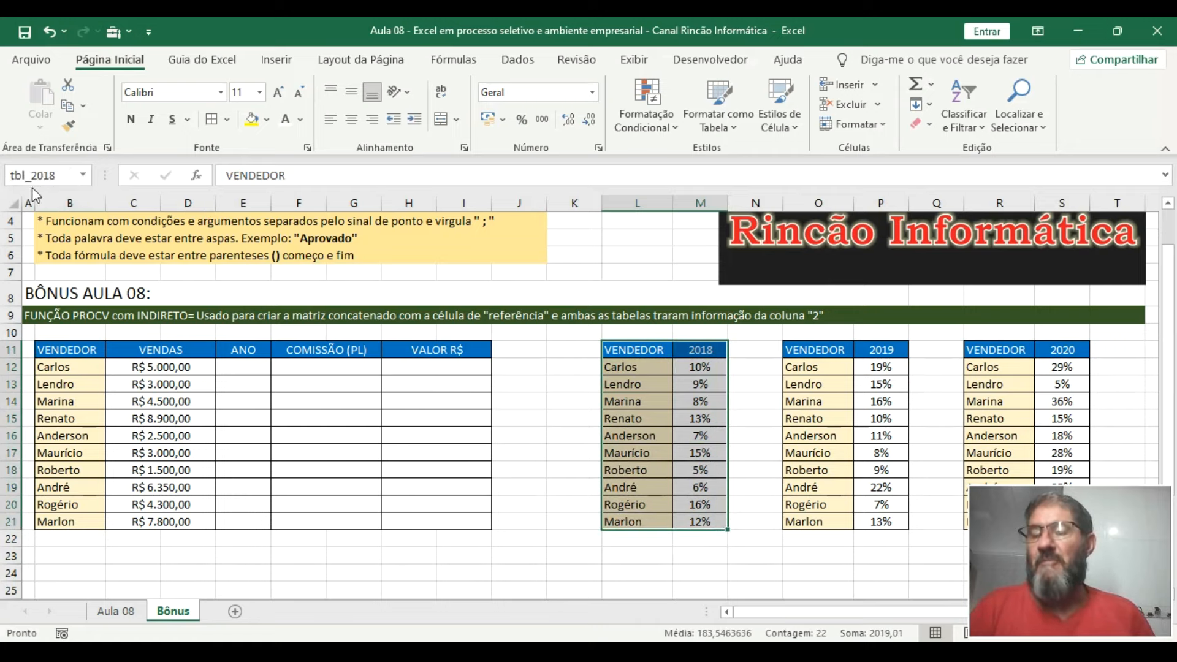
Name the 2019 commission table, range O11:P21 with its headers, tbl_2019
drag(820, 350, 892, 522)
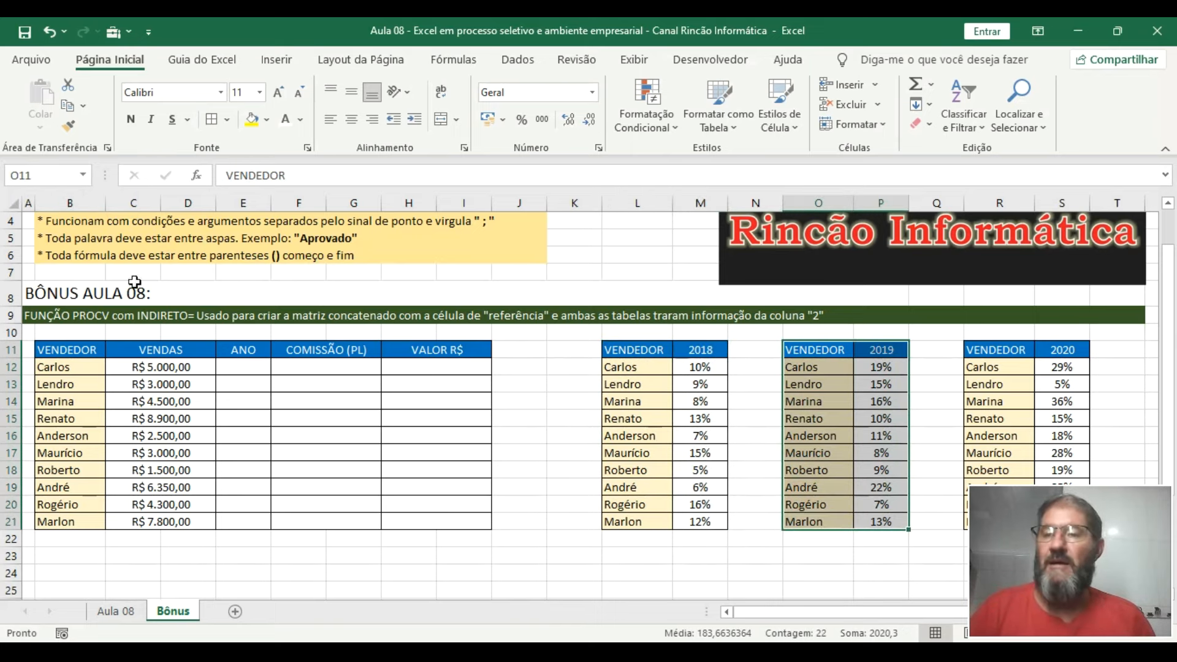
click(61, 179)
text(tbl)
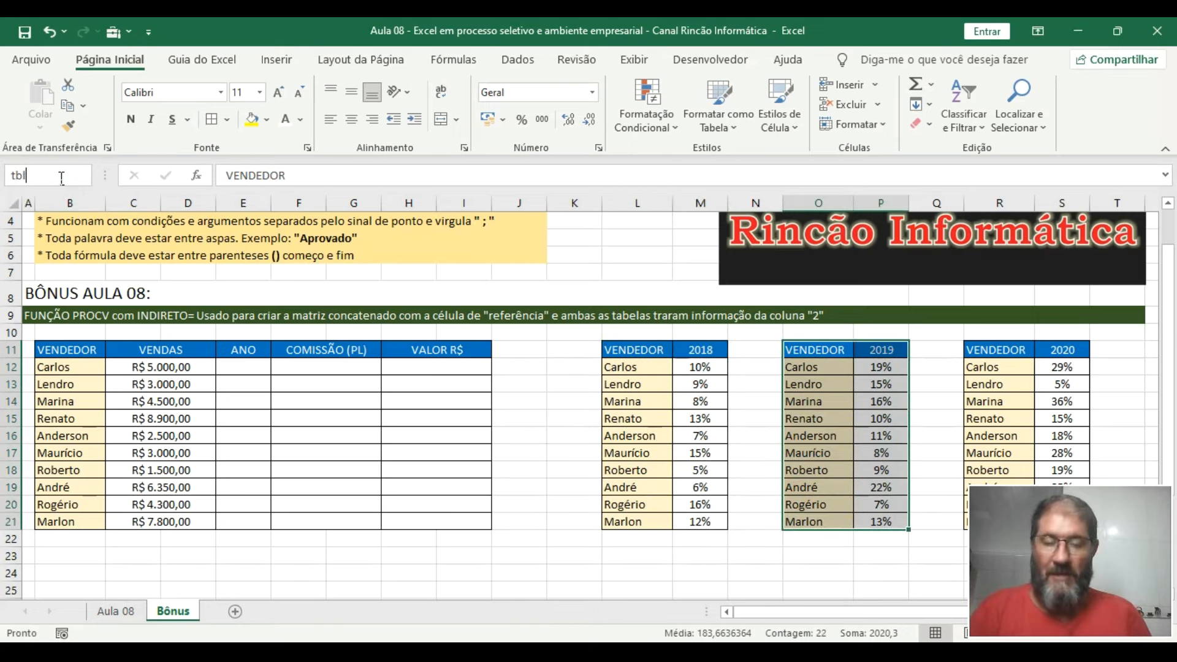
text(_2019)
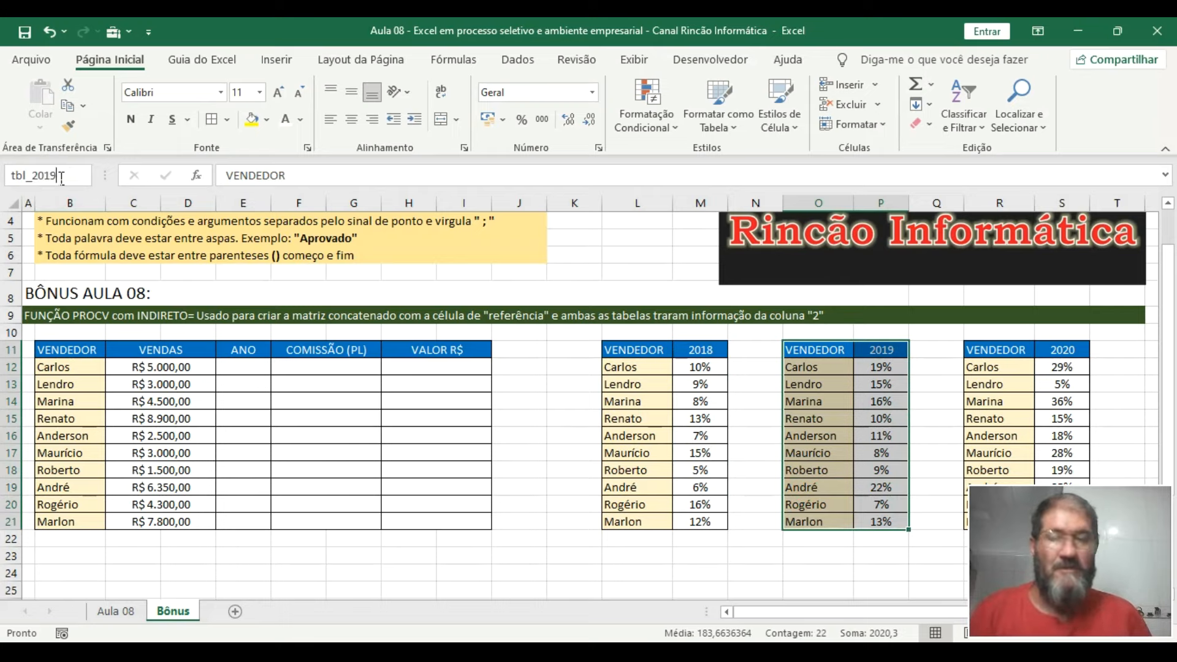
key(Return)
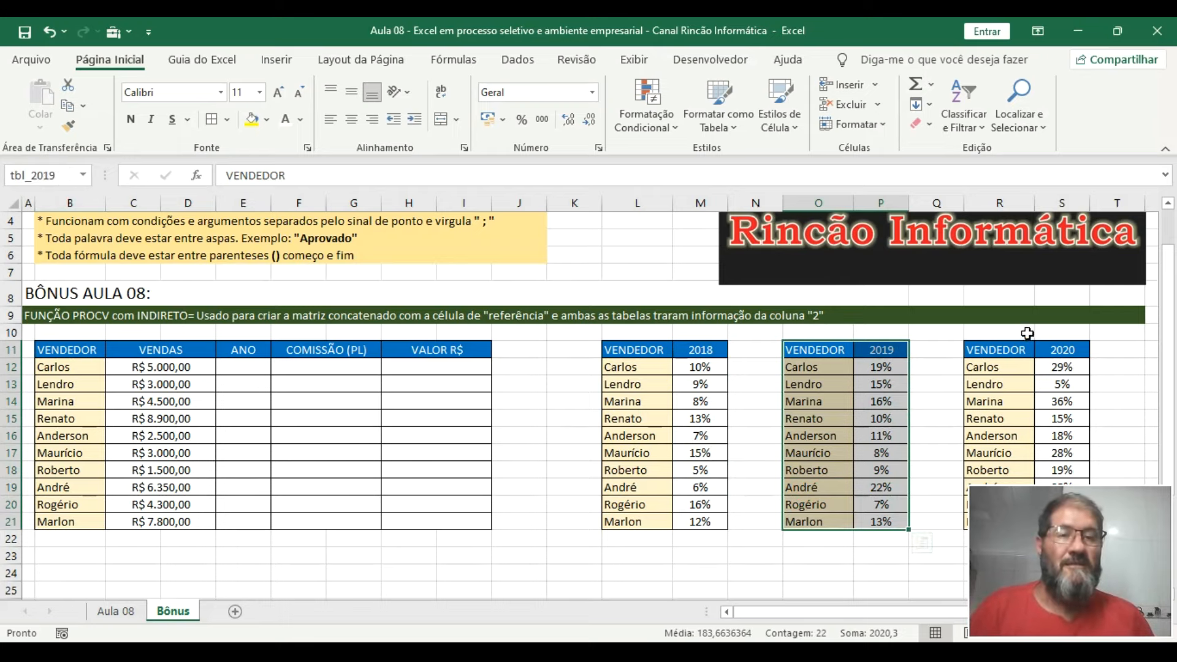
Name the 2020 commission table, range R11:S21 with its headers, tbl_2020
drag(1011, 350, 1069, 523)
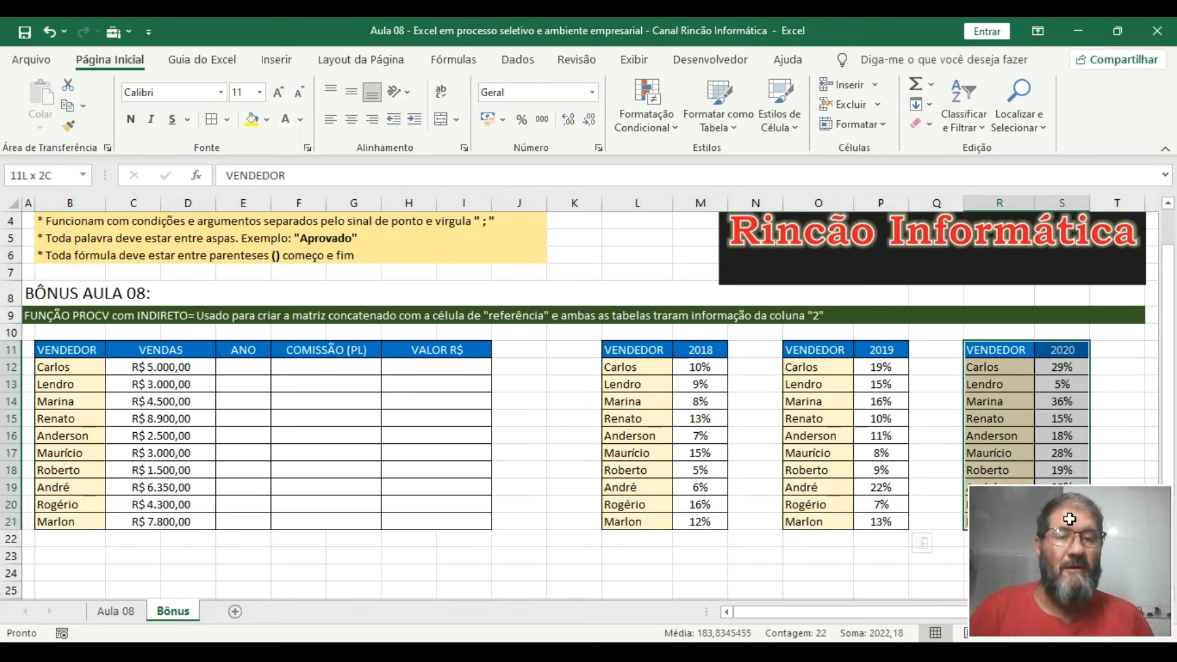
click(64, 182)
text(tbl_2020)
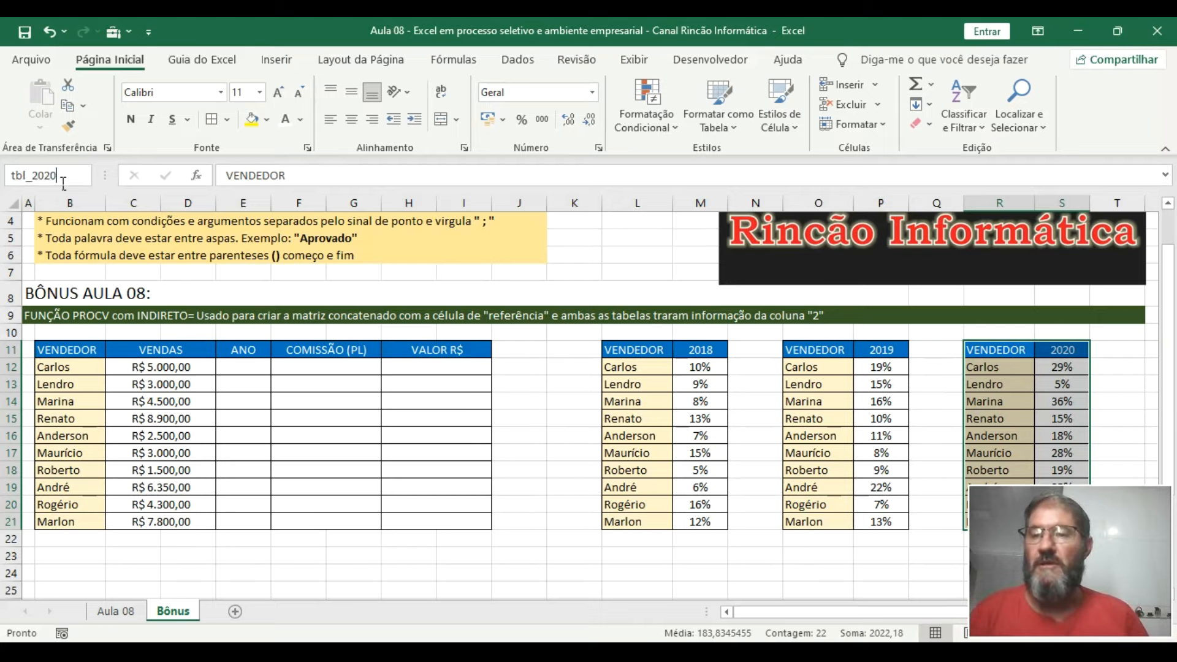
key(Return)
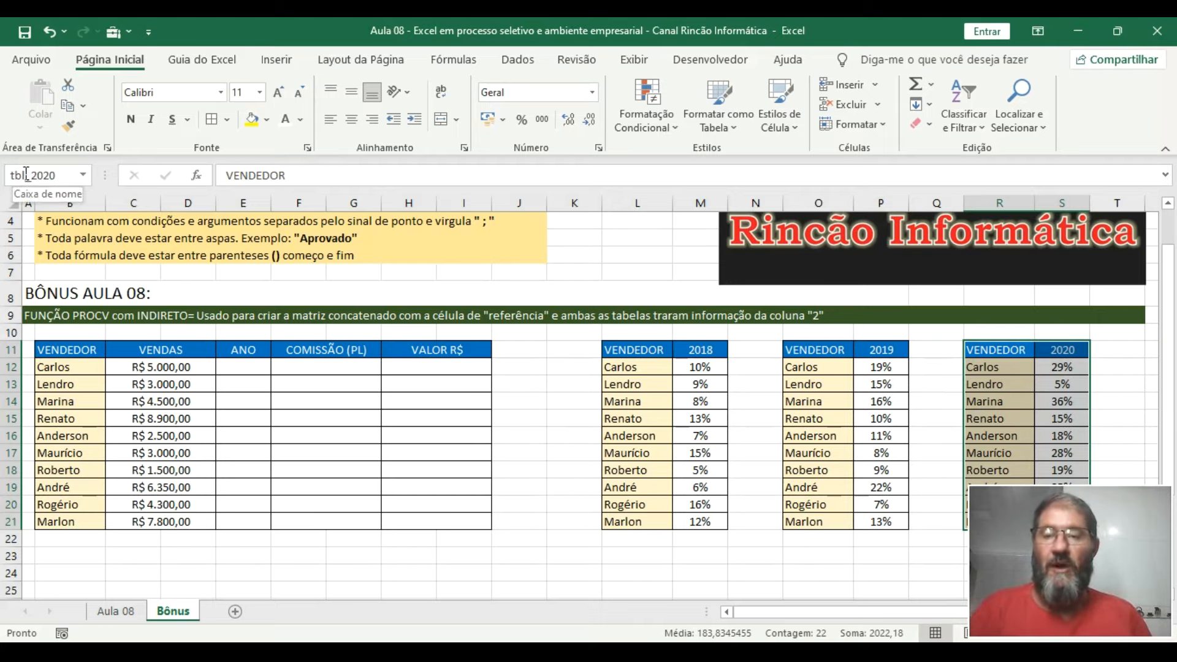
Reselect the 2018 commission table L11:M21 to check its range name
click(532, 405)
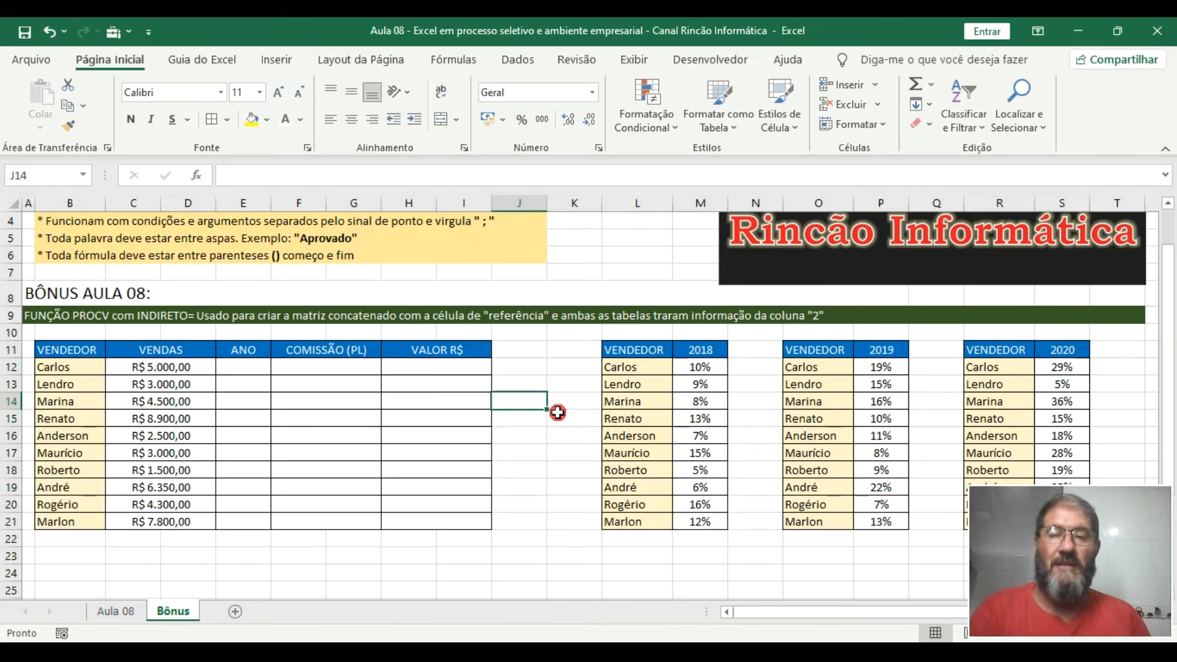
drag(640, 344, 710, 513)
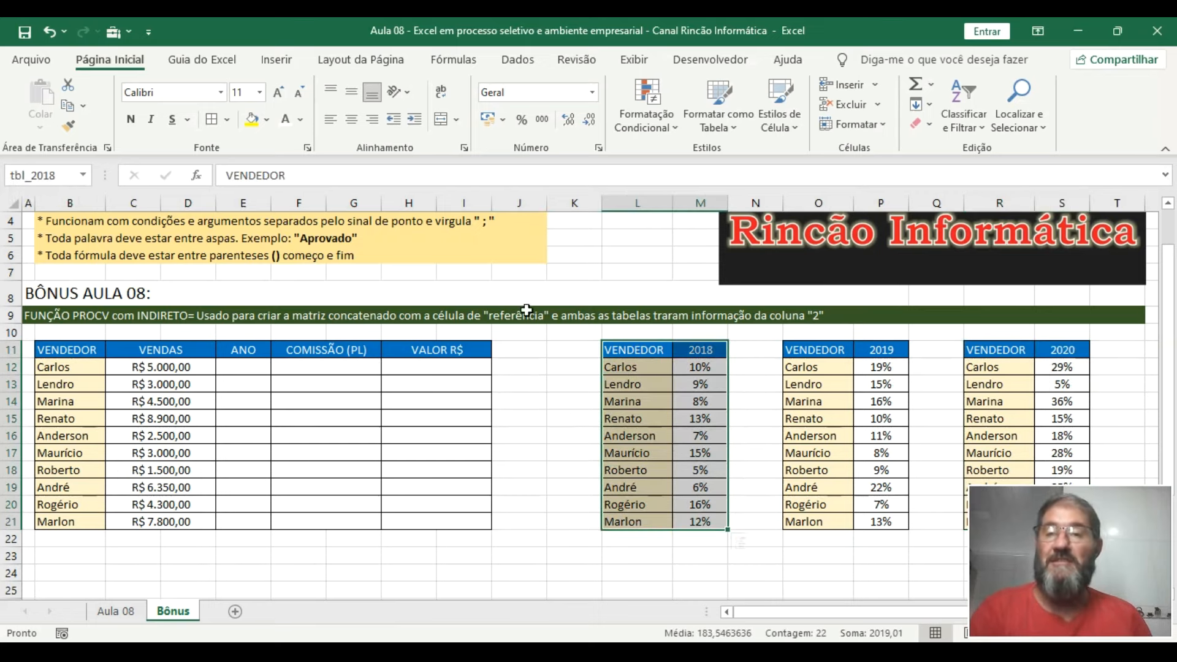
click(584, 415)
Enter the years 2018, 2019 and 2020 in cells L4 to L6 as a list source
click(244, 366)
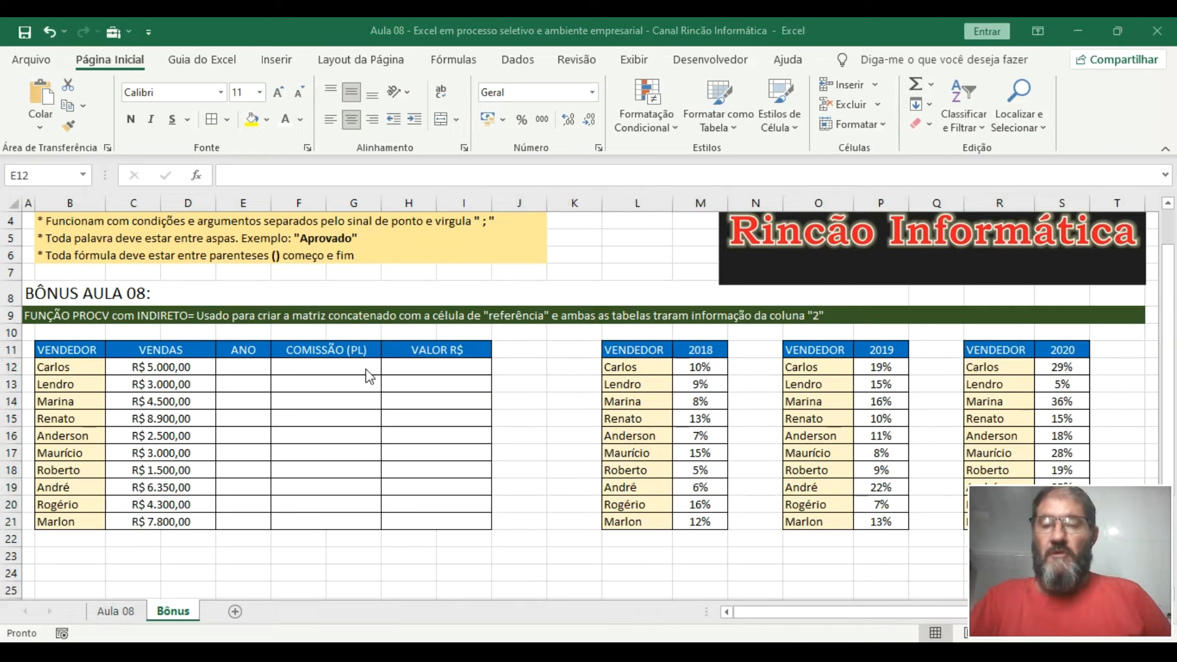
click(253, 367)
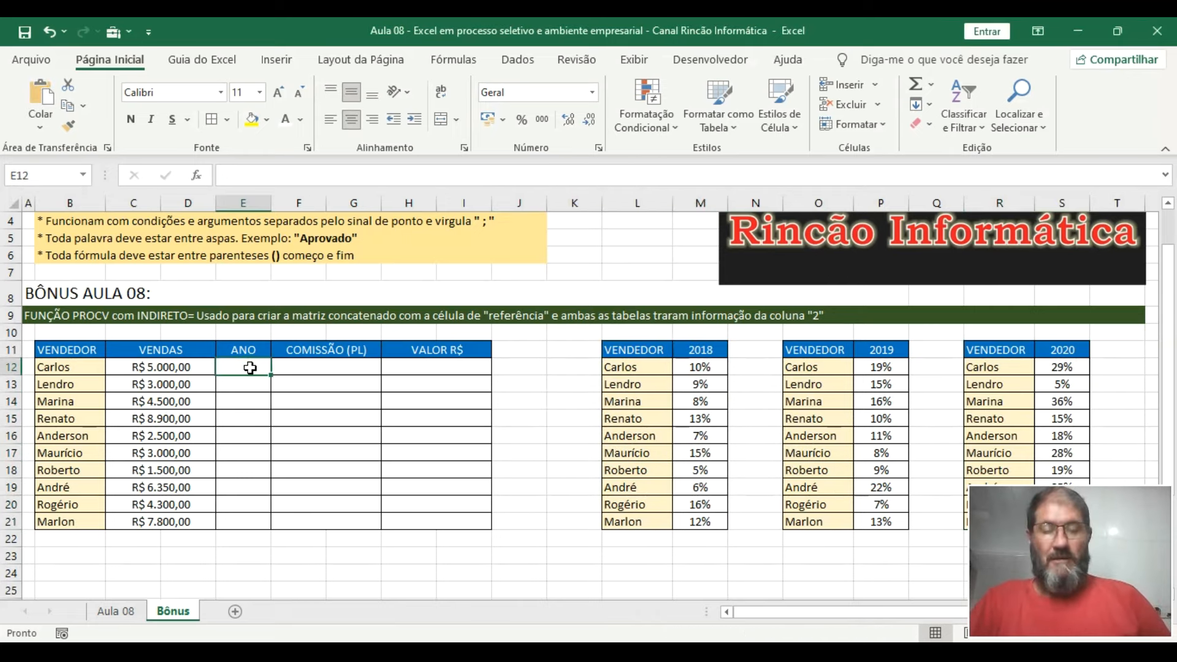
click(643, 222)
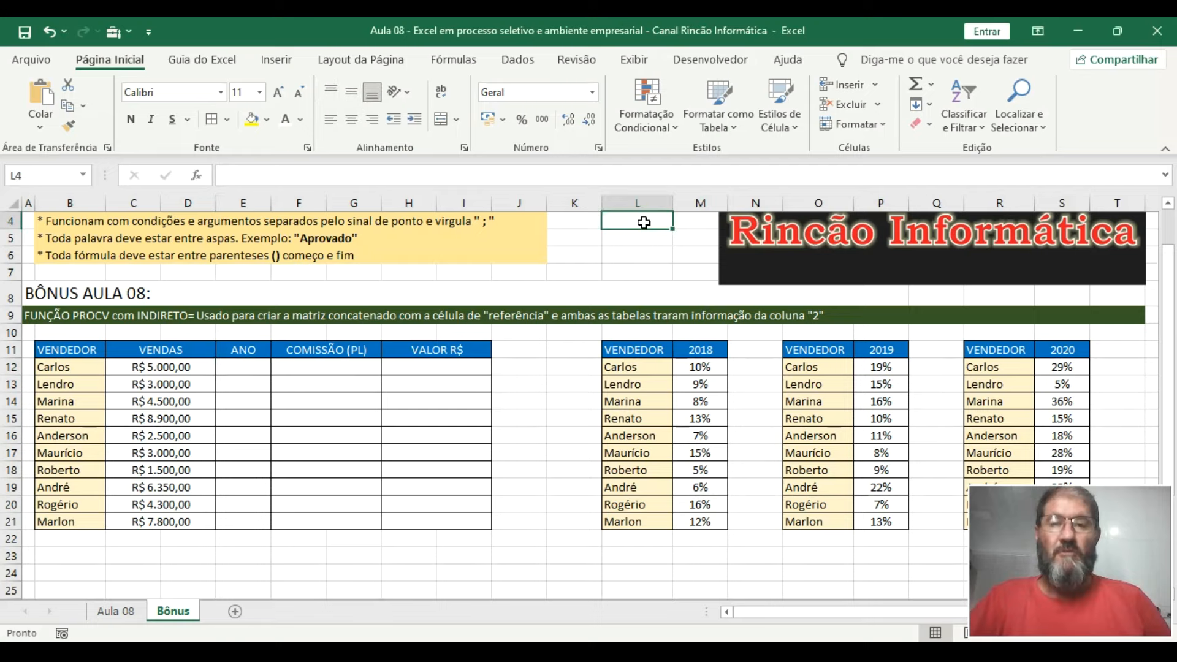
text(2018)
key(Return)
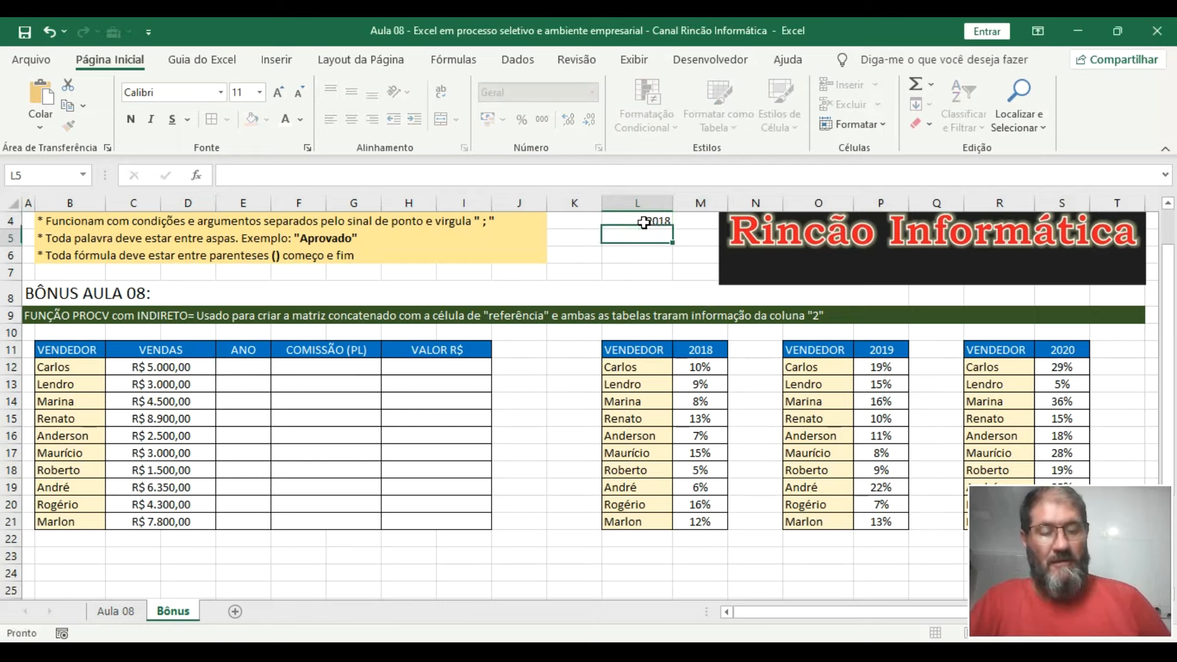
text(2019)
key(Return)
text(2020)
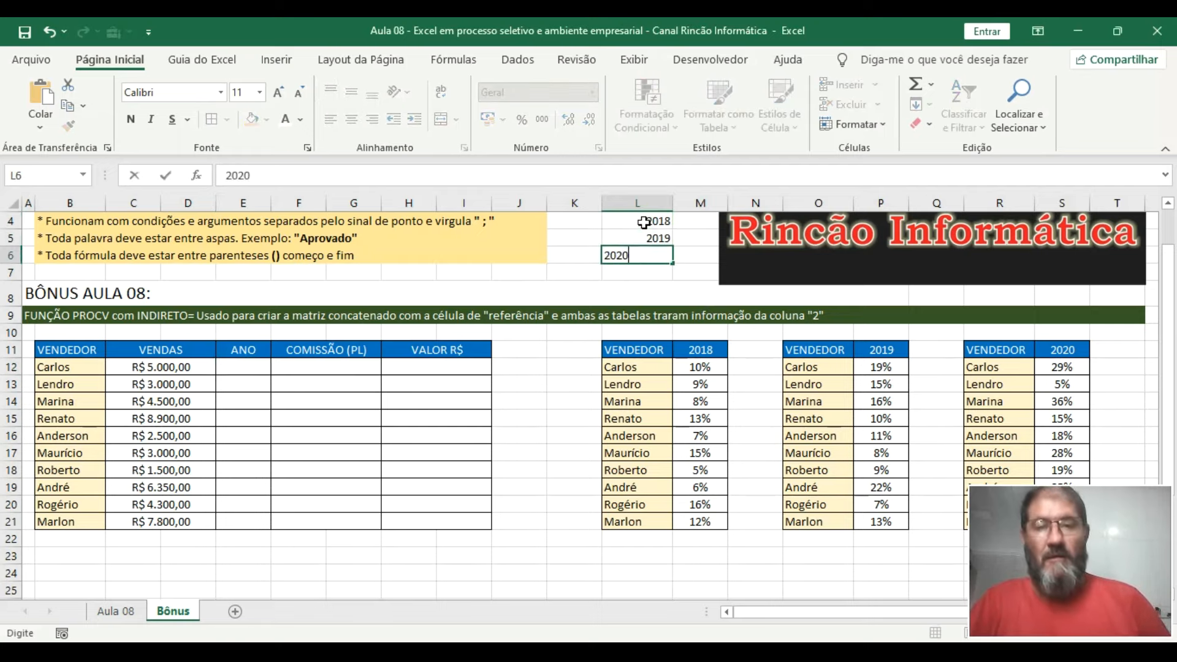
key(Return)
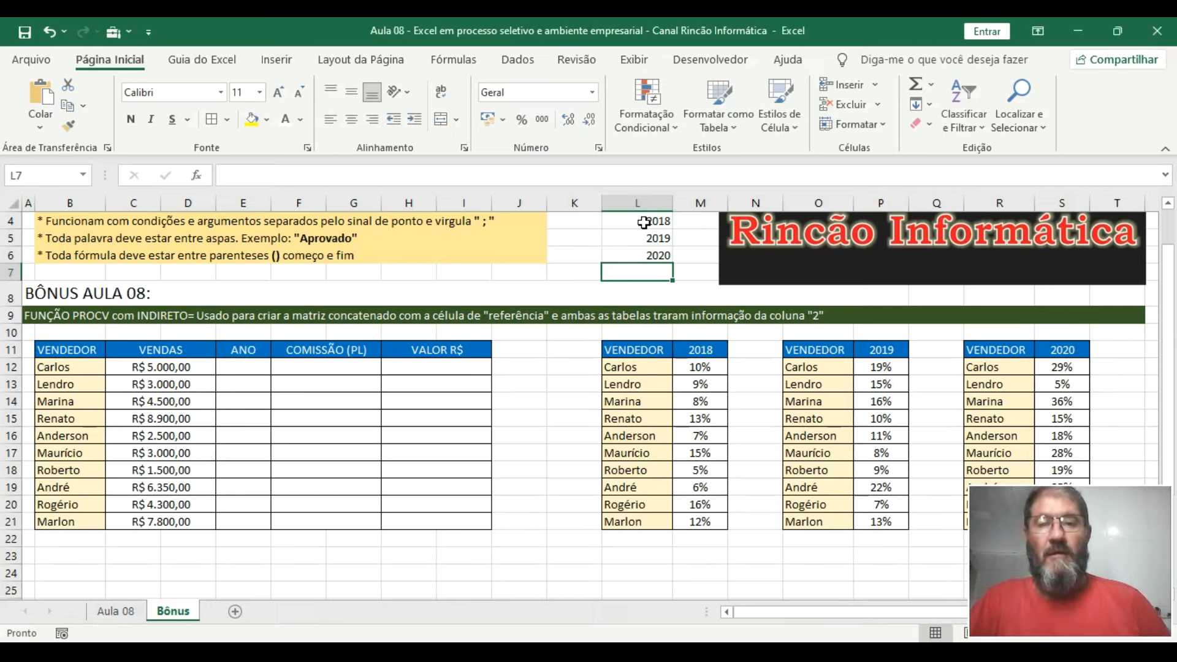
Apply a list data validation (Lista) to the first ANO cell, E12, with $L$4:$L$6 as its source
click(257, 365)
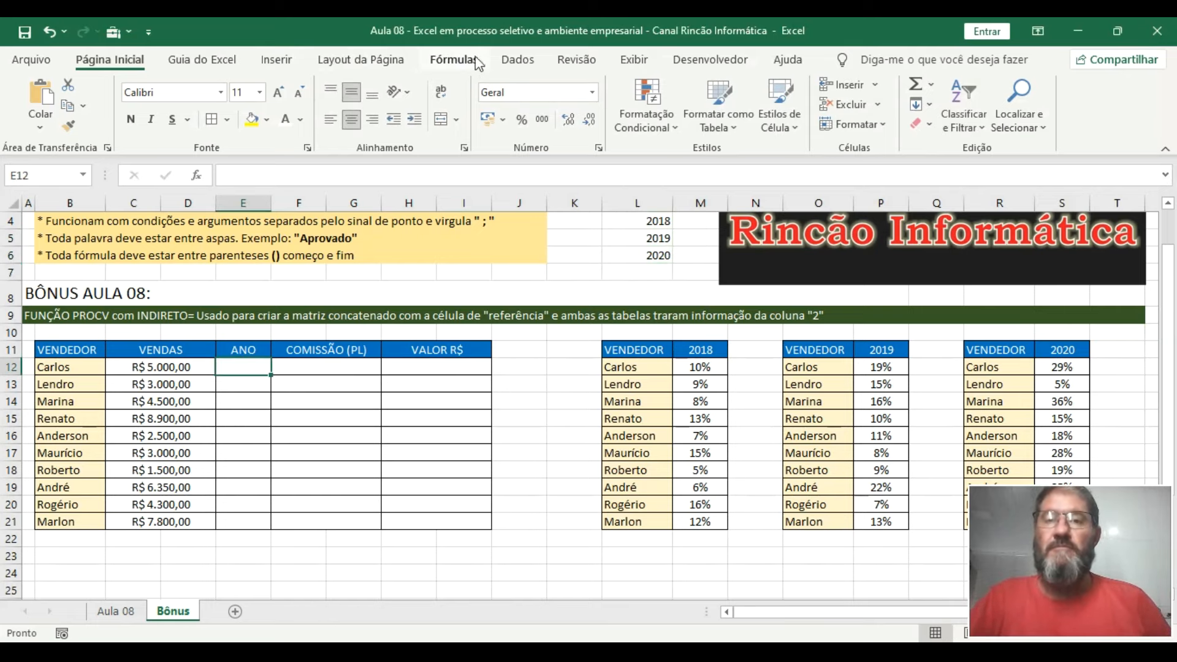
click(518, 60)
click(654, 125)
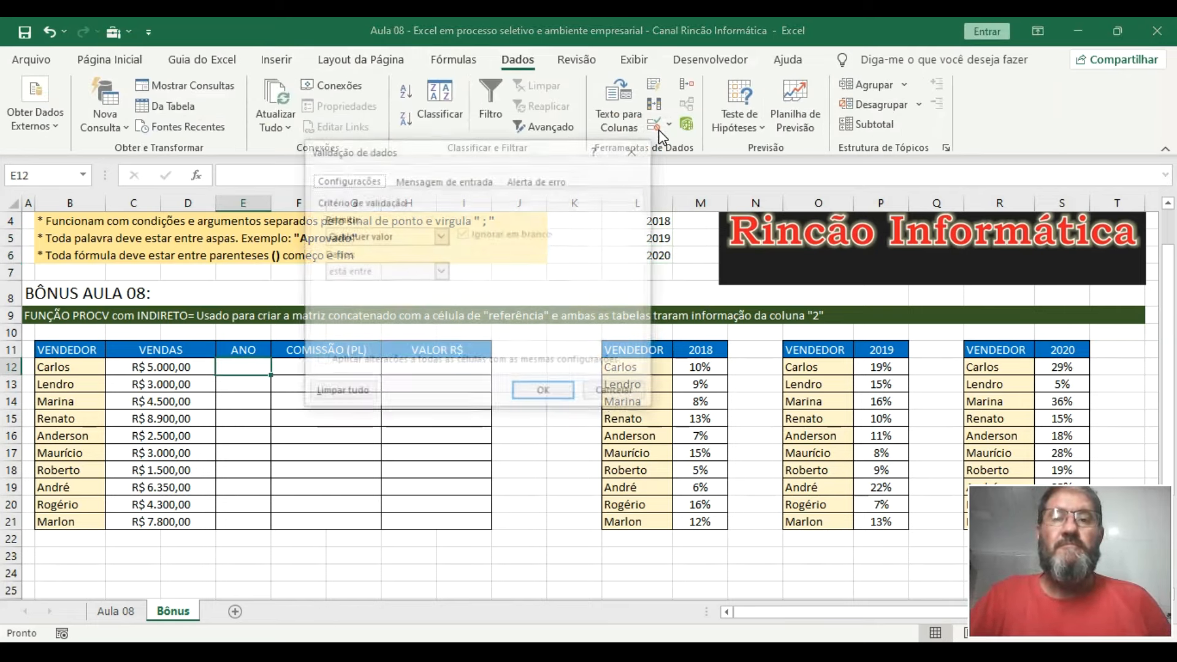
click(441, 239)
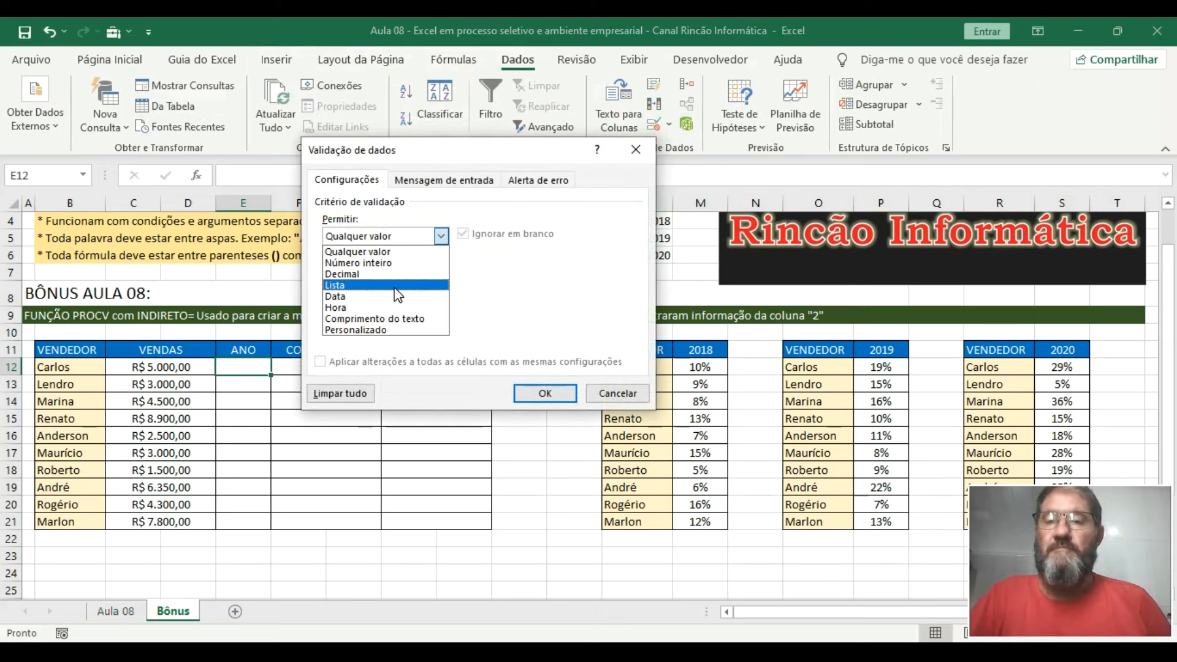
click(397, 287)
click(403, 304)
drag(456, 150, 914, 116)
drag(667, 226, 665, 255)
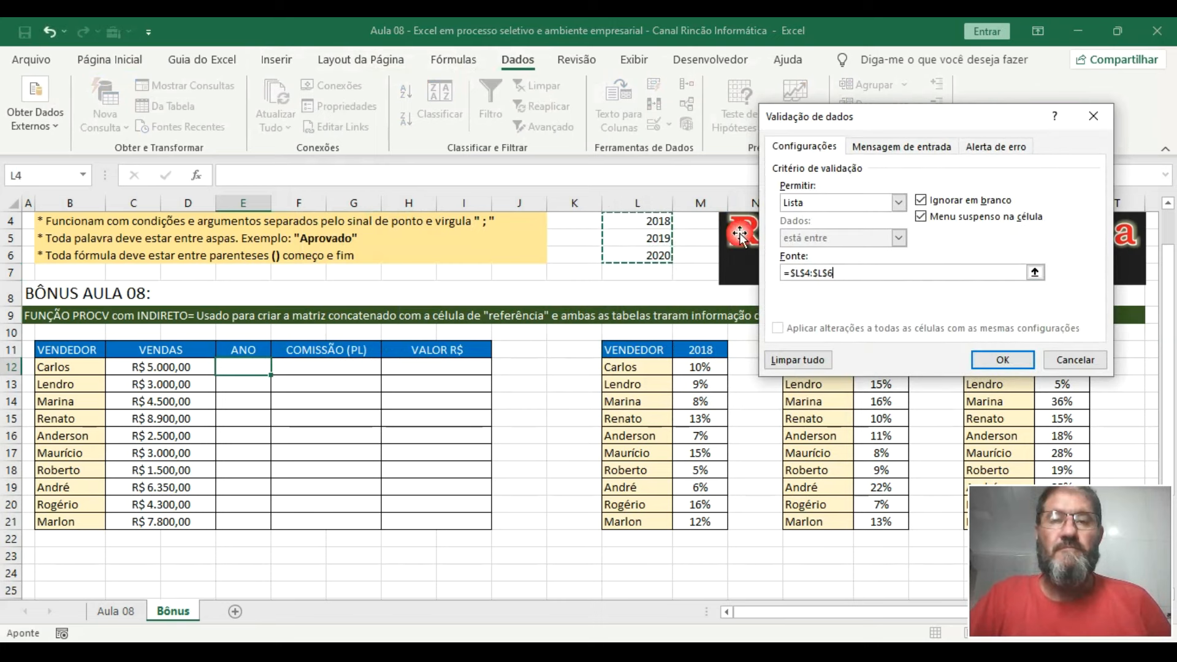
click(986, 360)
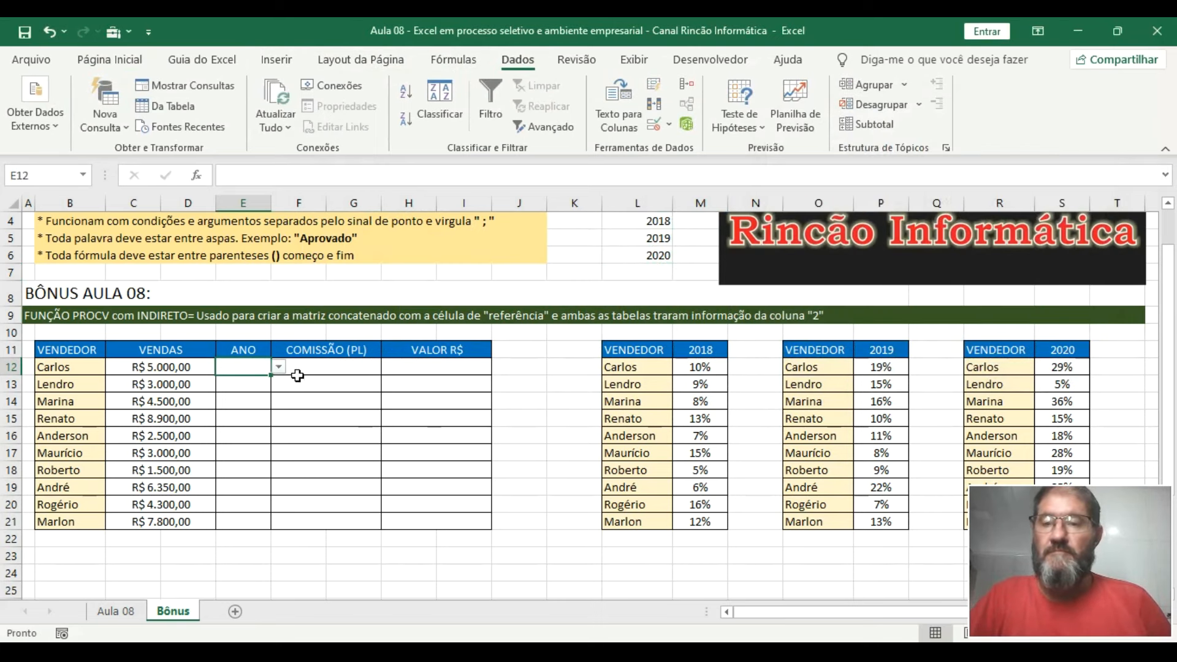
Choose 2018 from the list in E12 and fill it down the ANO column to E21
click(285, 367)
click(264, 368)
click(278, 367)
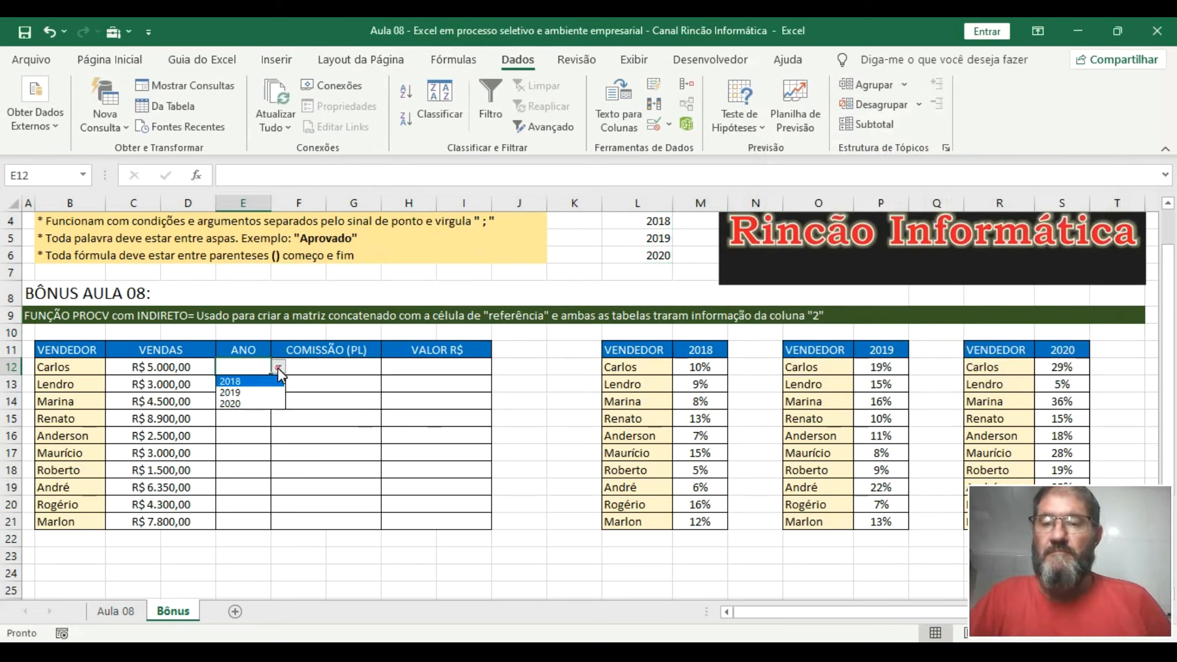
click(251, 387)
click(273, 370)
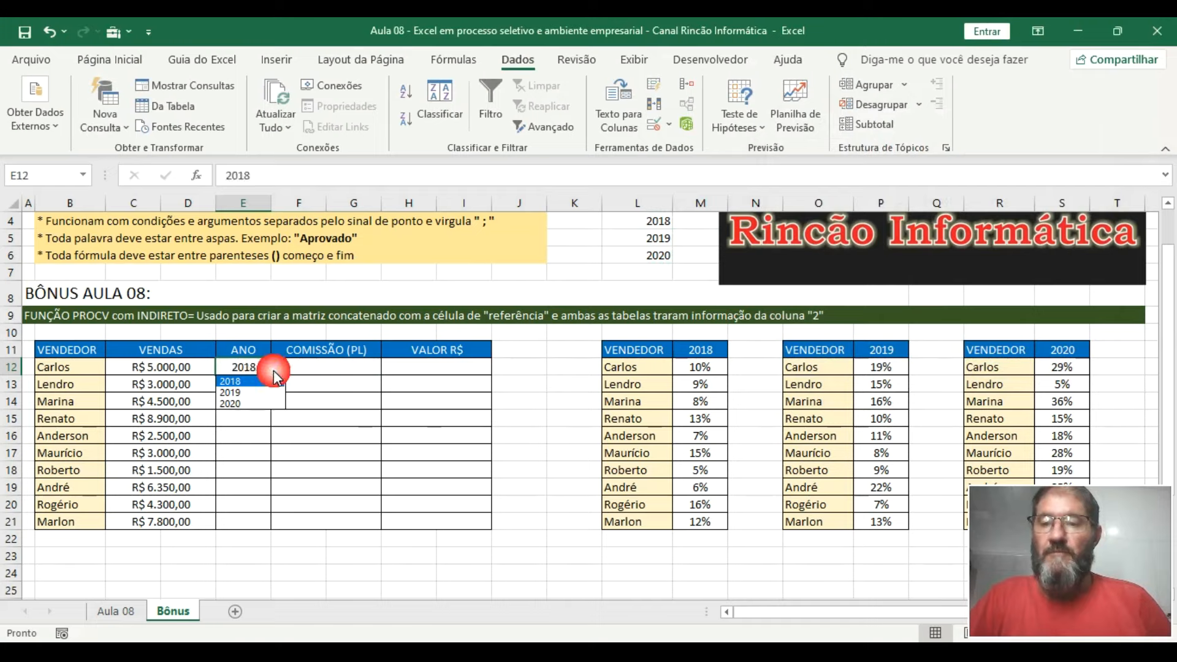
click(270, 380)
double_click(270, 375)
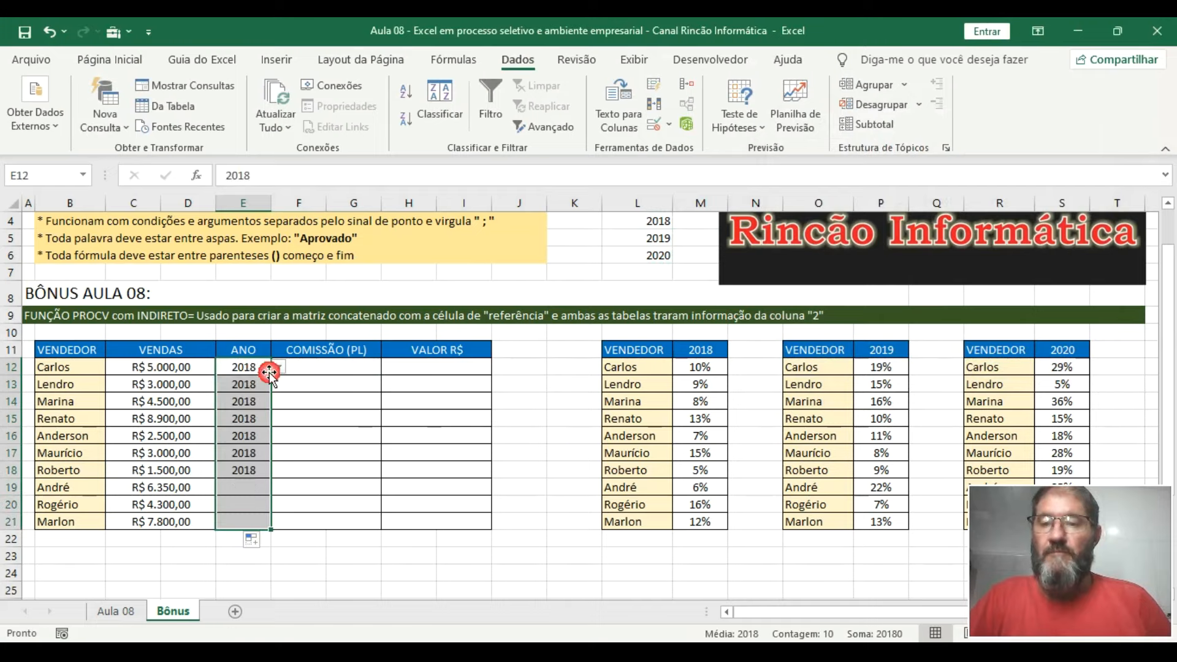
Change the year in E13 to 2019 and in E17 to 2020 using their validation lists
click(253, 384)
click(278, 384)
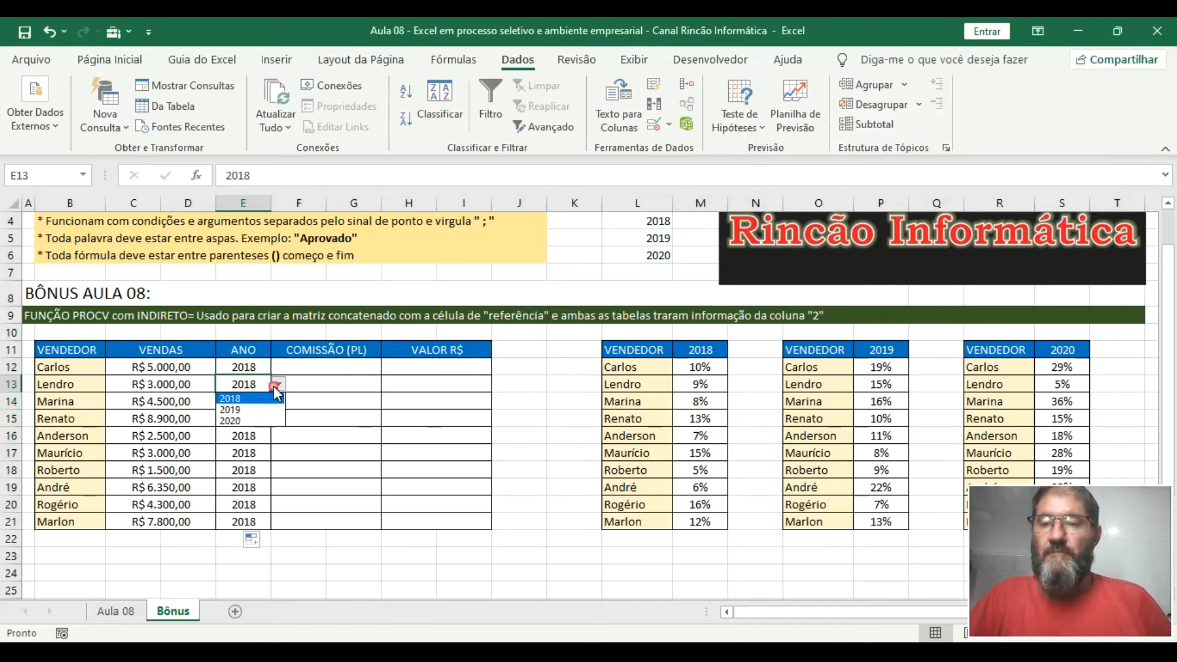
click(265, 410)
click(257, 401)
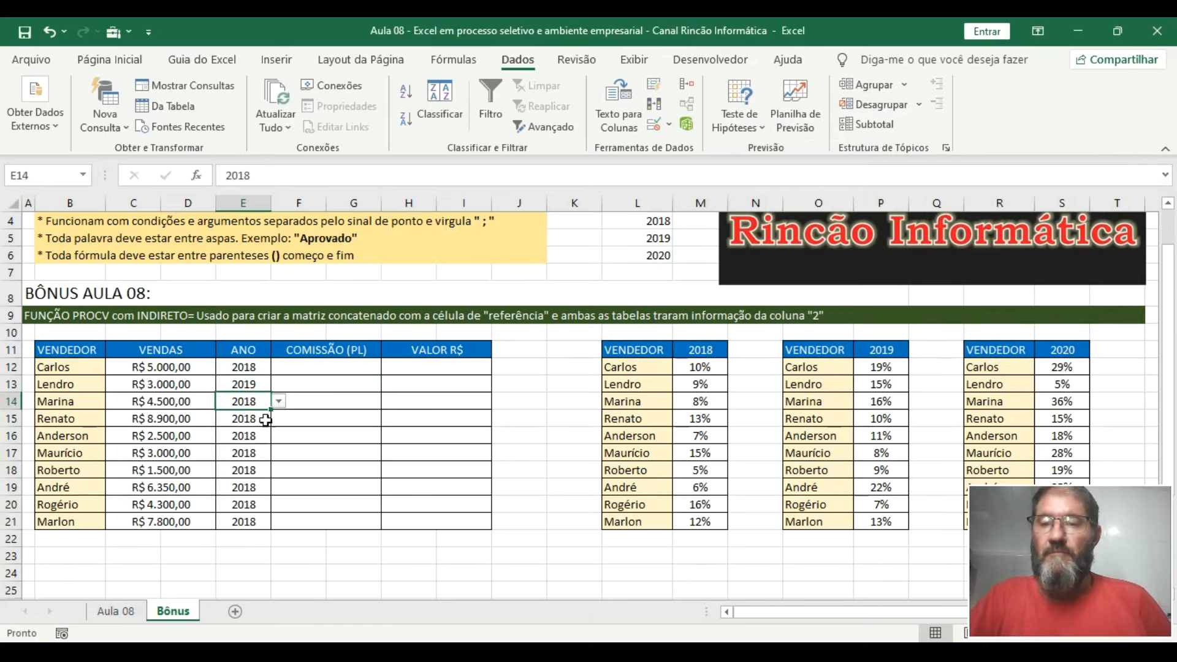
click(260, 420)
click(261, 440)
click(262, 451)
click(278, 452)
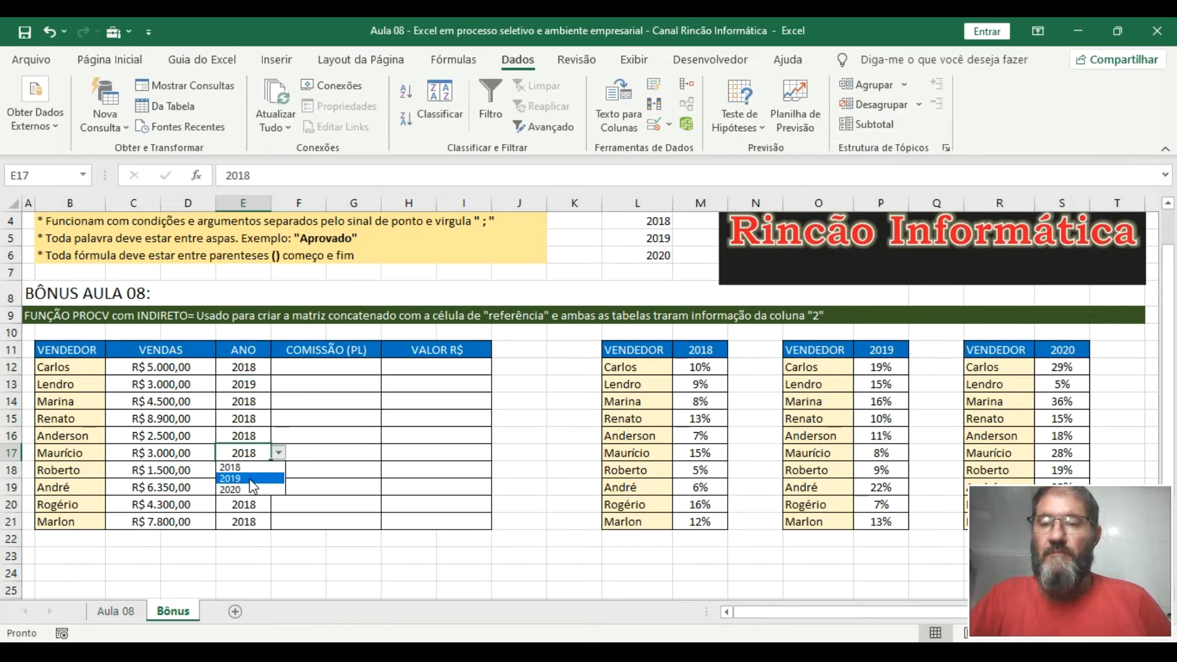
click(251, 490)
Change the year in E19 to 2020, and in E15 and E21 to 2019, using their validation lists
click(257, 487)
click(278, 487)
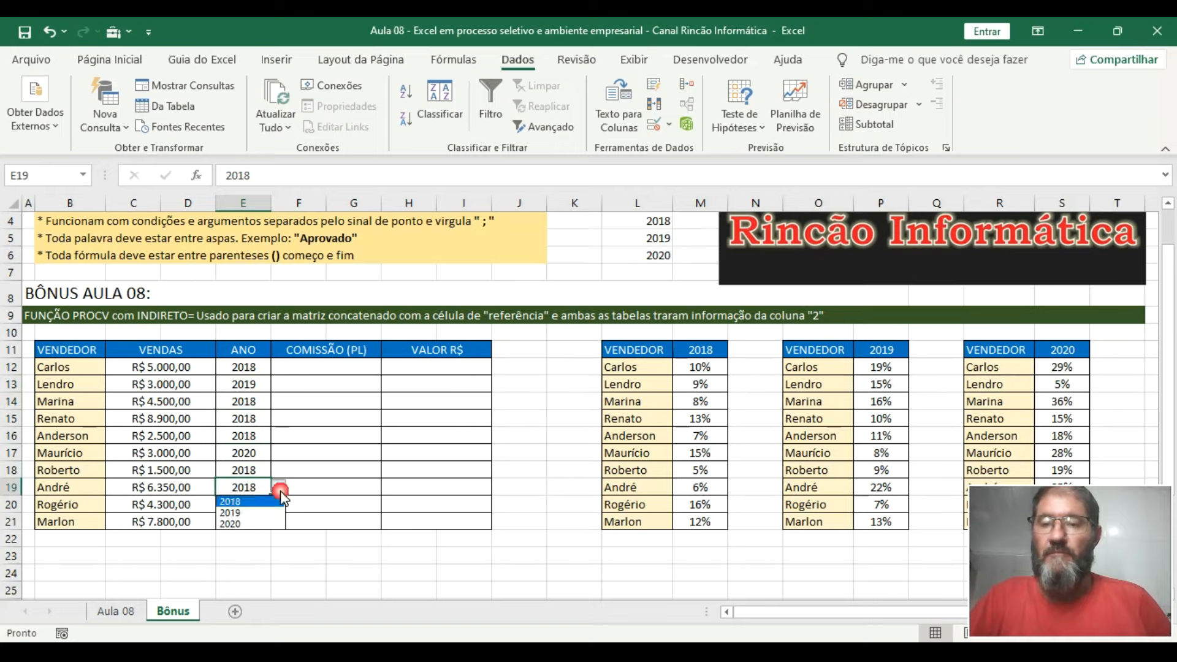
click(265, 524)
click(255, 419)
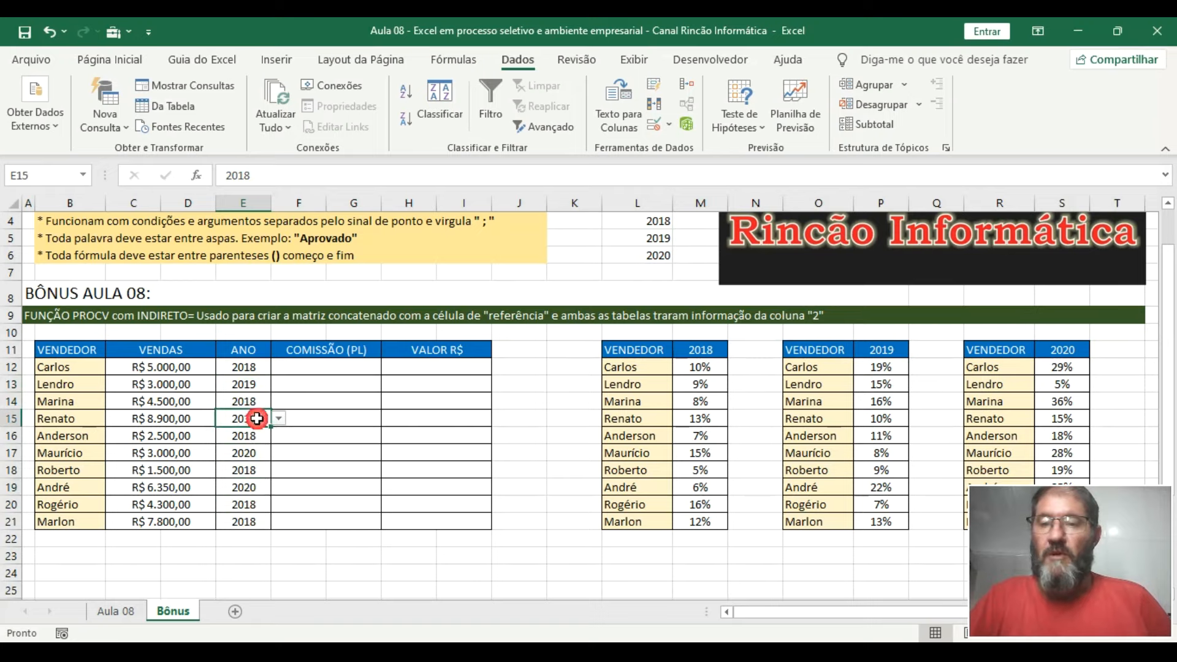
click(279, 419)
click(252, 442)
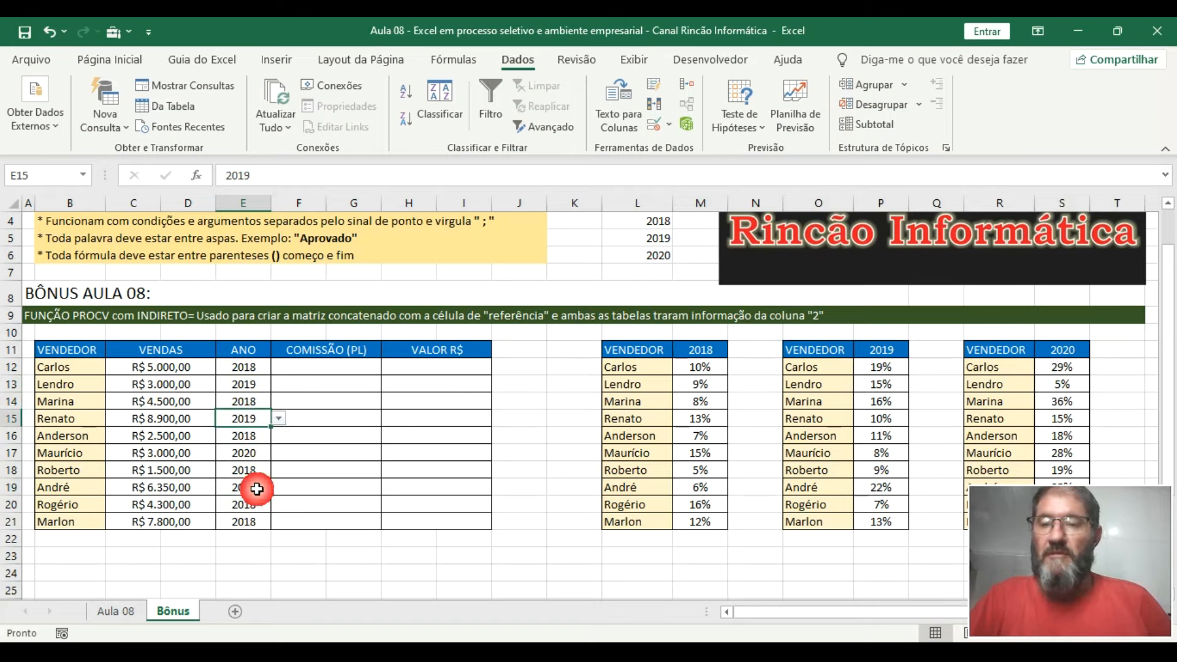
click(254, 521)
click(279, 522)
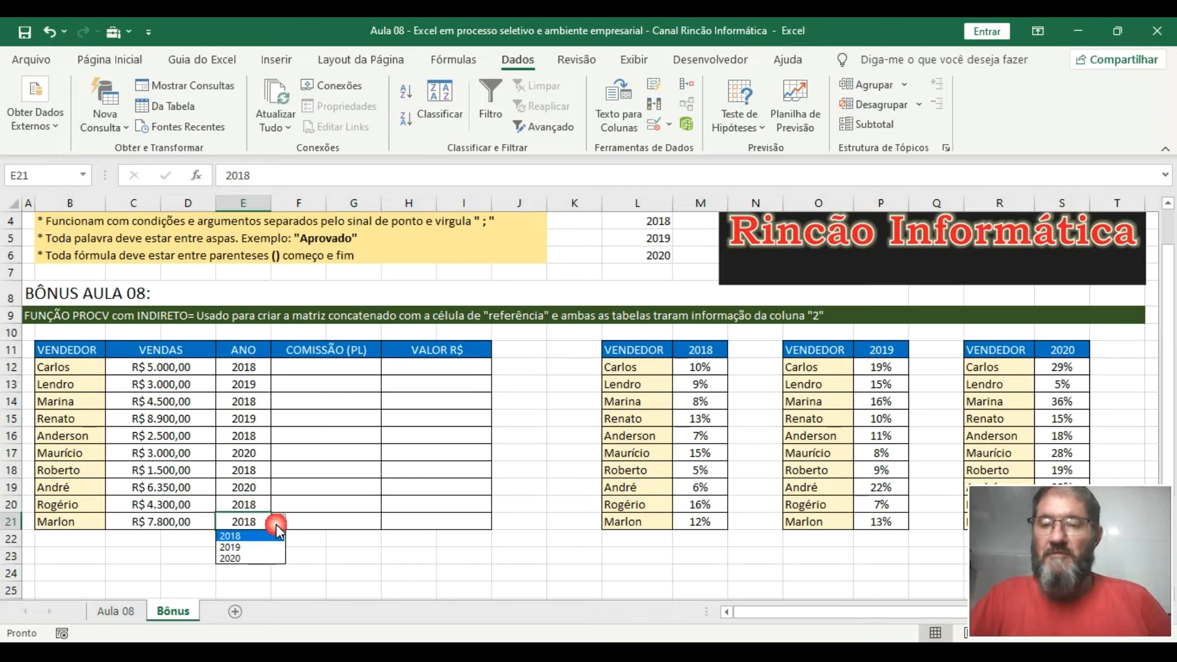
click(256, 547)
click(304, 457)
Start a PROCV formula in the first COMISSÃO (PL) cell, F12, with B12 as the lookup value
click(264, 367)
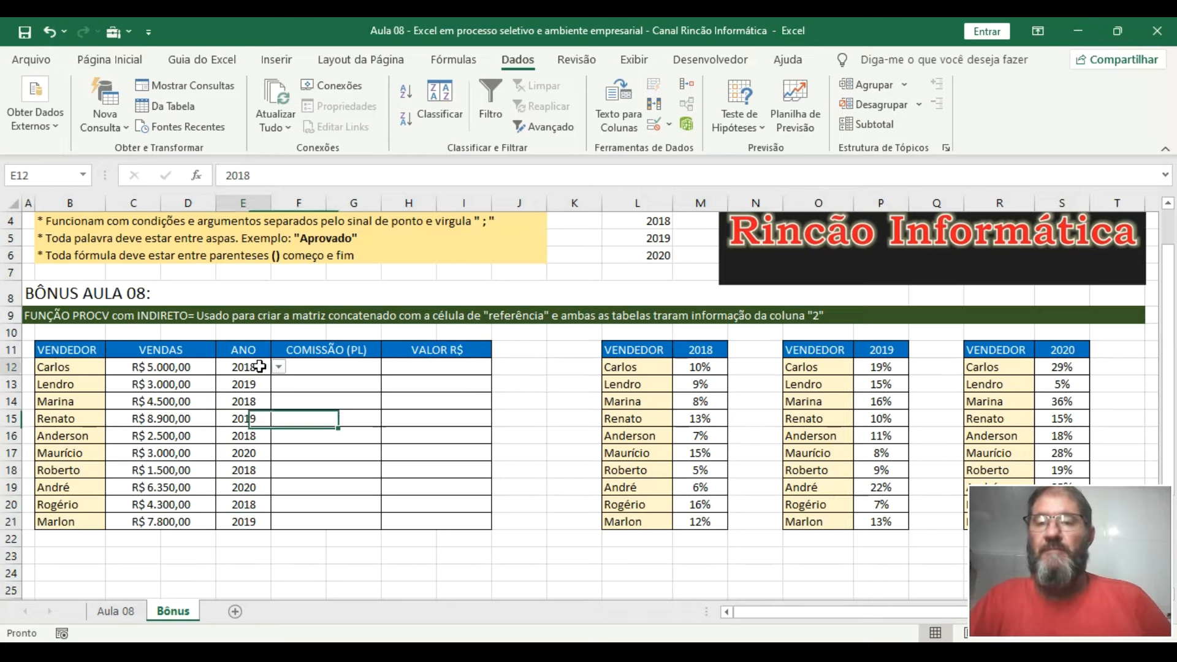
click(303, 366)
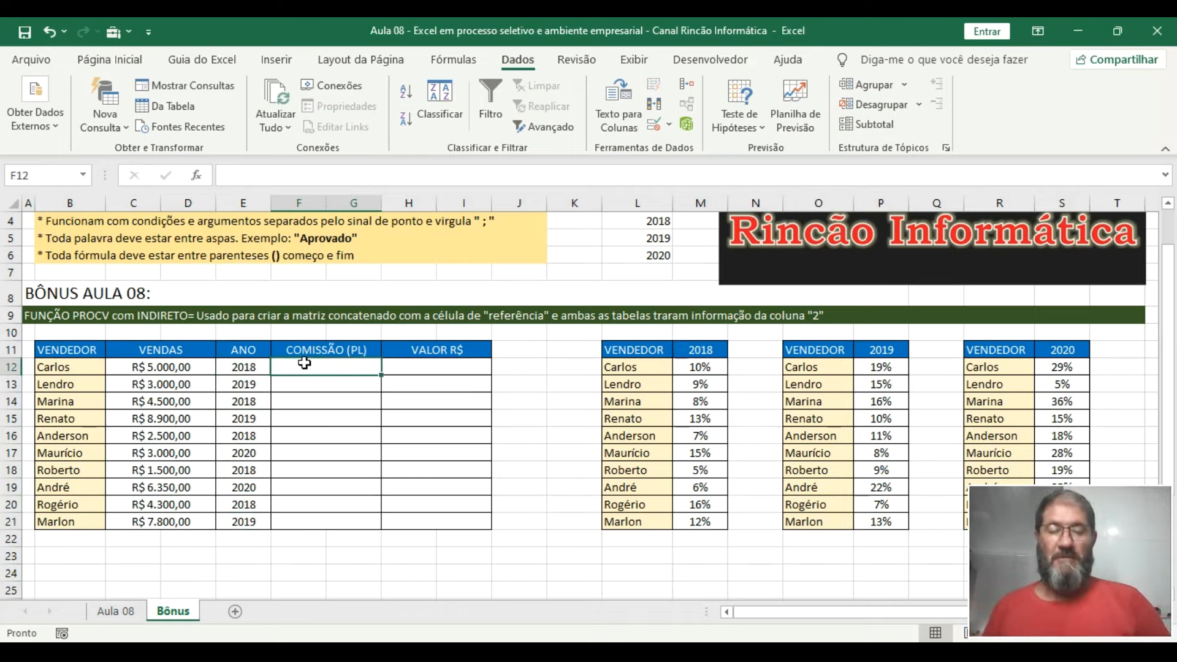
text(=rpco)
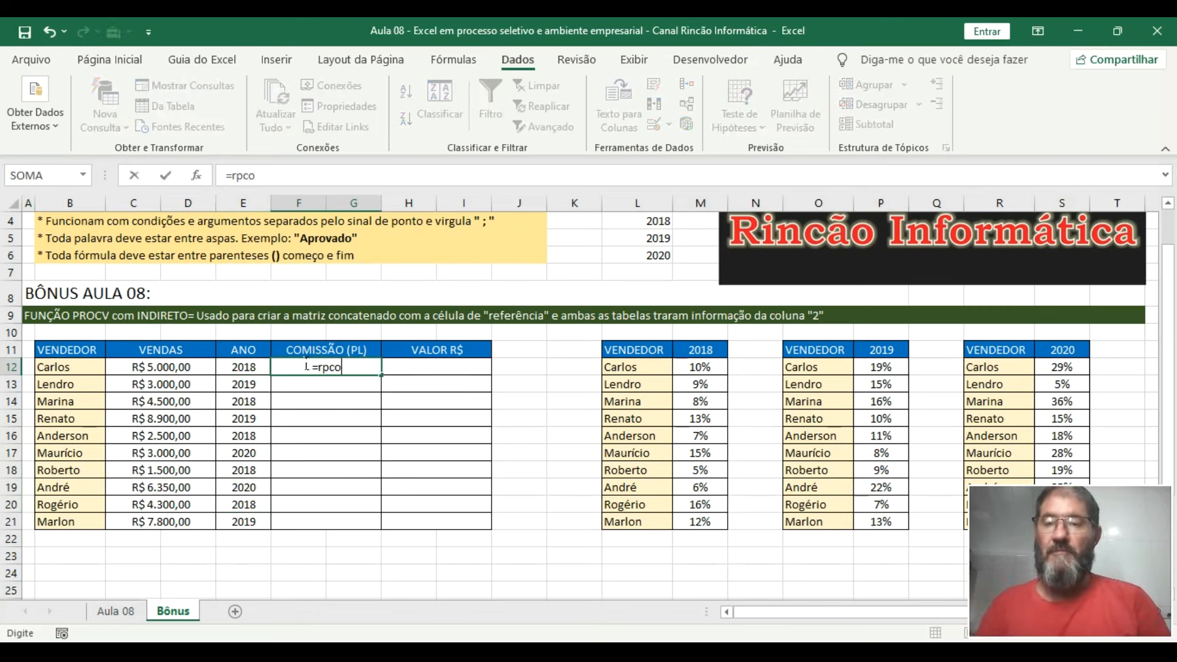
key(BackSpace)
key(BackSpace)
key(BackSpace)
key(BackSpace)
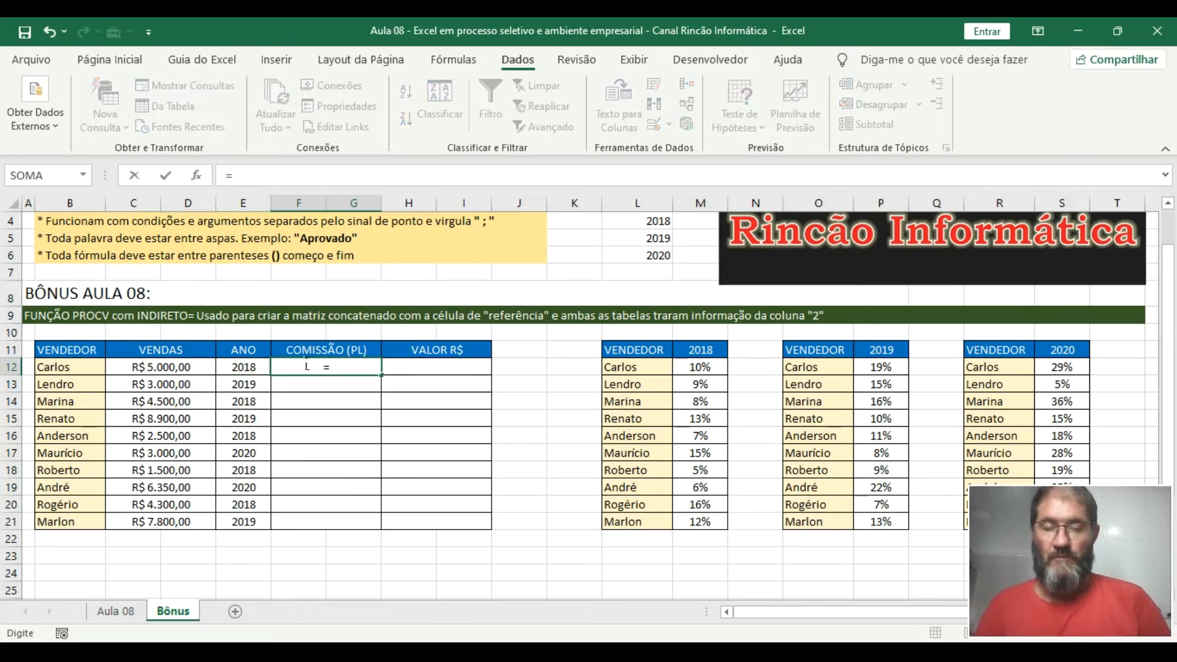
text(proc)
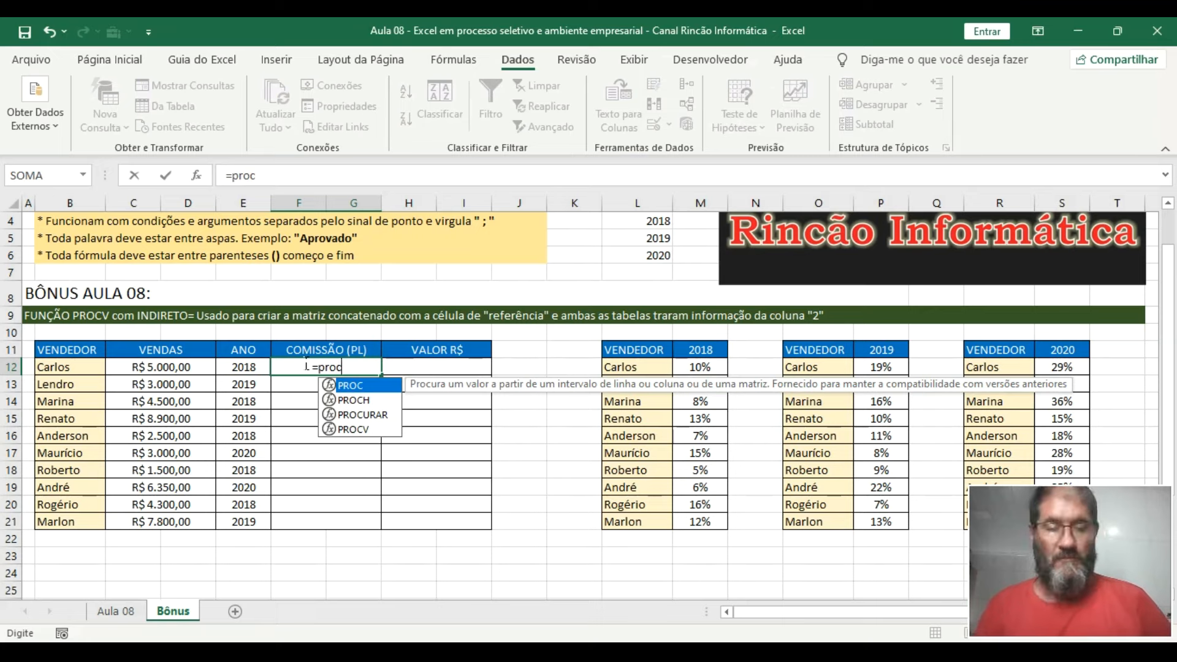
key(Down)
key(Down)
key(Down)
key(Tab)
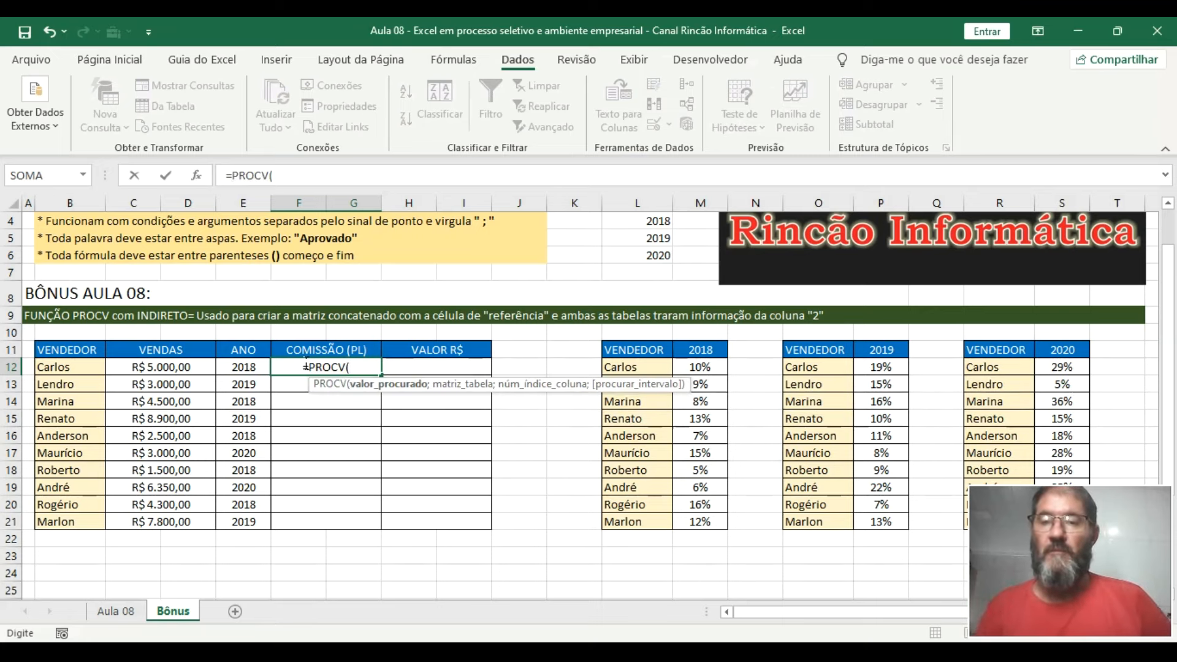
click(86, 368)
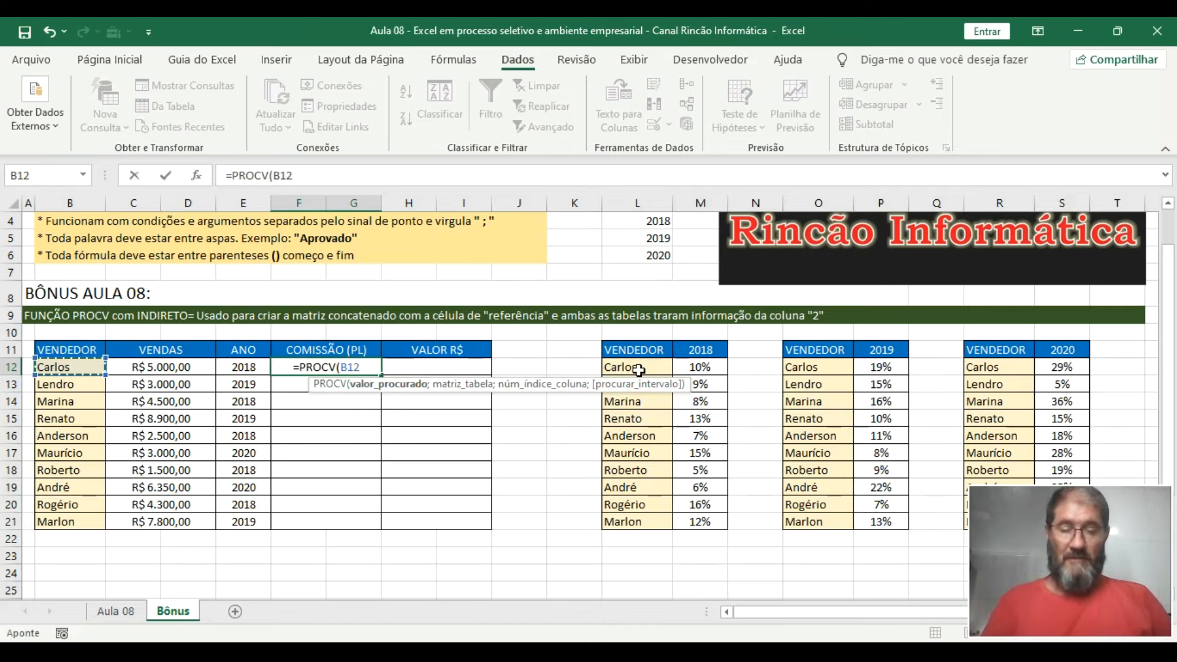
text(;)
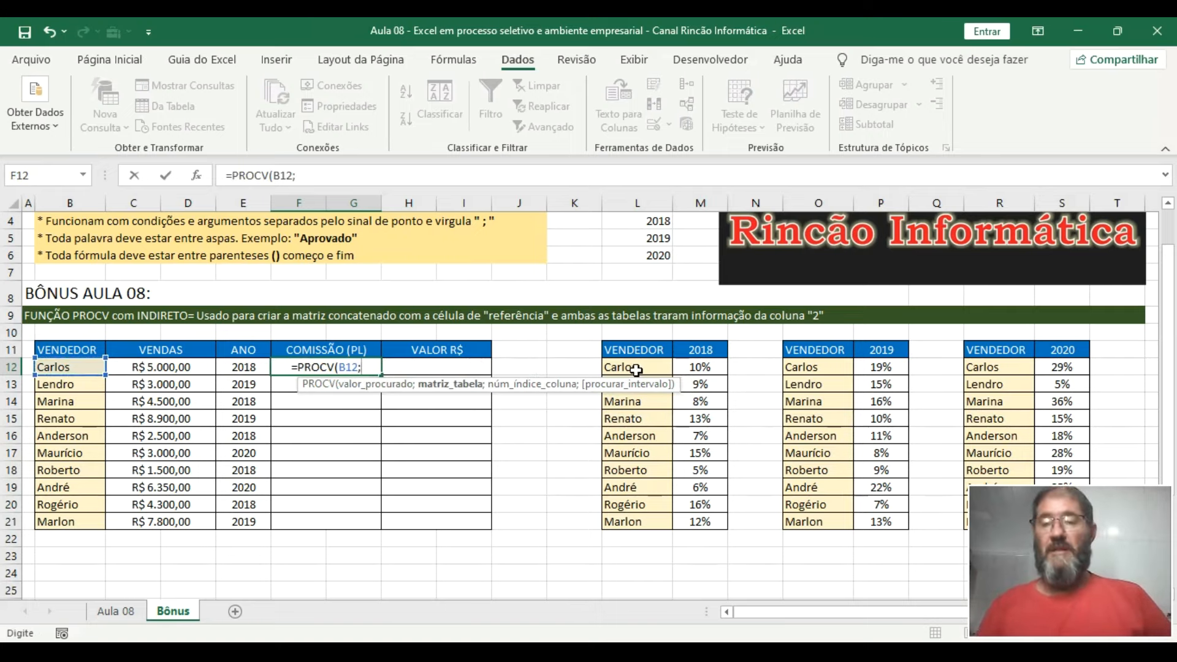
Nest INDIRETO as the table argument of the PROCV in F12, starting its reference with the text "tbl_" and an & operator
text(in)
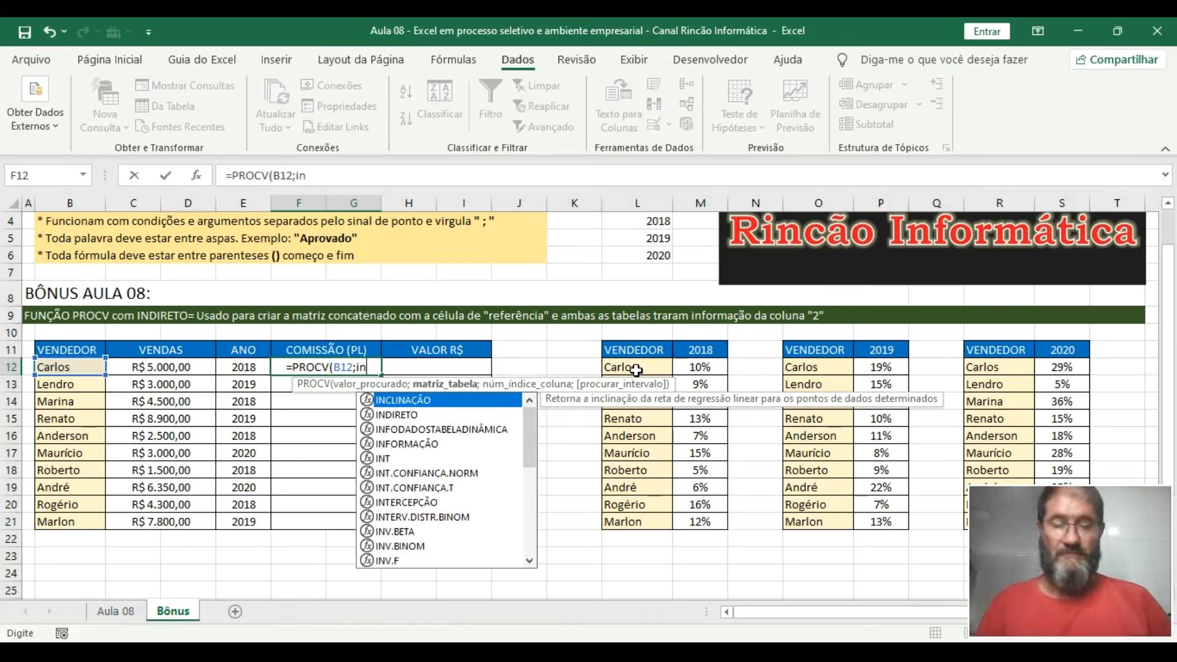
key(Down)
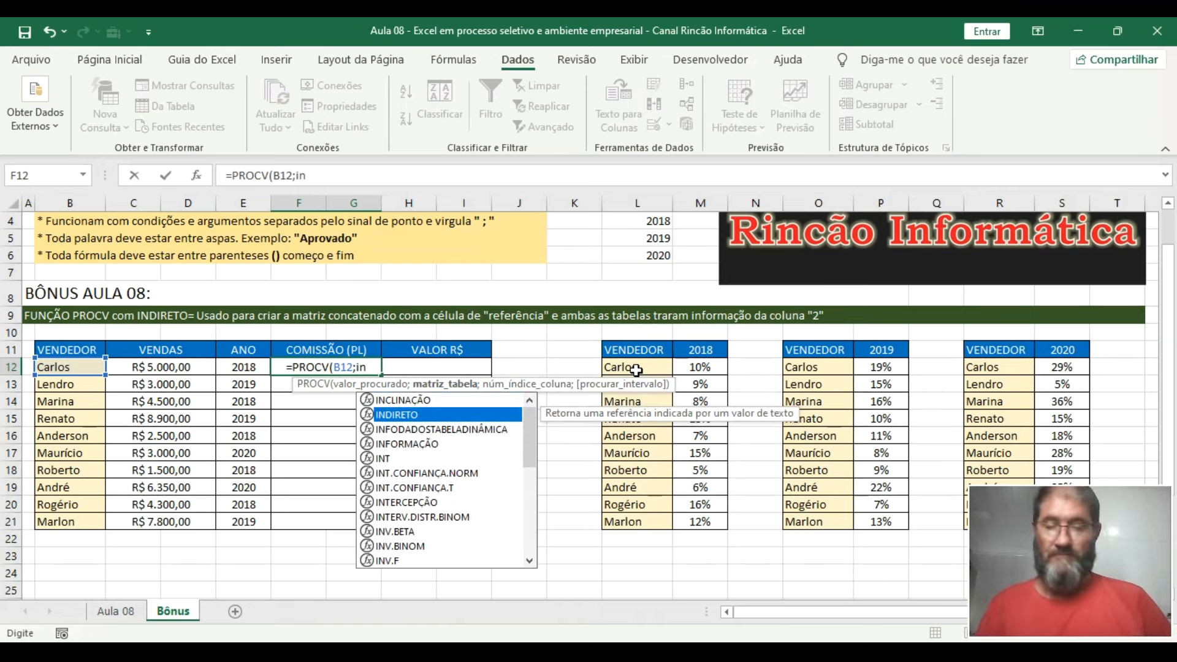
key(Tab)
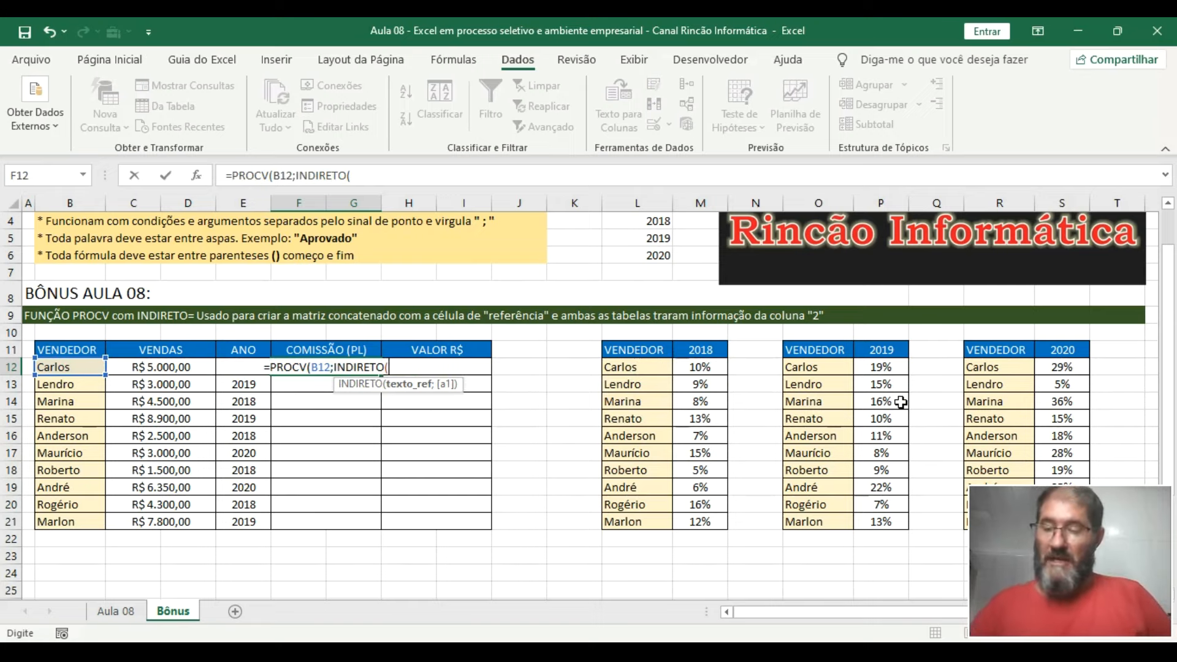
text(")
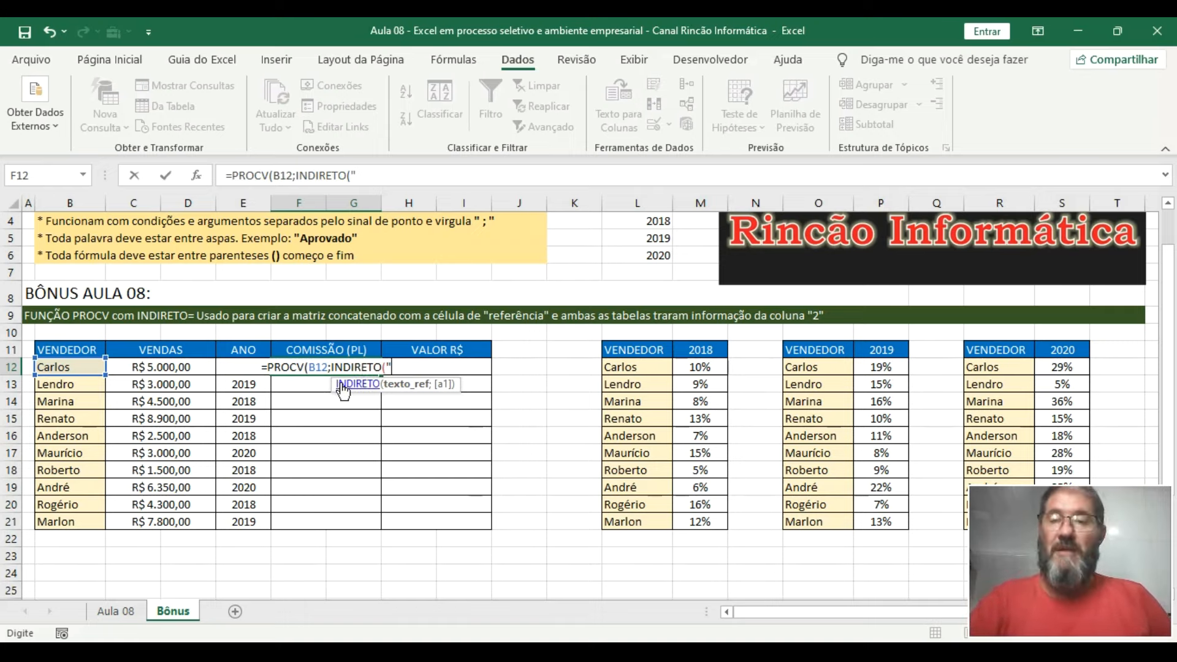
text(tbl)
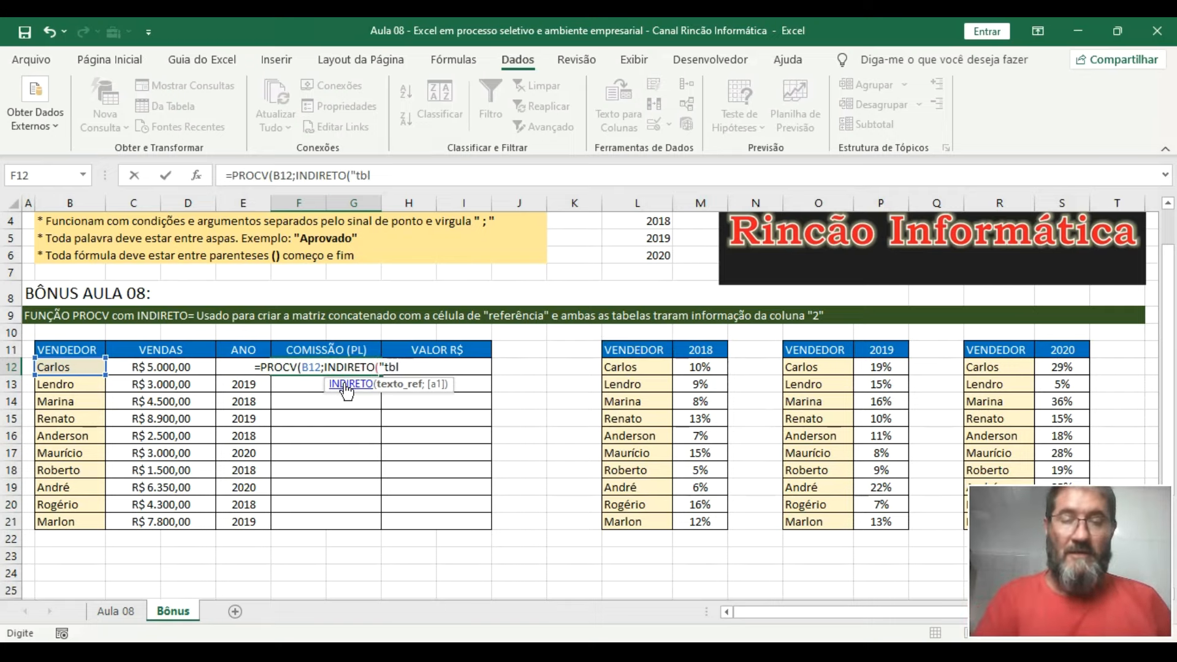
text(_")
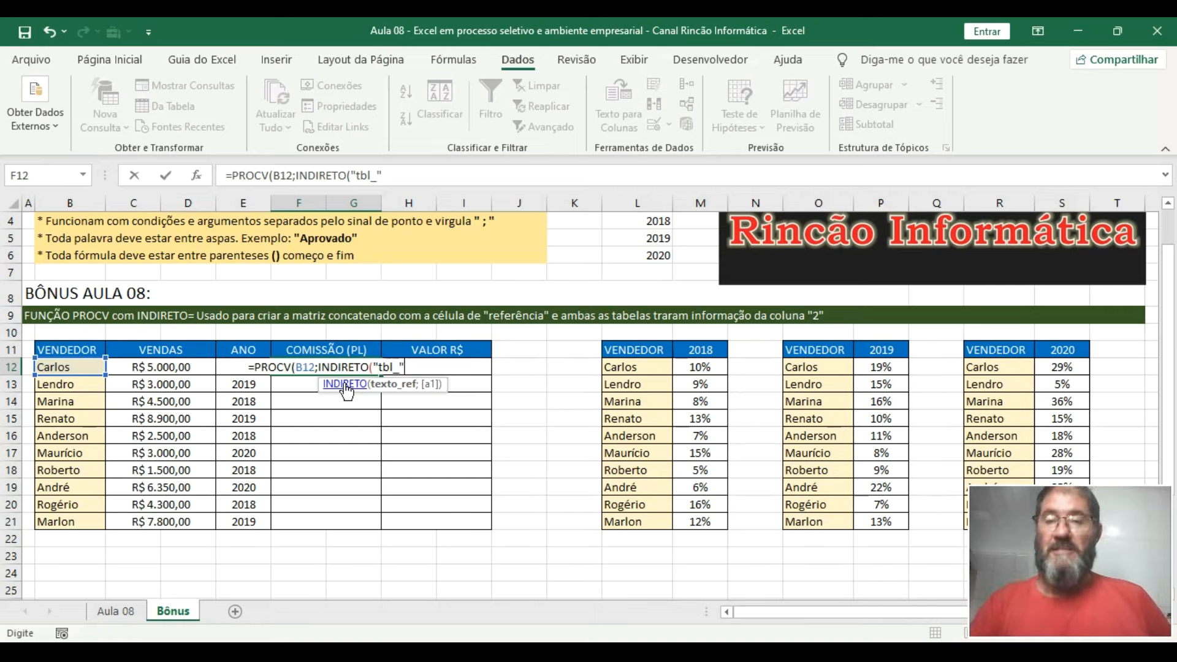
text(&&)
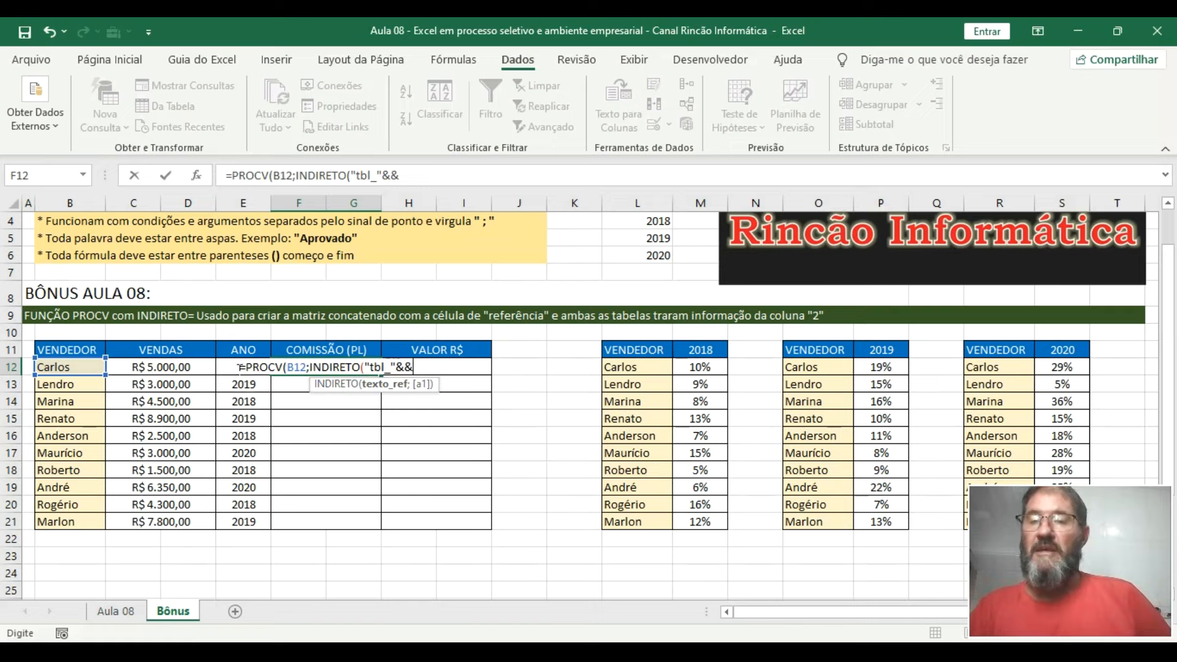
click(416, 175)
key(BackSpace)
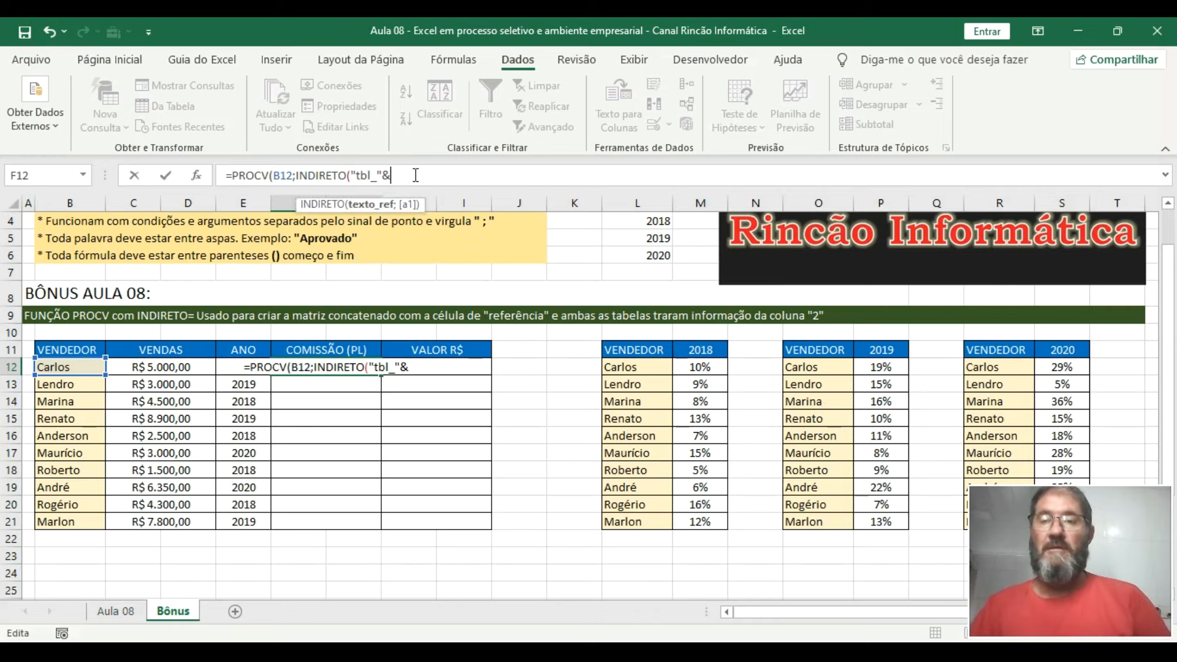
Complete the F12 formula with E12 as the year reference, column index 2 and 0 for exact match
text(E12)
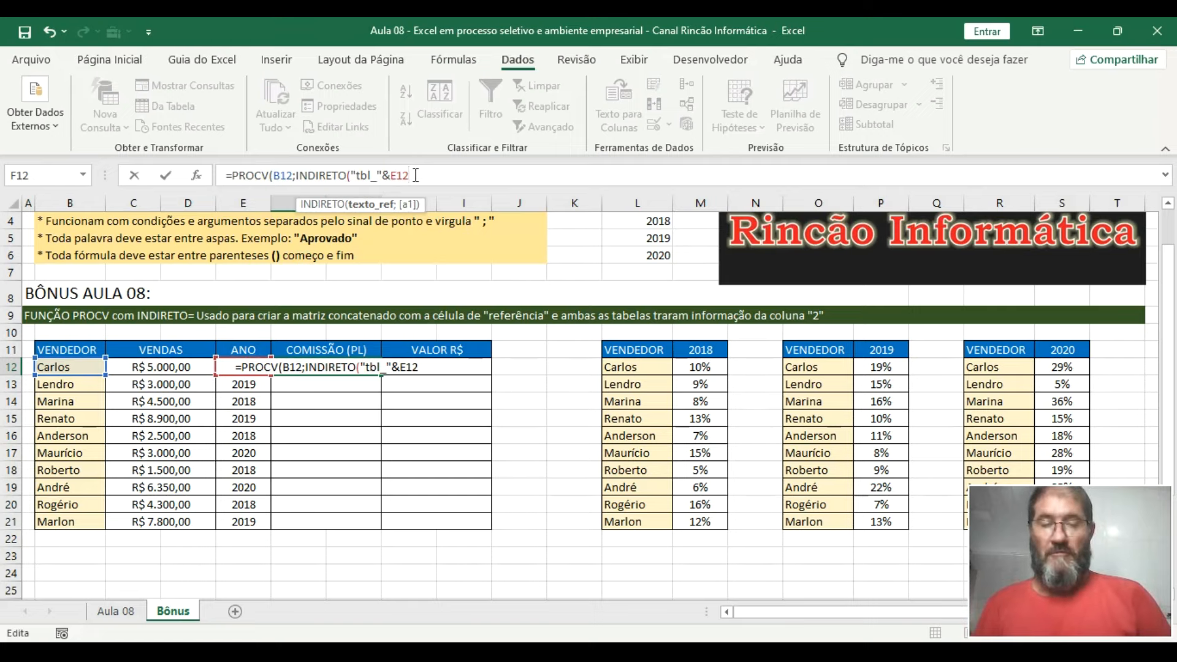
text())
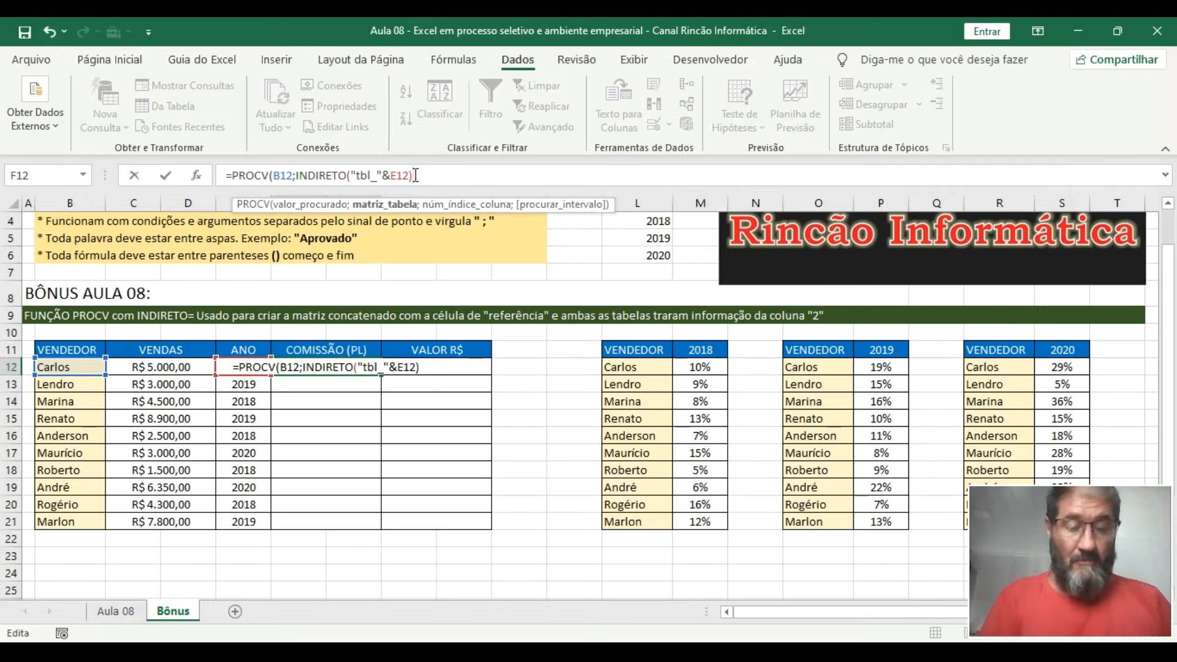
text(;2;0)
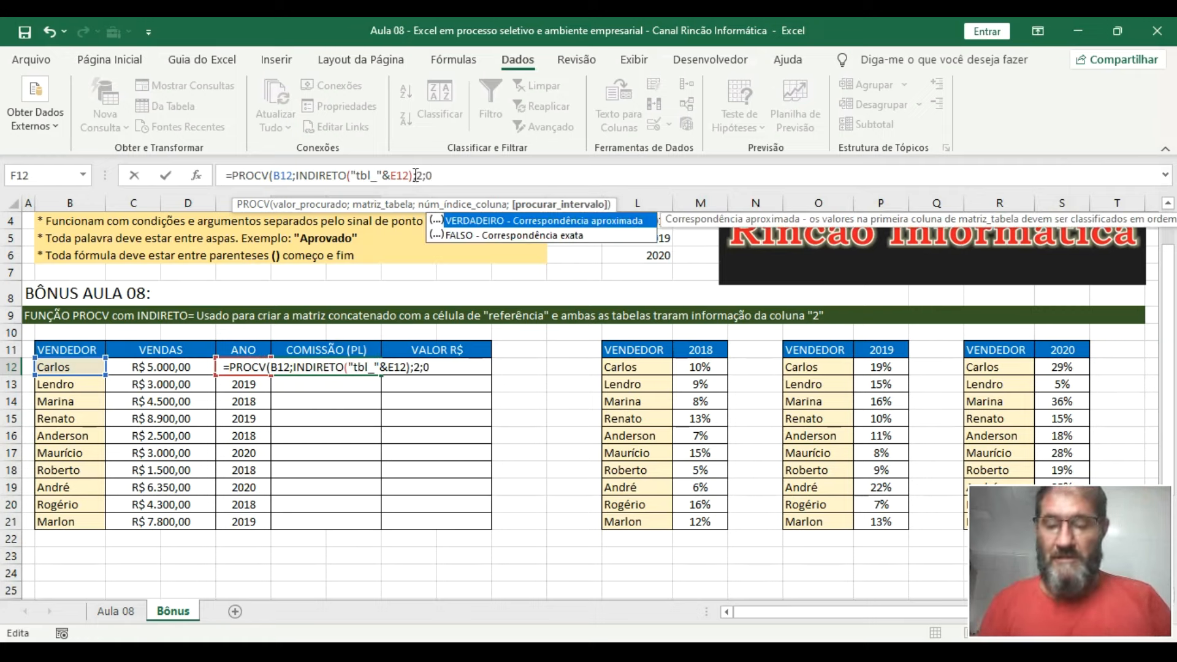
text())
key(Return)
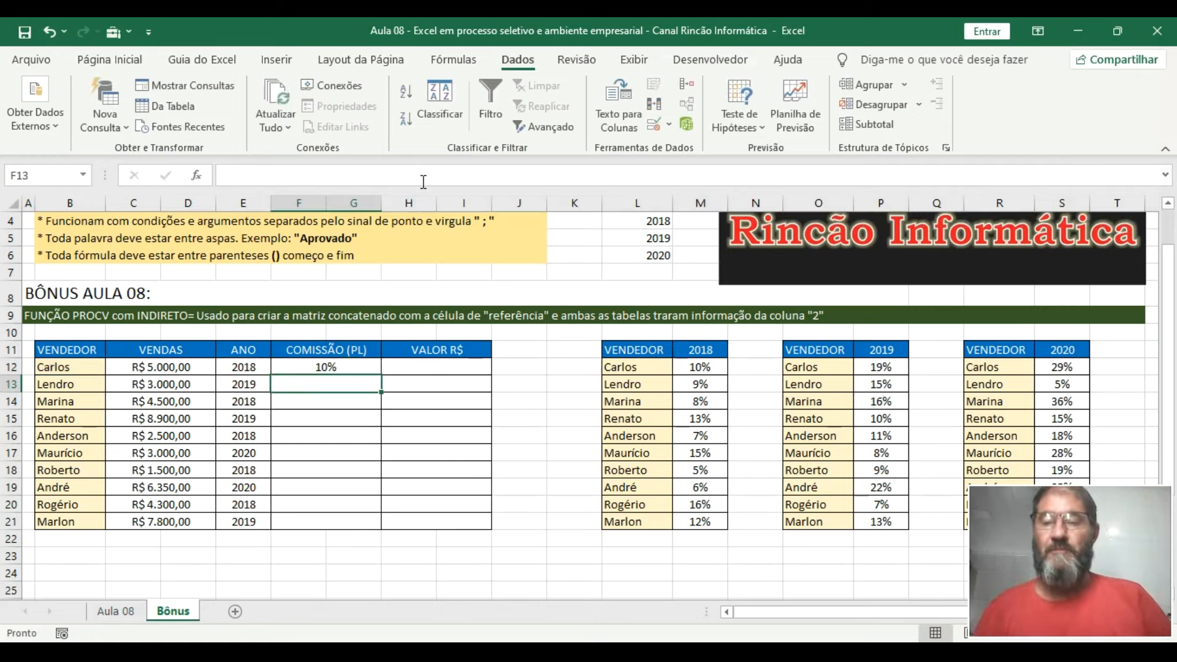
Test the F12 lookup by switching the year in E12 to 2019 and then 2020 from its validation list
click(331, 367)
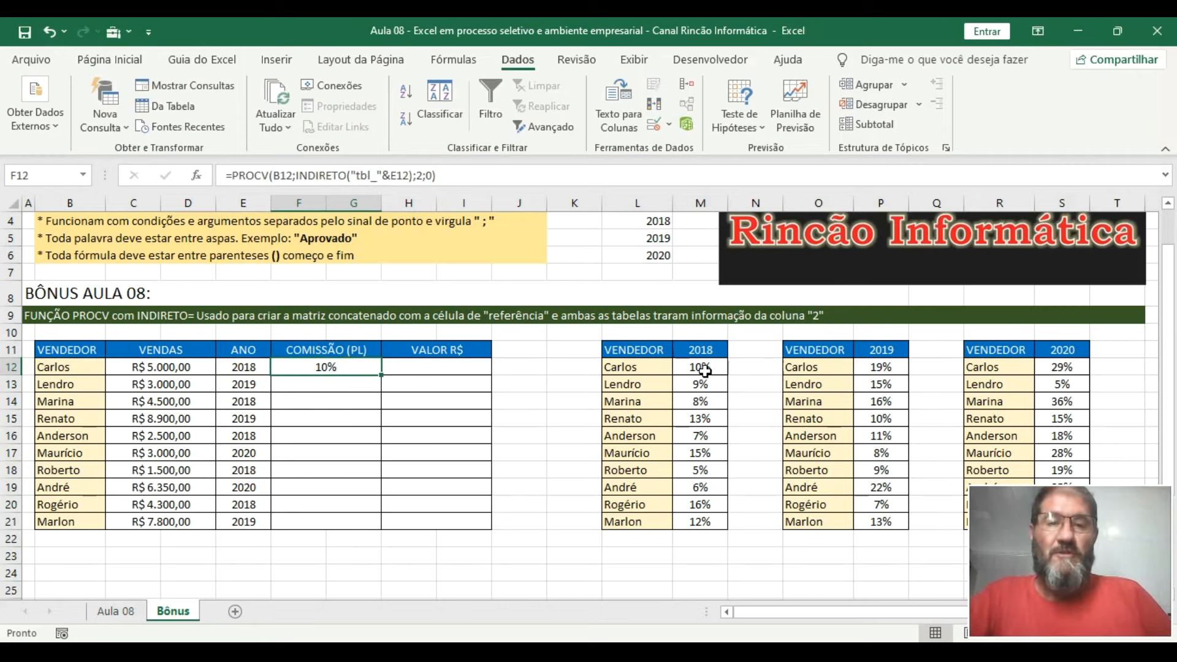
click(251, 366)
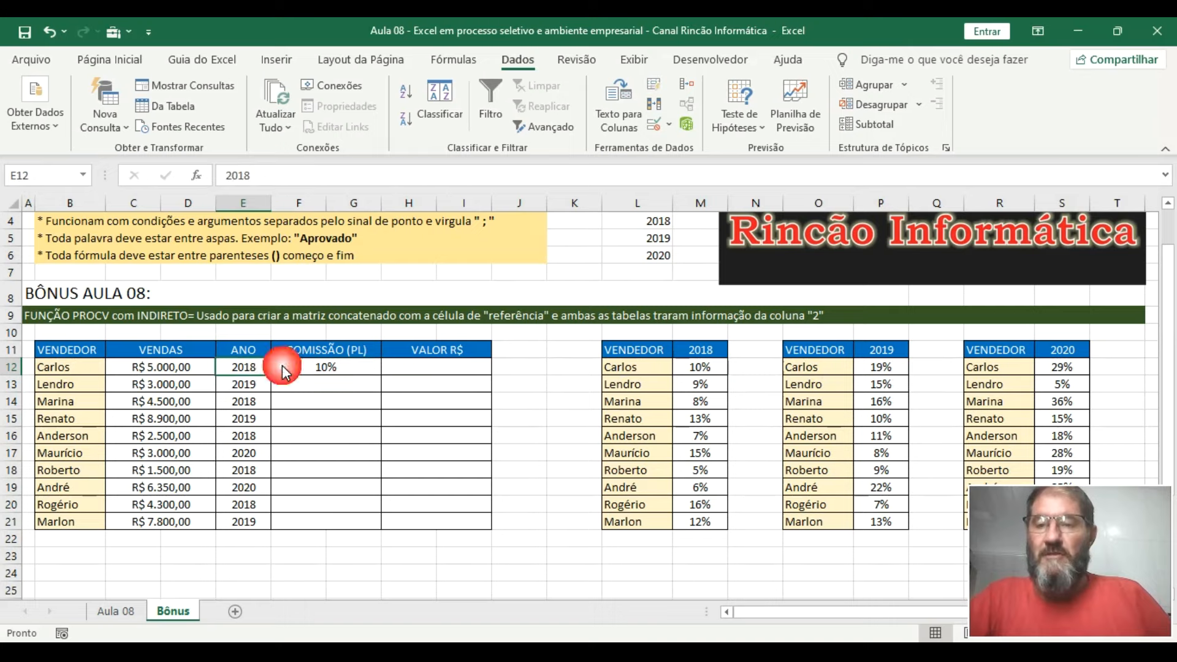
click(279, 367)
click(258, 392)
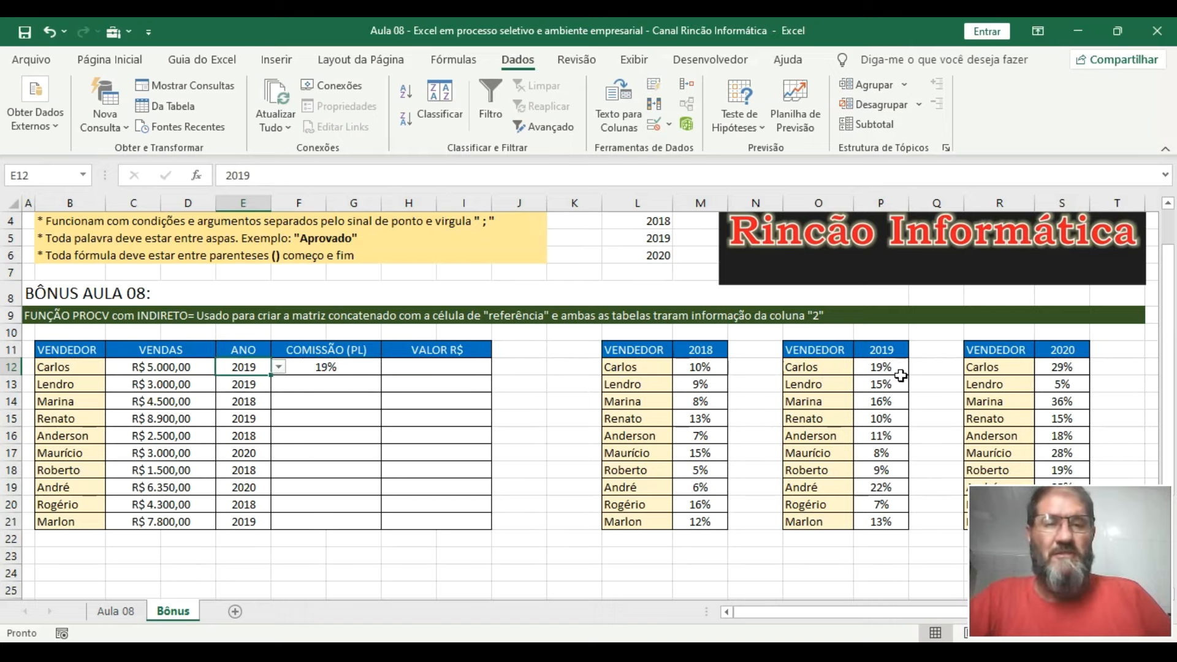
click(279, 367)
click(273, 400)
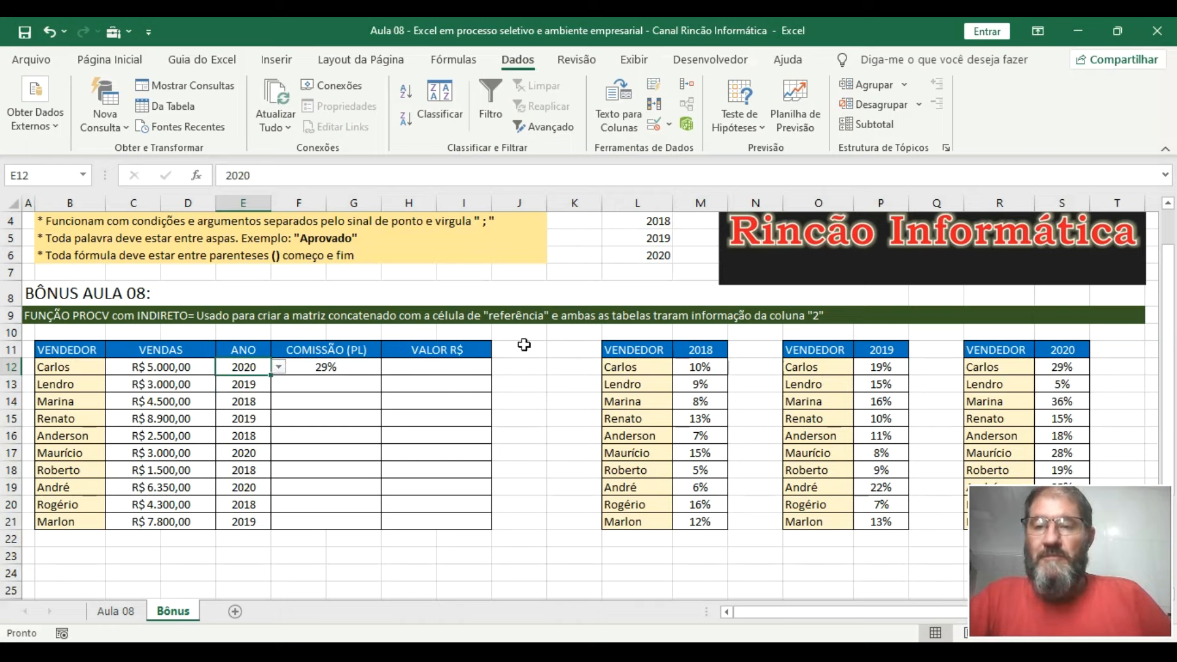
click(364, 369)
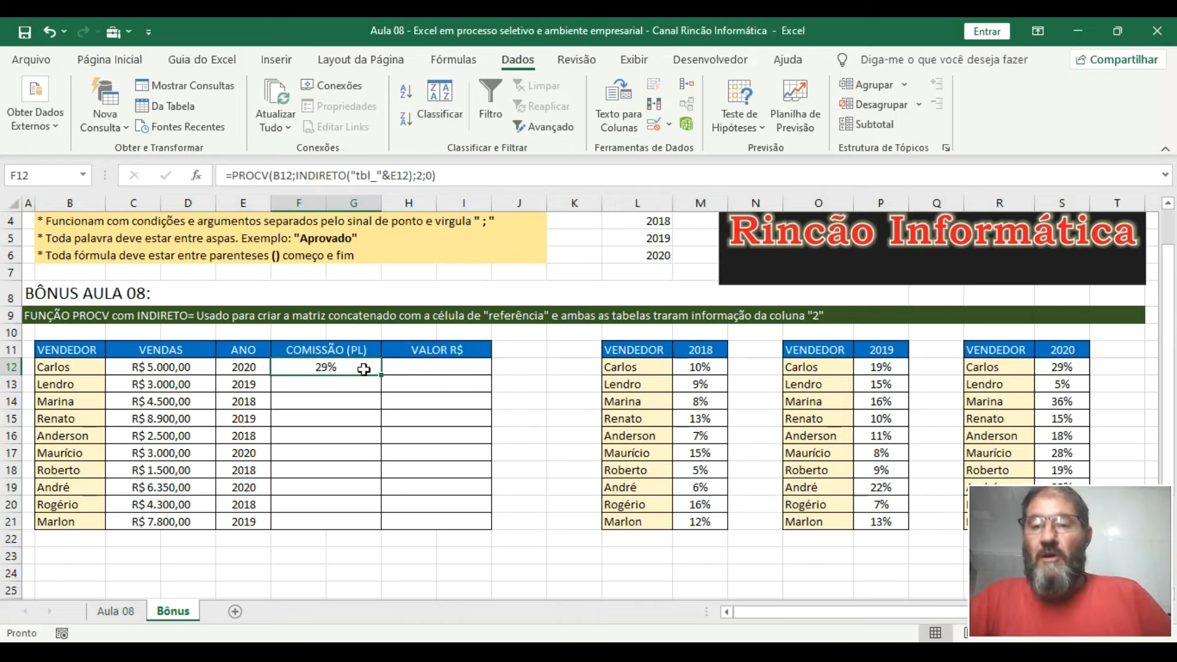
drag(443, 177, 212, 185)
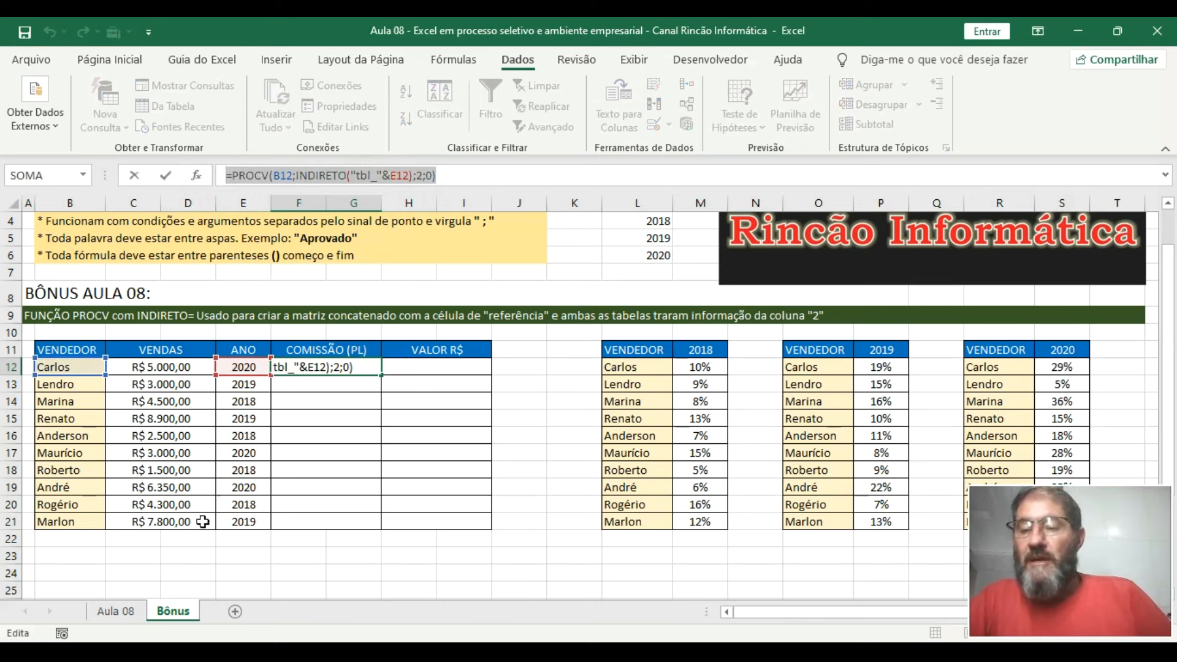
click(116, 611)
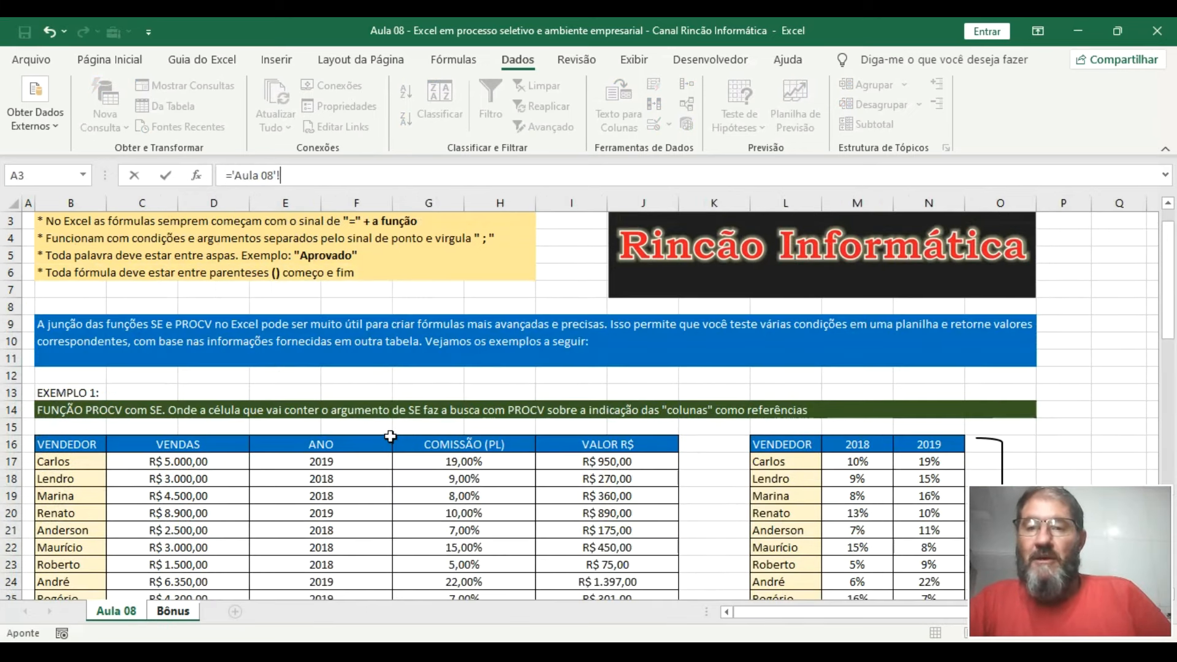
click(495, 463)
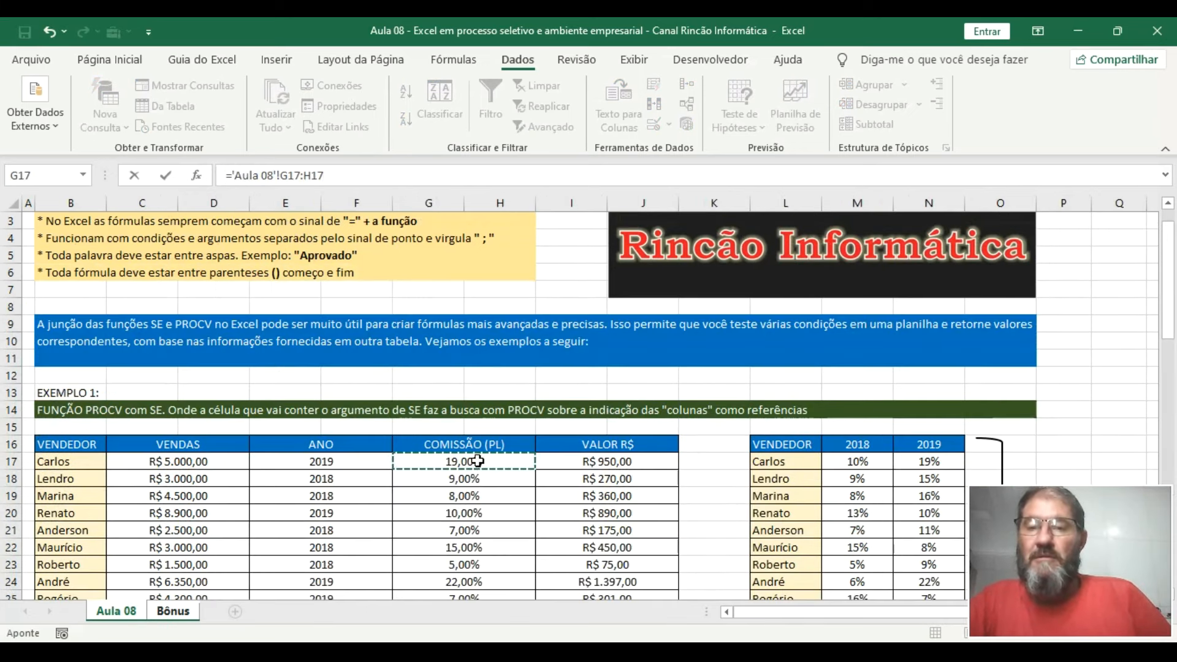
key(Escape)
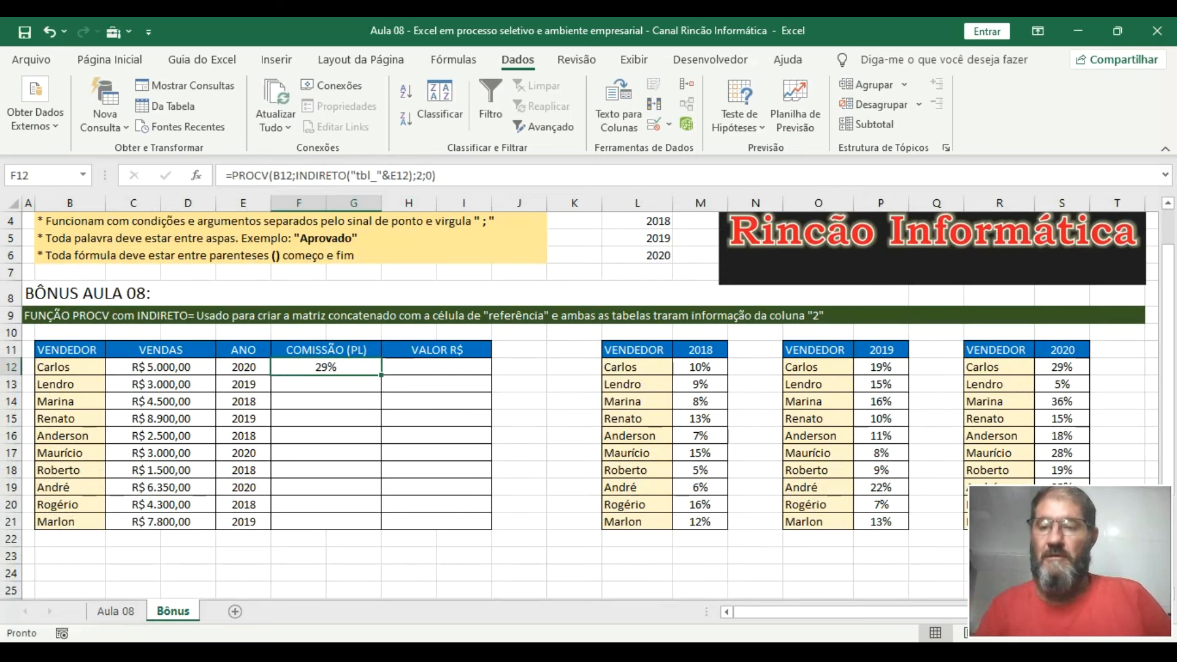
Examine the SE with PROCV formulas in G17 and L45 on the Aula 08 sheet for comparison
click(115, 611)
click(464, 461)
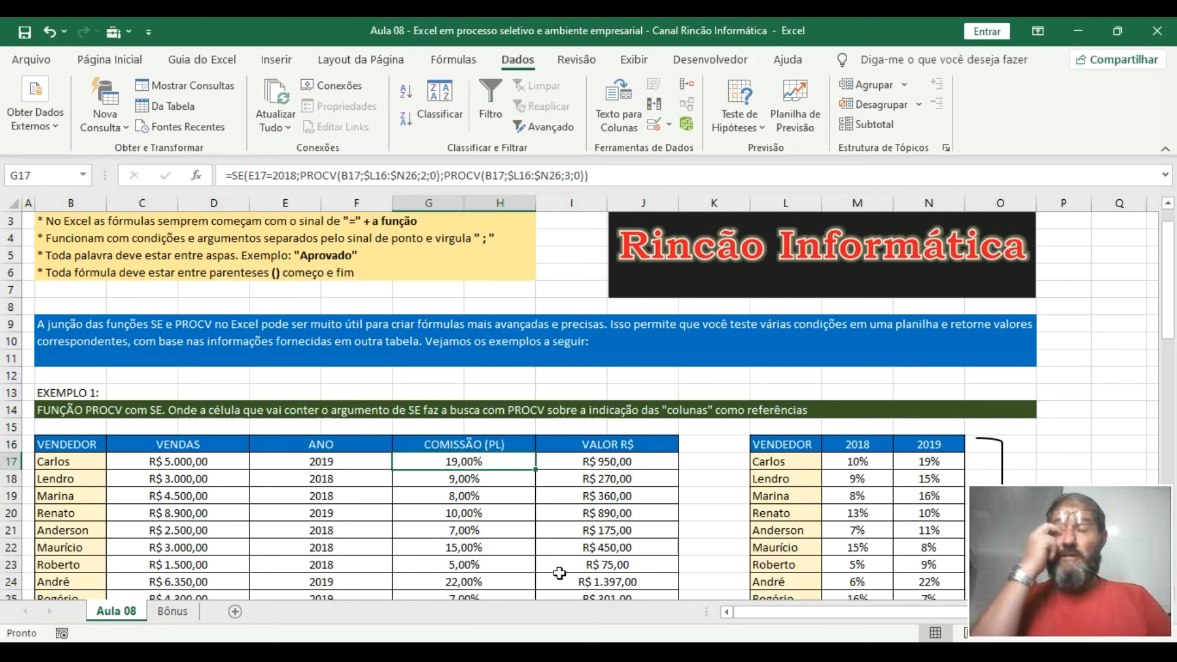
scroll(480, 452, down, 9)
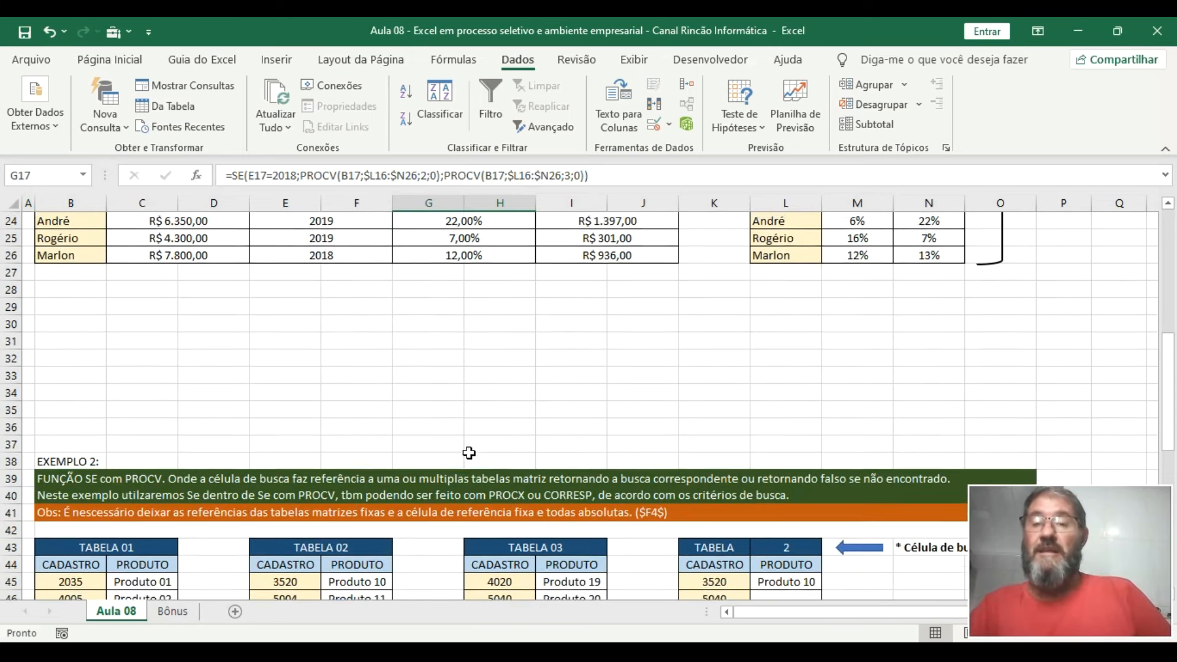
click(810, 473)
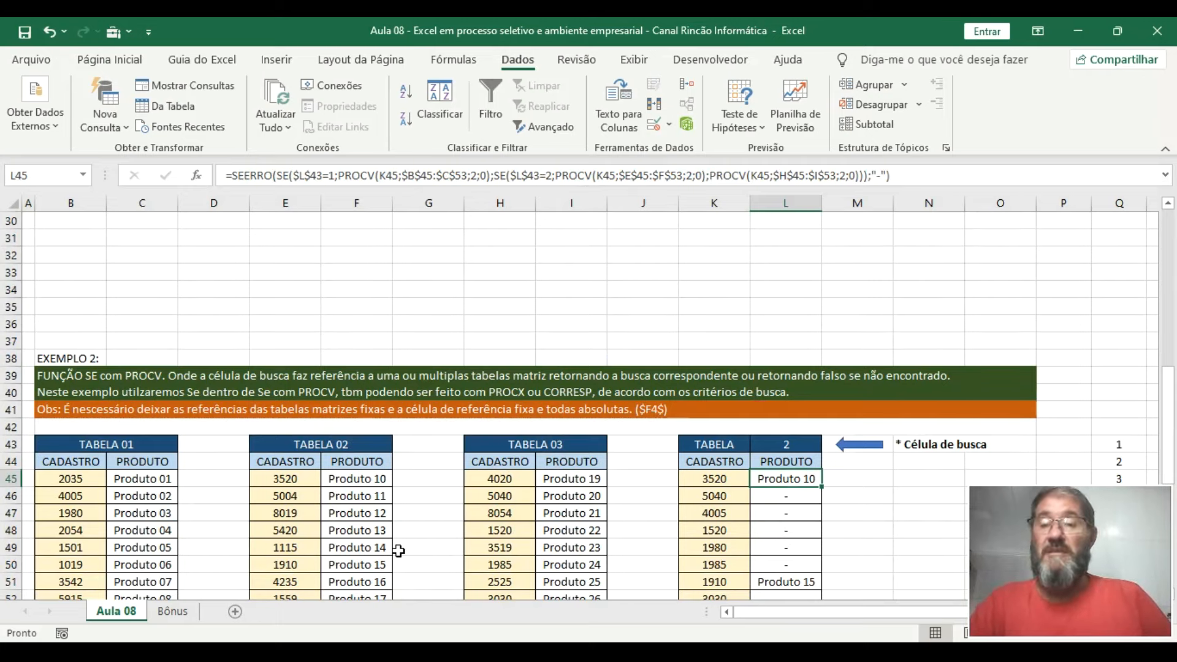
Return to the Bônus sheet and fill the F12 commission formula down the COMISSÃO (PL) column to F21
click(171, 613)
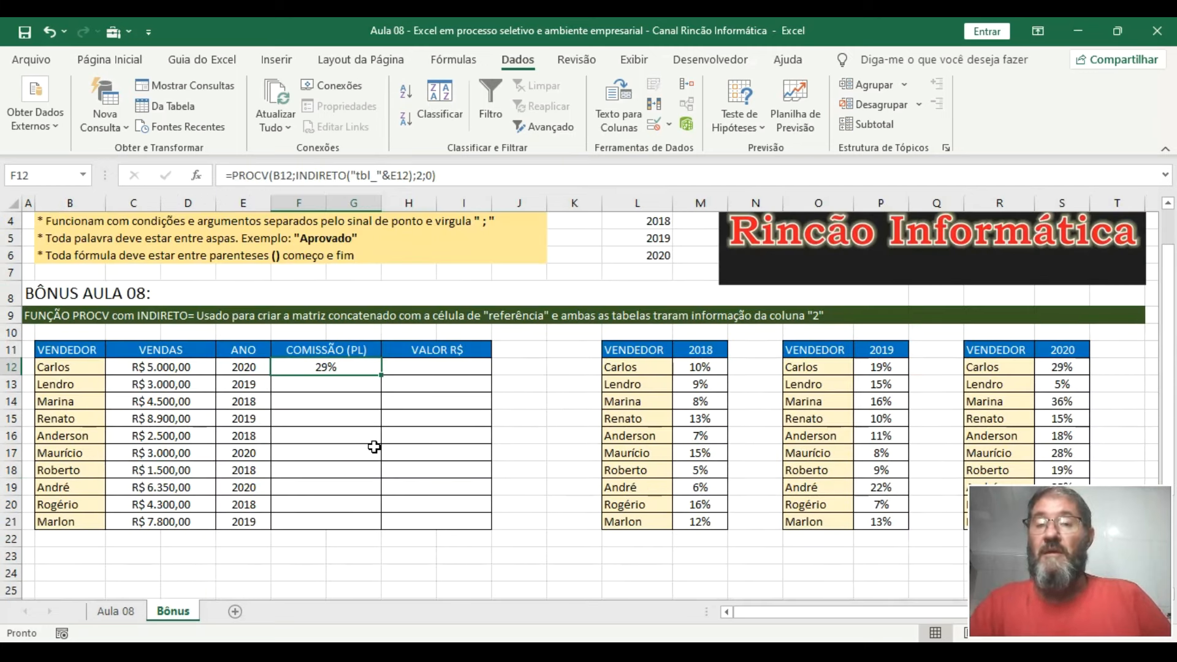
scroll(374, 445, up, 1)
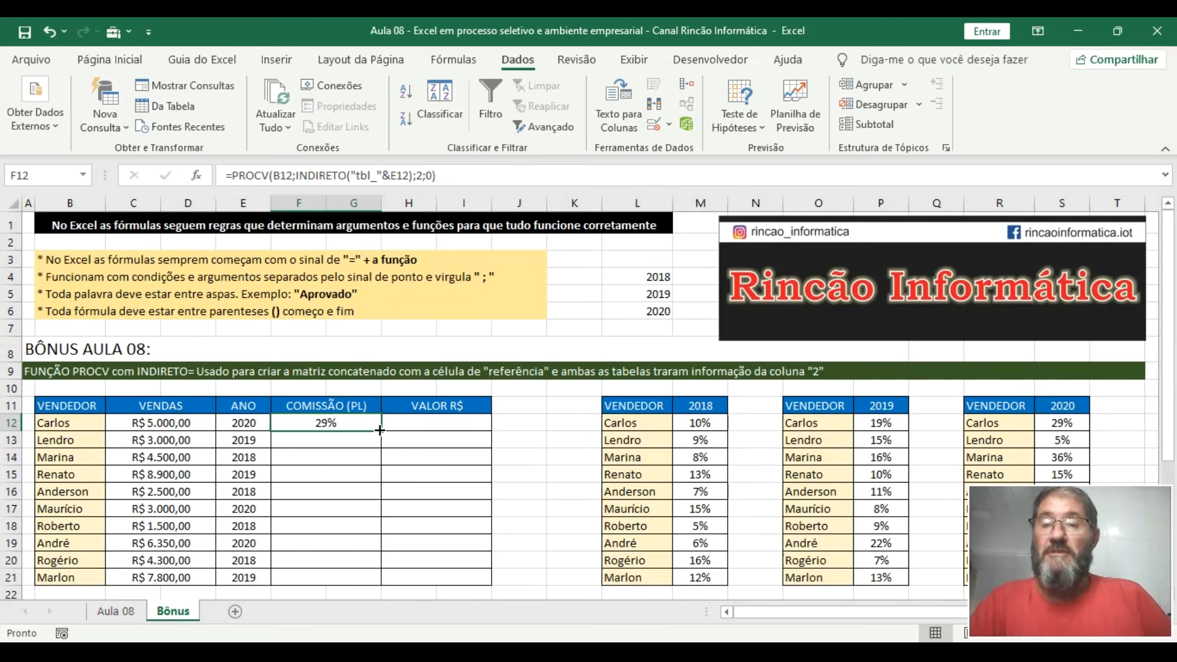
double_click(379, 431)
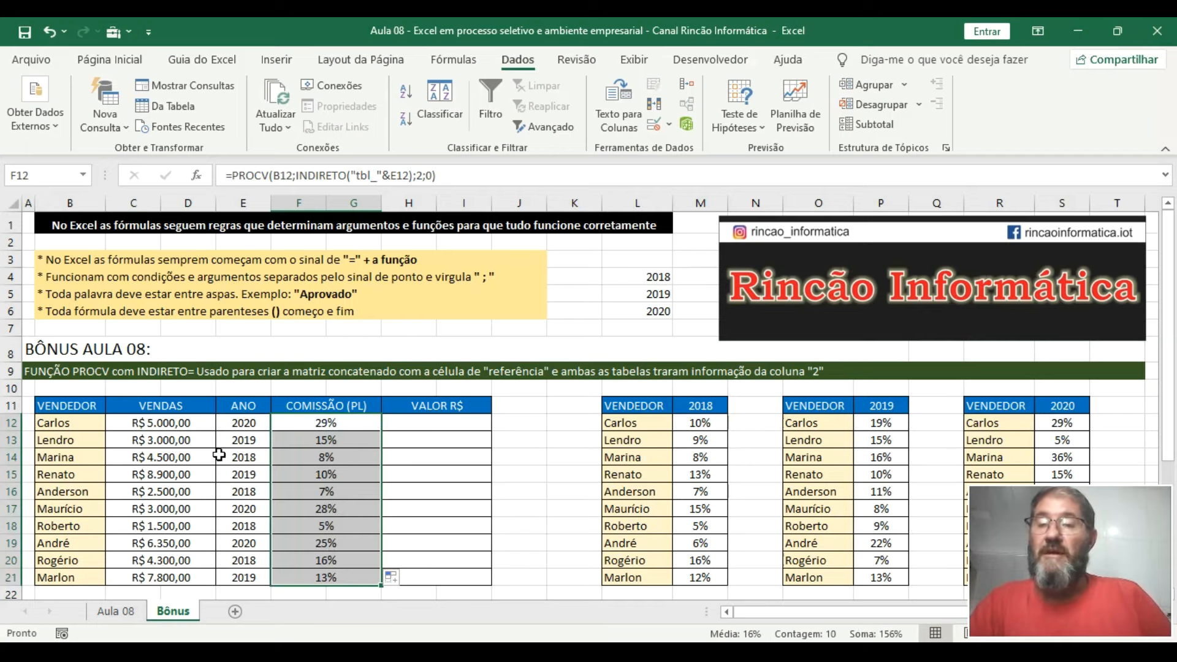
Test the lookup in row 13 by switching the year in E13 to 2018 and then 2020 from its validation list
click(880, 440)
click(329, 438)
click(257, 439)
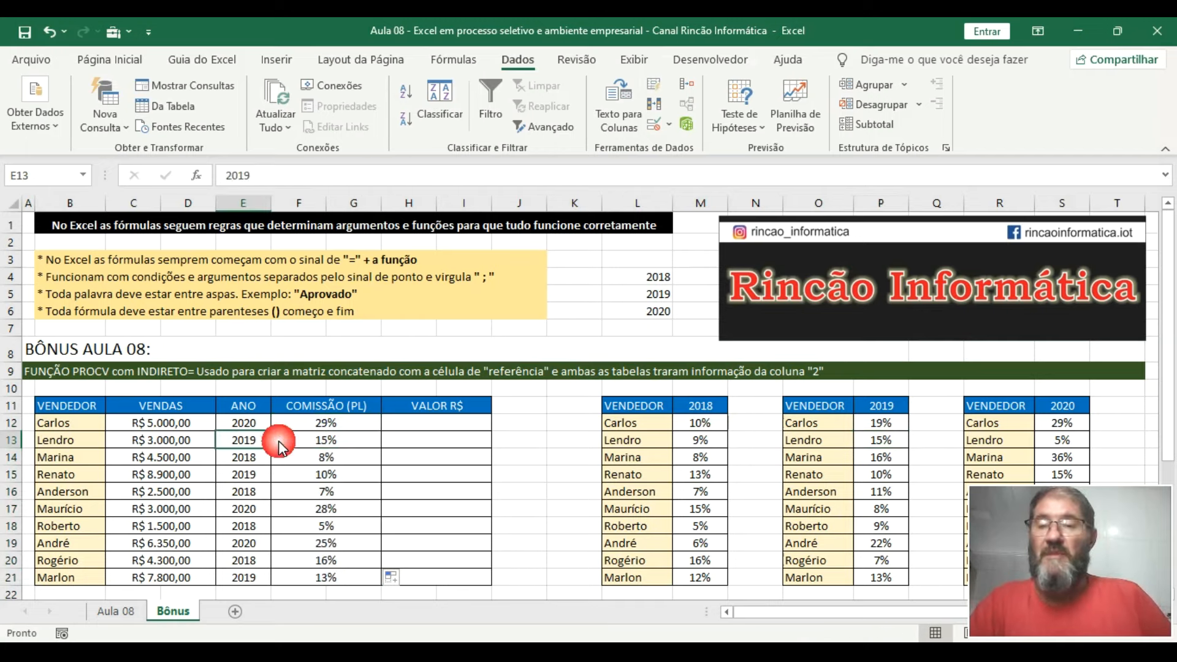
click(278, 440)
click(259, 449)
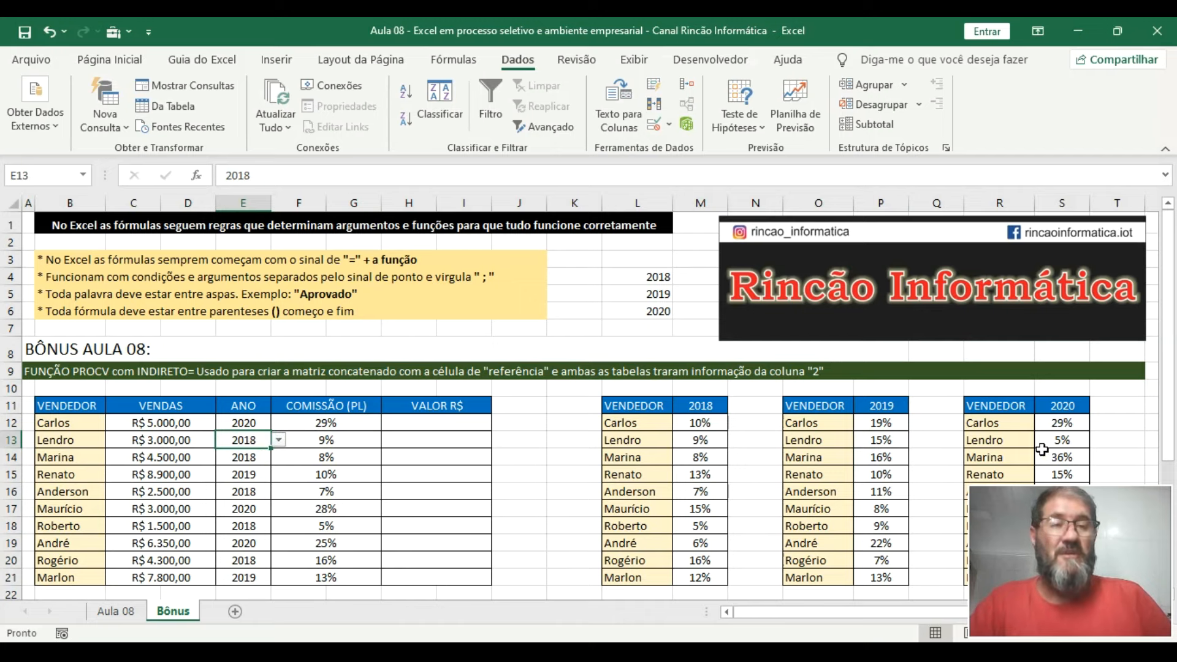
click(278, 440)
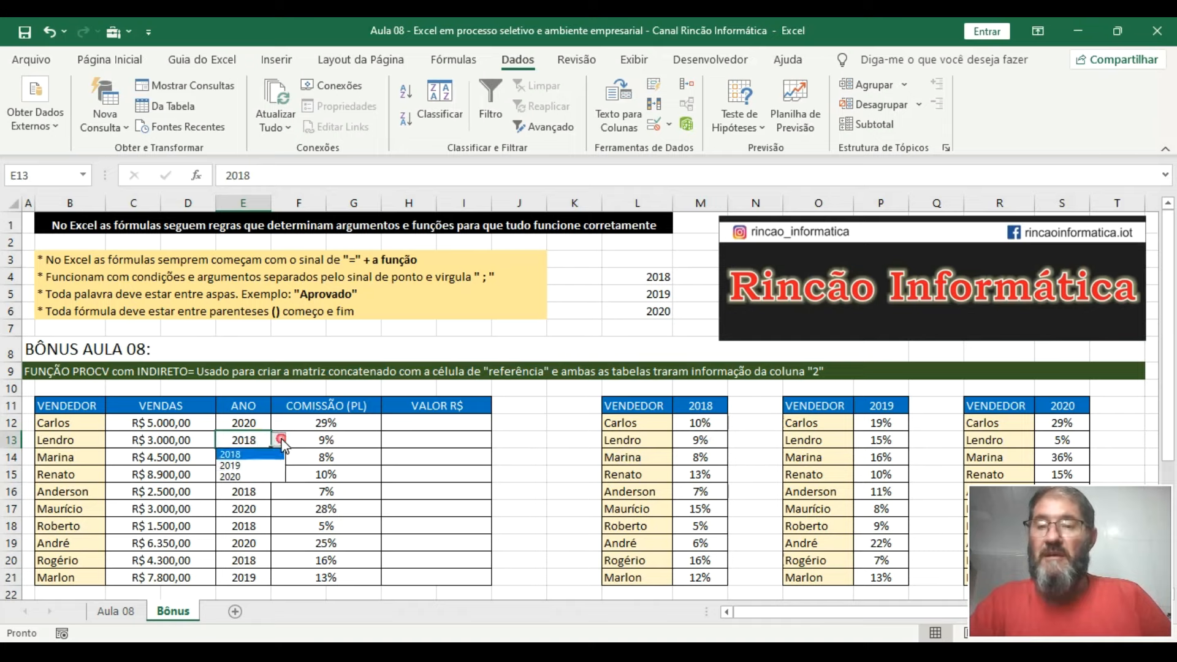
click(260, 476)
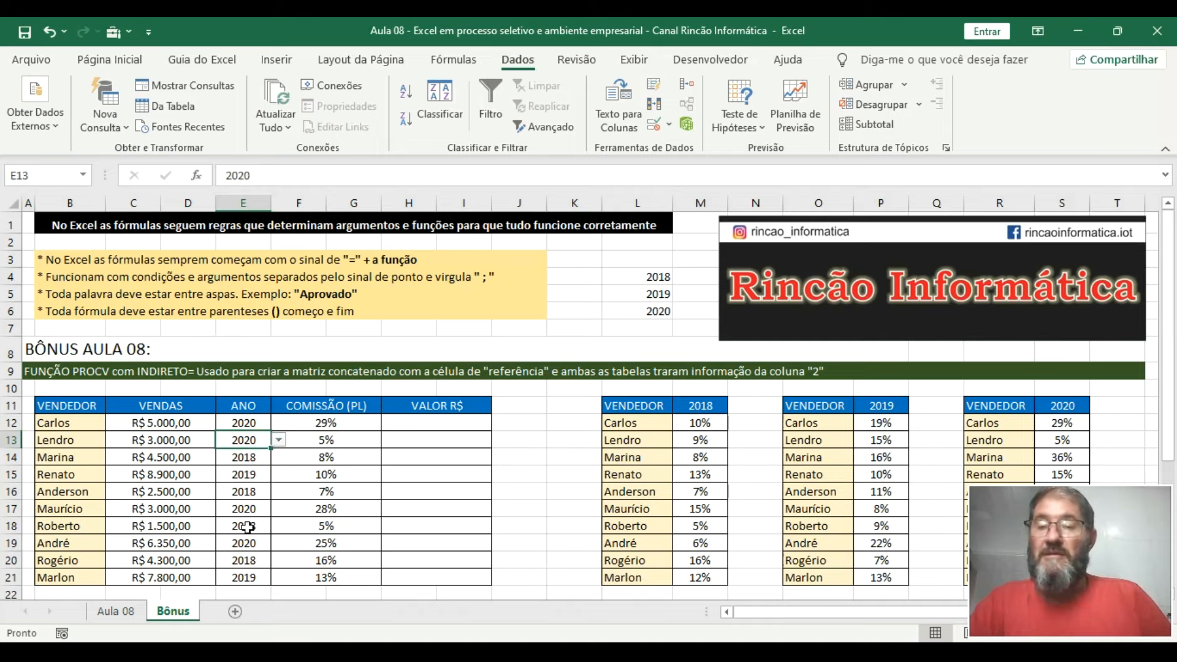
Calculate the commission value in H12 with =C12*F12 and fill the formula down the VALOR R$ column to H21
click(460, 427)
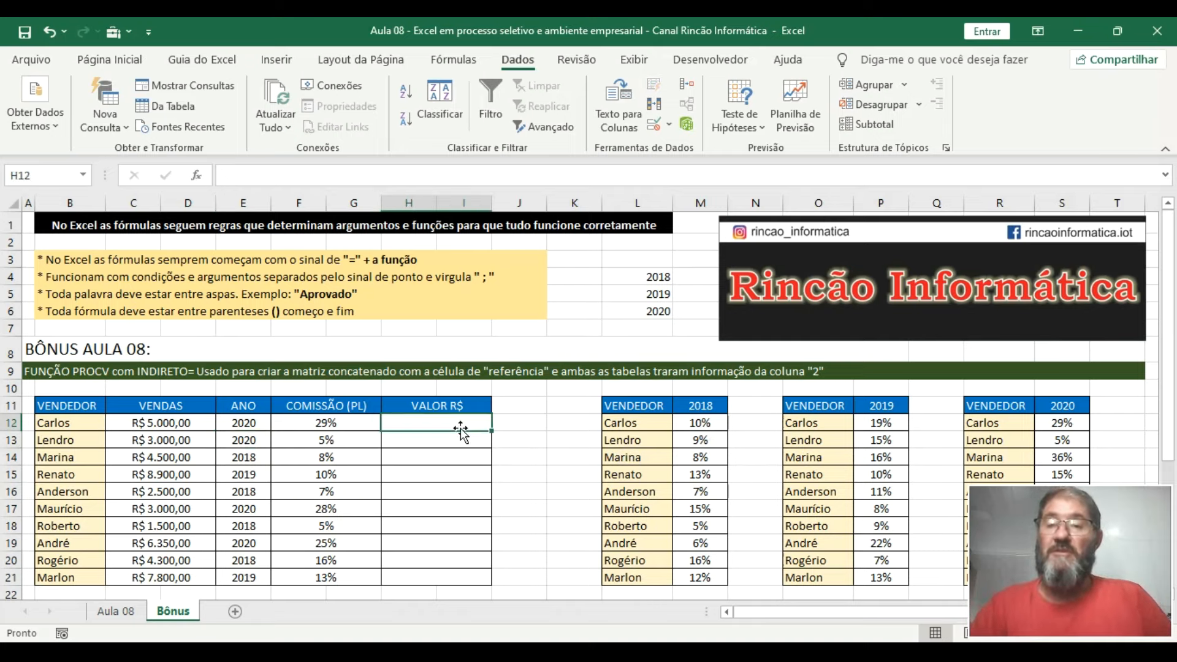
click(201, 424)
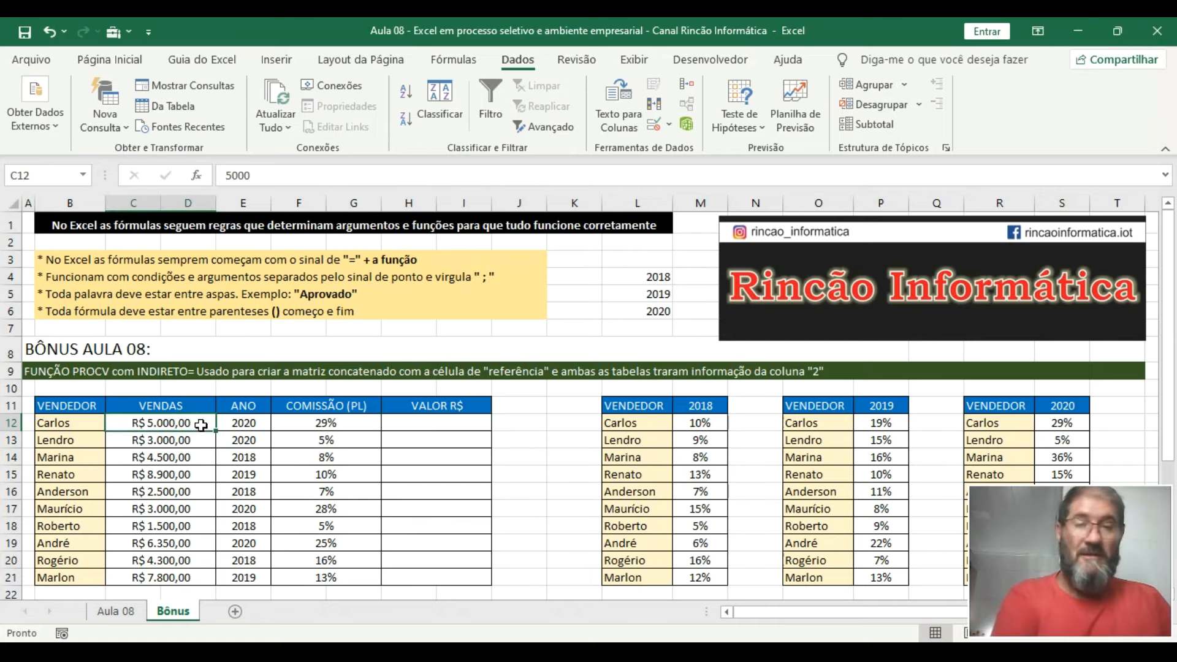
click(388, 424)
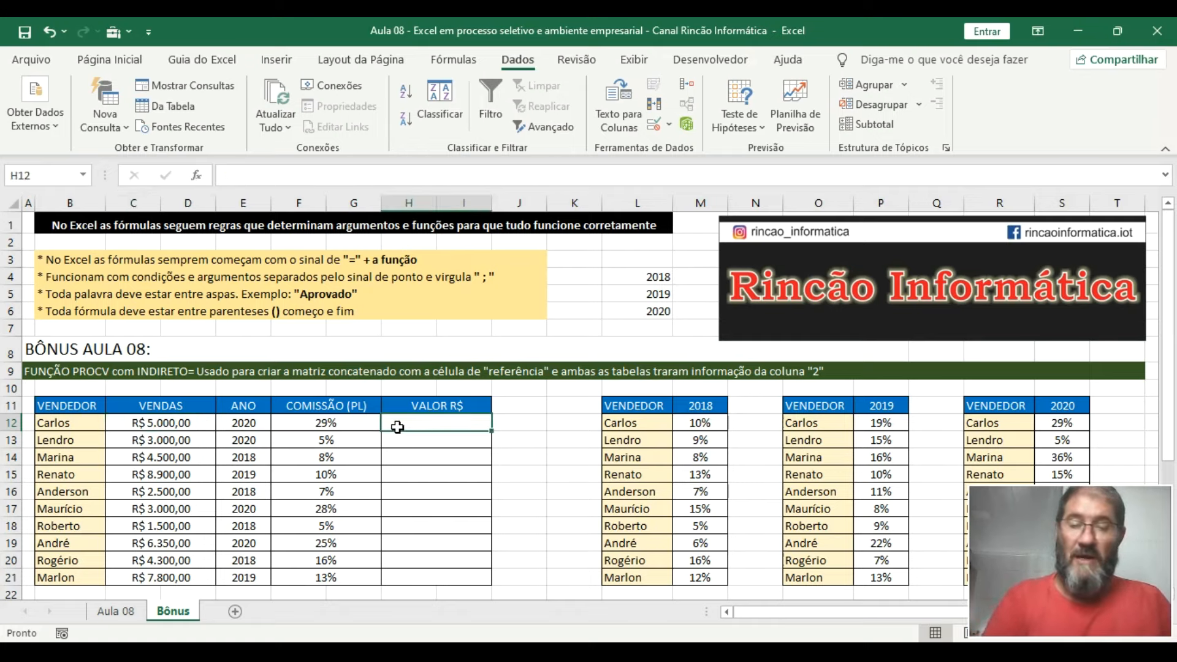
text(=)
click(187, 425)
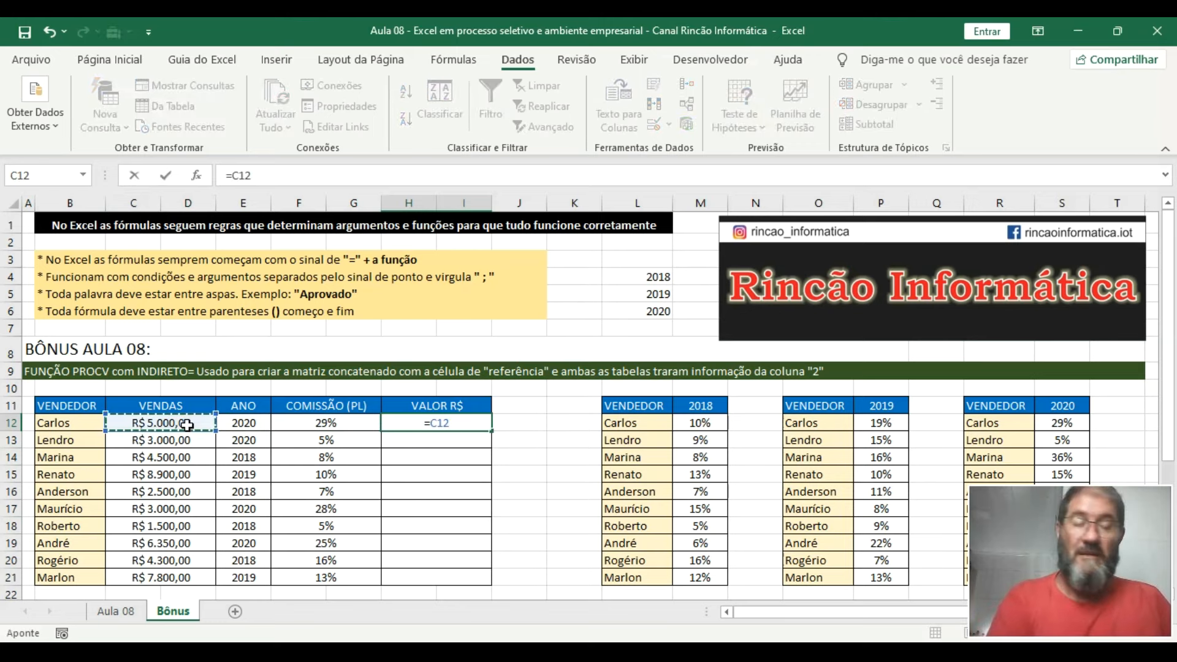
text(*)
click(302, 423)
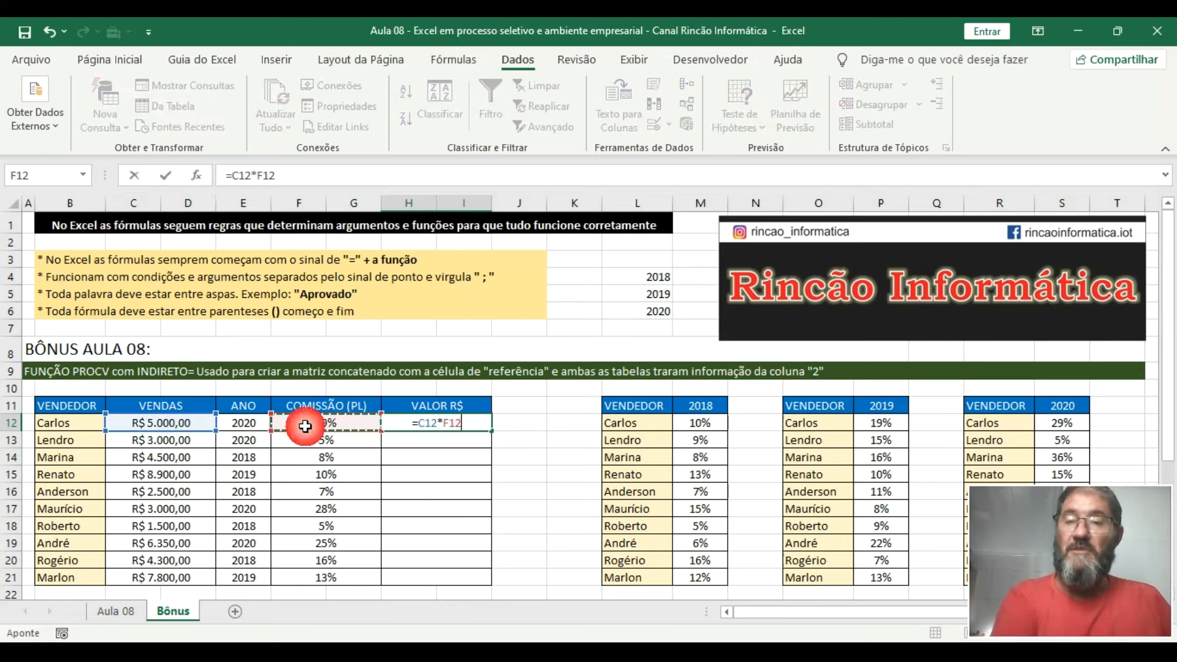
key(Return)
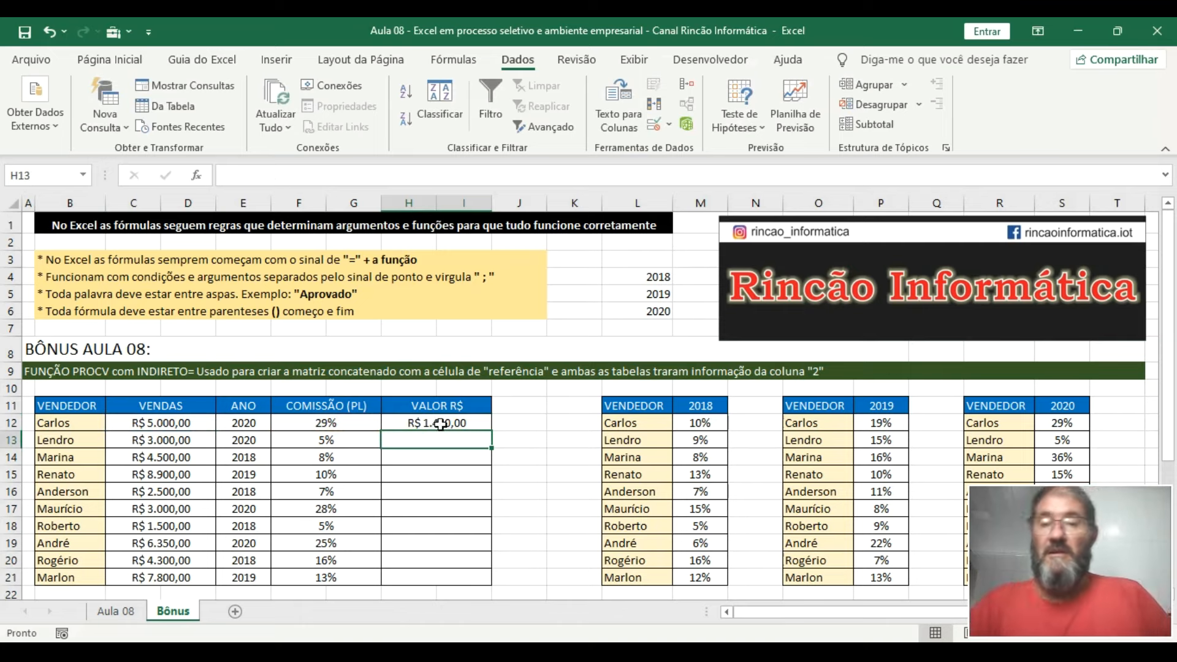
click(457, 423)
double_click(486, 431)
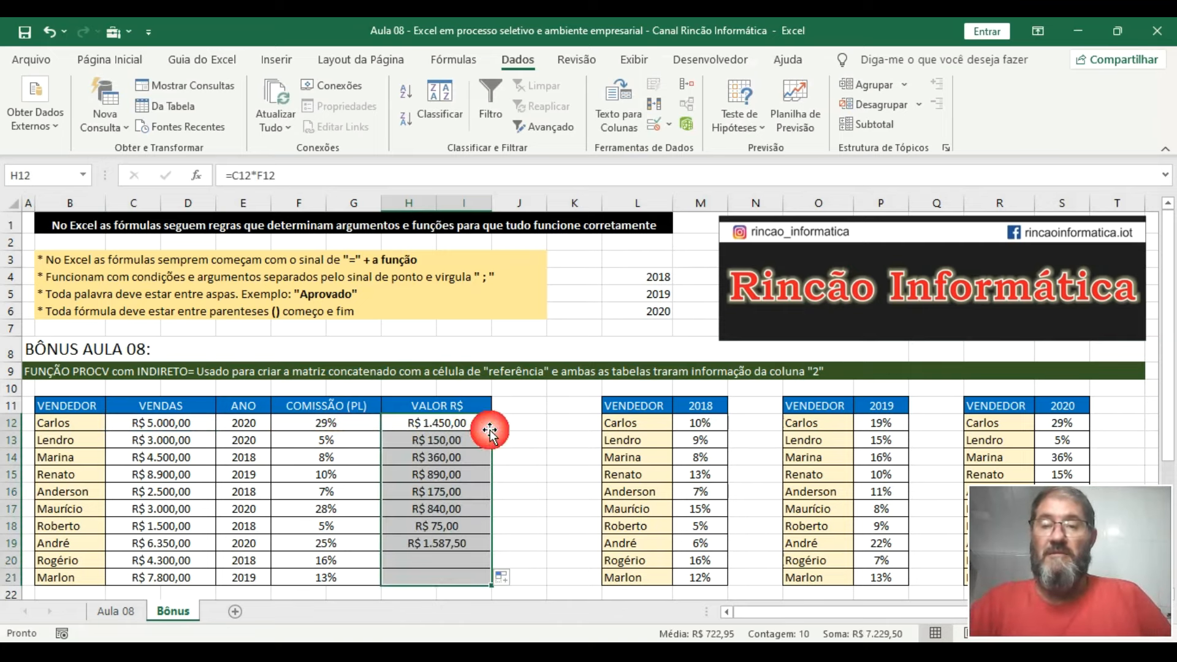
Switch the year in E12 to 2019 and the year in E17 to 2018 from their validation lists
click(255, 426)
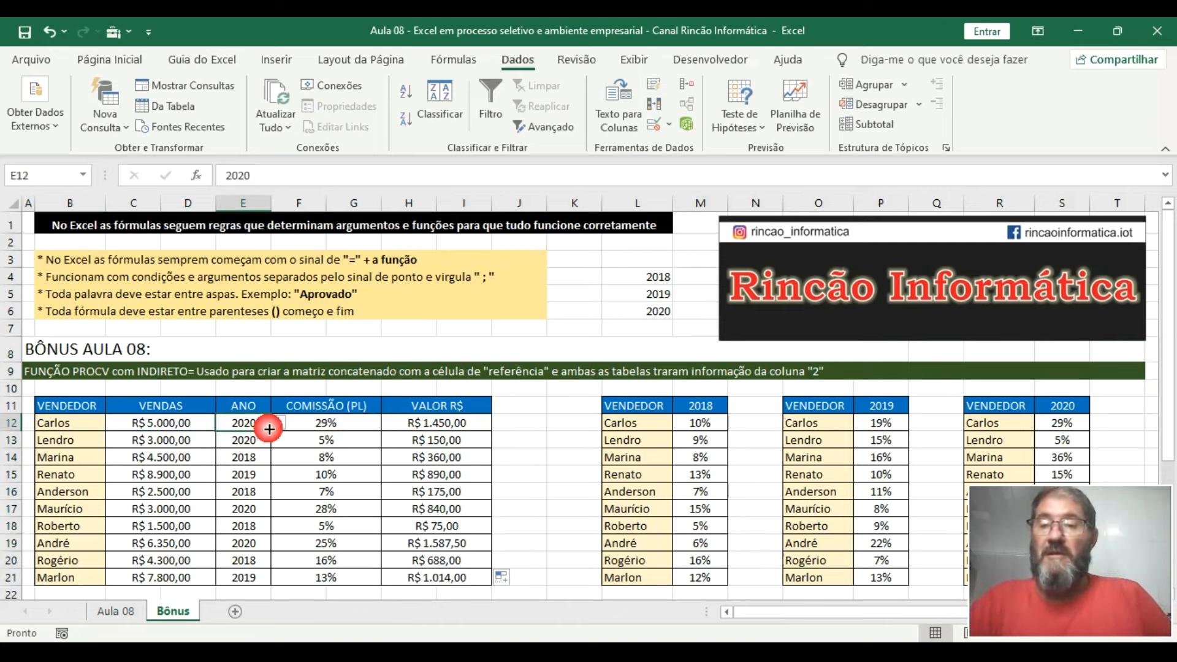
click(279, 423)
click(268, 449)
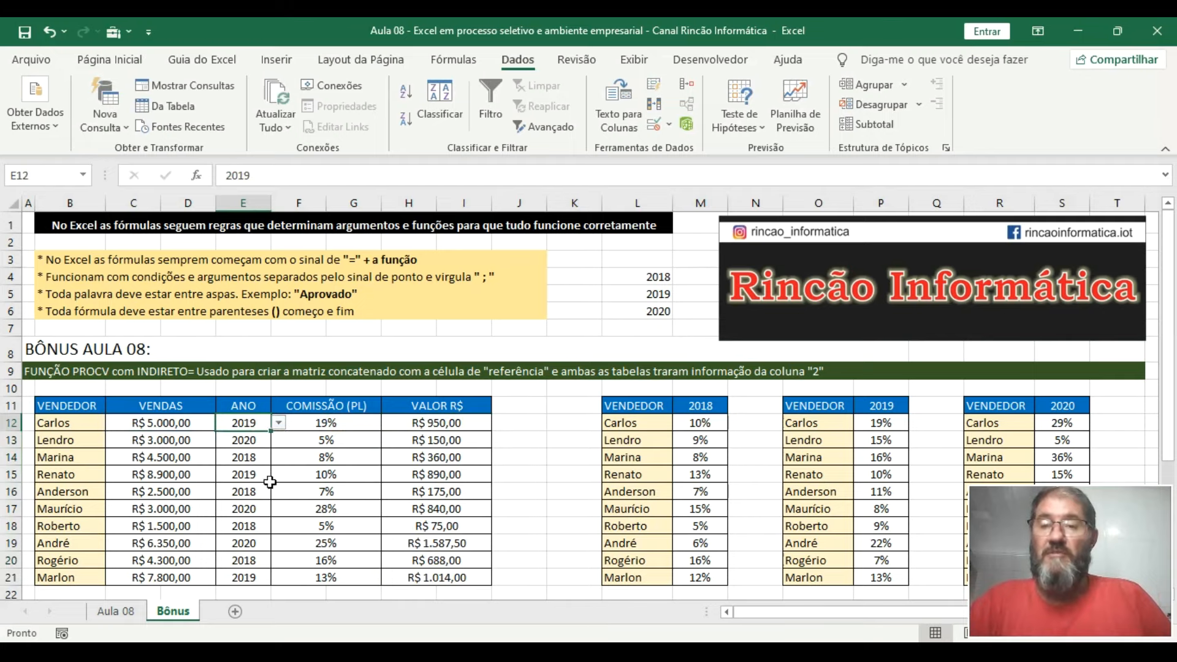
click(257, 508)
click(279, 508)
click(255, 524)
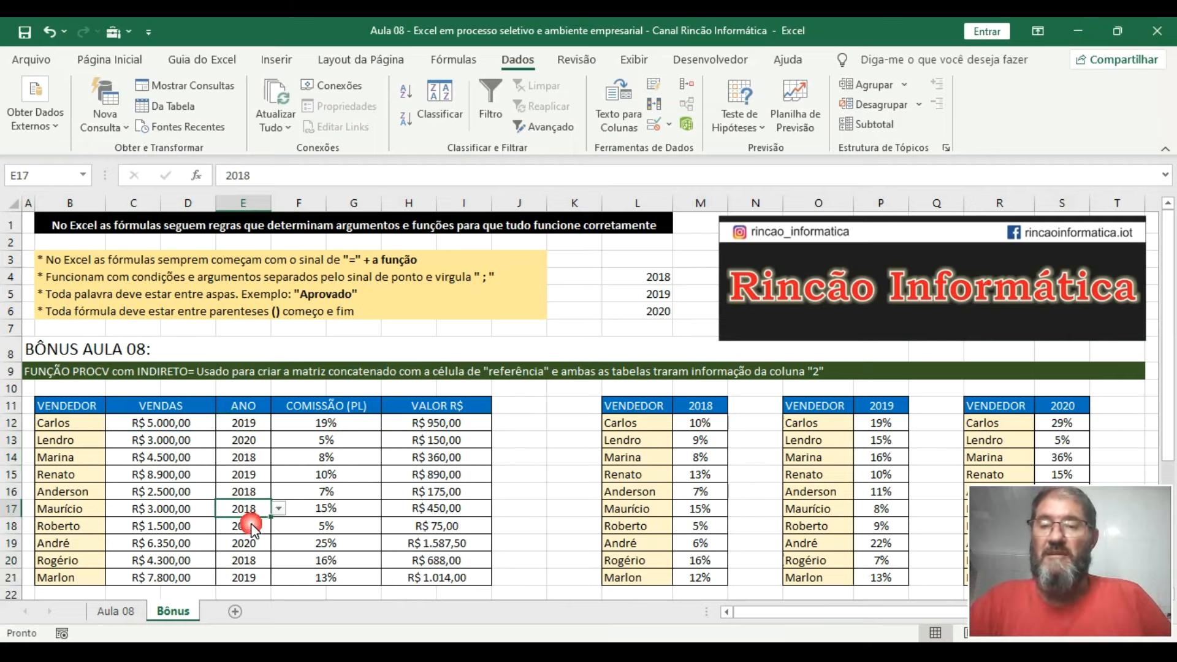
Review the completed commission table, including the formulas in H12 and F12
click(509, 509)
scroll(545, 509, down, 7)
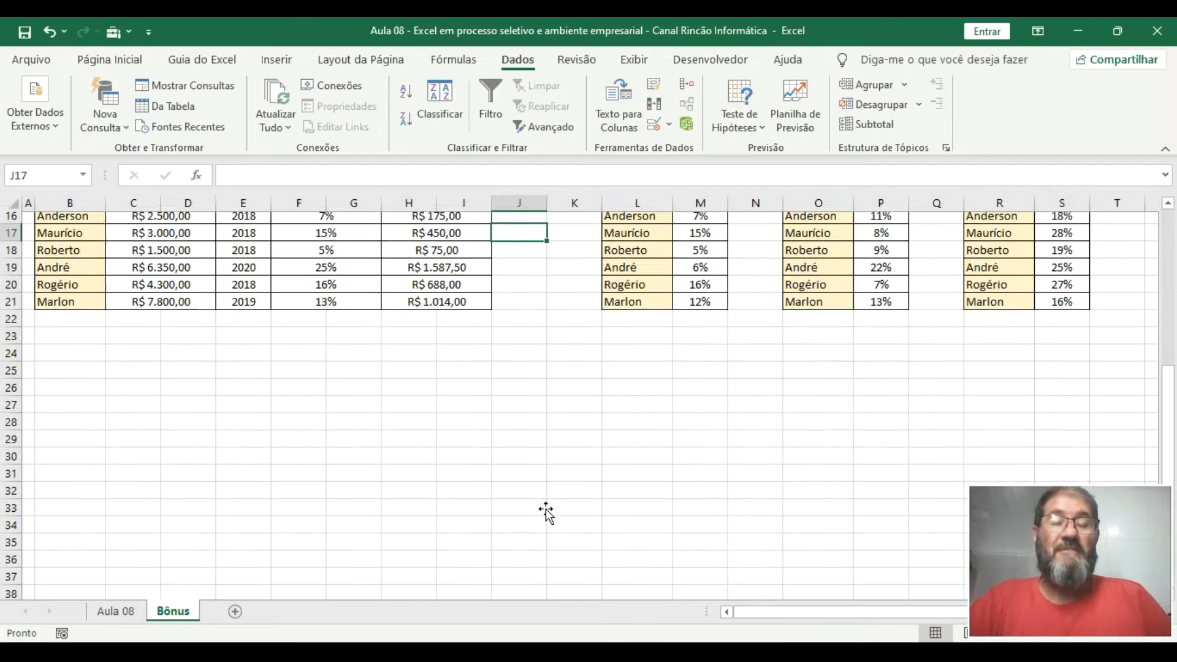
scroll(639, 540, up, 7)
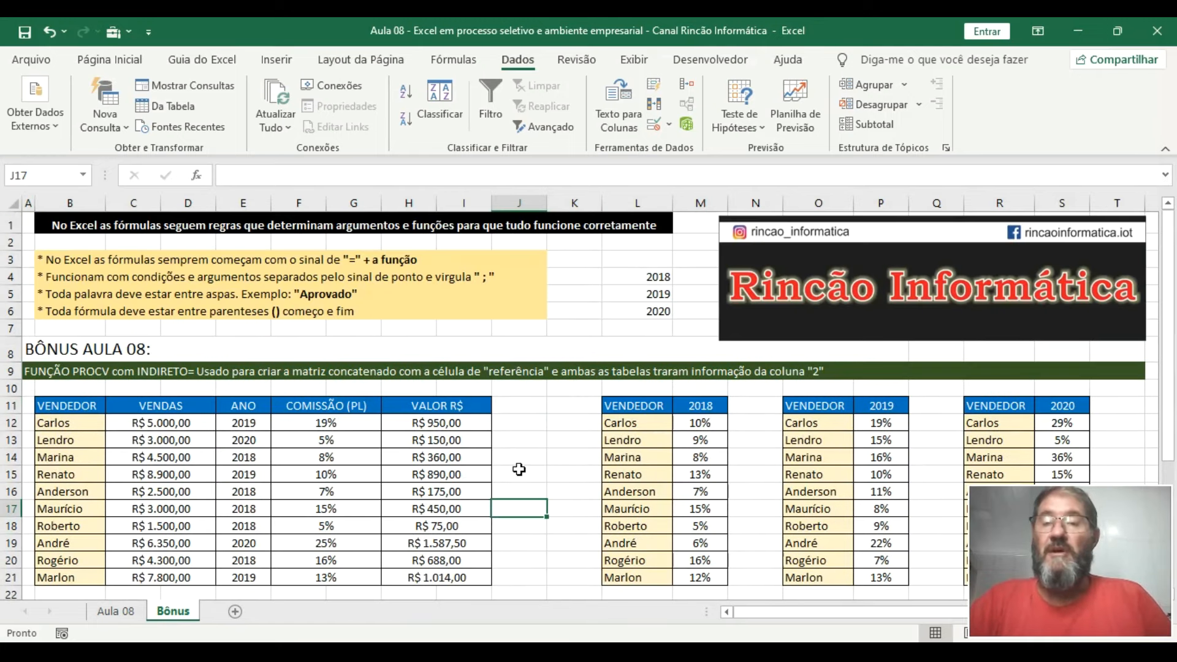
click(452, 429)
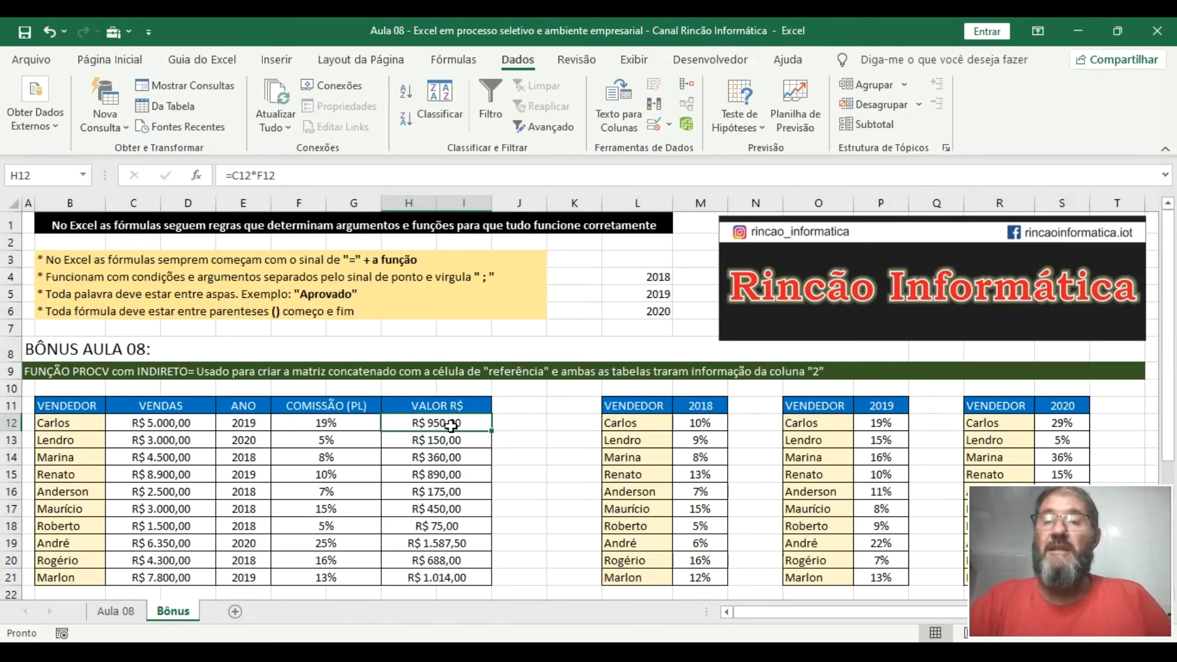
click(356, 423)
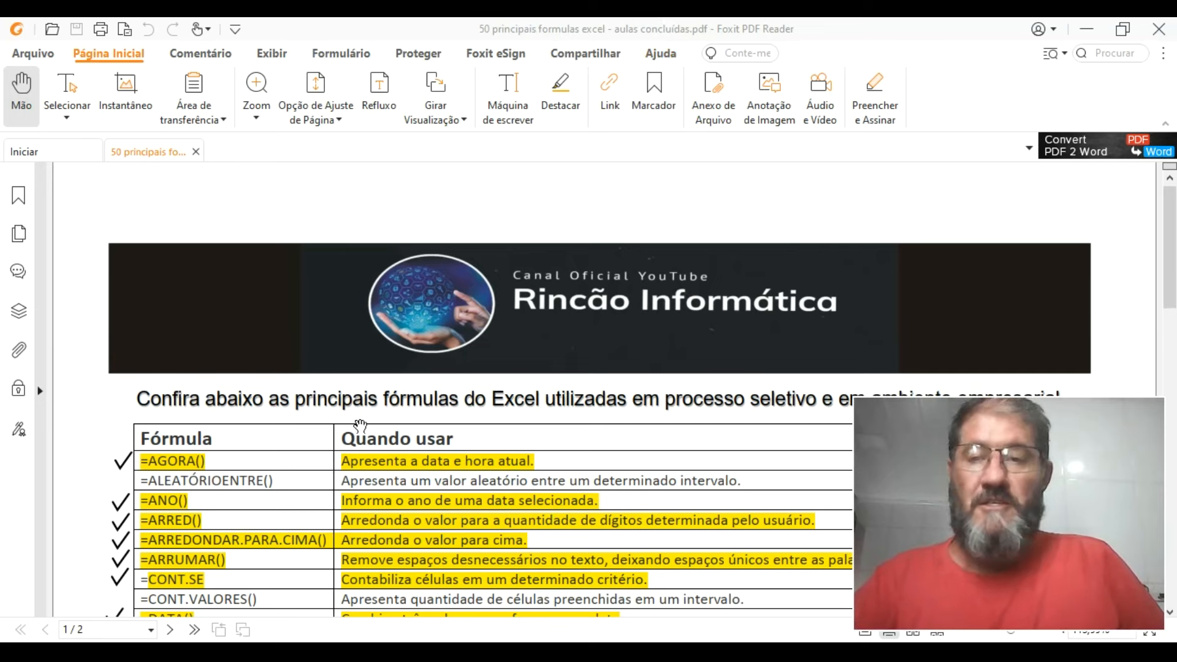
Switch to the "50 principais formulas excel - aulas concluídas" PDF in Foxit PDF Reader and highlight the SEERRO() formula with its description
scroll(359, 424, down, 3)
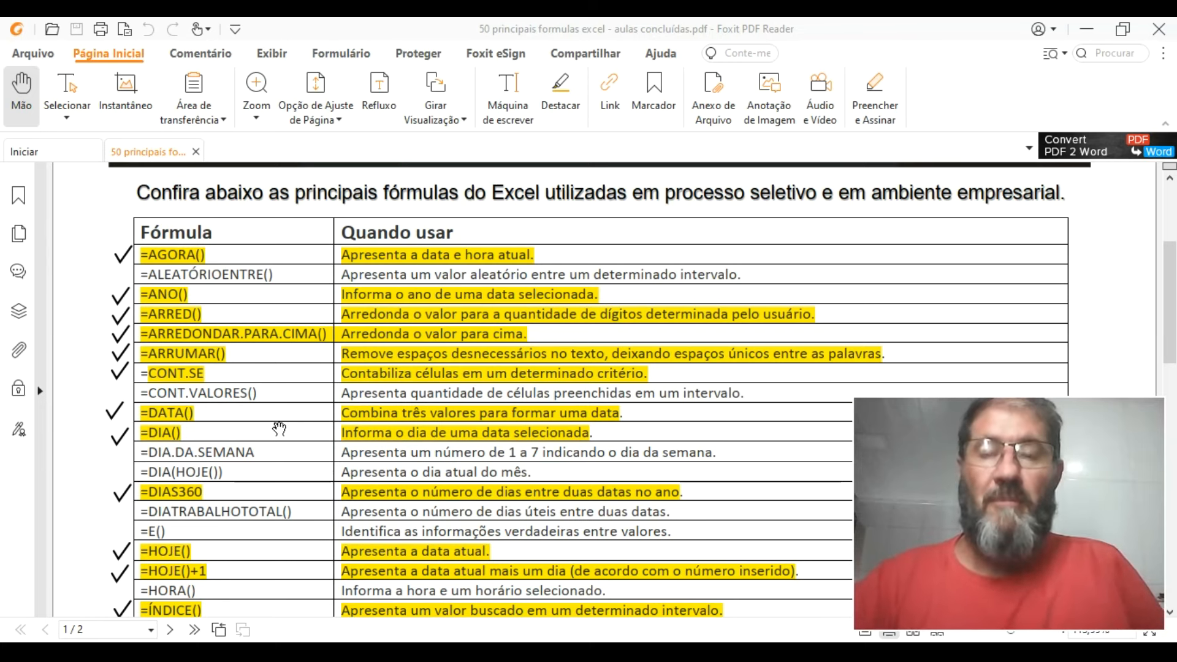
scroll(299, 463, down, 2)
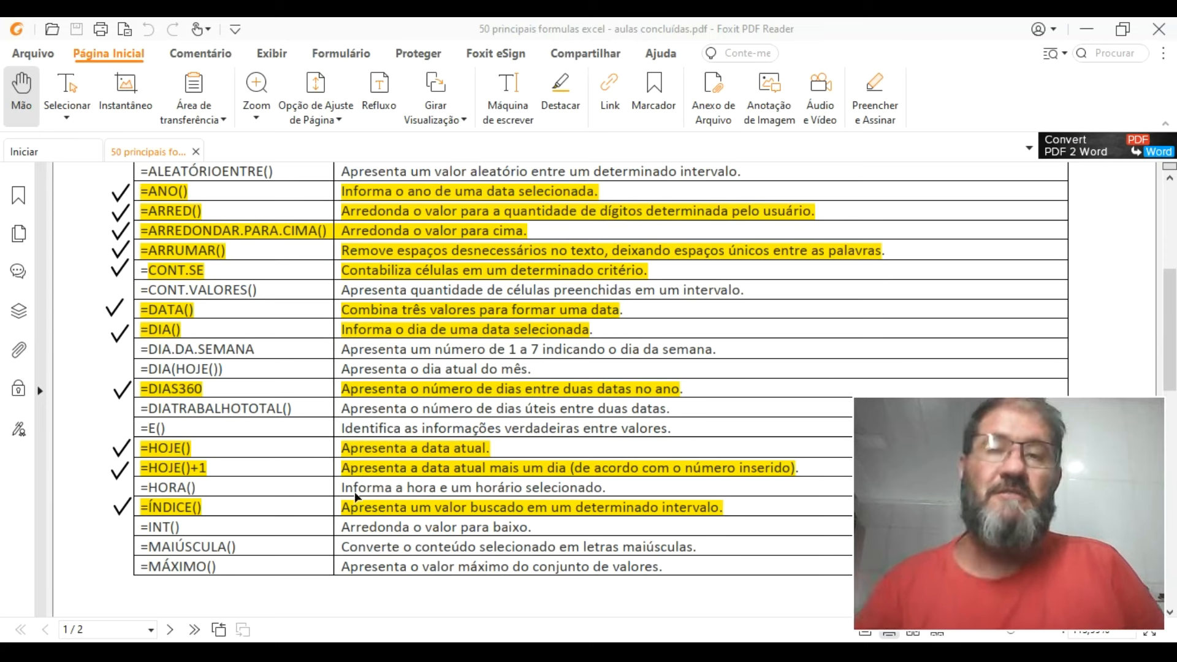
scroll(301, 462, down, 1)
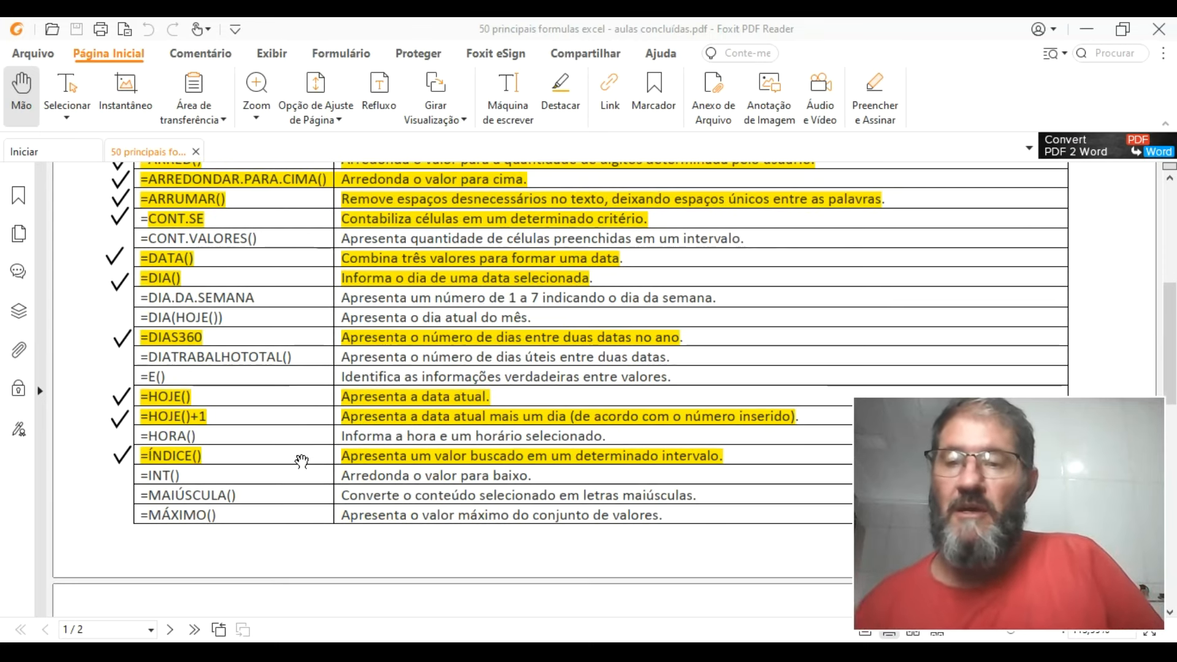
scroll(302, 462, down, 8)
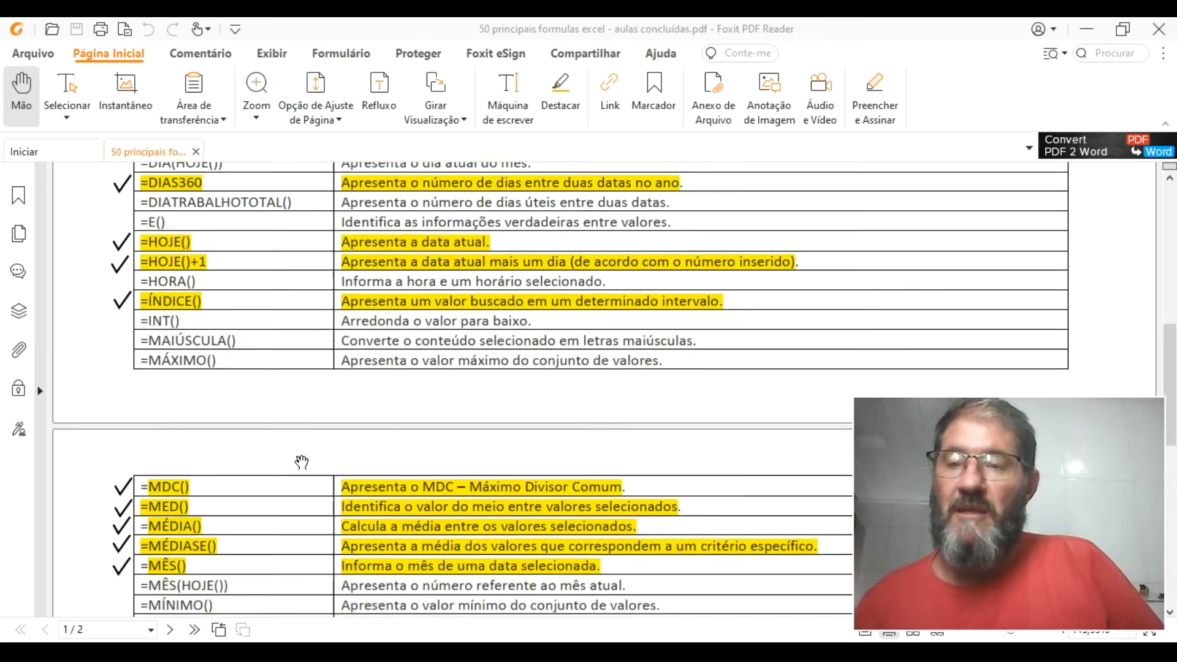
scroll(301, 462, down, 5)
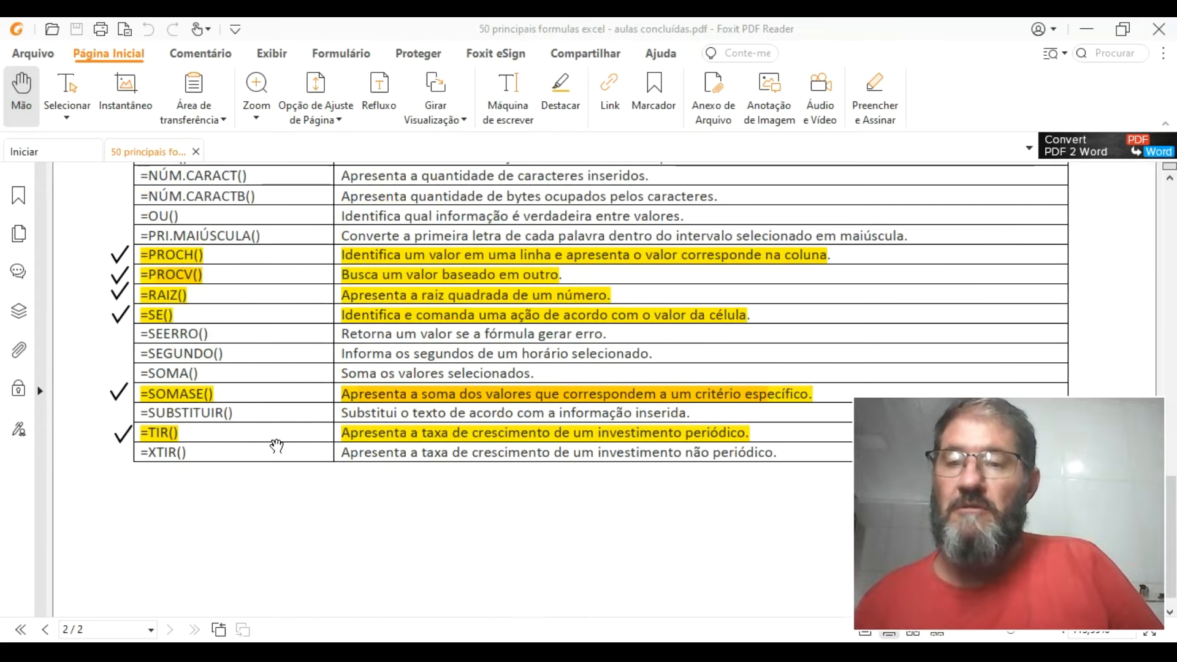
click(141, 336)
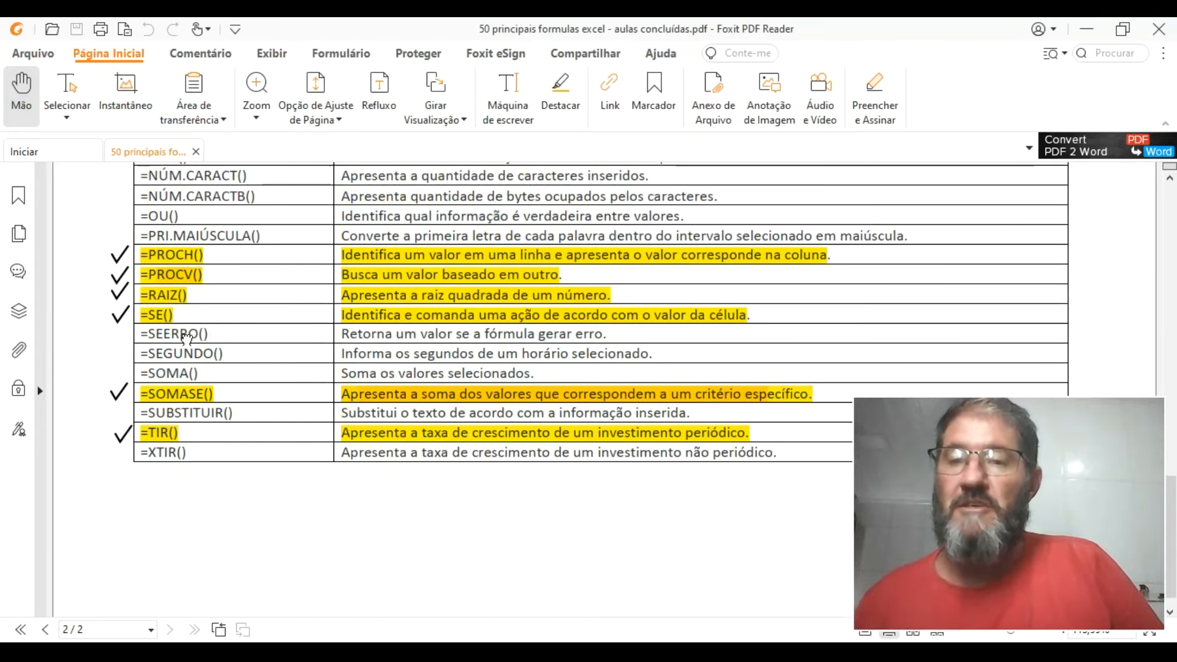
click(560, 98)
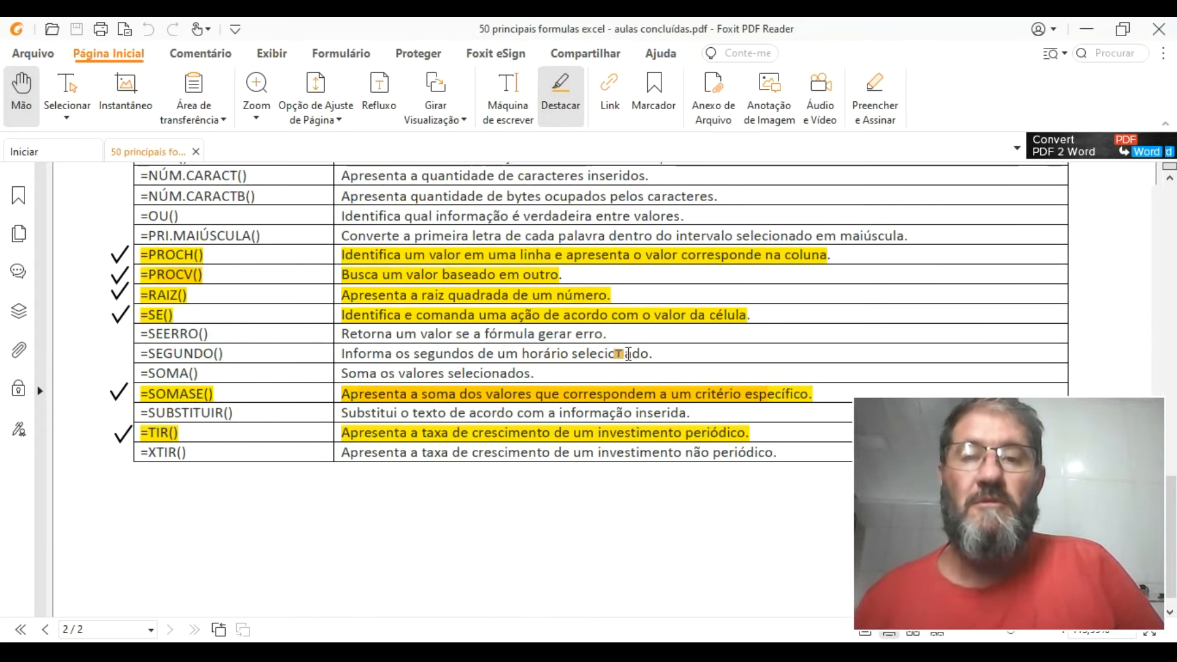
drag(613, 334, 151, 353)
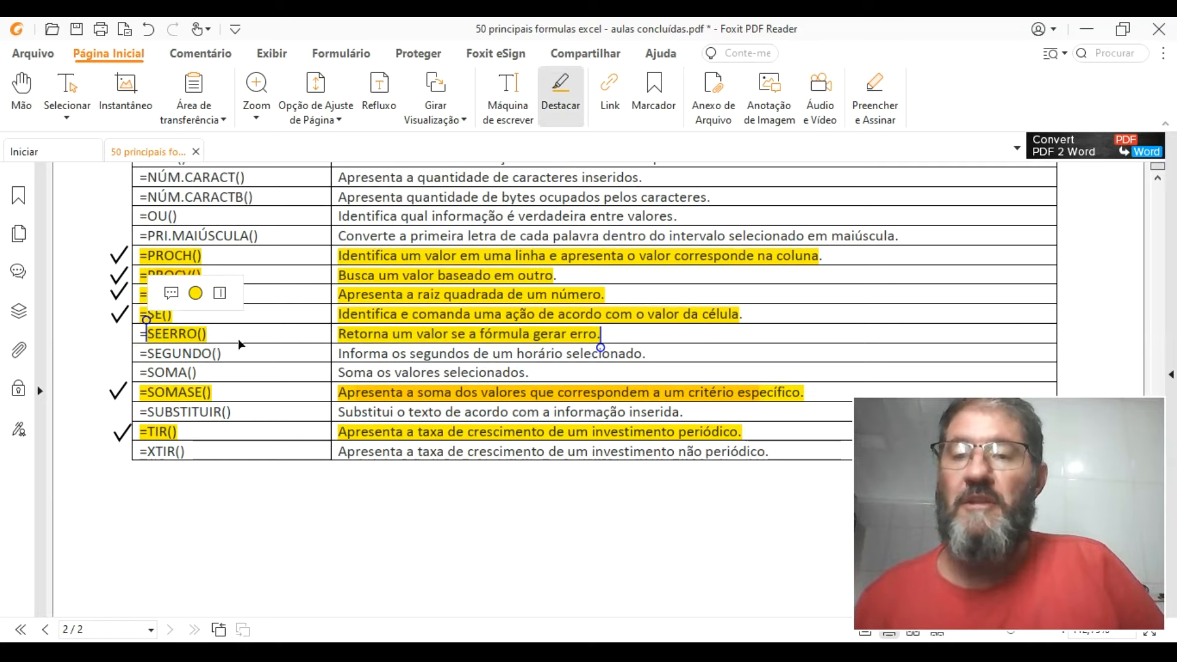
Place a check mark beside the SEERRO() row using the fill-and-sign check symbol
click(871, 101)
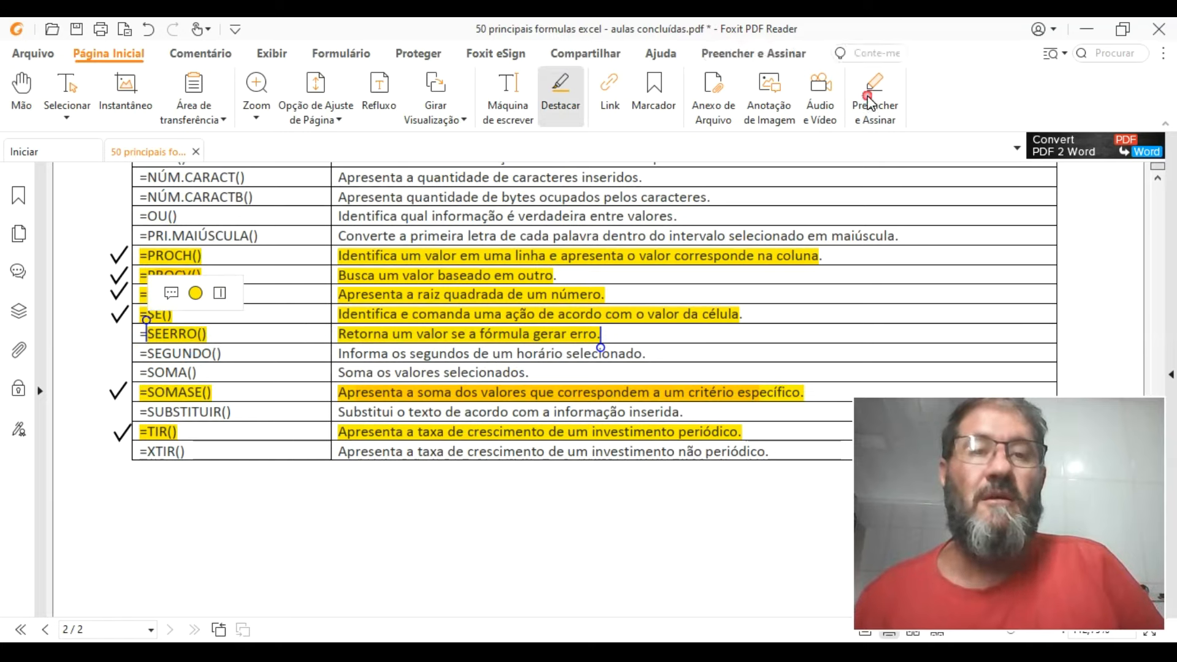
click(893, 87)
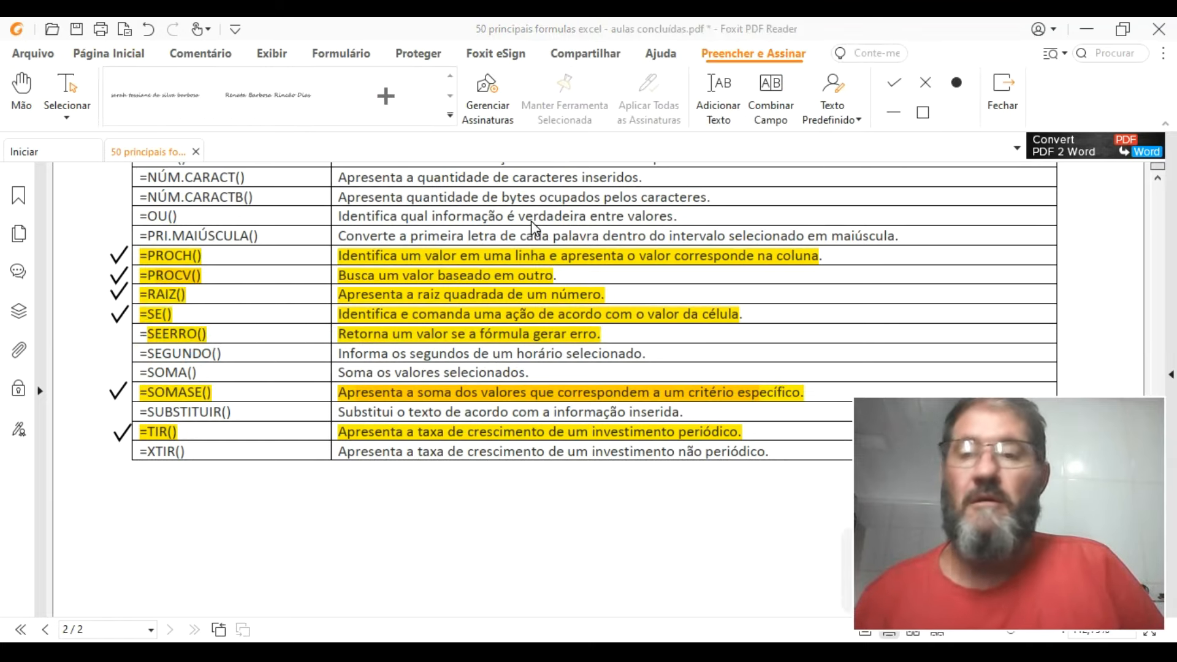
click(121, 335)
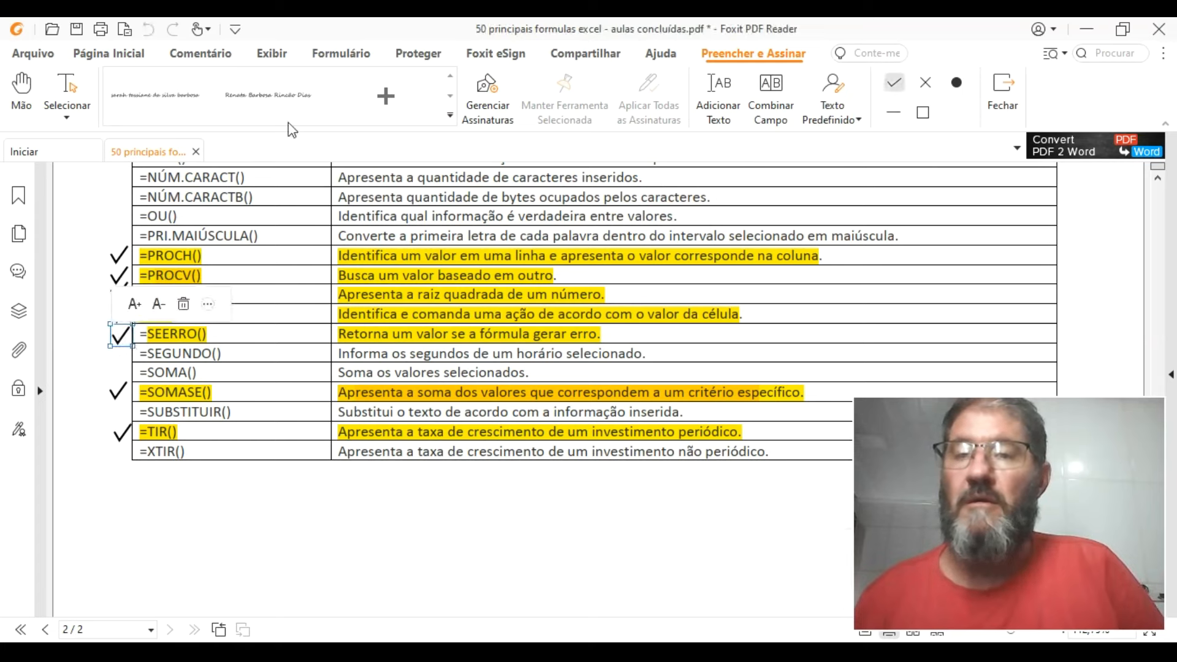
Save the annotated PDF and close the PDF reader
click(78, 30)
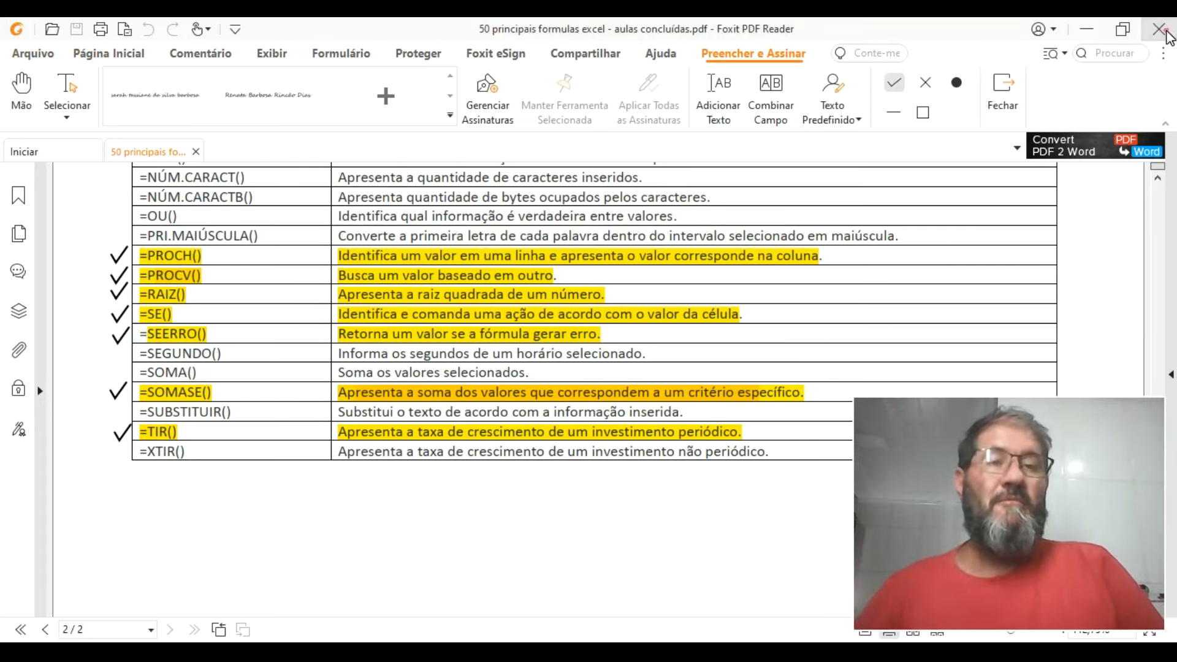
click(1166, 32)
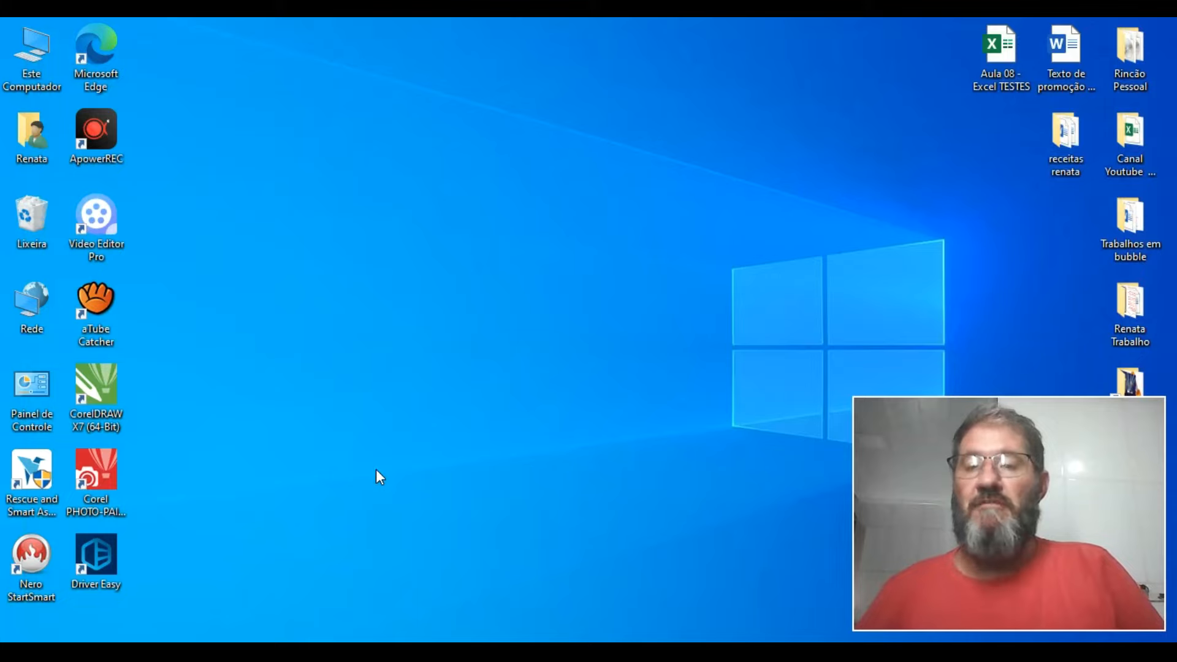